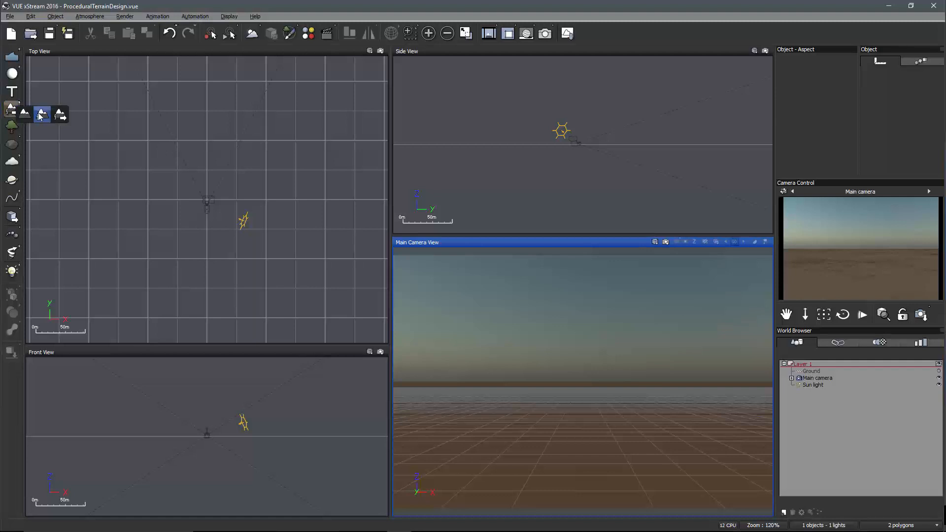
- Add a procedural terrain to the scene and open it in the Terrain Editor
left_click(41, 114)
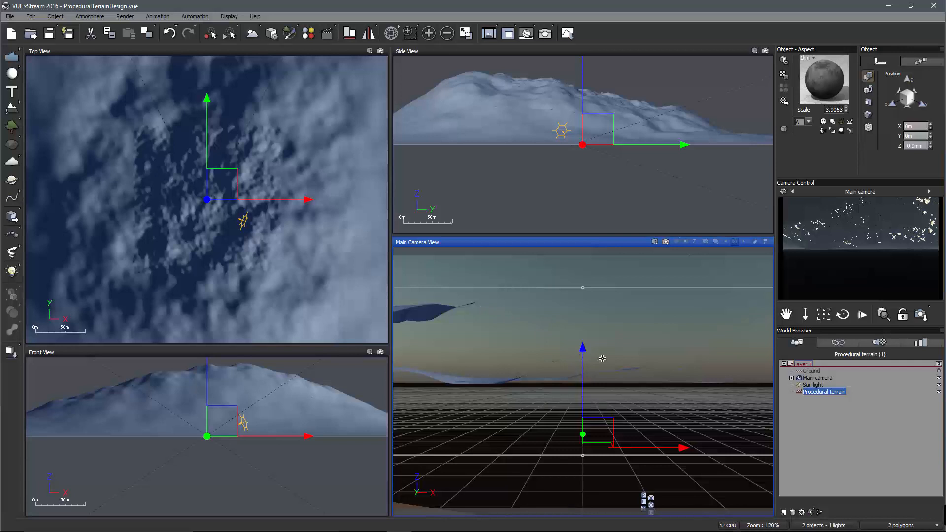
right_click_drag(602, 358, 598, 327)
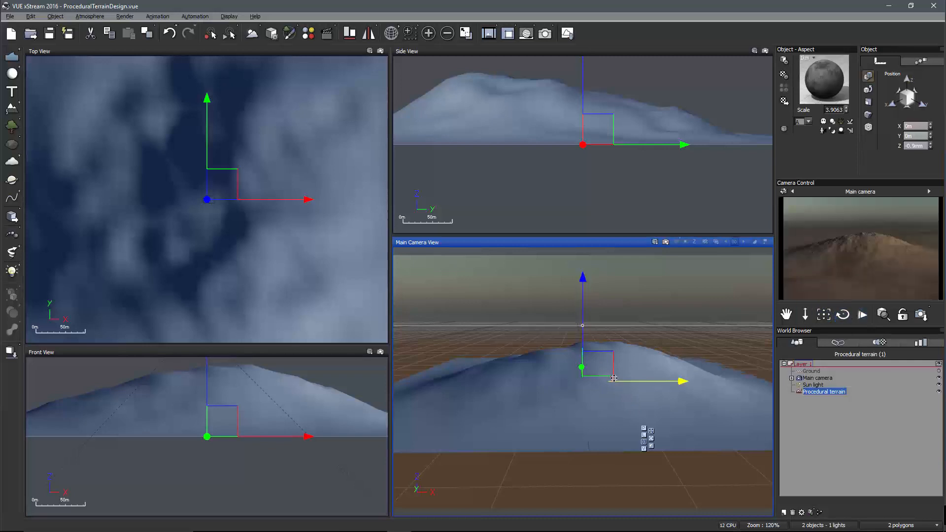
double_click(590, 392)
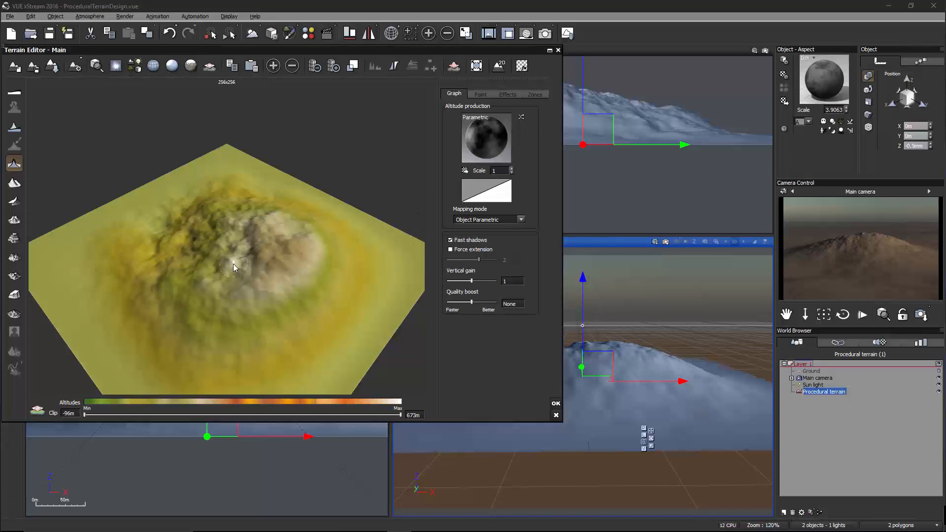
- Compare the procedural terrain with and without flattened edges, leaving the edge flattening off so the relief extends to the borders
left_click(13, 164)
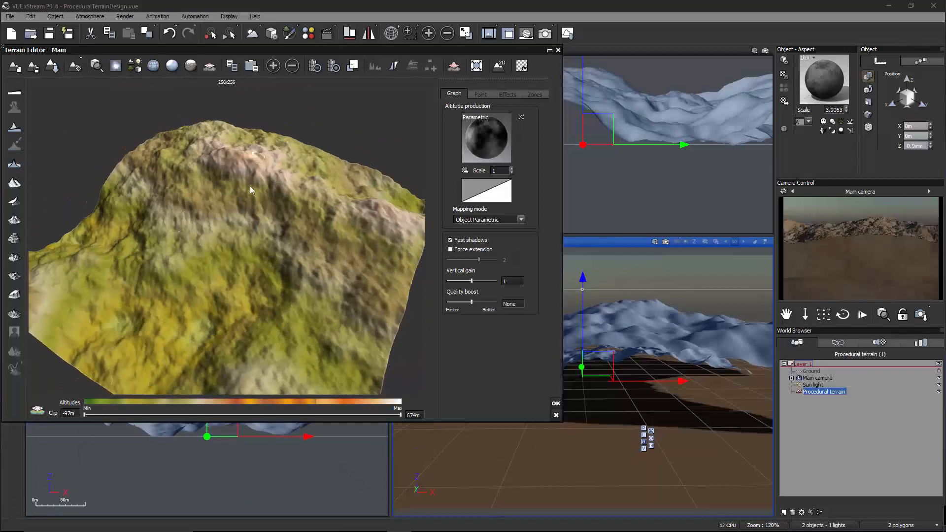
right_click_drag(341, 241, 179, 235)
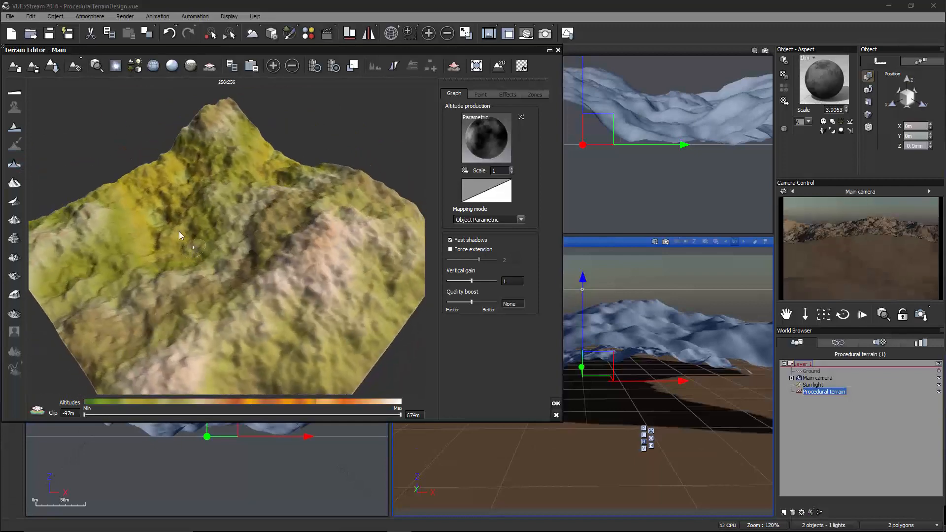
left_click(9, 165)
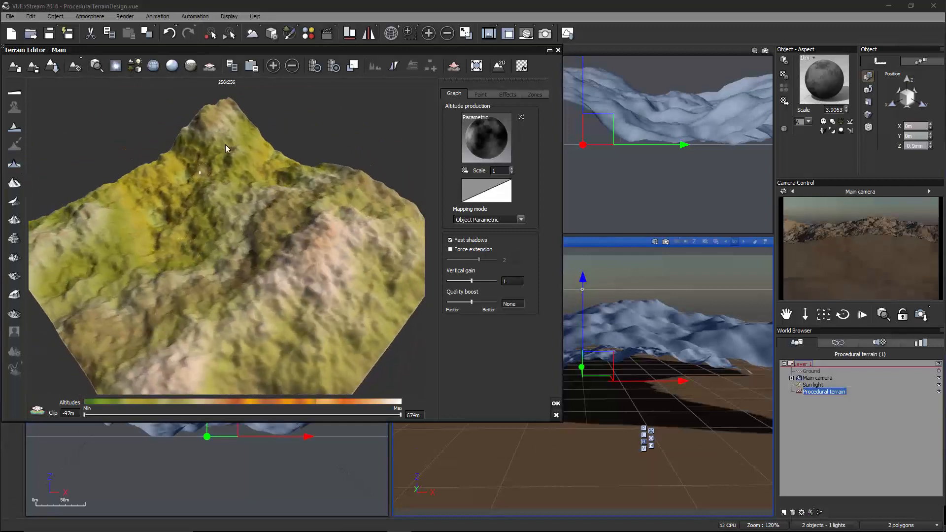
left_click(14, 164)
left_click(253, 302)
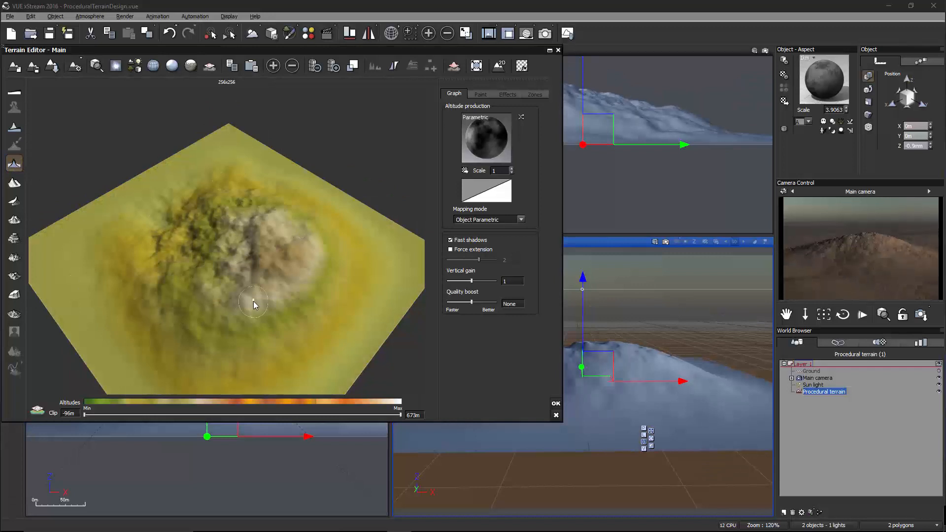
left_click(14, 165)
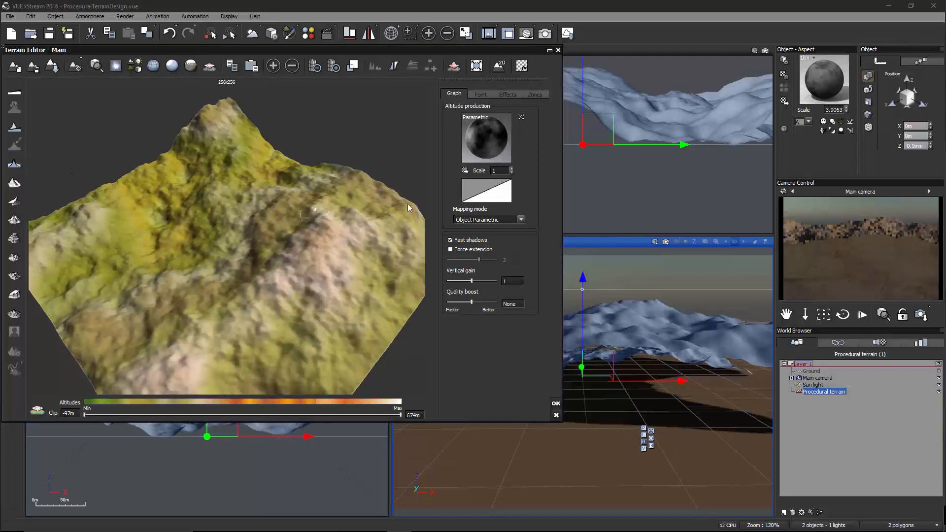
- Open the function graph behind the terrain's altitude production
right_click(488, 130)
left_click(510, 136)
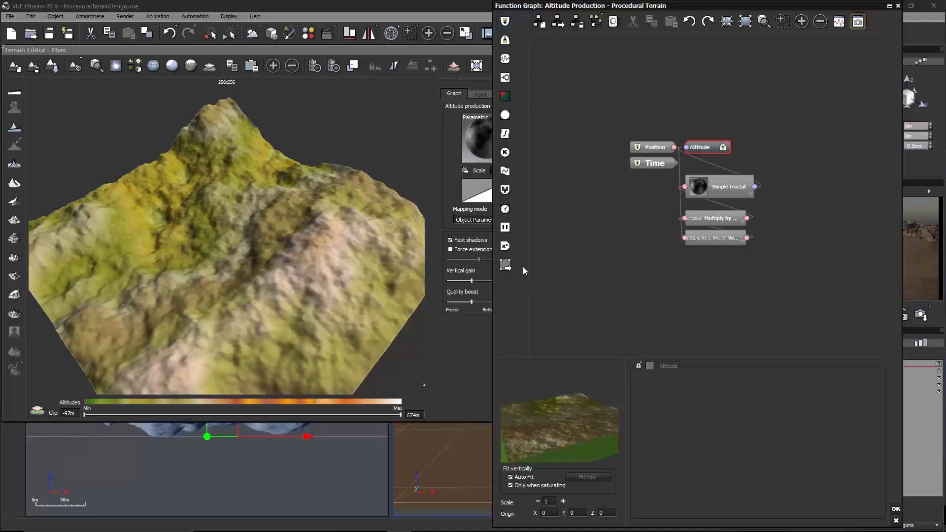
- Hide and restore the function graph's Toolbar, and do the same with its Node Toolbar
right_click(540, 8)
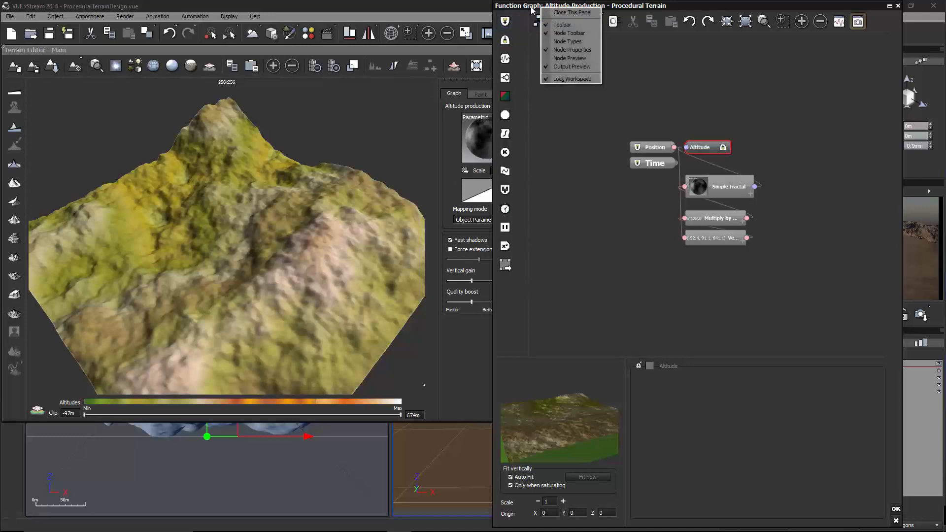
right_click(516, 8)
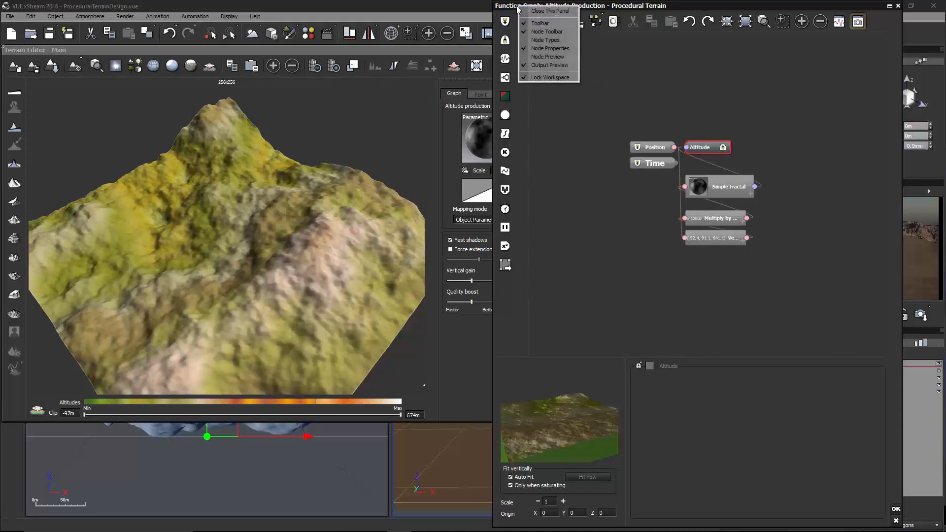
left_click(567, 25)
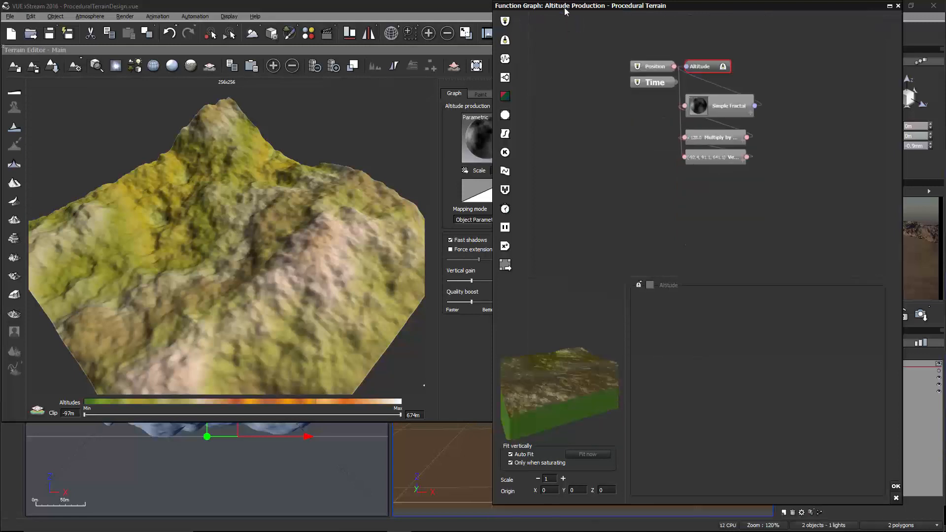
right_click(564, 7)
left_click(587, 25)
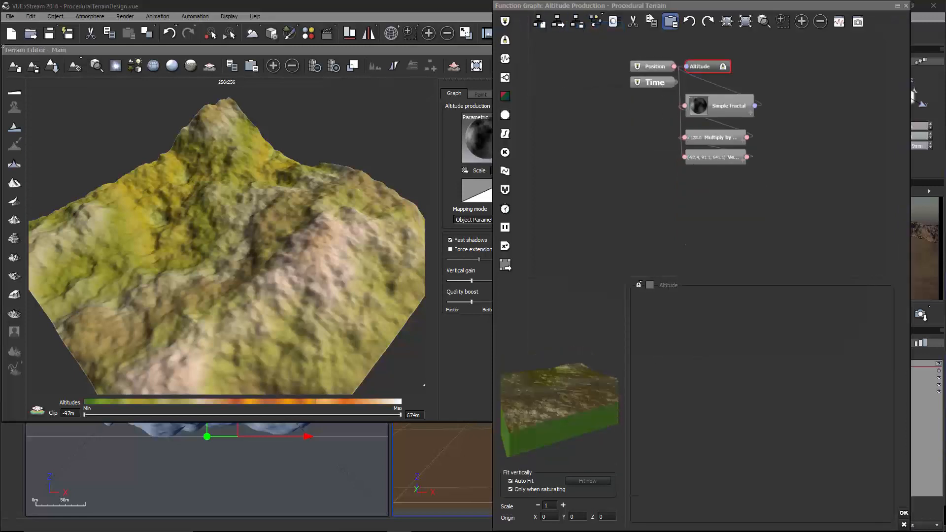
right_click(561, 8)
left_click(586, 30)
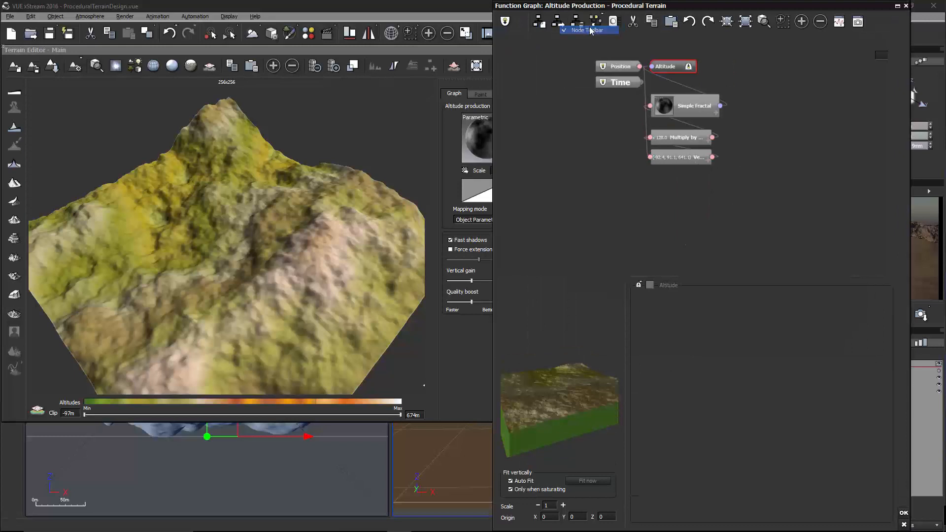
right_click(526, 6)
left_click(554, 30)
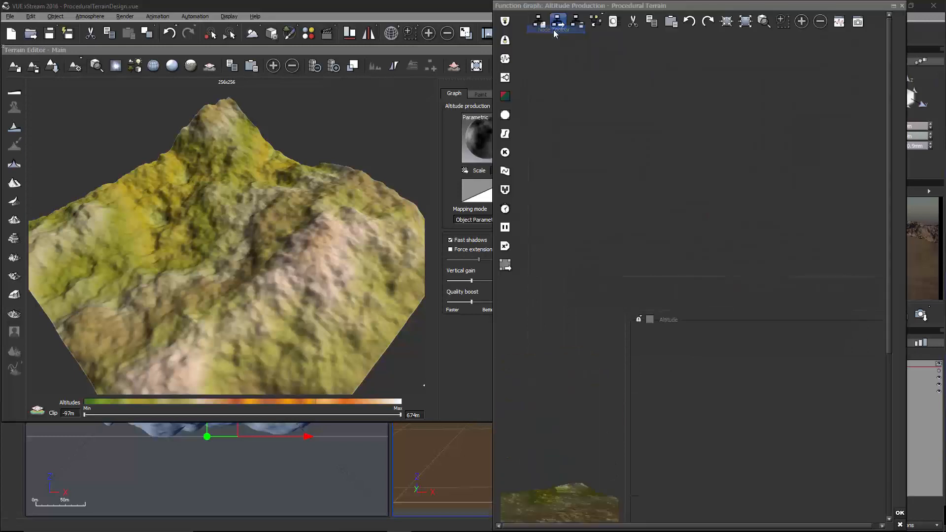
- Show the Node Types list in the function graph and expand its Fractal category
right_click(544, 6)
left_click(588, 41)
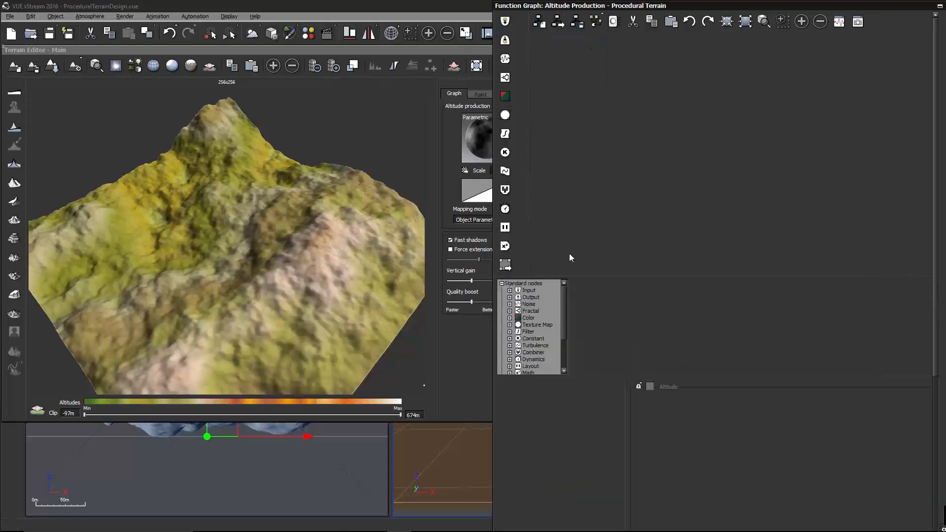
mouse_move(563, 306)
left_mouse_down()
mouse_move(564, 338)
mouse_move(565, 314)
left_mouse_up()
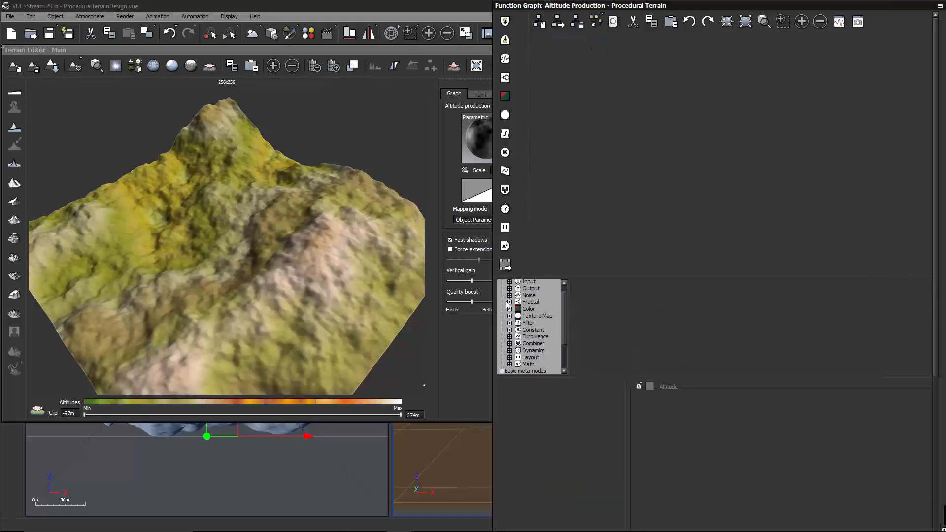
left_click(510, 304)
left_click(511, 296)
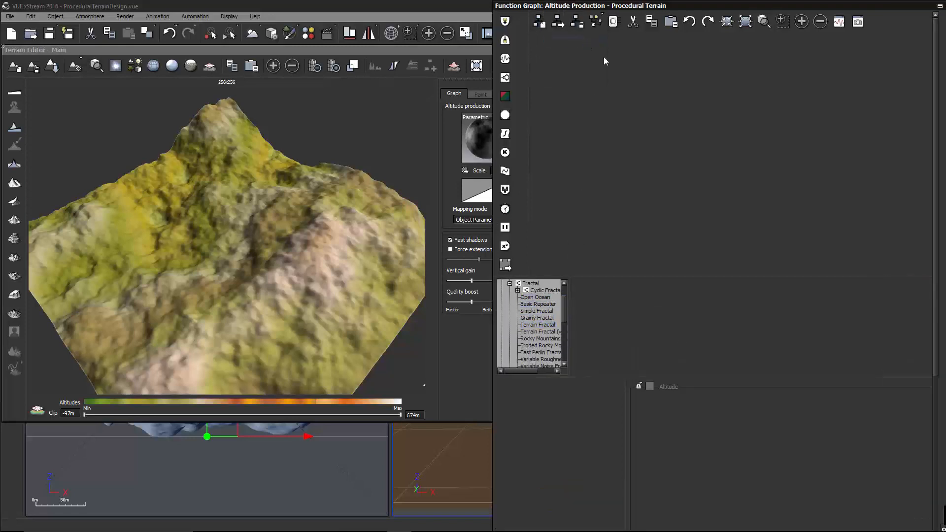
right_click(614, 5)
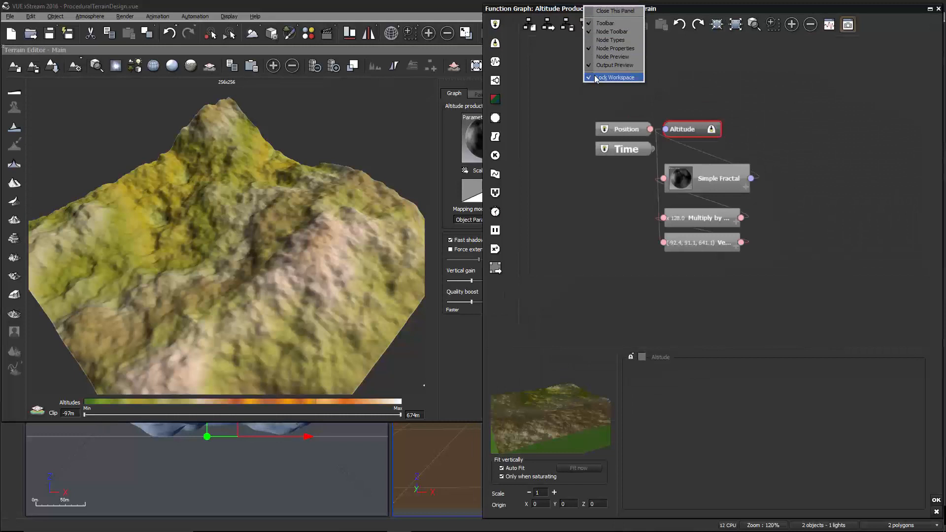
- Unlock the function graph's workspace layout and lock it again
left_click(612, 77)
right_click(560, 8)
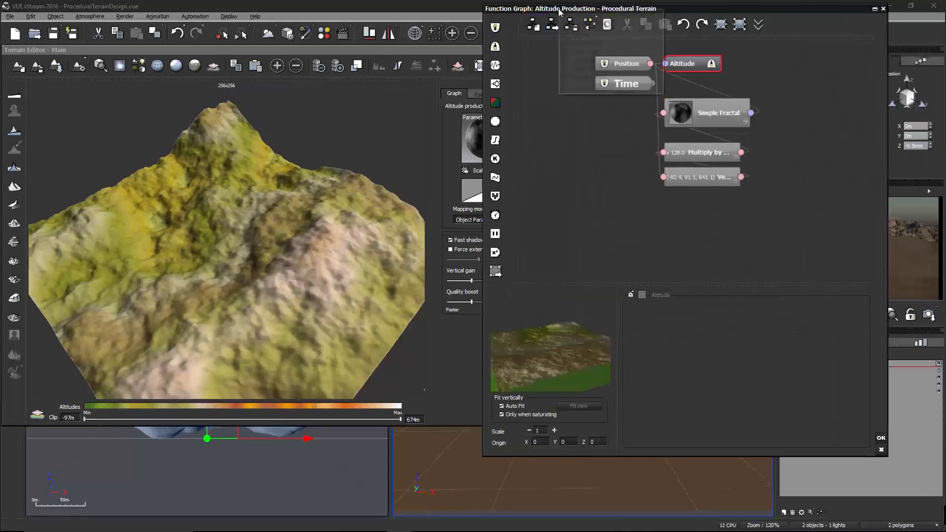
left_click(604, 89)
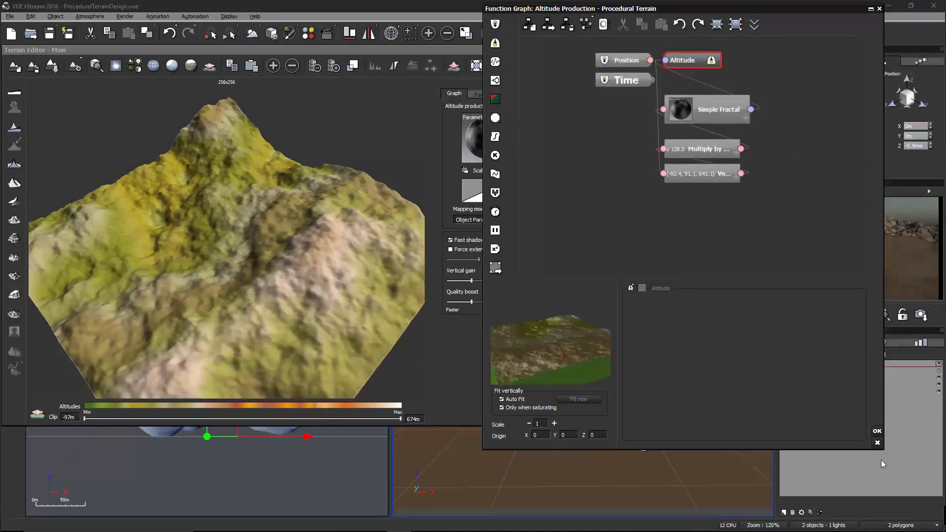
- Enlarge the function graph window and show the Function Node Preview for the Simple Fractal node
left_click_drag(884, 450, 858, 480)
left_click_drag(858, 55, 911, 56)
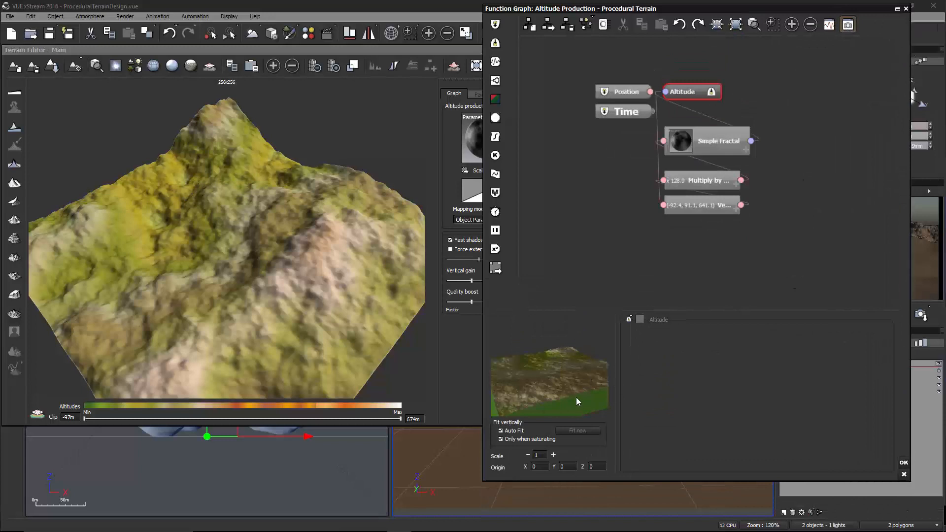
left_click(832, 25)
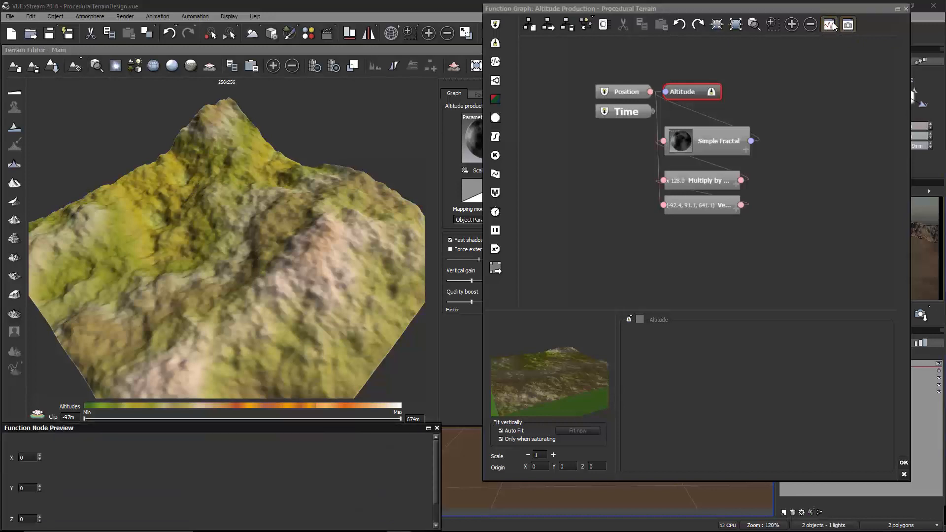
left_click(683, 147)
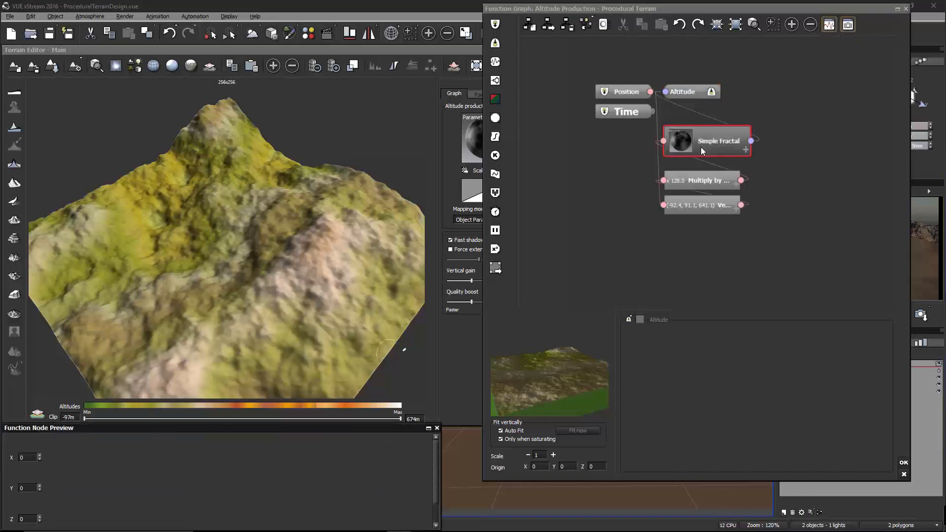
left_click_drag(372, 431, 375, 430)
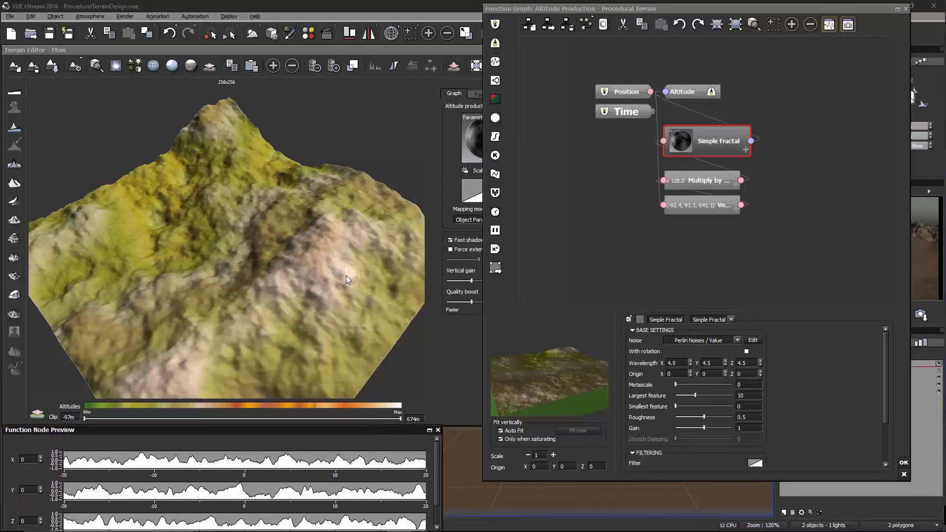
- Set the Function Node Preview scale to 1 and place the preview window below the terrain view
right_click_drag(345, 273, 323, 254)
left_click(198, 438)
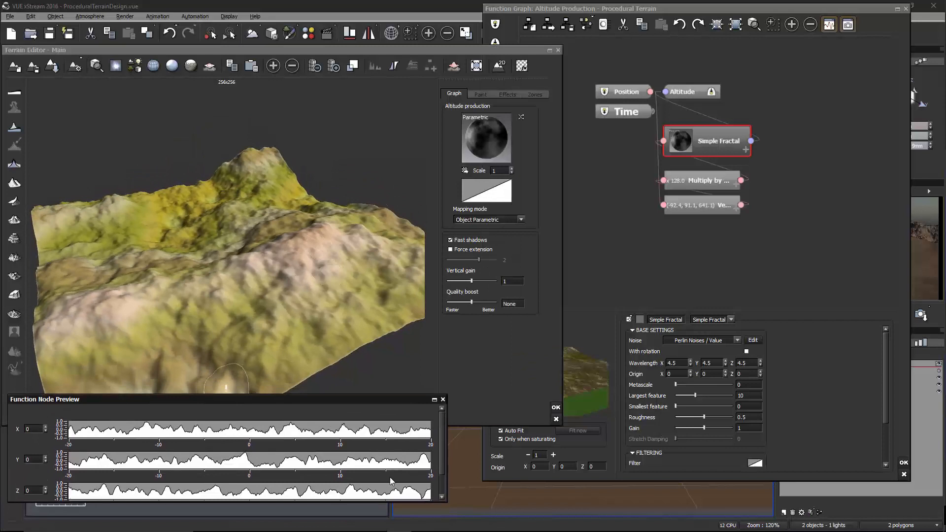
scroll(441, 451, "down", 2)
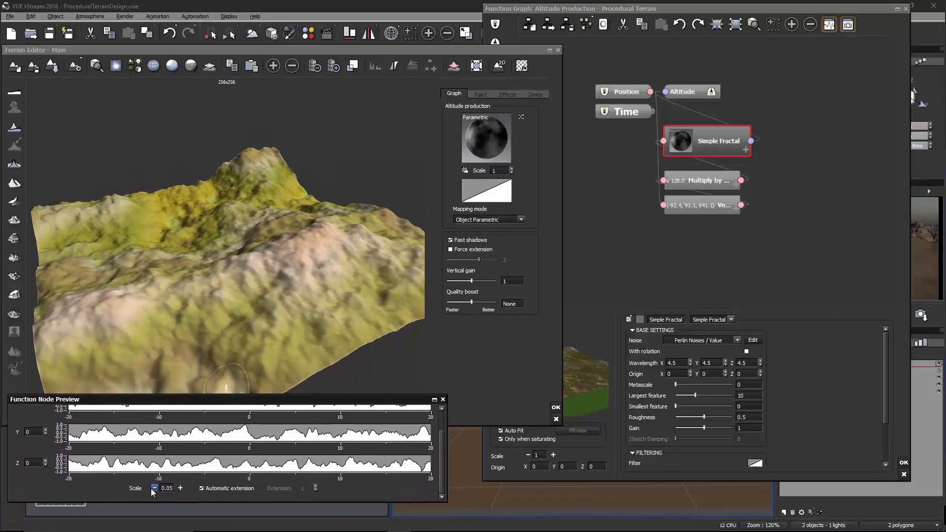
double_click(167, 488)
type("1")
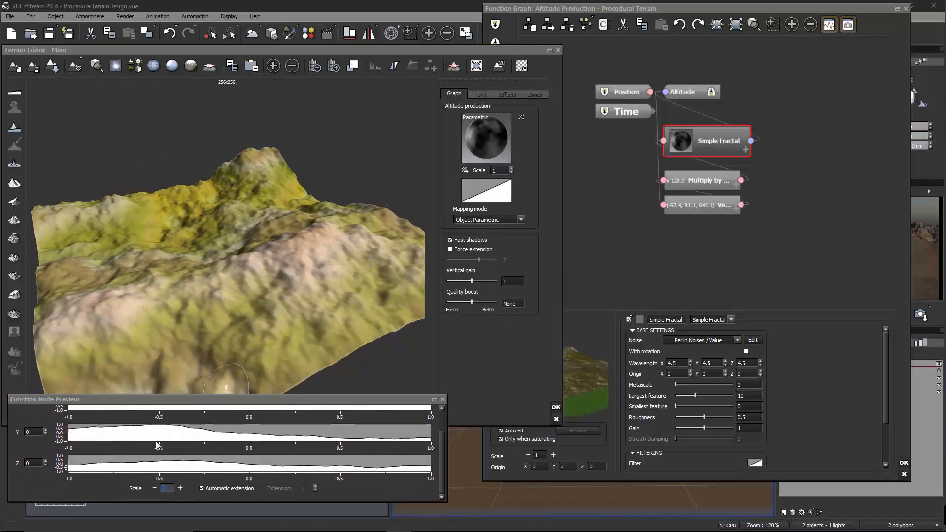
left_click(462, 440)
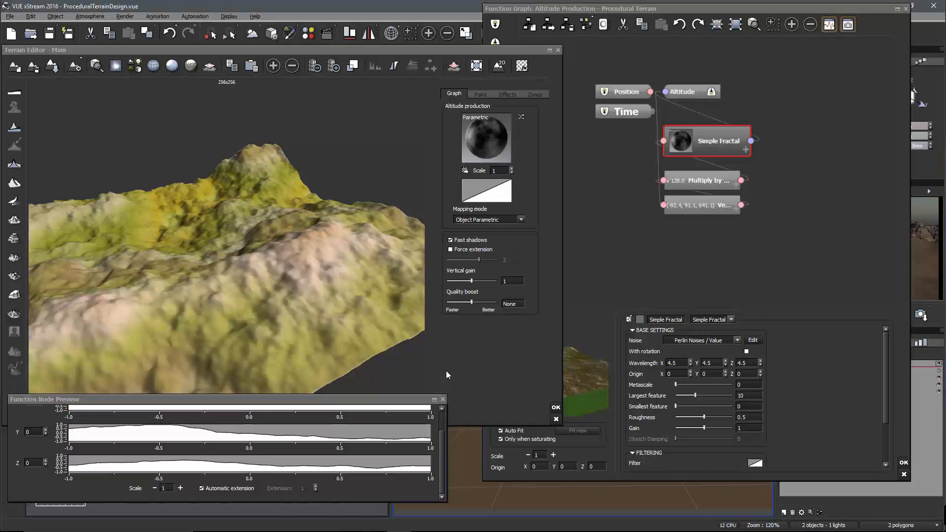
left_click_drag(442, 473, 442, 422)
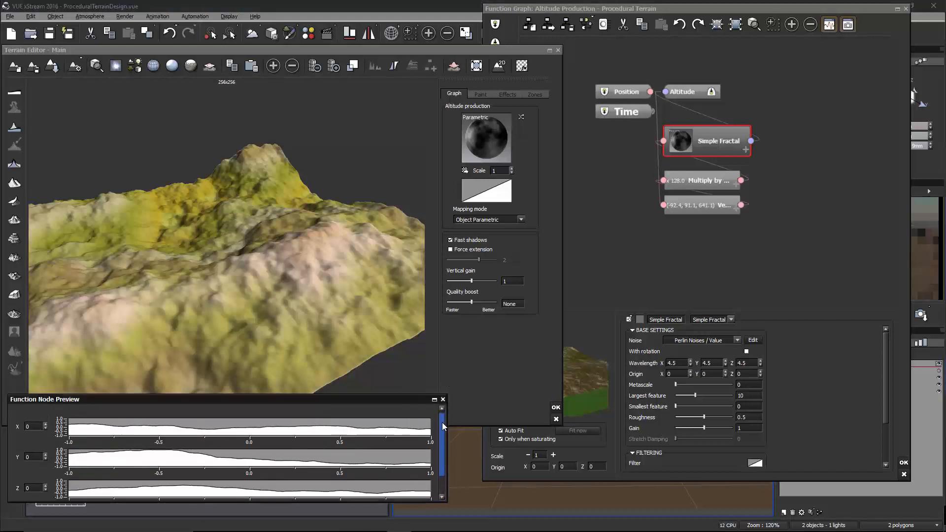
left_click_drag(379, 399, 373, 427)
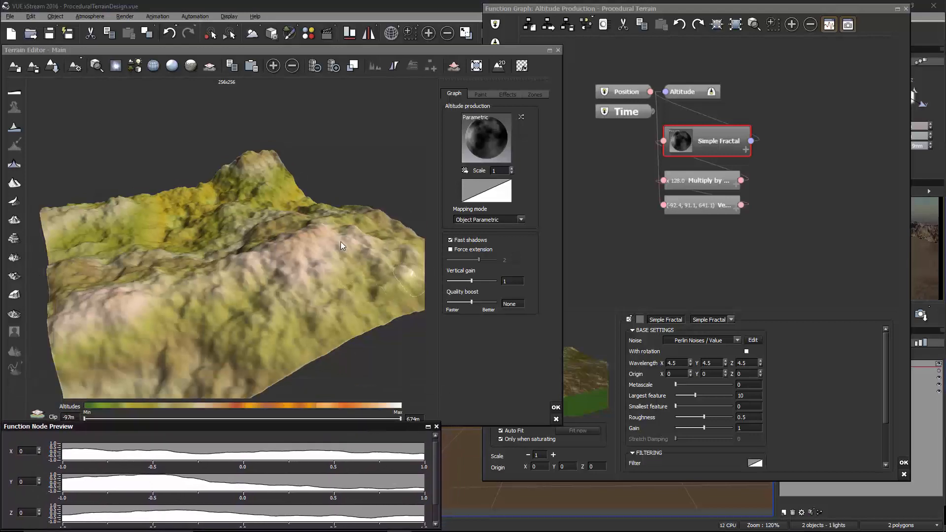
- Inspect the terrain relief from another angle and enlarge the function graph window beside the node preview
right_click_drag(342, 241, 291, 251)
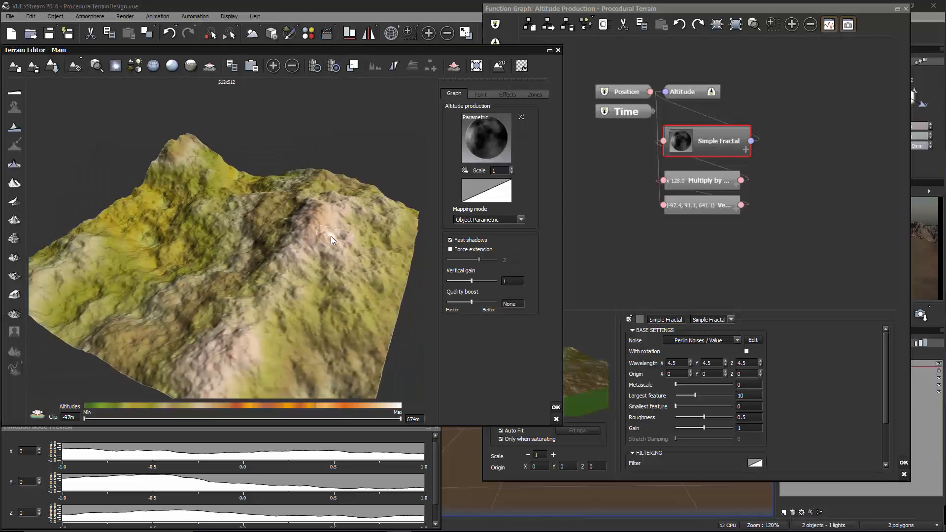
right_click_drag(372, 227, 396, 245)
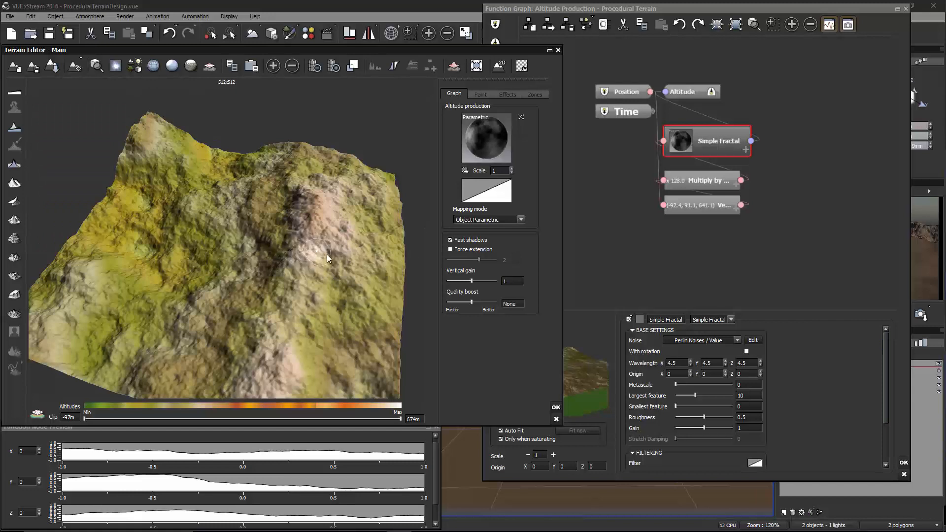
left_click(887, 340)
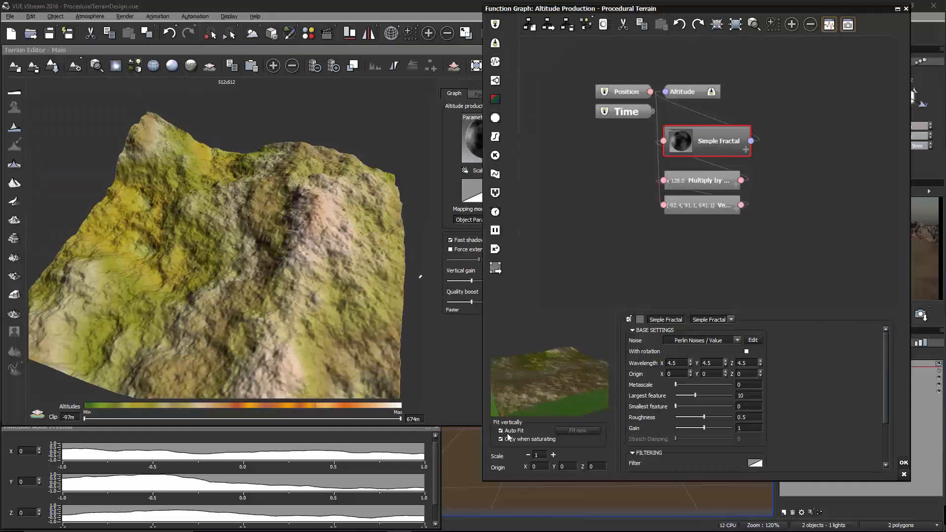
left_click_drag(485, 482, 450, 521)
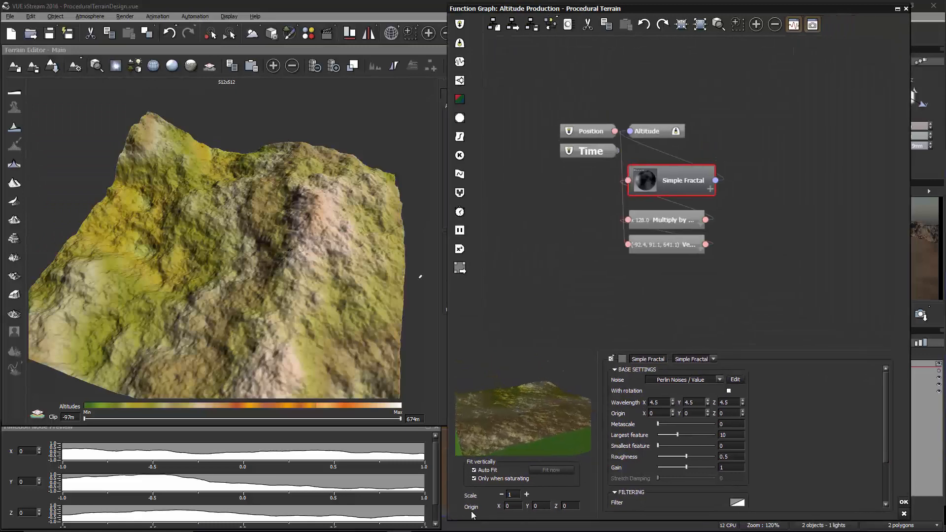
- Spread out the function graph by moving the Position, Simple Fractal and Altitude nodes apart, running from input to output
left_click(335, 327)
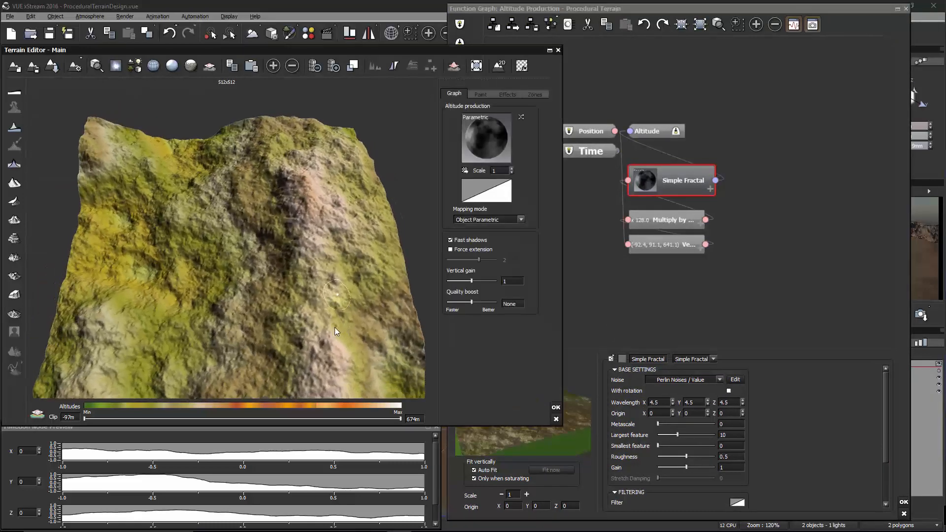
left_click(670, 292)
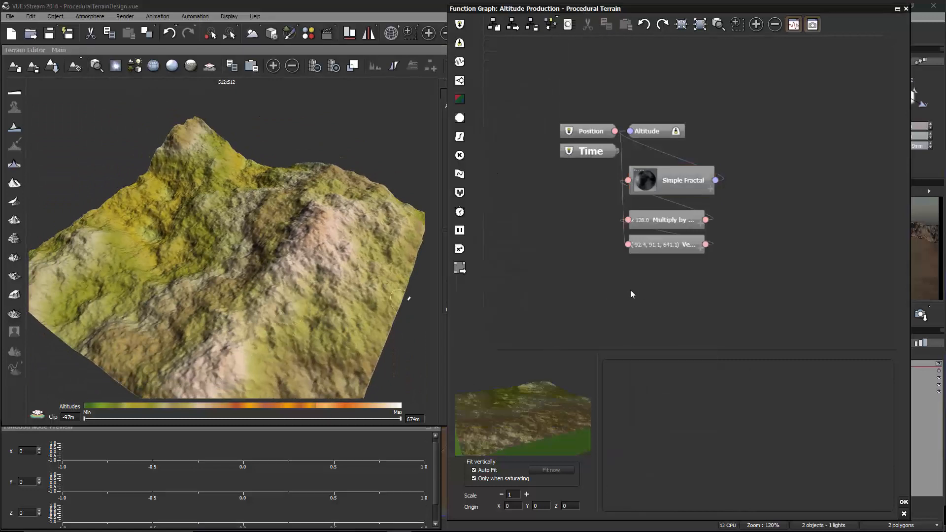
left_click_drag(656, 131, 801, 158)
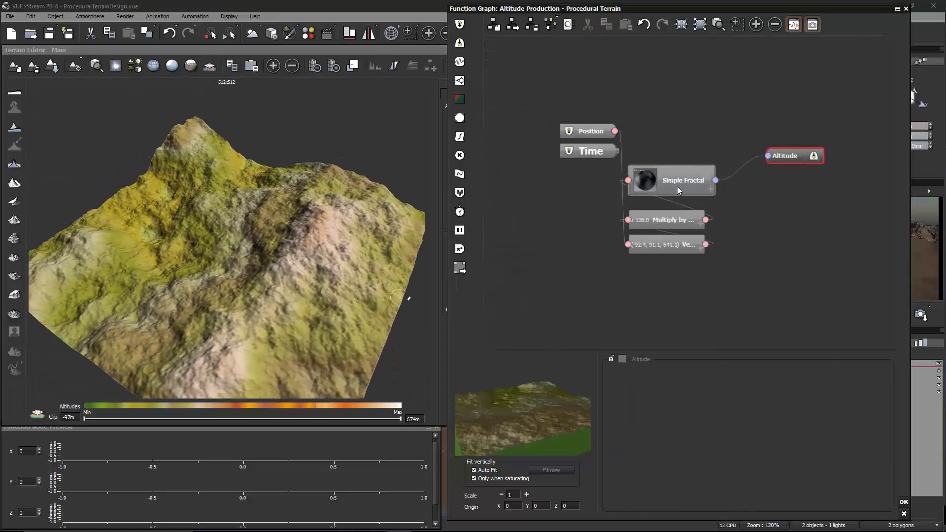
left_click_drag(678, 187, 741, 179)
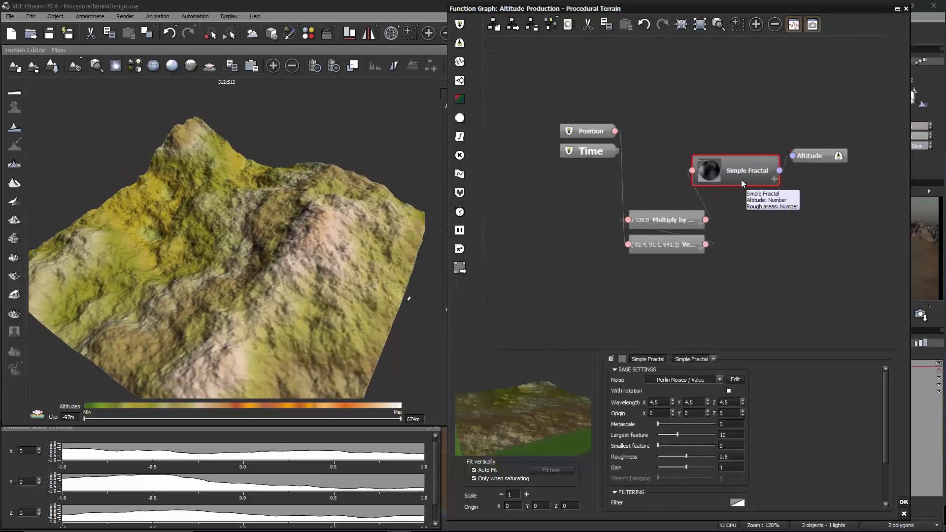
left_click_drag(594, 132, 551, 123)
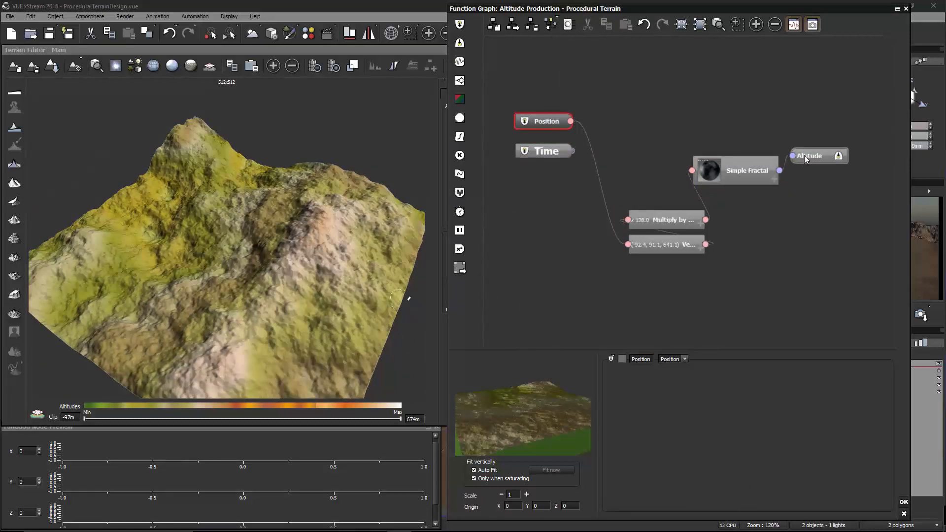
mouse_move(808, 157)
left_mouse_down()
mouse_move(838, 164)
mouse_move(823, 146)
left_mouse_up()
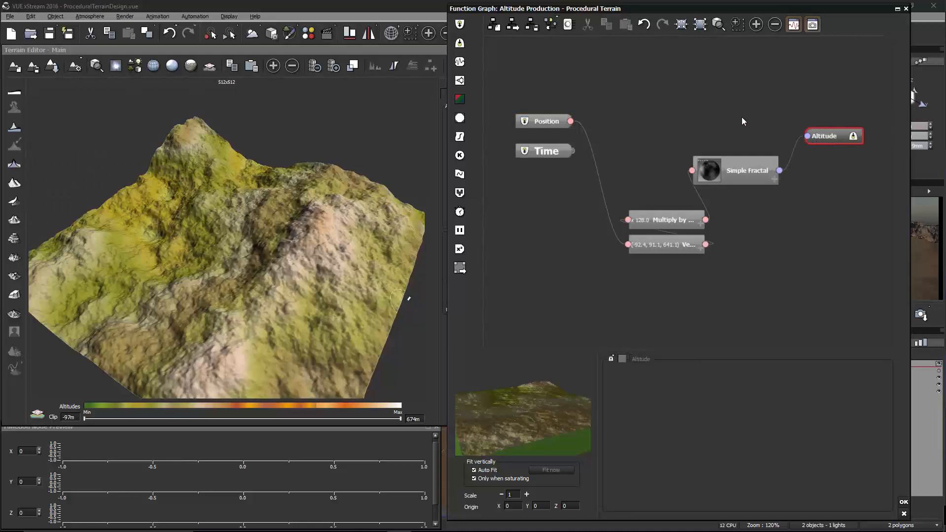
mouse_move(557, 124)
left_mouse_down()
mouse_move(557, 155)
mouse_move(556, 126)
left_mouse_up()
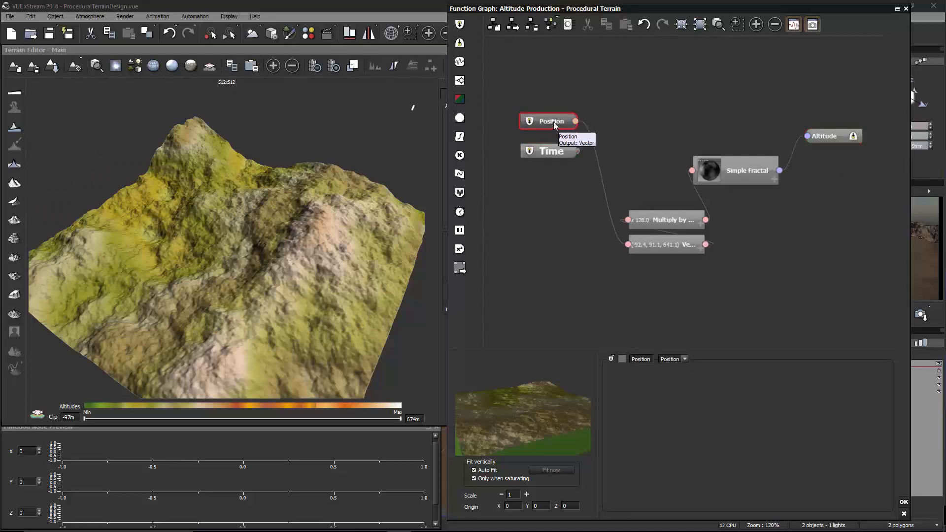
left_click_drag(705, 173, 699, 151)
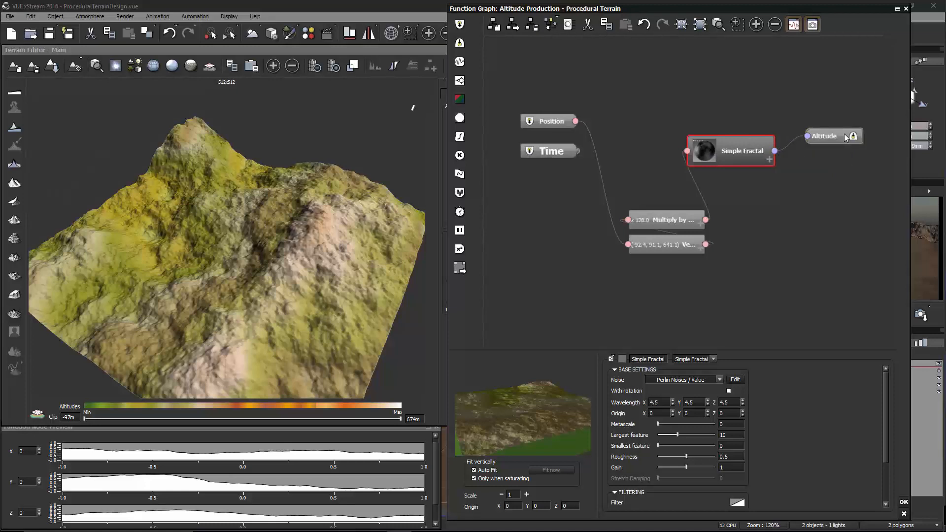
- Set the Multiply by a constant node's factor to 32 and examine its effect on the terrain relief
left_click(664, 225)
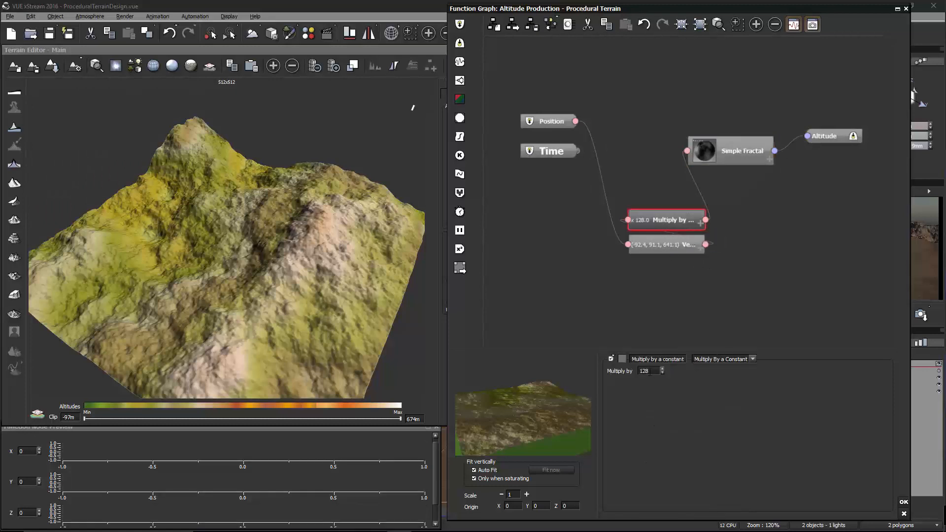
double_click(650, 372)
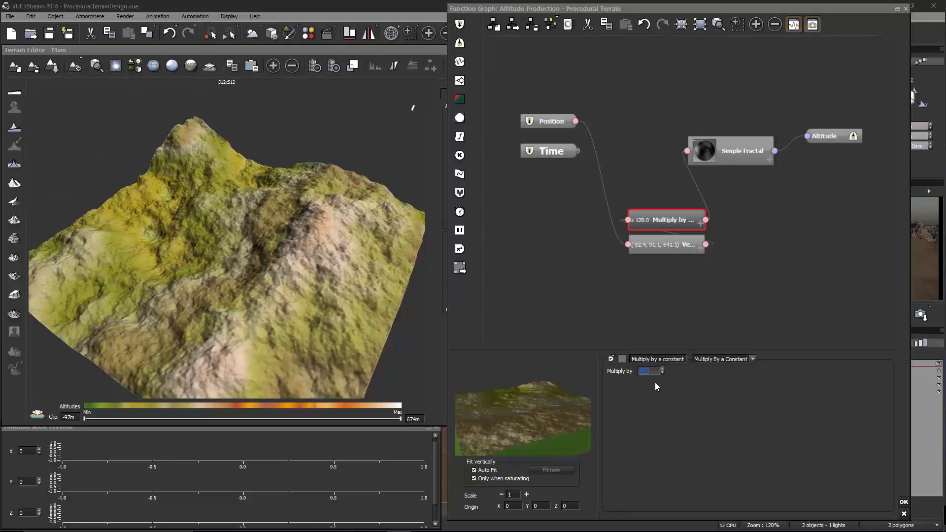
key("Return")
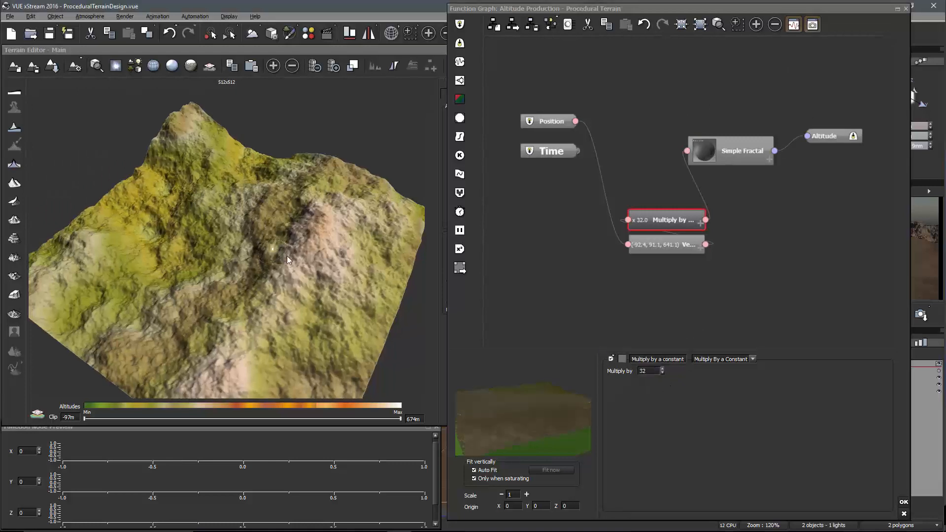
left_click(308, 262)
right_click_drag(316, 259, 310, 277)
- Set the Multiply by a constant node's factor back to 128
left_click(640, 237)
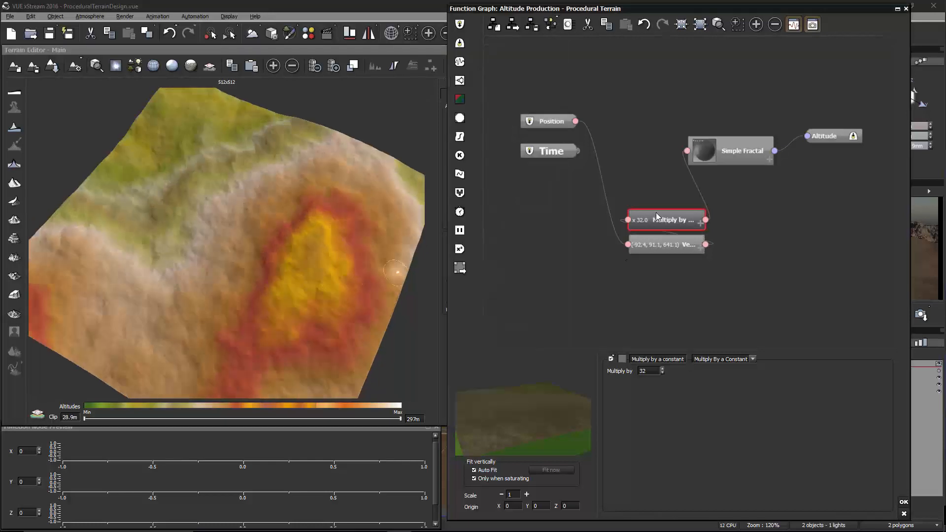
double_click(648, 371)
type("128")
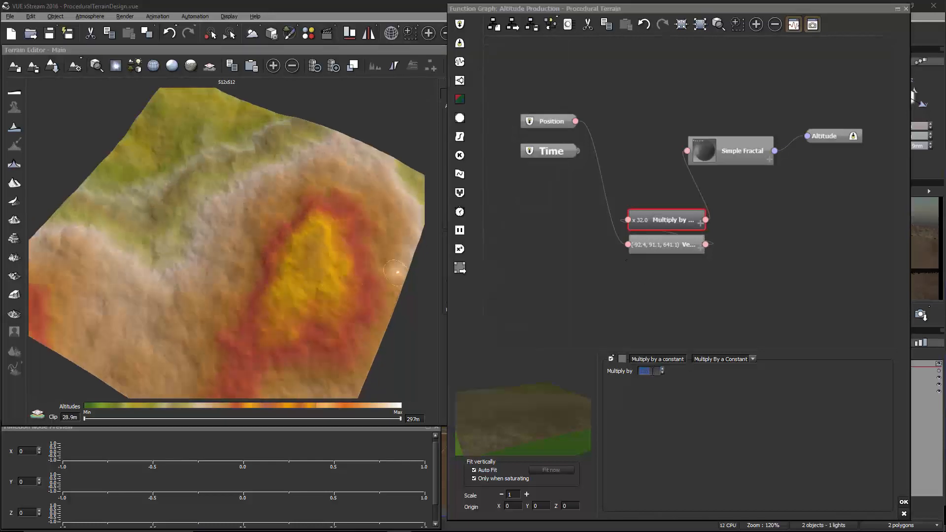
key("Return")
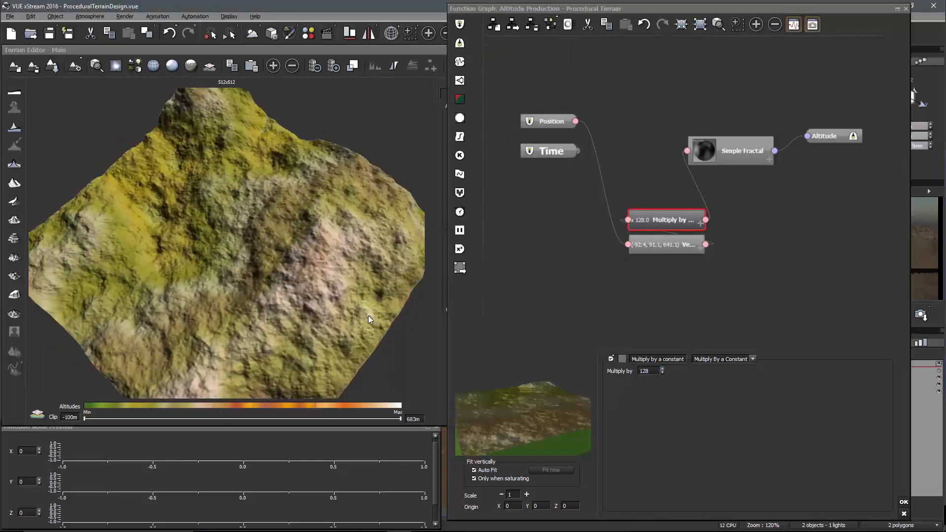
- Examine the terrain relief from other angles and check the mapping mode of its altitude production
left_click(389, 277)
right_click_drag(389, 277, 381, 282)
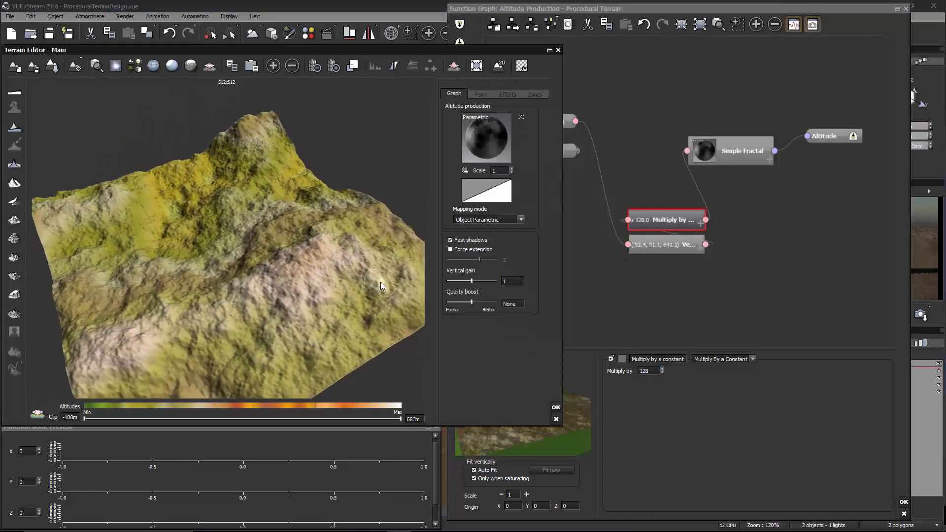
left_click(504, 219)
left_click(518, 219)
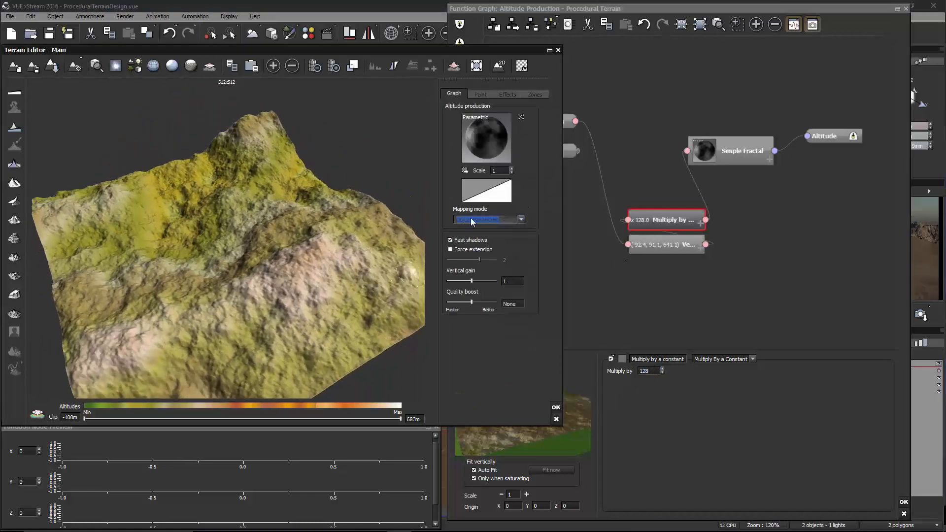
right_click_drag(413, 272, 288, 288)
- Move the Multiply by a constant and Vector3 Seed nodes up toward the Simple Fractal node
left_click_drag(643, 223, 672, 213)
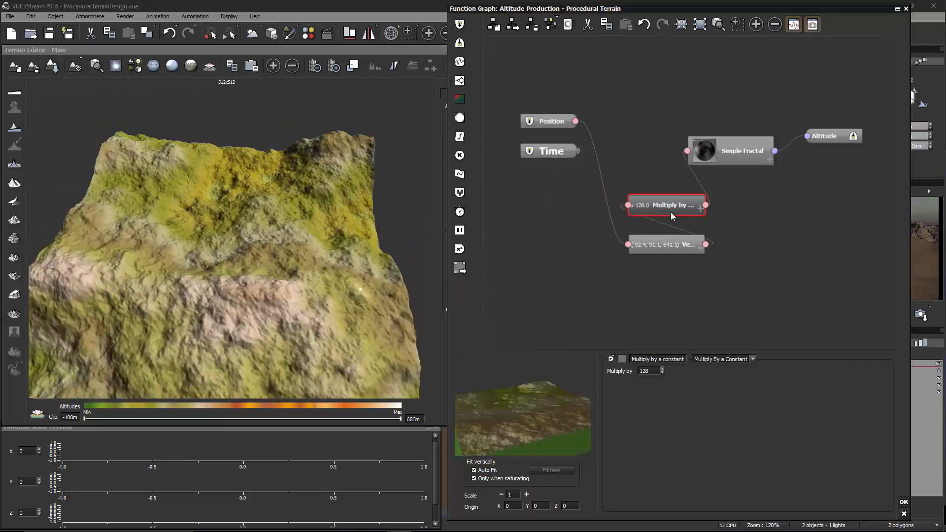
mouse_move(669, 255)
left_mouse_down()
mouse_move(667, 232)
mouse_move(667, 241)
left_mouse_up()
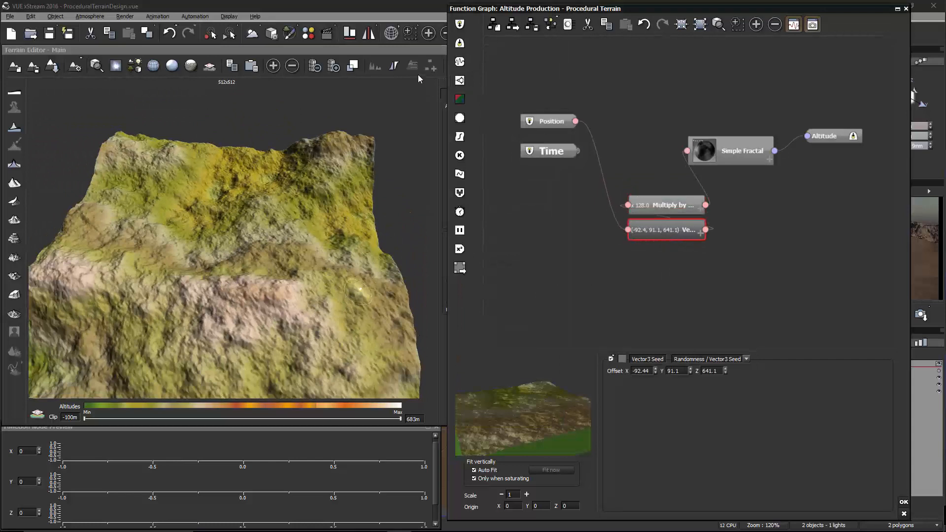
- Randomize the terrain's altitude production three times in the Terrain Editor to get a different relief
left_click(412, 49)
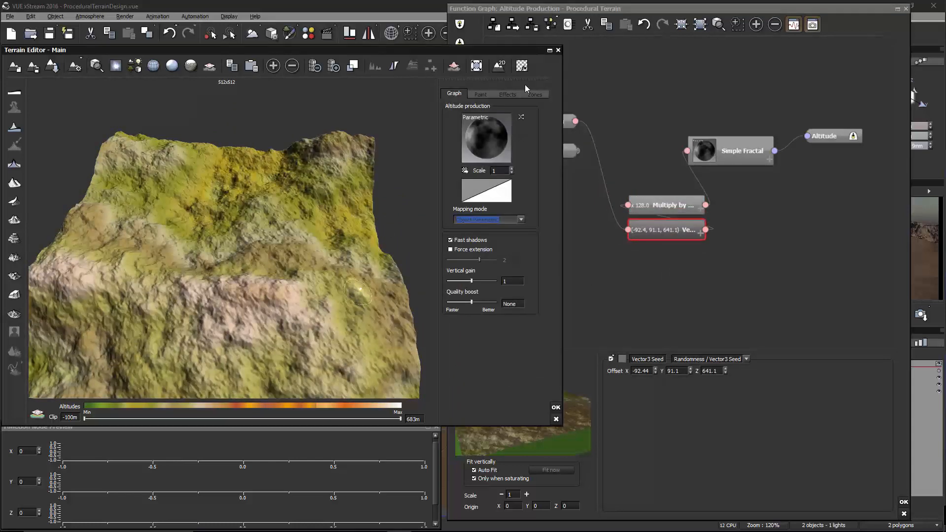
left_click(521, 116)
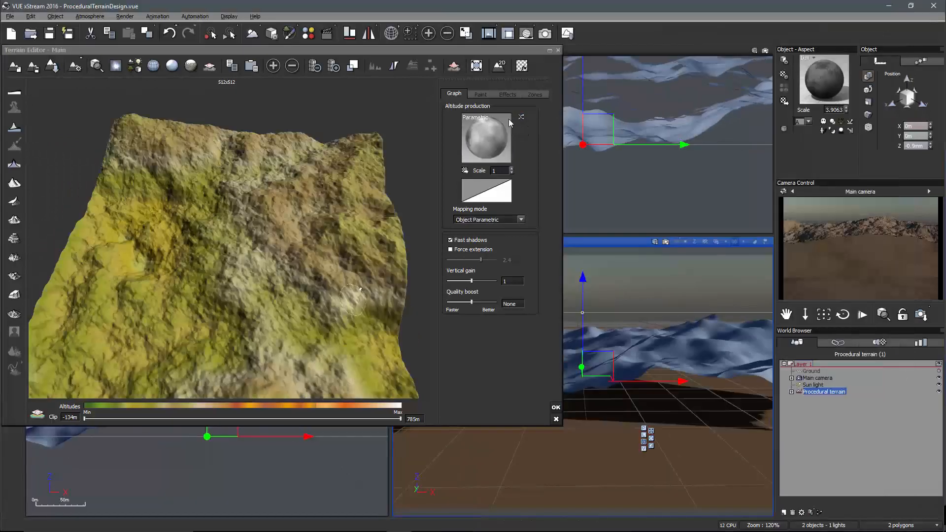
left_click(522, 117)
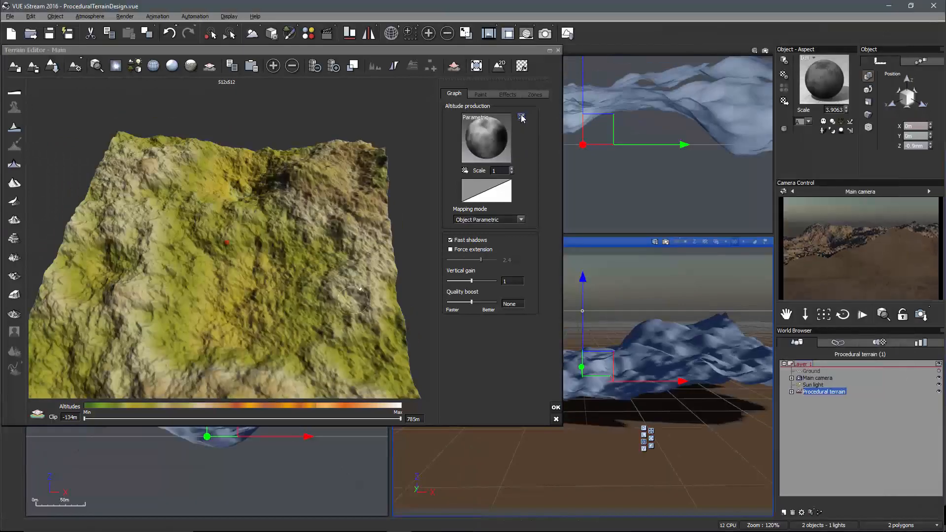
left_click(521, 118)
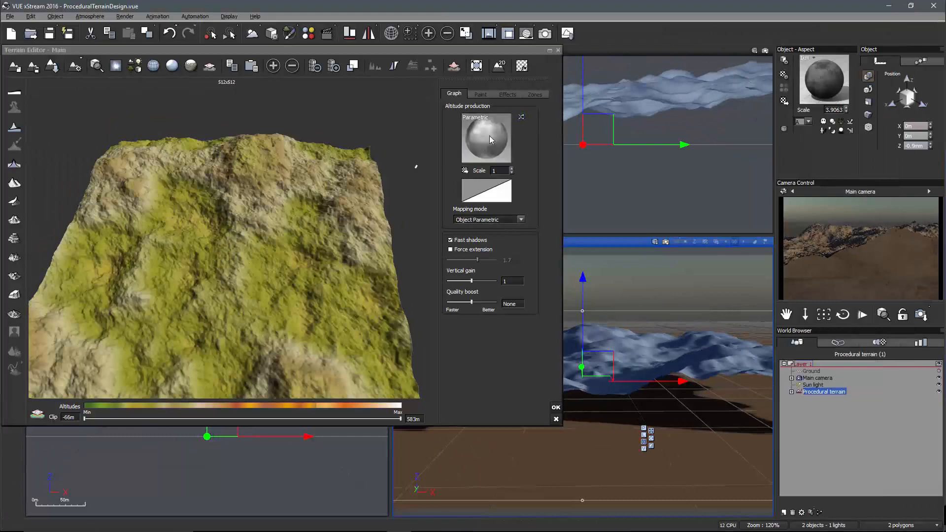
- Reopen the altitude production's function graph and move the Simple Fractal node level with the Altitude node
double_click(491, 139)
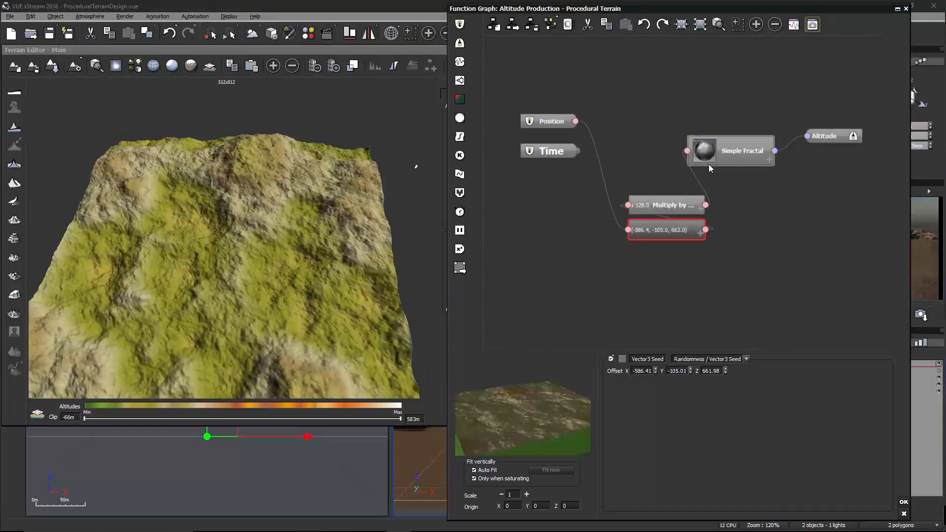
left_click_drag(708, 164, 729, 149)
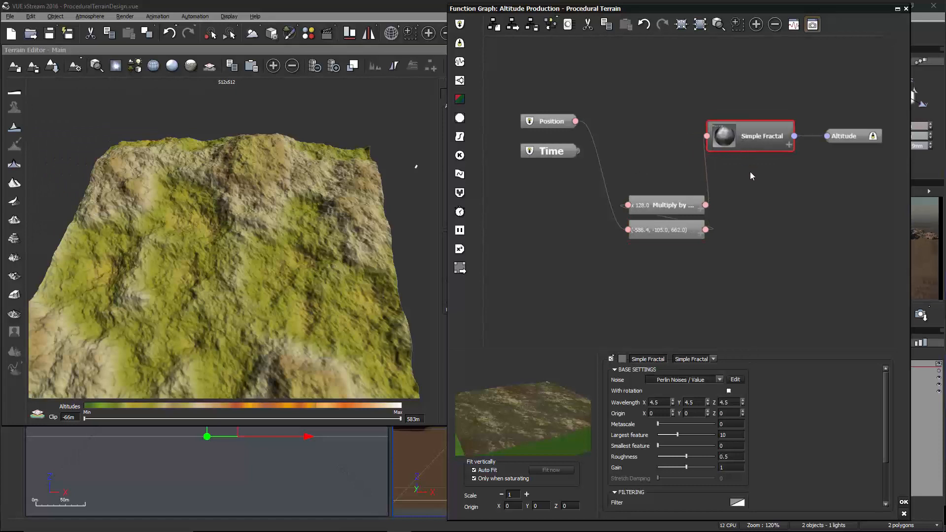
left_click(394, 206)
left_click_drag(310, 241, 348, 247)
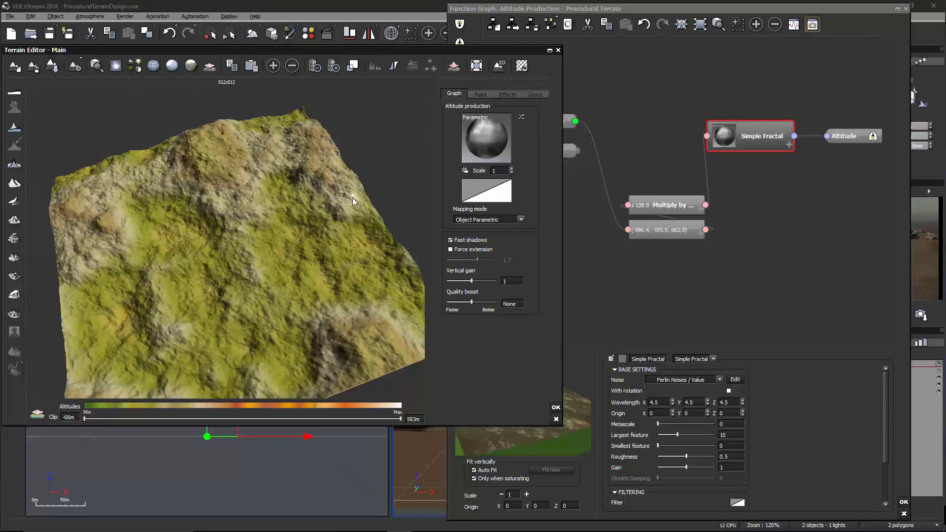
left_click_drag(359, 203, 309, 178)
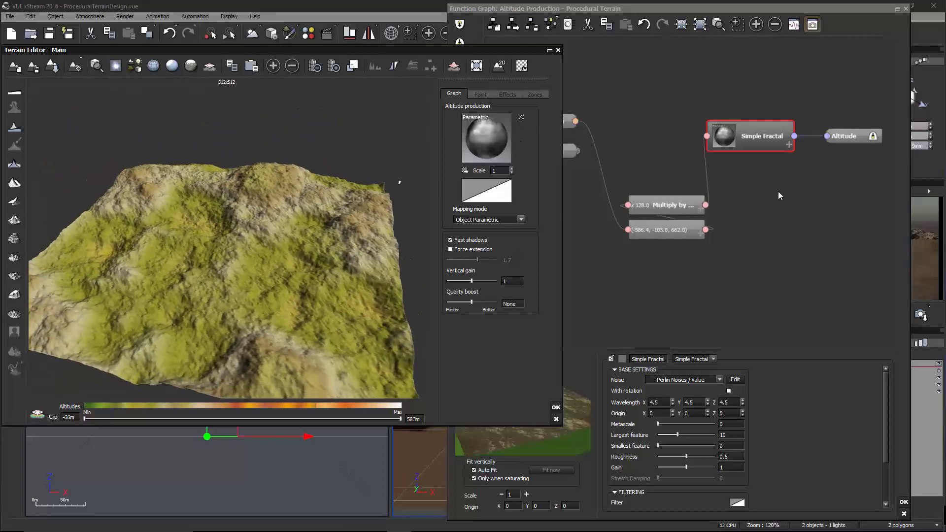
left_click_drag(779, 197, 700, 197)
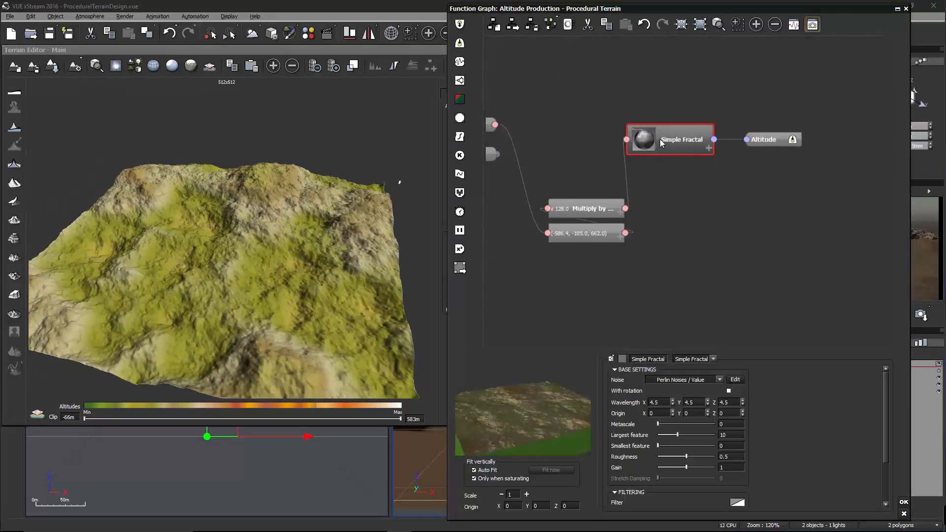
left_click_drag(677, 139, 680, 144)
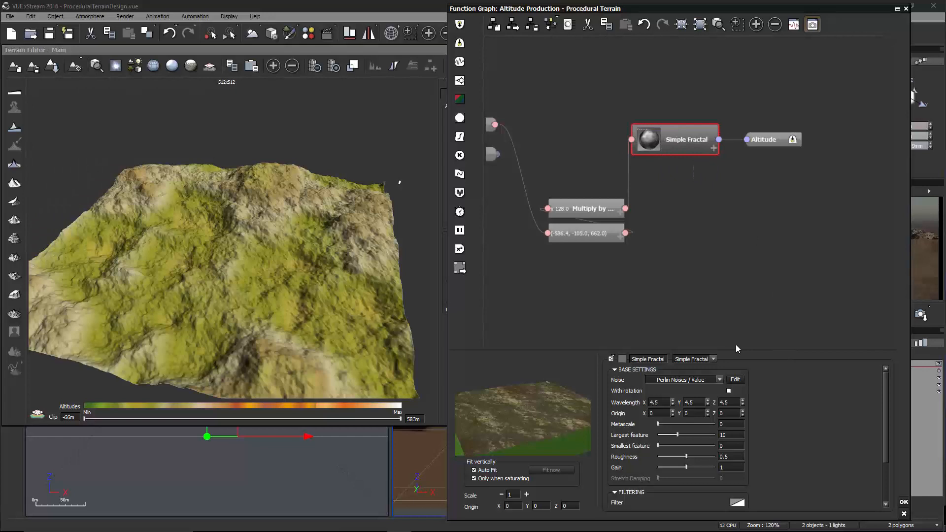
- Review the available fractal types for the selected fractal node, keep Simple Fractal, and deselect the node
left_click(714, 359)
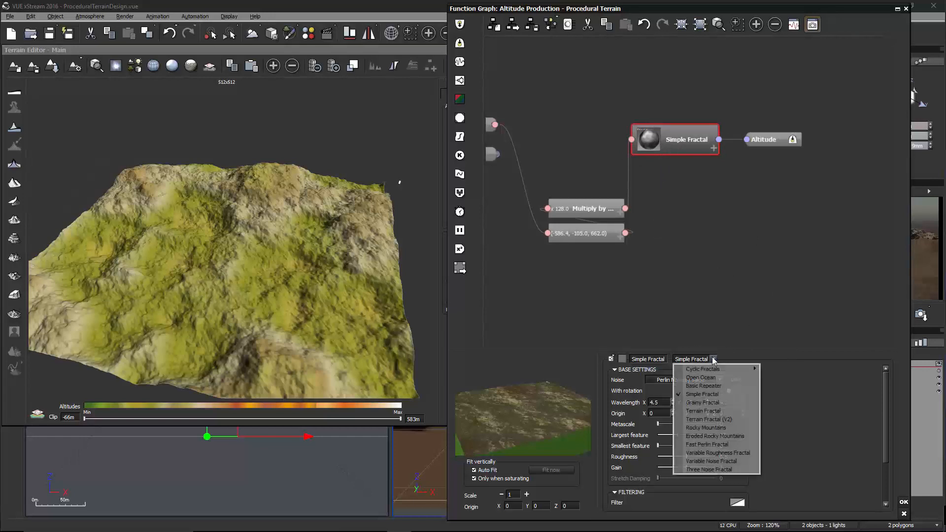
left_click(722, 394)
left_click(696, 217)
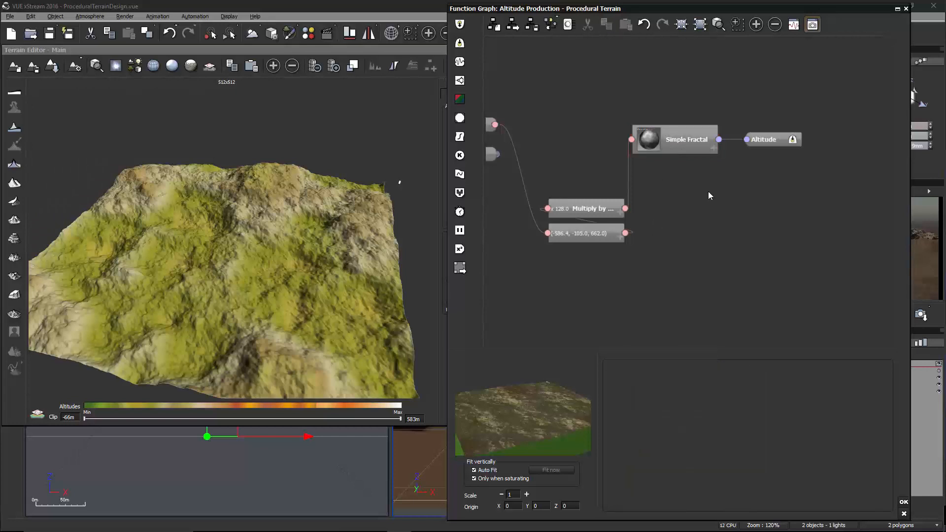
- Add a second Simple Fractal node fed by the Vector3 Seed node, move it below the first one, and delete it
left_click(460, 81)
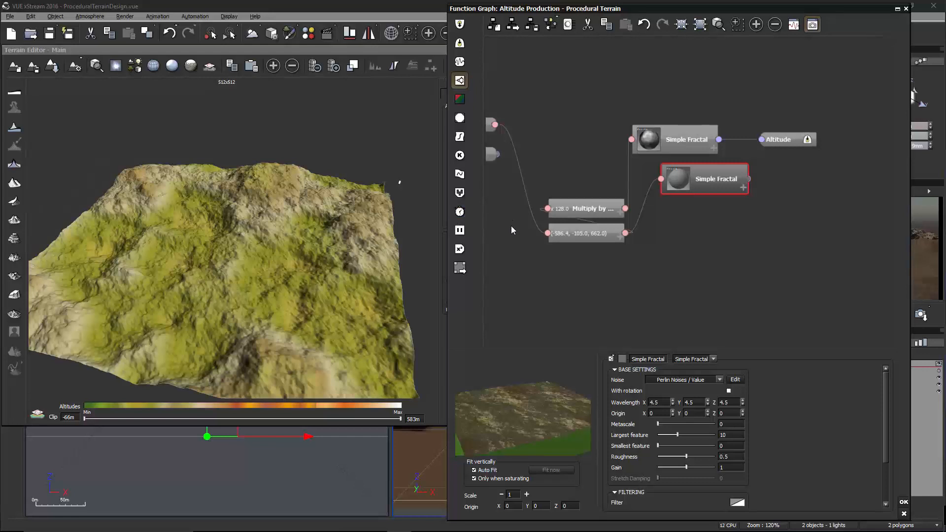
left_click(689, 286)
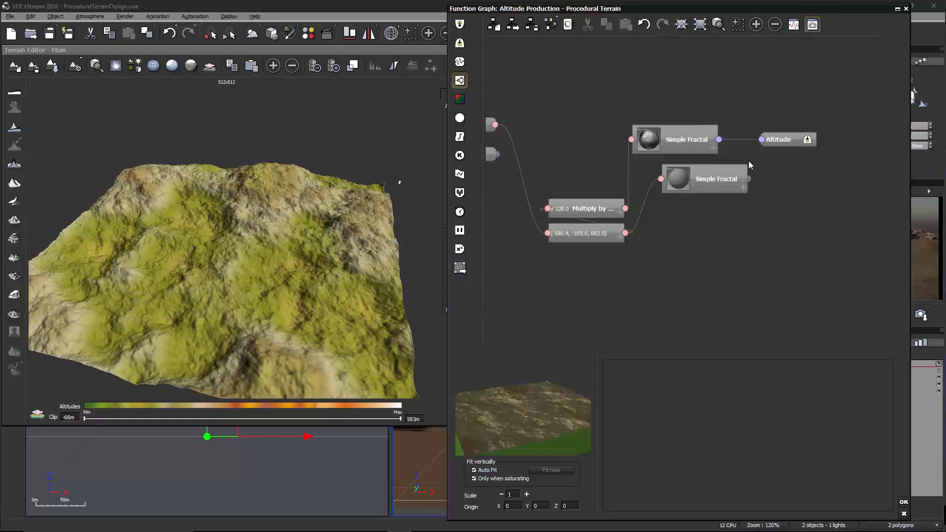
left_click_drag(716, 181, 706, 228)
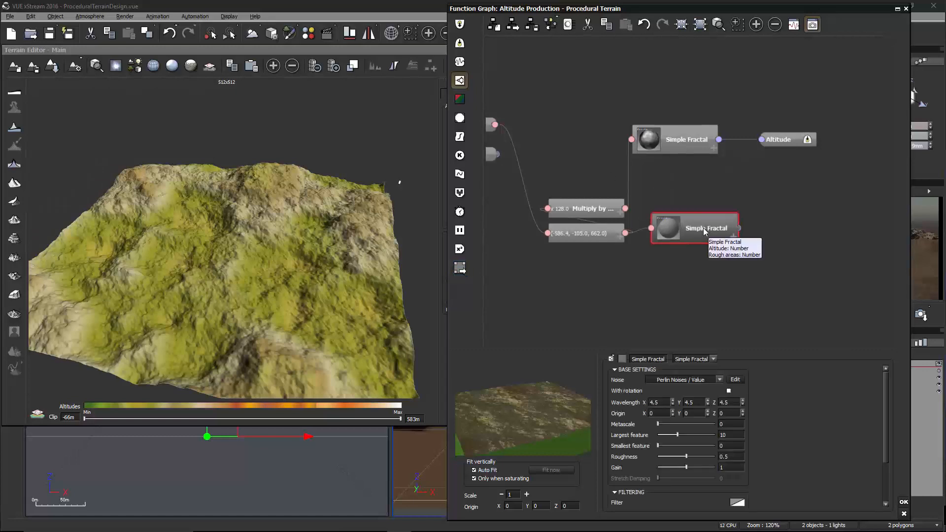
key("Delete")
- Group the Multiply, Vector3 seed and Simple Fractal nodes into a MetaNode and inspect its internal graph
scroll(667, 152, "down", 3)
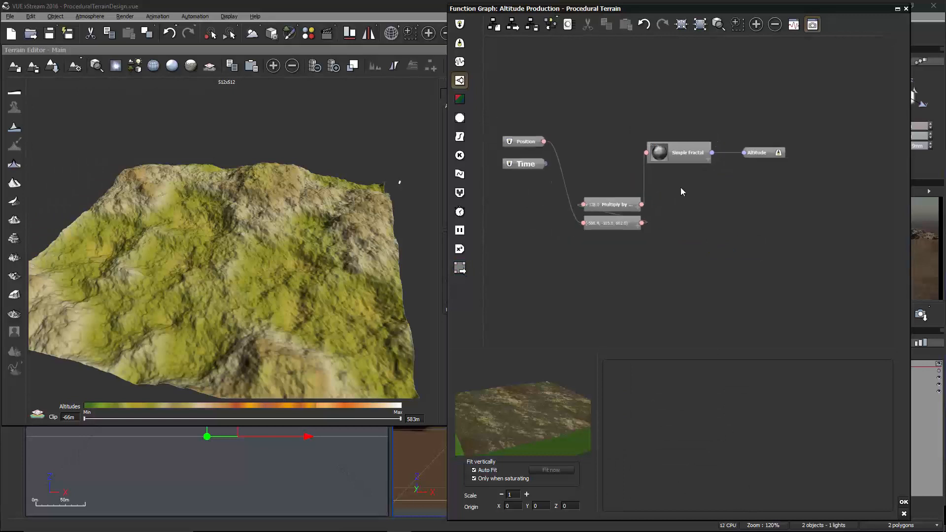
left_click_drag(722, 253, 613, 136)
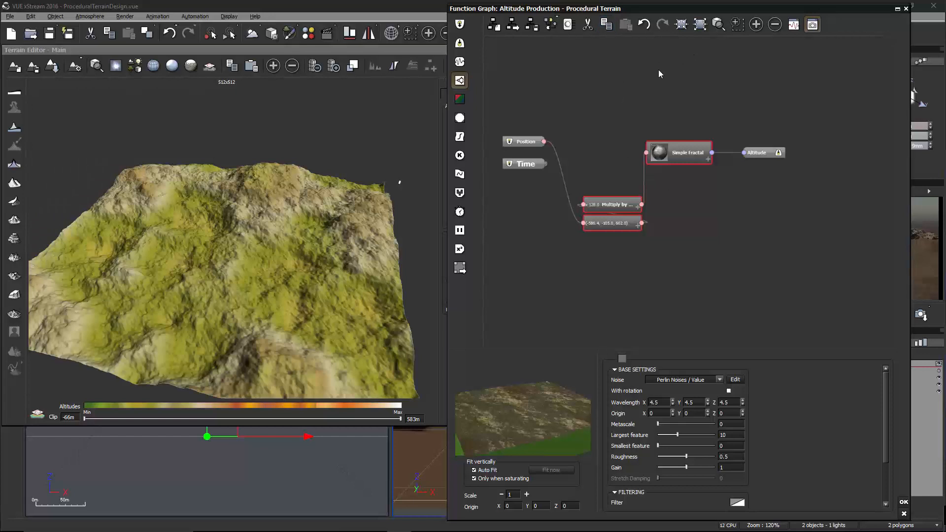
left_click_drag(655, 175, 636, 141)
double_click(635, 141)
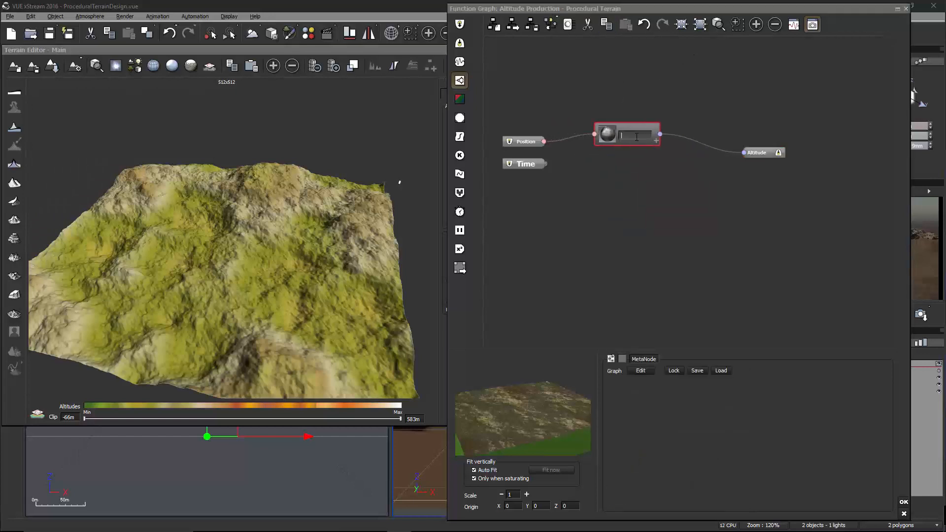
left_click(647, 180)
left_click(635, 129)
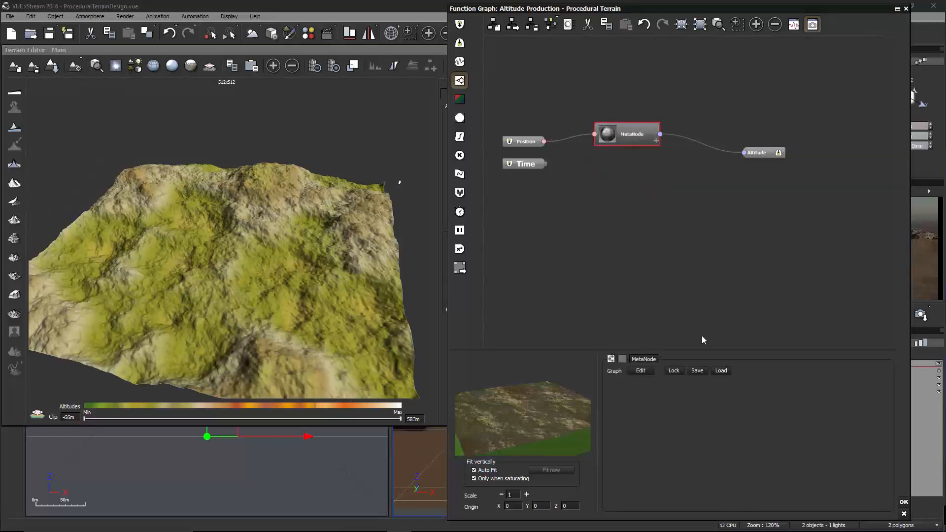
left_click(641, 371)
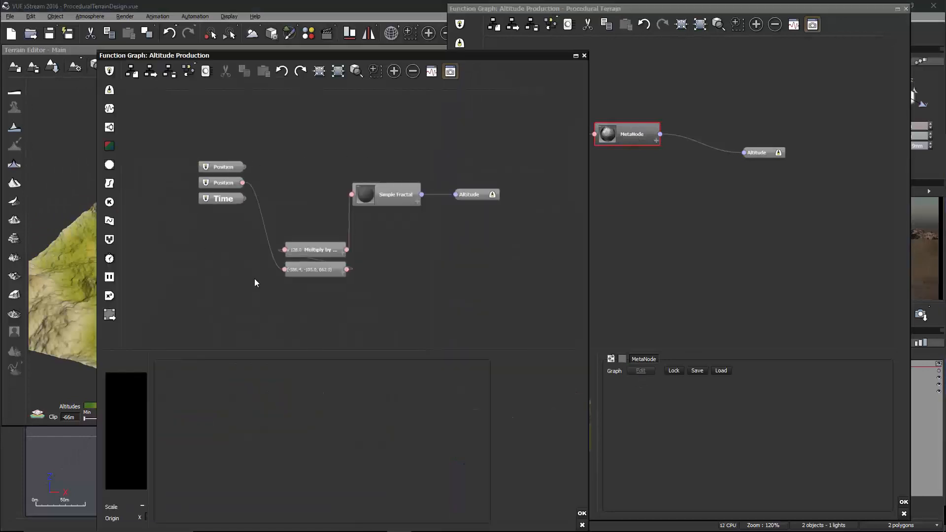
left_click(581, 514)
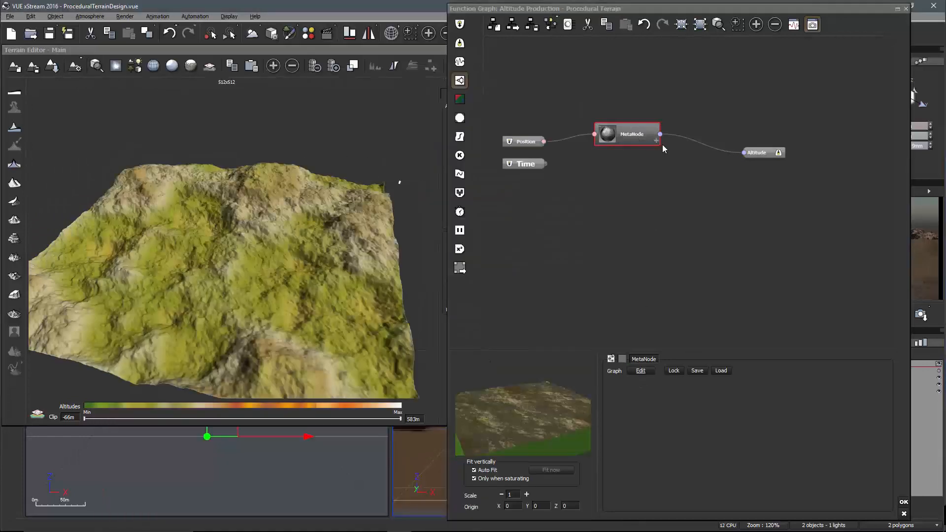
- Ungroup the MetaNode back into its separate nodes and move the Simple Fractal node level with the Multiply node
left_click(700, 24)
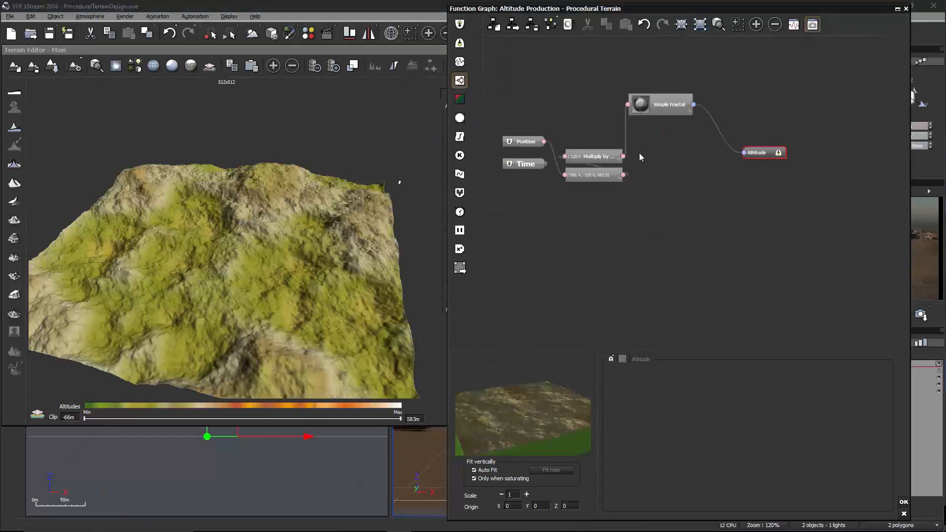
left_click_drag(652, 113, 660, 157)
scroll(689, 204, "up", 1)
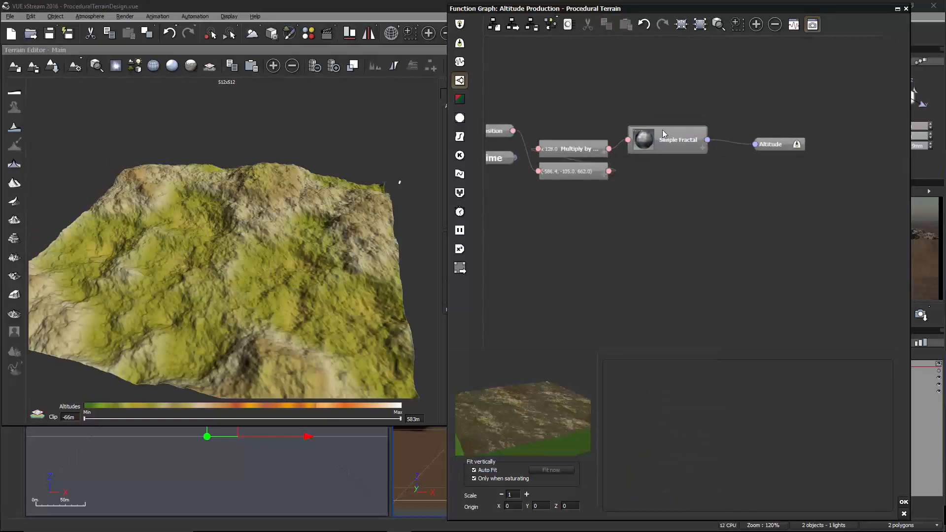
- Review the fractal types available for the Simple Fractal node without changing the type, and deselect the node
left_click(714, 360)
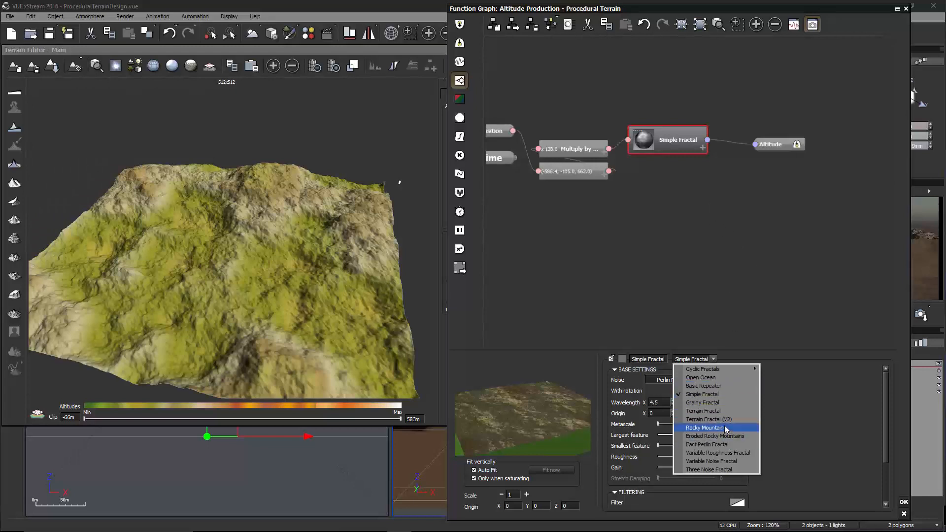
left_click(708, 246)
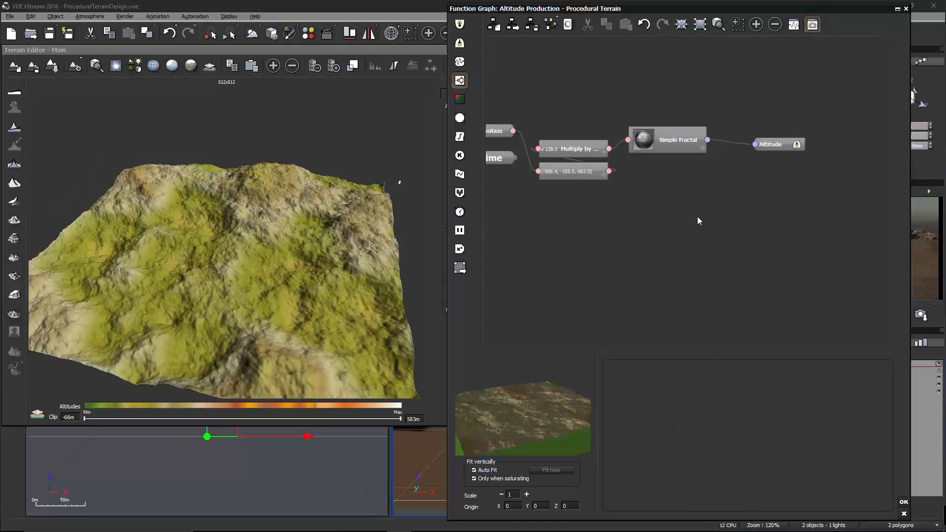
- Set the Simple Fractal node's noise to Cellular Patterns / Voronoi and inspect the updated relief up close in the Terrain Editor
left_click(664, 146)
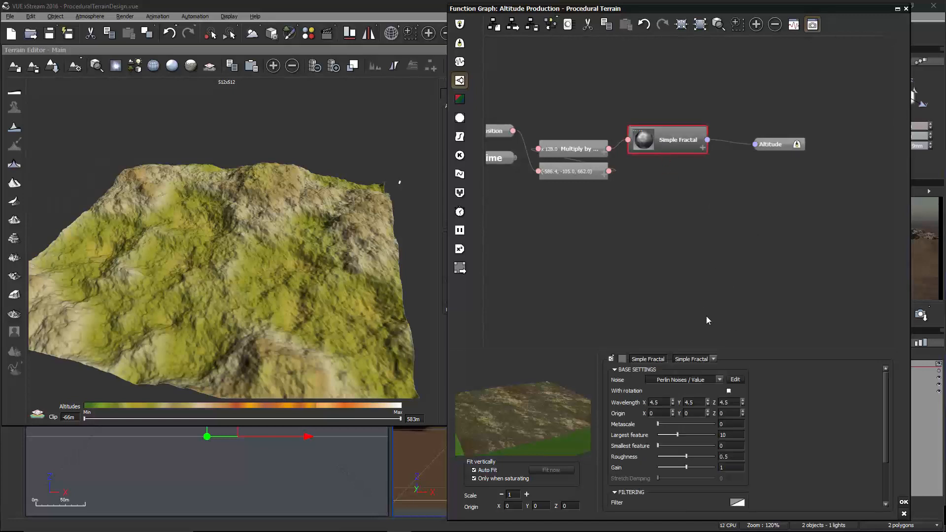
left_click(720, 380)
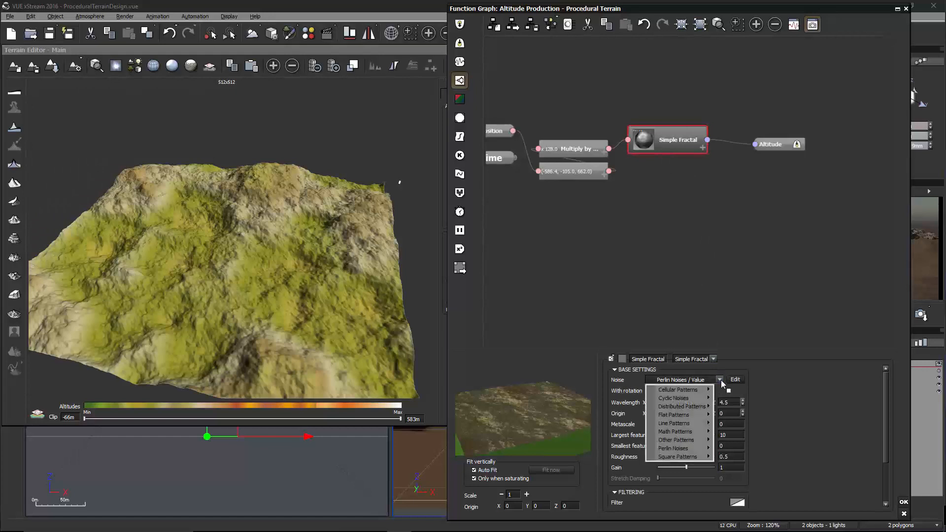
mouse_move(699, 391)
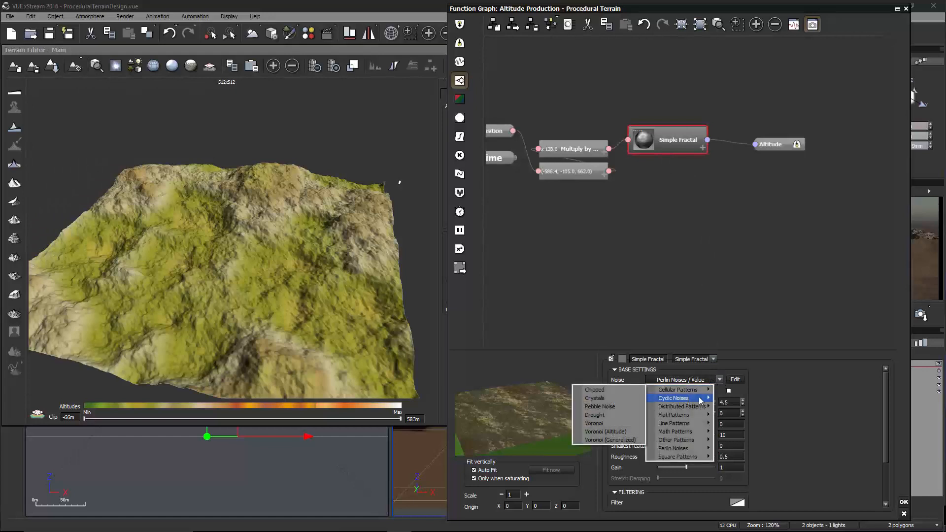
mouse_move(700, 417)
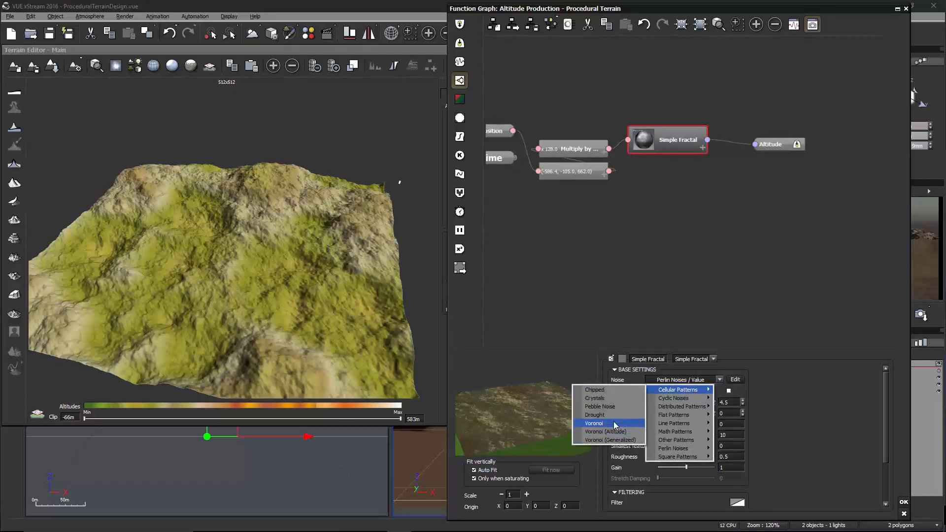
left_click(597, 423)
left_click(324, 265)
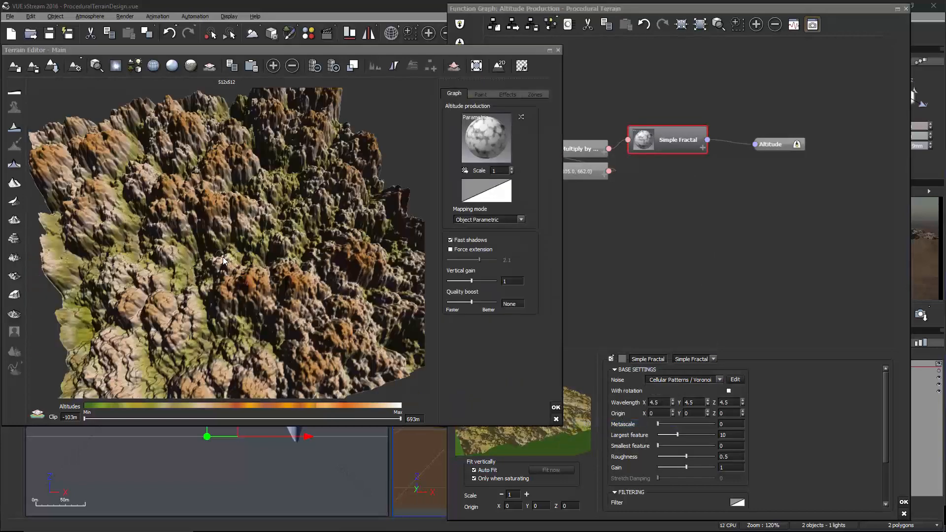
left_click_drag(182, 229, 155, 216)
right_click_drag(156, 213, 340, 189)
scroll(273, 215, "up", 5)
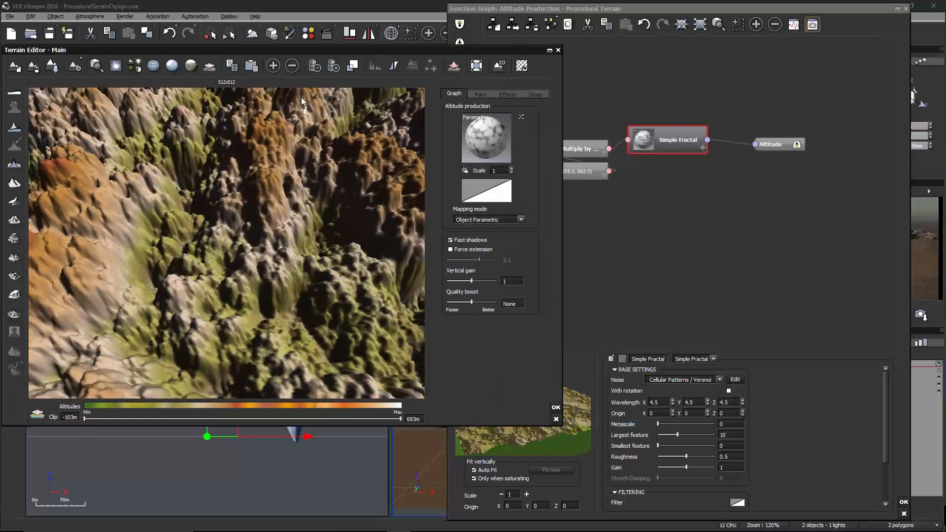
- Raise the Simple Fractal node's largest feature to about 30.94 and inspect the updated terrain in the Terrain Editor
left_click_drag(678, 435, 692, 436)
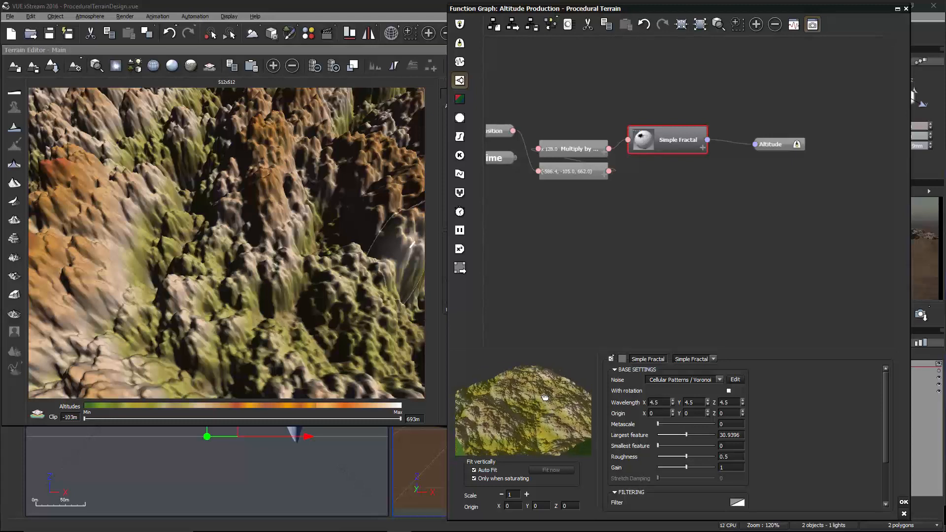
left_click(309, 292)
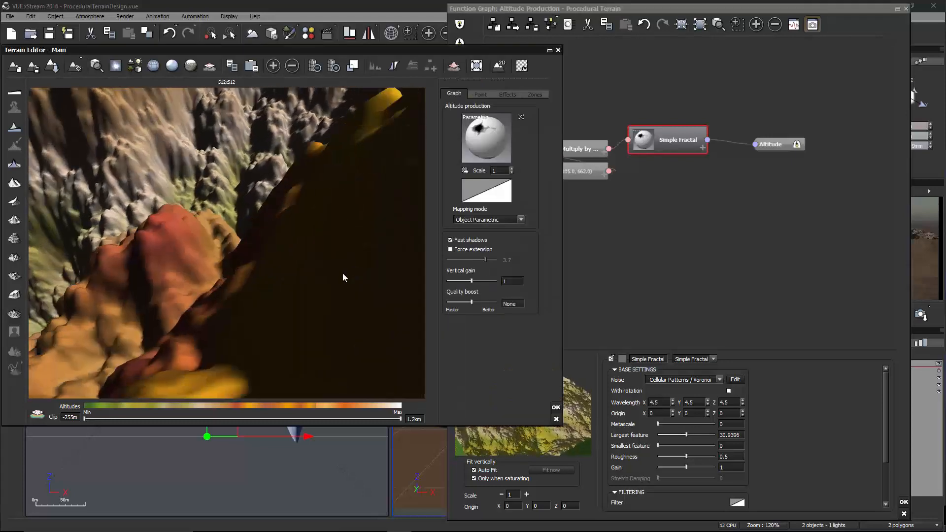
left_click_drag(214, 266, 306, 213)
right_click_drag(324, 283, 339, 258)
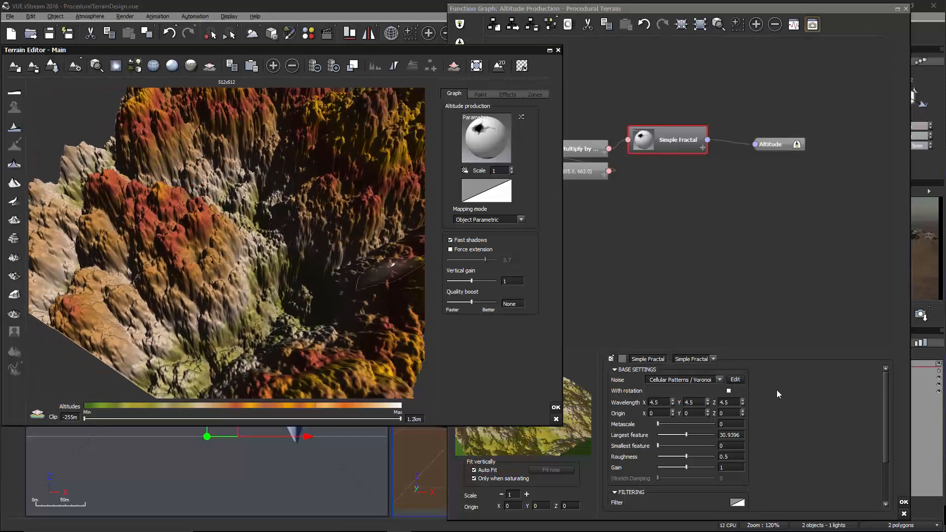
- Open the Voronoi noise options, set the neighbor mode to 2nd closest neighbor, and inspect the updated terrain
left_click(739, 389)
scroll(739, 389, "down", 1)
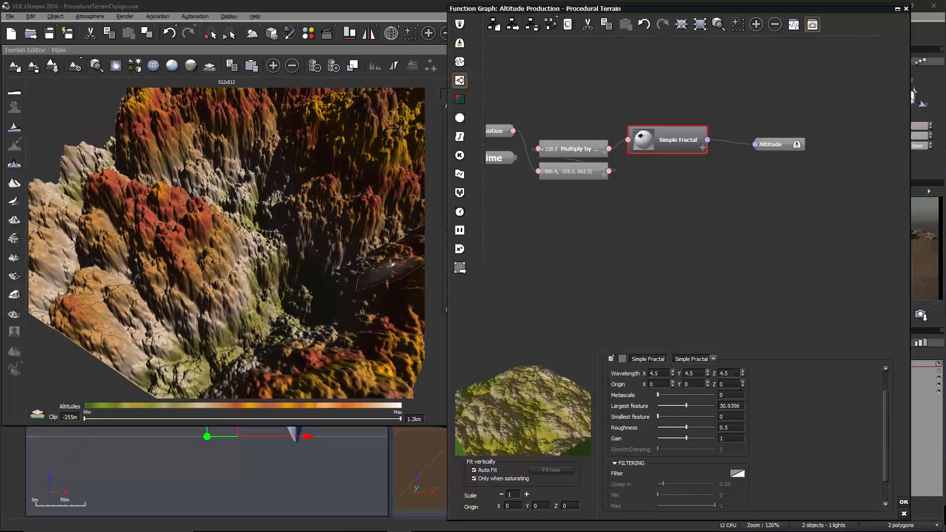
left_click_drag(885, 402, 885, 376)
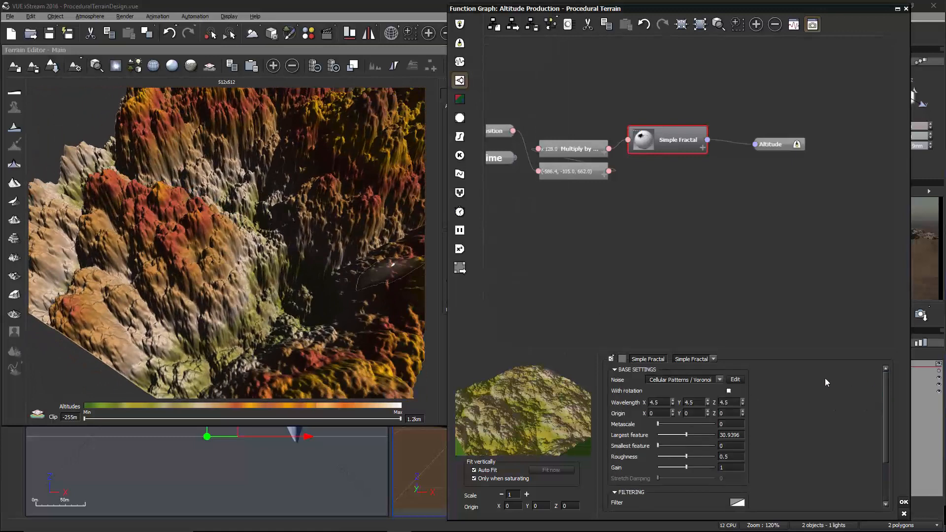
left_click(736, 379)
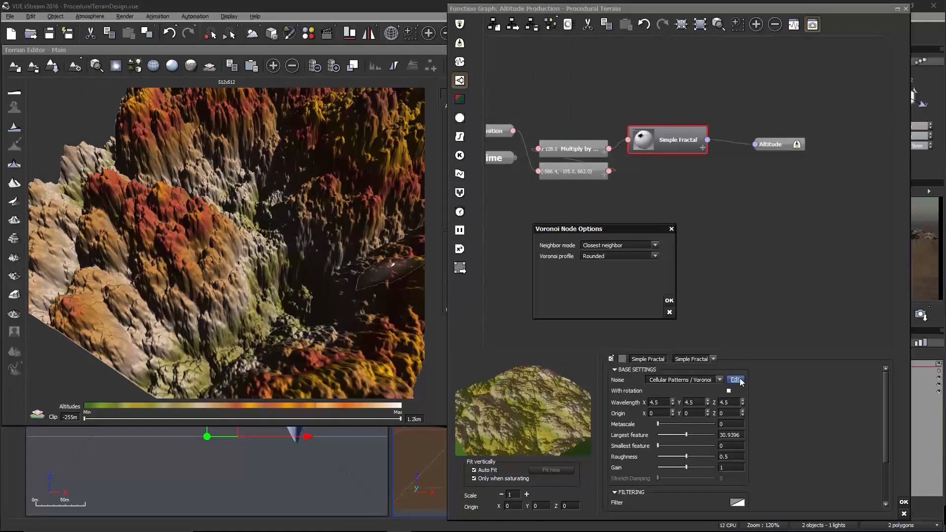
left_click(632, 243)
left_click(635, 261)
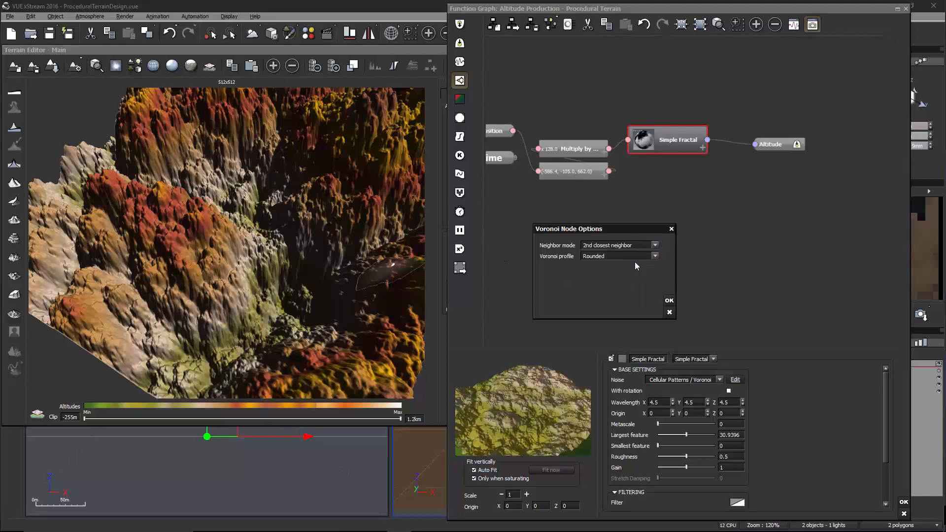
left_click(344, 270)
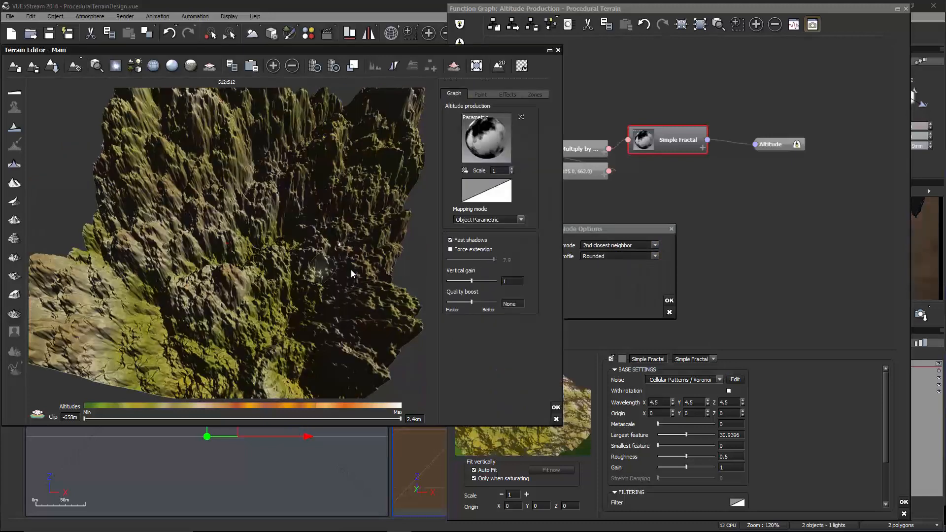
left_click_drag(353, 274, 304, 268)
- Switch the Voronoi neighbor mode to 1st - 2nd neighbors and inspect the updated terrain
left_click(641, 244)
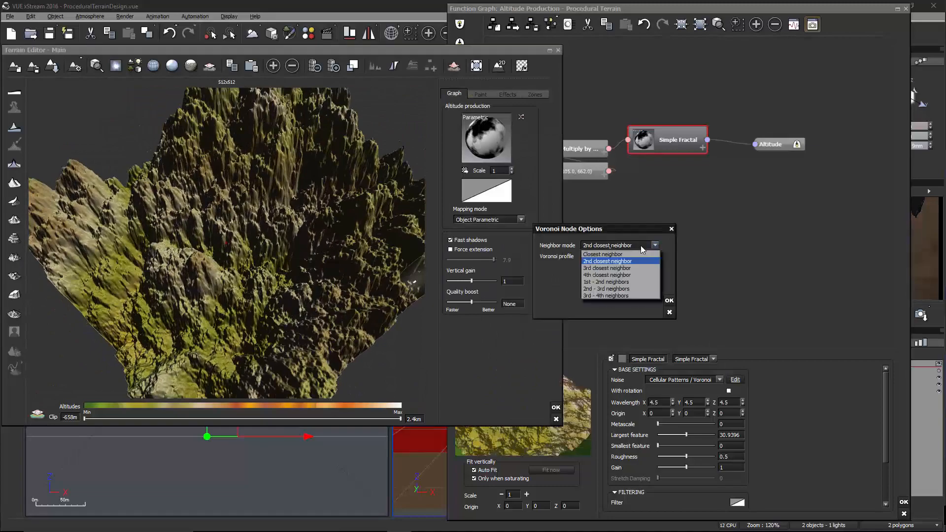
left_click(643, 284)
left_click(237, 262)
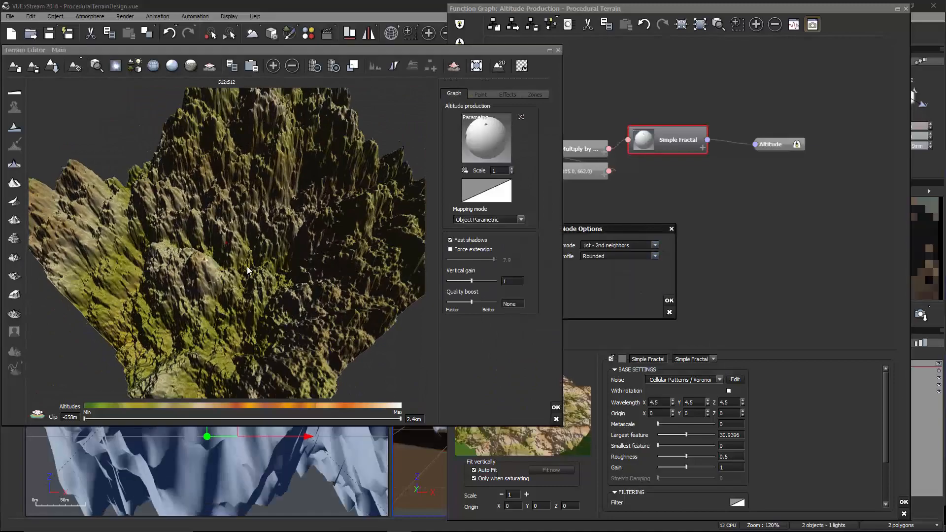
left_click_drag(389, 271, 211, 283)
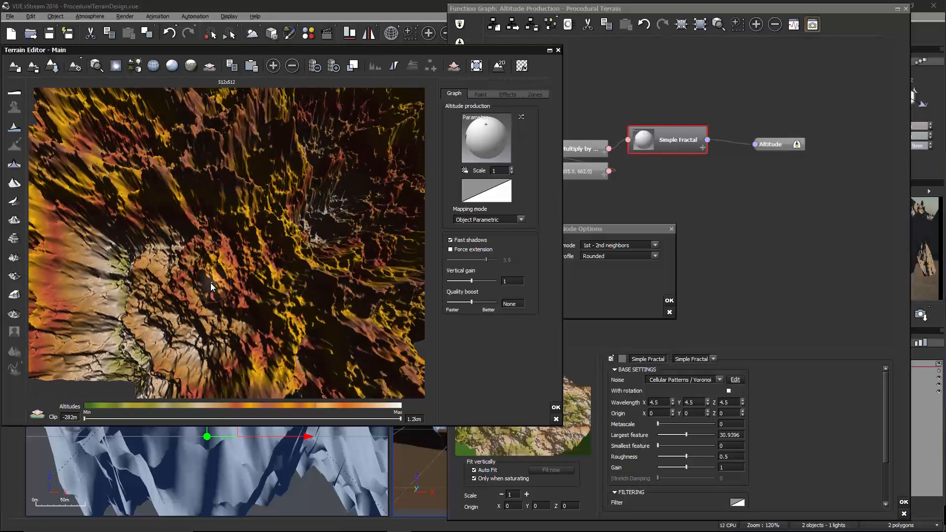
- Try the Flat and Spikes Voronoi profiles in turn, inspecting the updated terrain after each change
left_click(632, 254)
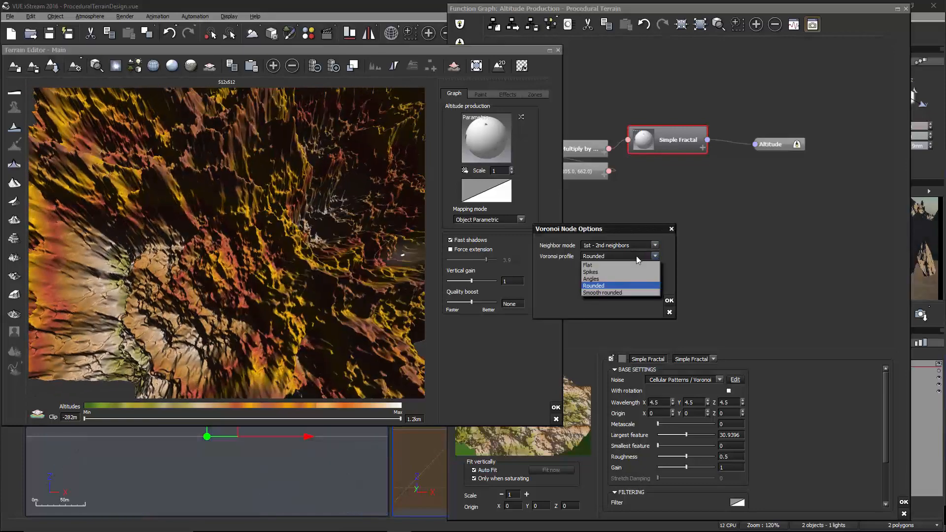
left_click(633, 268)
left_click(300, 240)
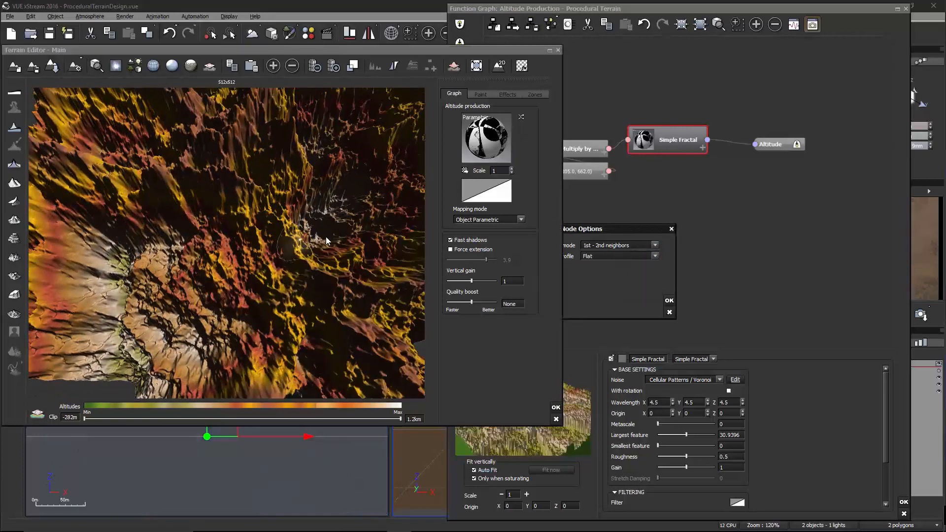
left_click_drag(316, 262, 290, 225)
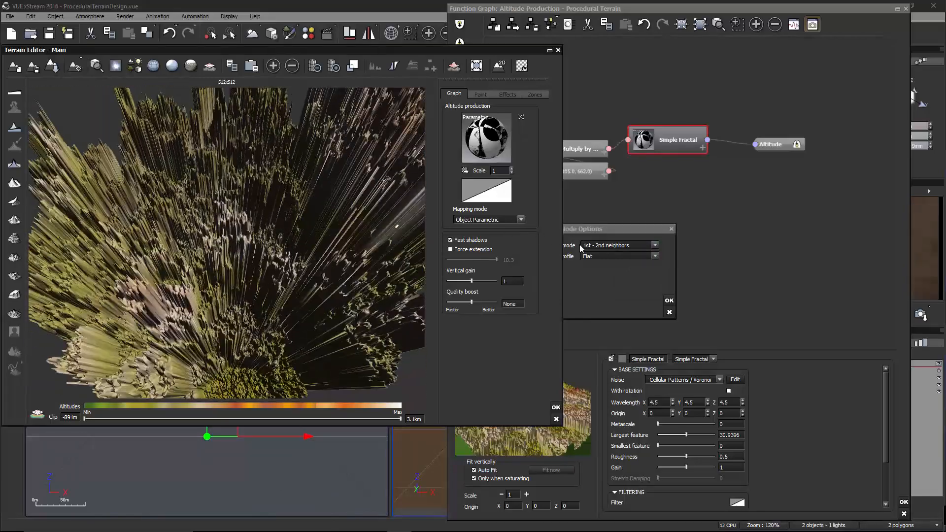
left_click(596, 256)
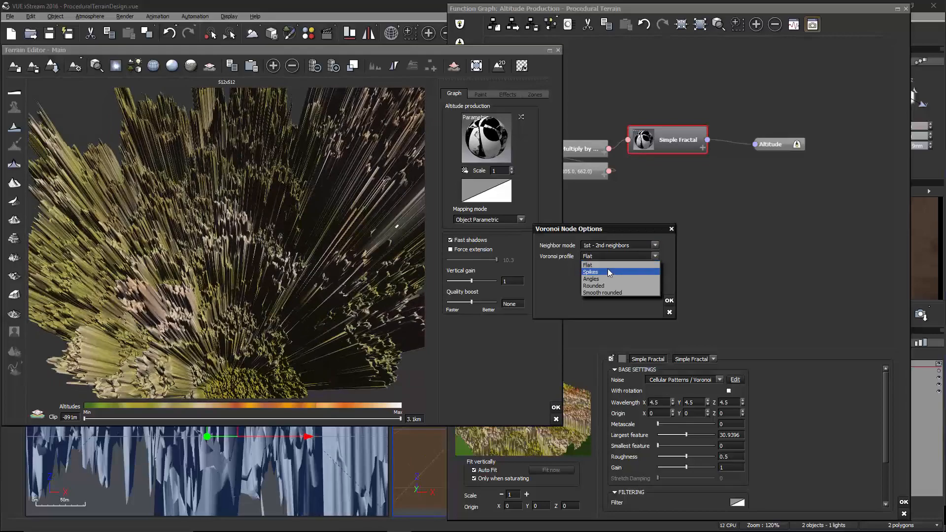
left_click(608, 268)
mouse_move(354, 226)
left_mouse_down()
mouse_move(306, 237)
mouse_move(330, 218)
mouse_move(343, 184)
mouse_move(261, 233)
mouse_move(137, 218)
mouse_move(141, 207)
mouse_move(345, 232)
left_mouse_up()
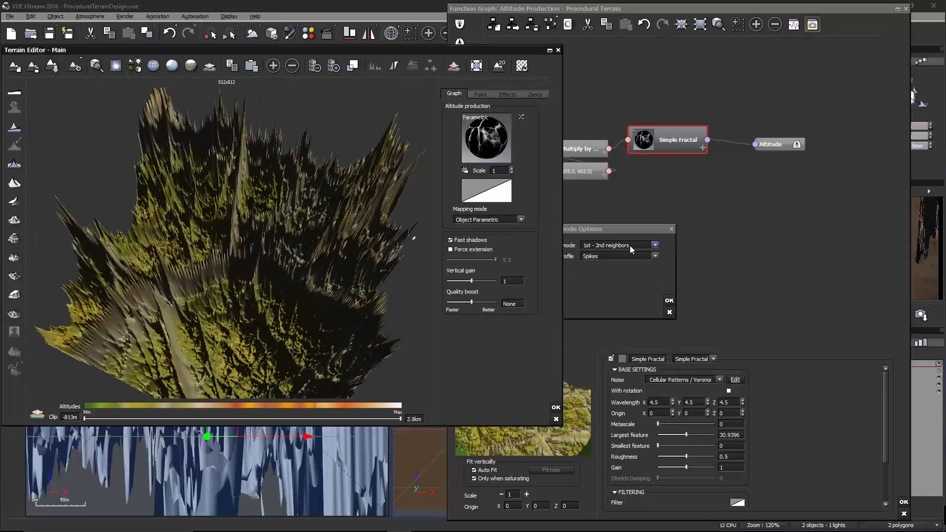
- Set the Voronoi neighbor mode to Closest neighbor and the profile to Rounded, updating the terrain preview for each change
left_click(633, 246)
left_click(612, 255)
left_click(309, 225)
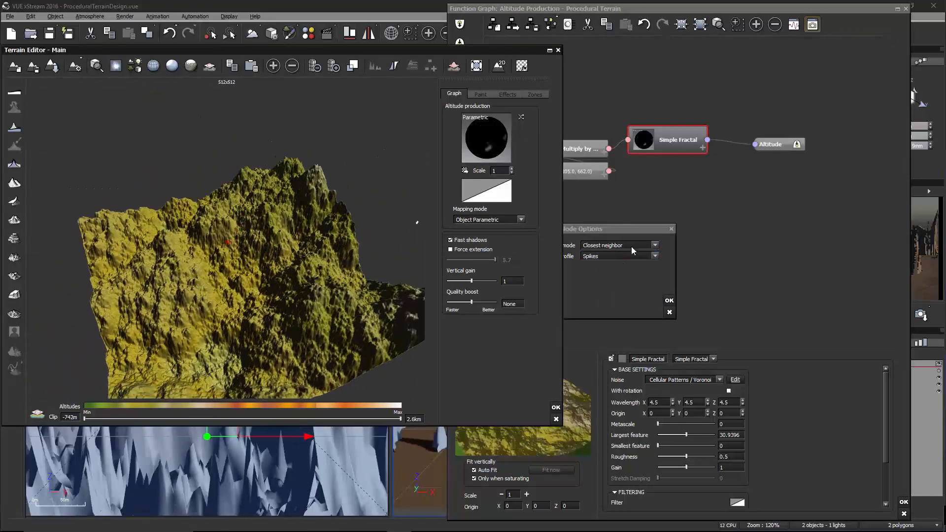
left_click(643, 256)
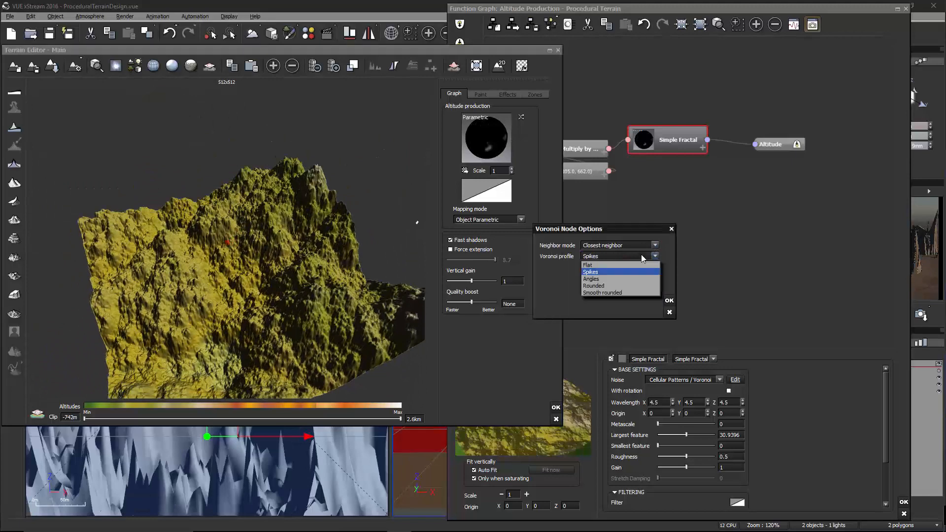
left_click(619, 286)
left_click(339, 264)
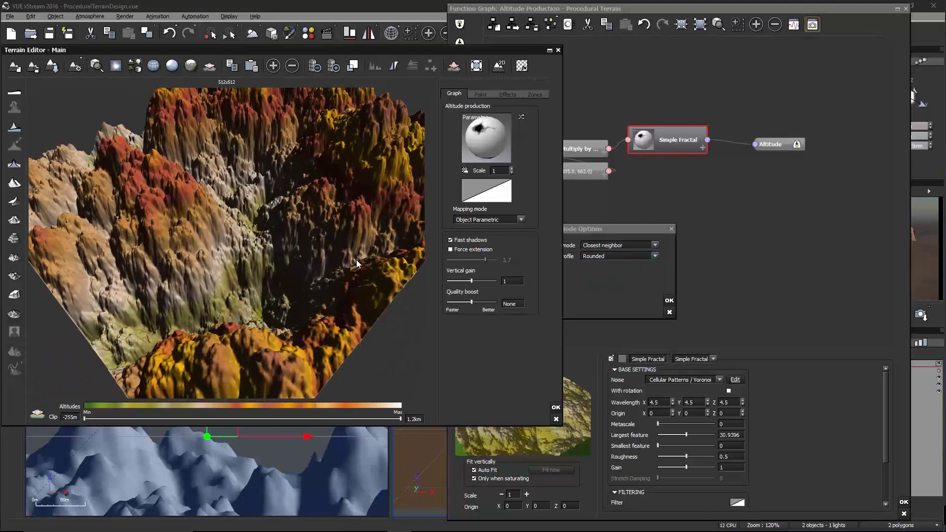
- Close the Voronoi noise options, enable With rotation for the Simple Fractal noise, and inspect the updated terrain
right_click_drag(306, 263, 237, 259)
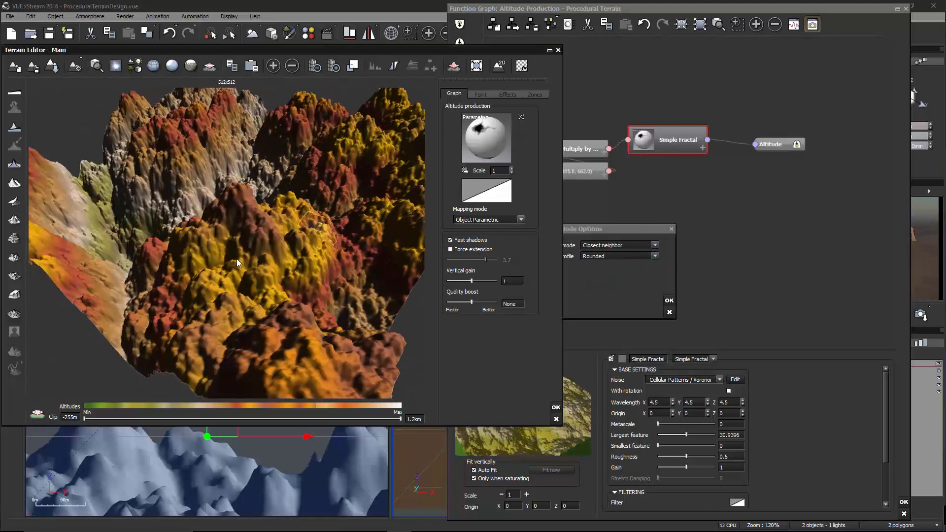
left_click(671, 315)
left_click(729, 390)
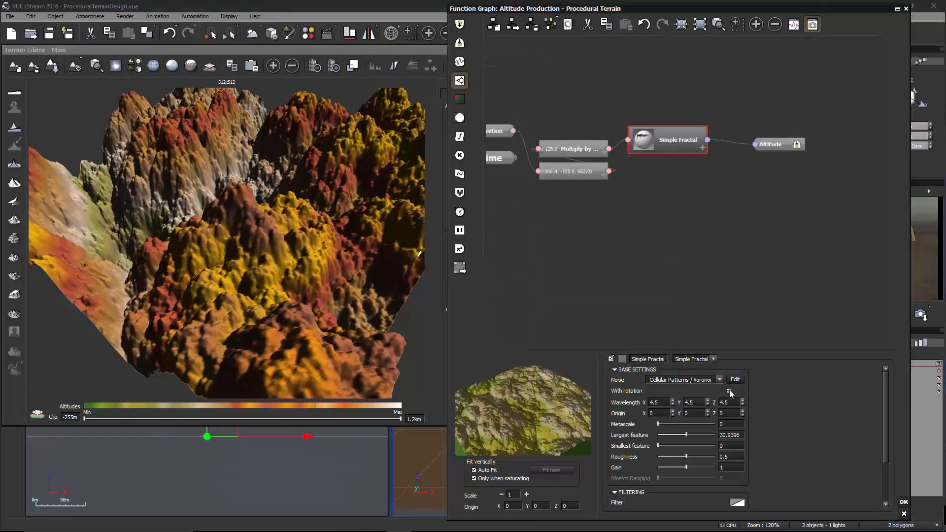
left_click(348, 237)
right_click_drag(364, 242, 230, 158)
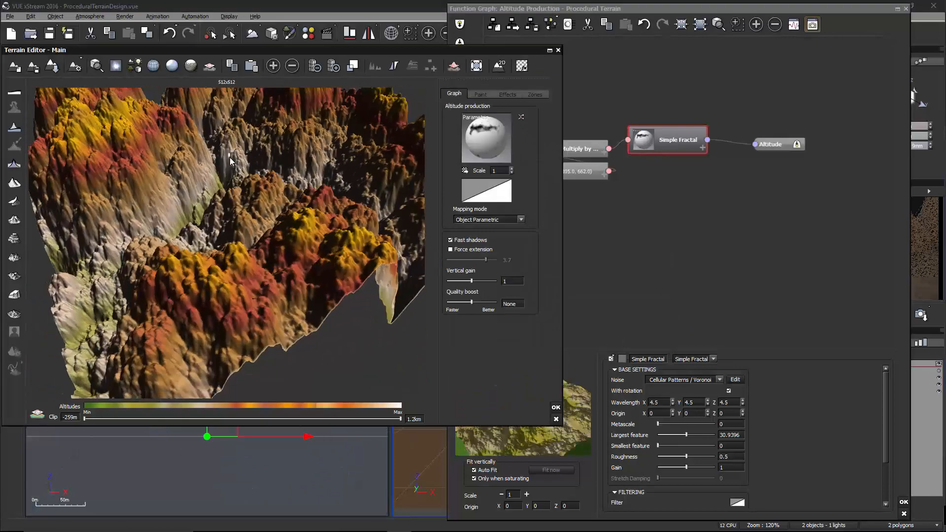
- Browse the Simple Fractal's available noise categories, such as Cyclic Noises and Math Patterns, keeping the current Voronoi noise
left_click(722, 380)
mouse_move(706, 390)
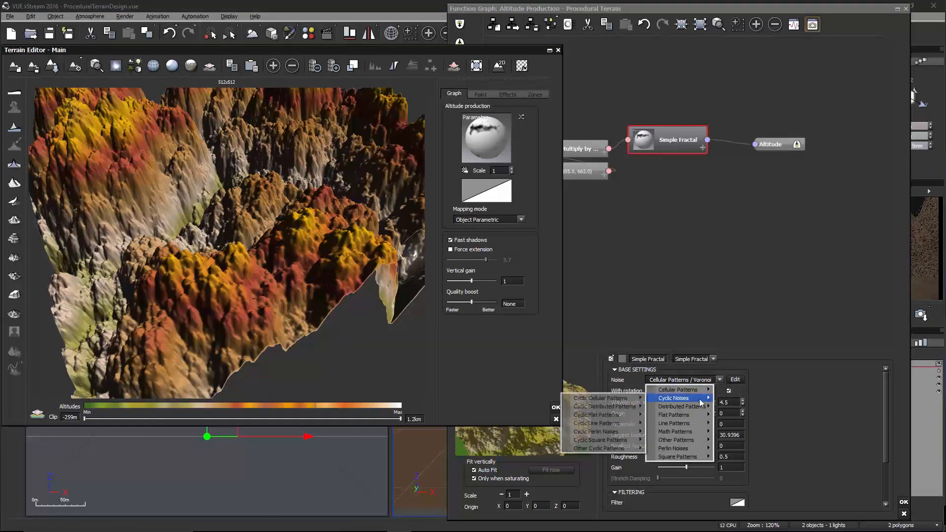
mouse_move(700, 432)
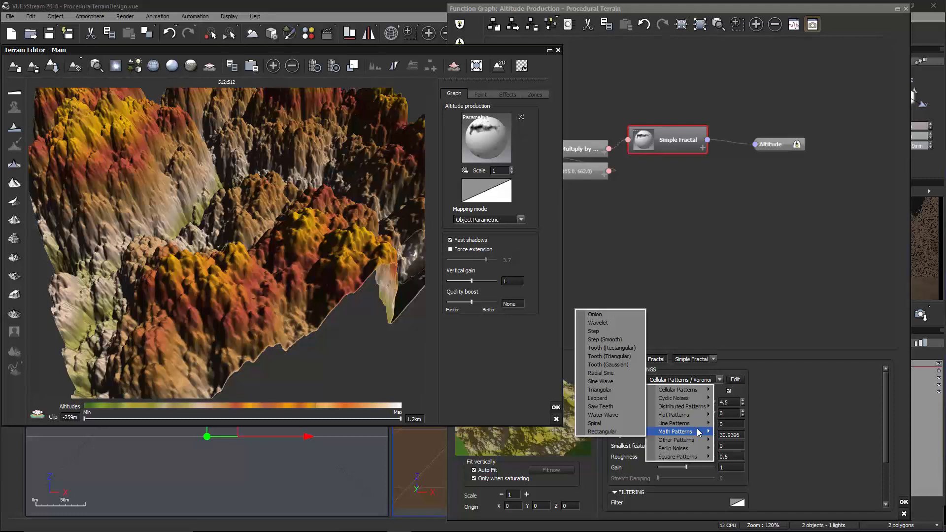
left_click(726, 200)
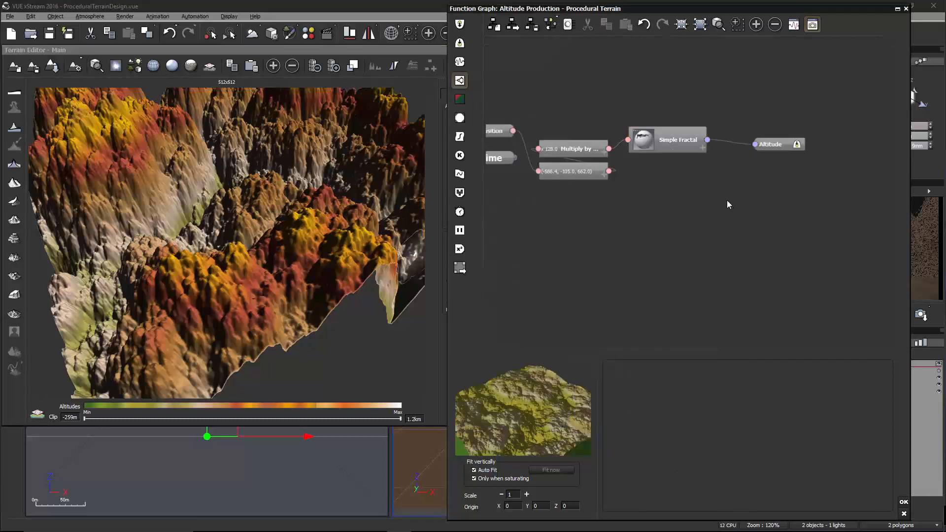
left_click(685, 142)
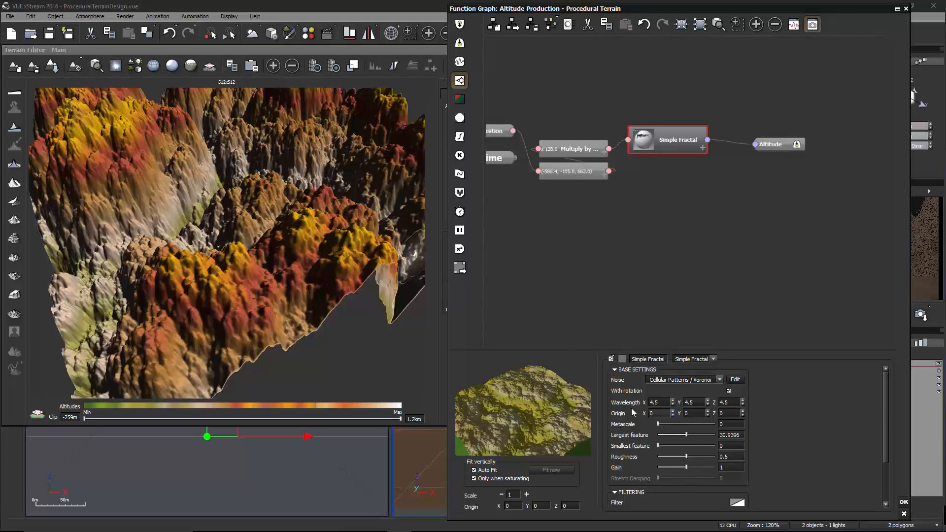
- Try an X wavelength of 9 on the Simple Fractal node and inspect the stretched terrain
double_click(661, 401)
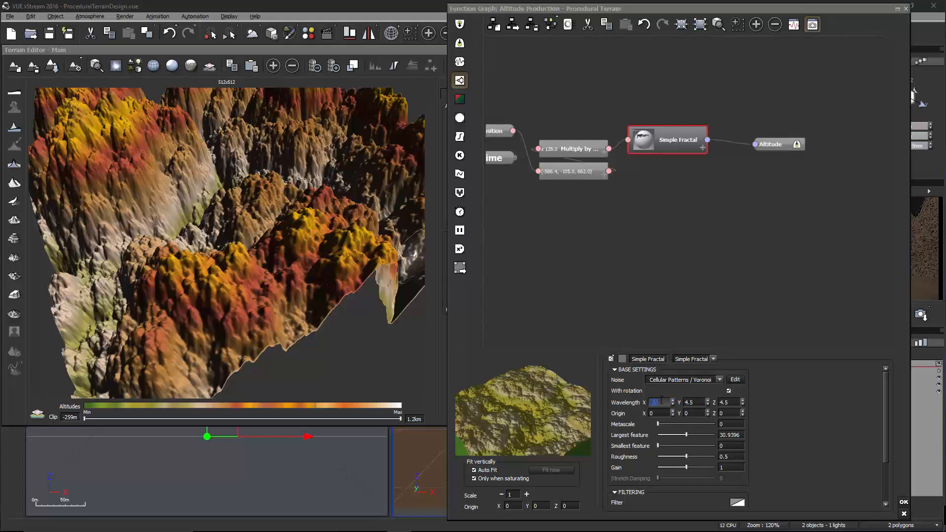
type("9")
key("Return")
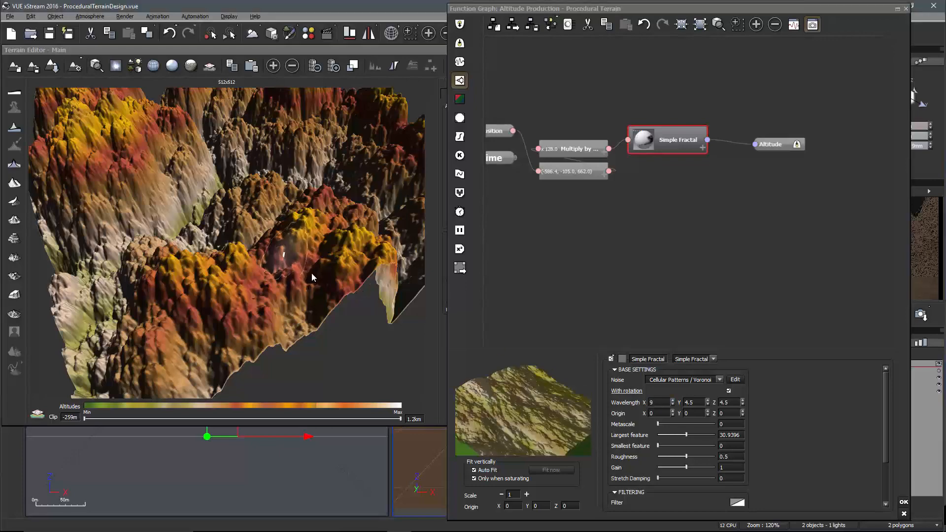
right_click_drag(324, 277, 241, 184)
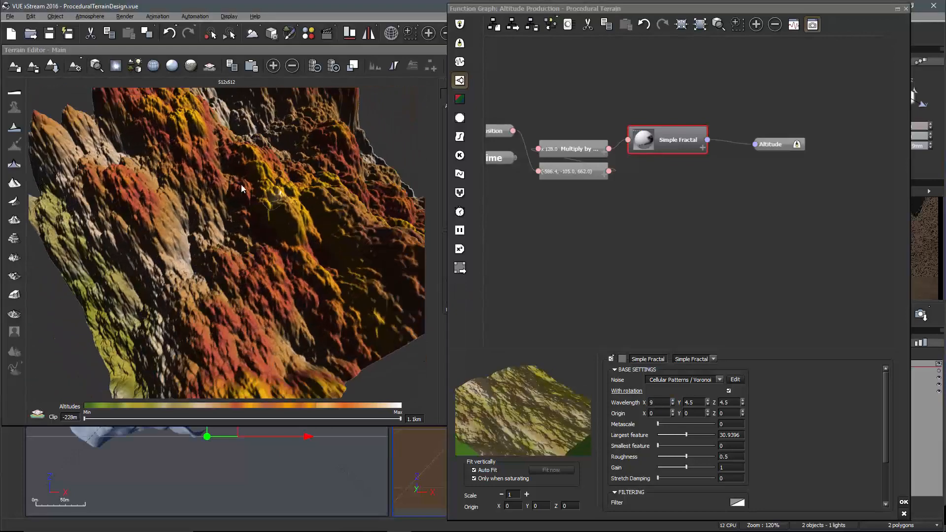
right_click_drag(257, 226, 217, 249)
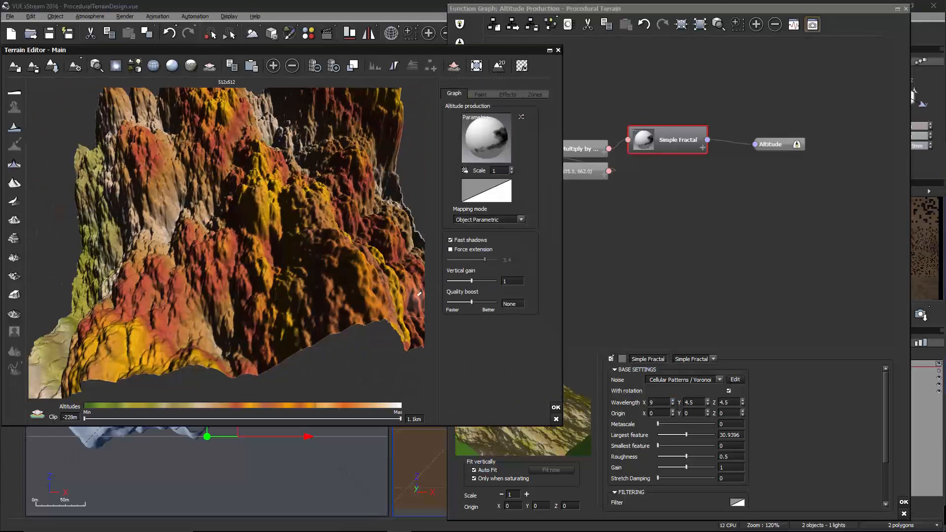
- Return the Simple Fractal's X wavelength to 4.5 and inspect the updated terrain
double_click(659, 403)
type("4.5")
key("Return")
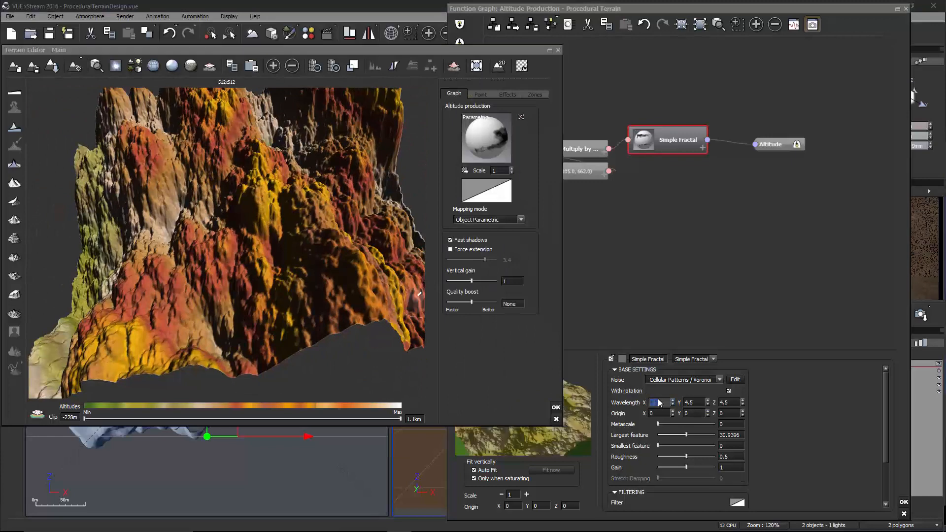
right_click_drag(244, 266, 259, 267)
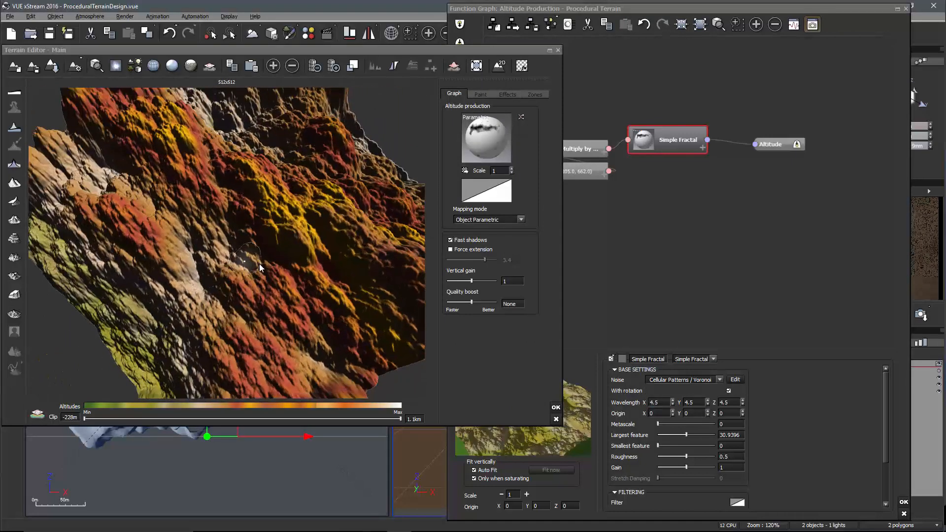
- Try Largest feature values of 16.6524 and 21.3736 on the Simple Fractal, inspecting the updated terrain after each change
left_click_drag(687, 435, 692, 436)
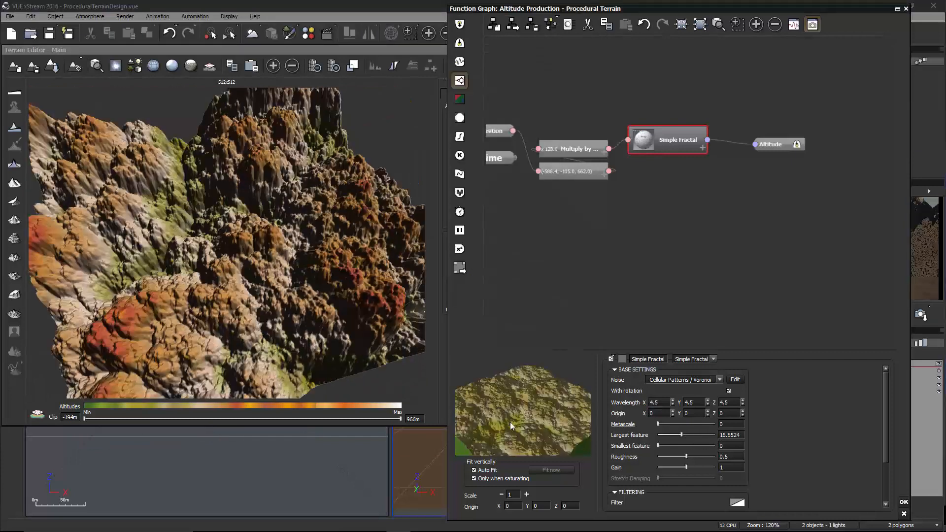
right_click_drag(546, 402, 554, 404)
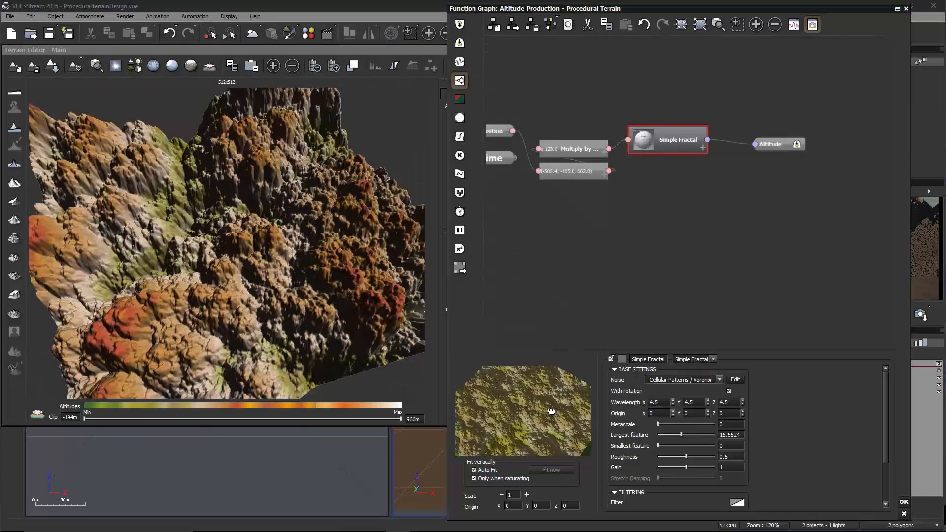
right_click_drag(313, 233, 351, 233)
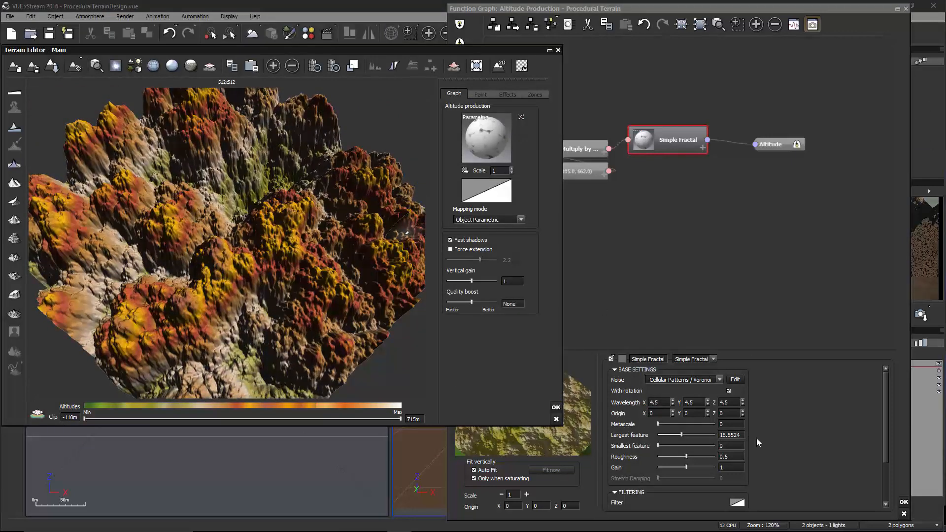
left_click(771, 272)
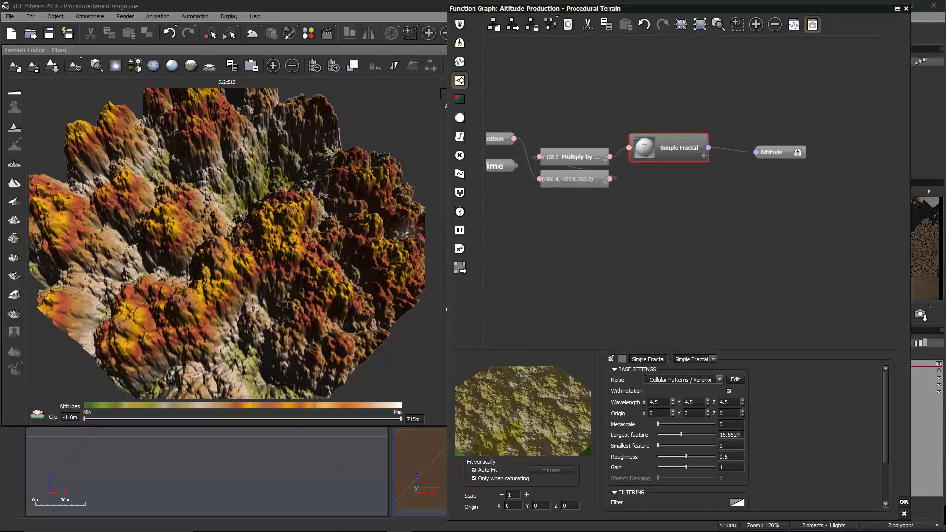
left_click_drag(695, 433, 698, 436)
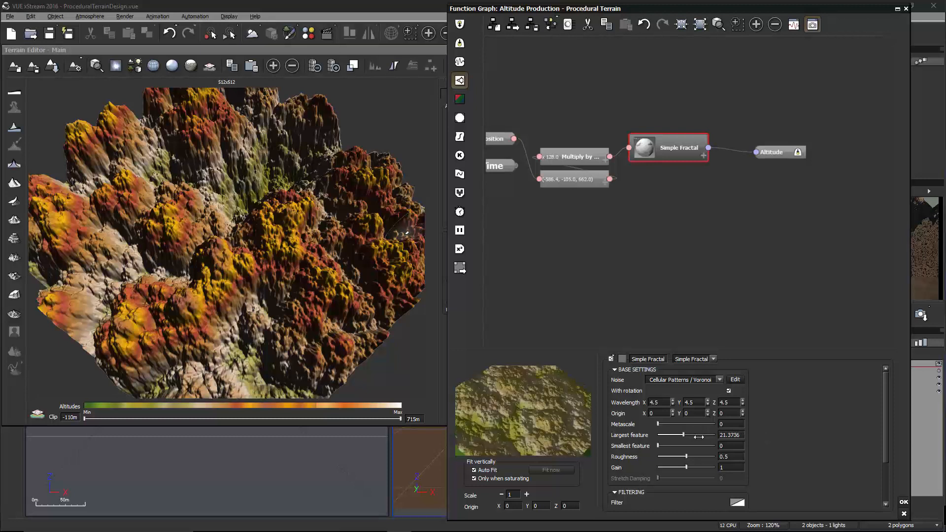
left_click(335, 311)
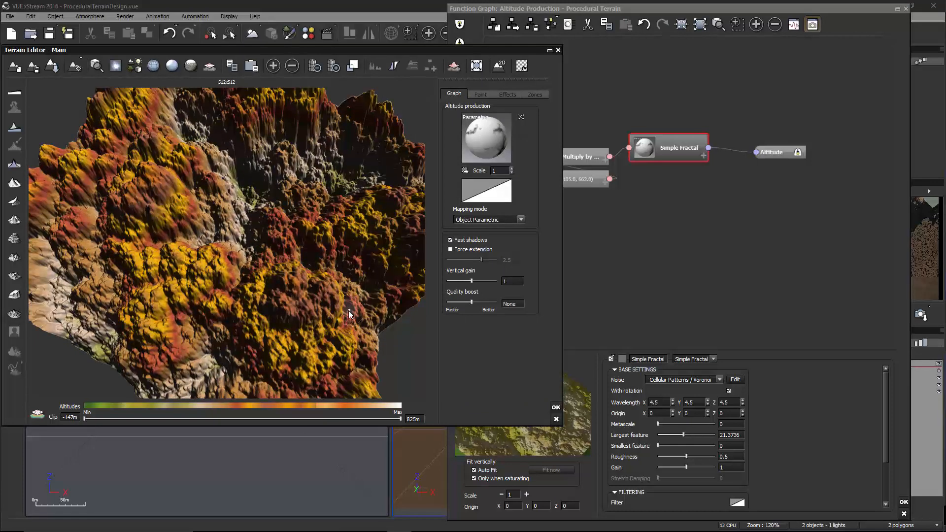
- Set the Simple Fractal's Largest feature to 20 and inspect the updated terrain
double_click(734, 434)
type("20")
key("Return")
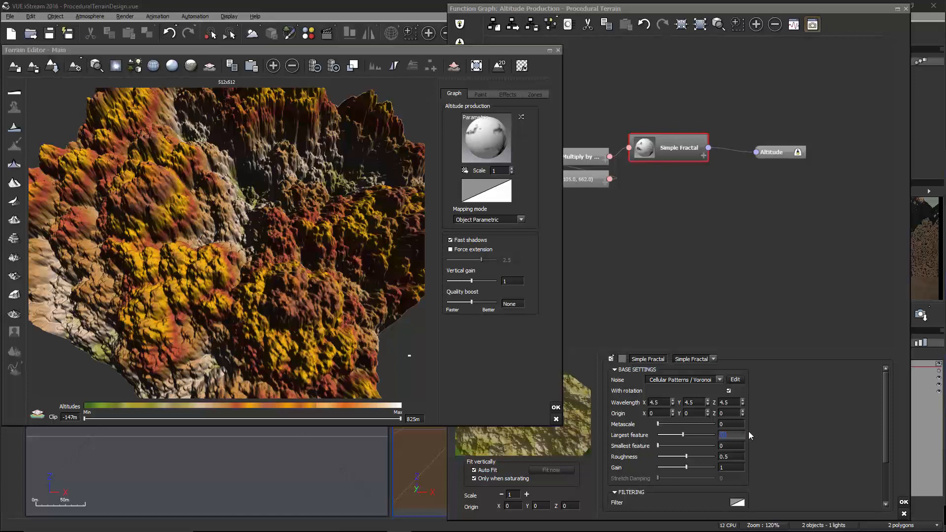
left_click(736, 435)
left_click(271, 220)
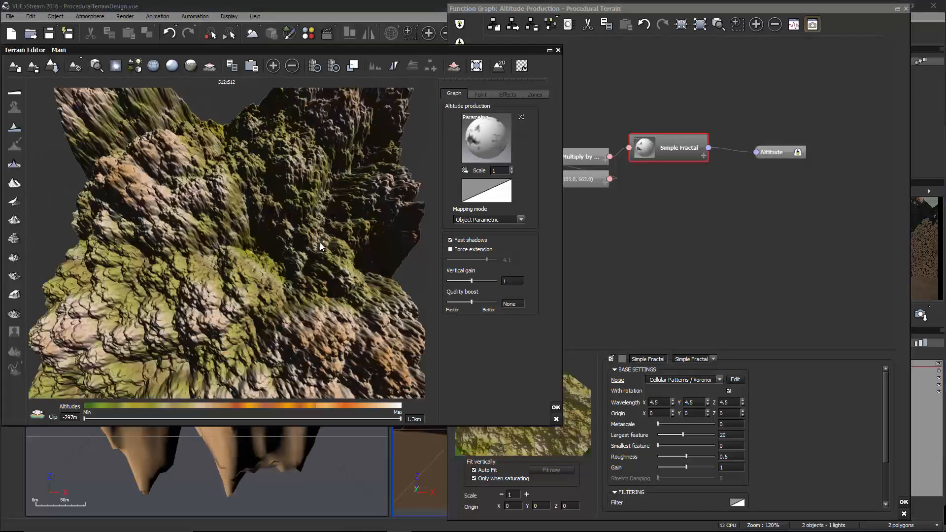
left_click_drag(321, 243, 343, 246)
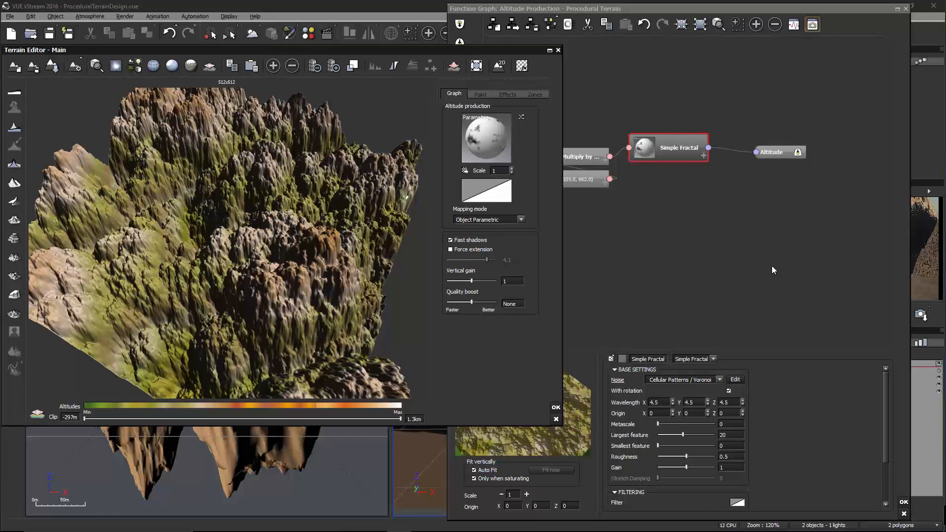
- Raise the Simple Fractal's Metascale to about 187.9 and inspect the updated terrain
double_click(730, 435)
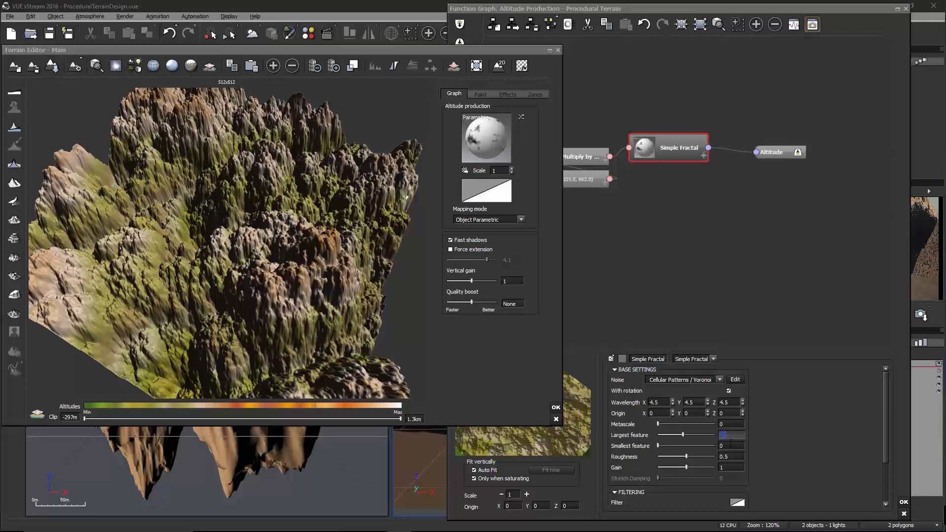
left_click_drag(672, 424, 694, 424)
left_click(694, 424)
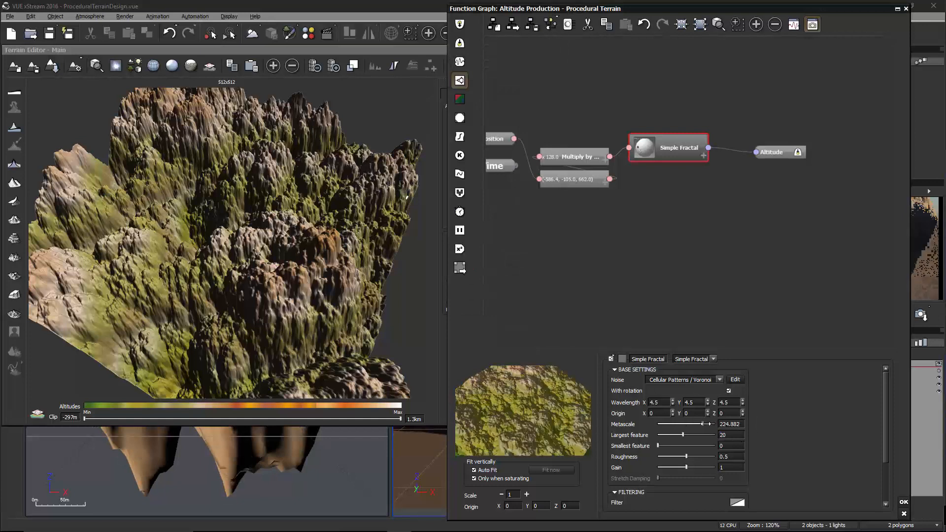
left_click(701, 424)
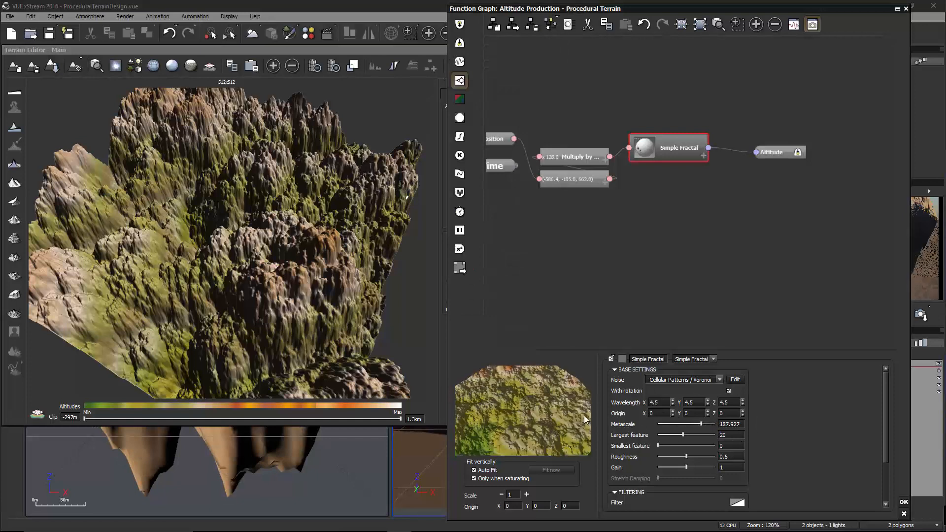
left_click(377, 240)
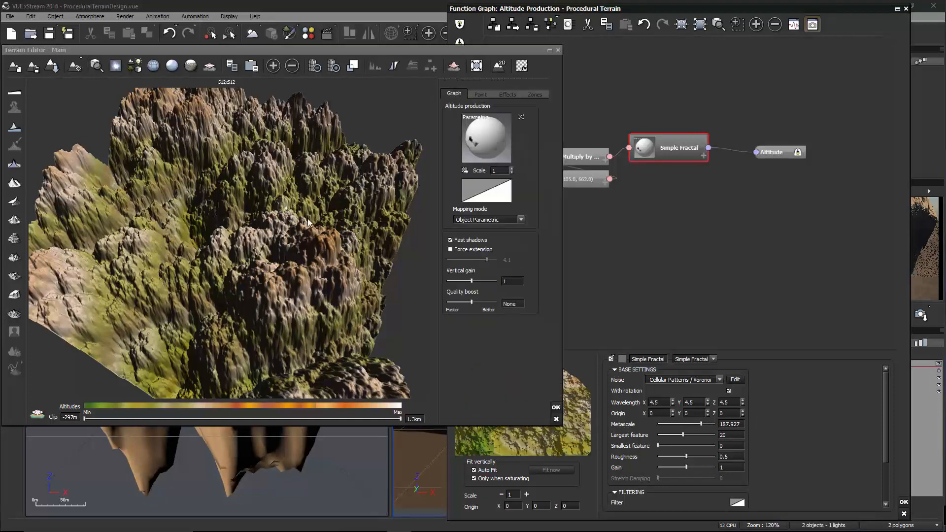
left_click_drag(307, 218, 276, 226)
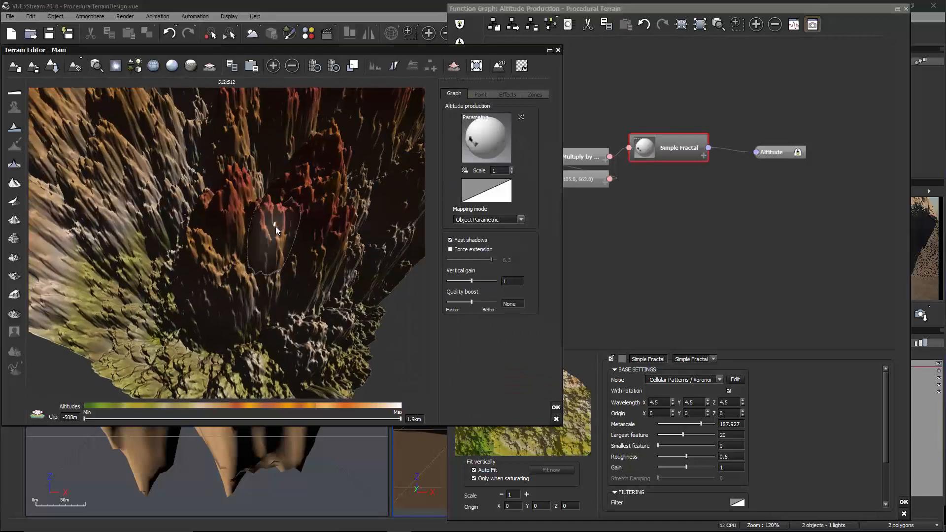
- Lower the terrain's Vertical gain to 0.31 and inspect the flattened relief
left_click(772, 405)
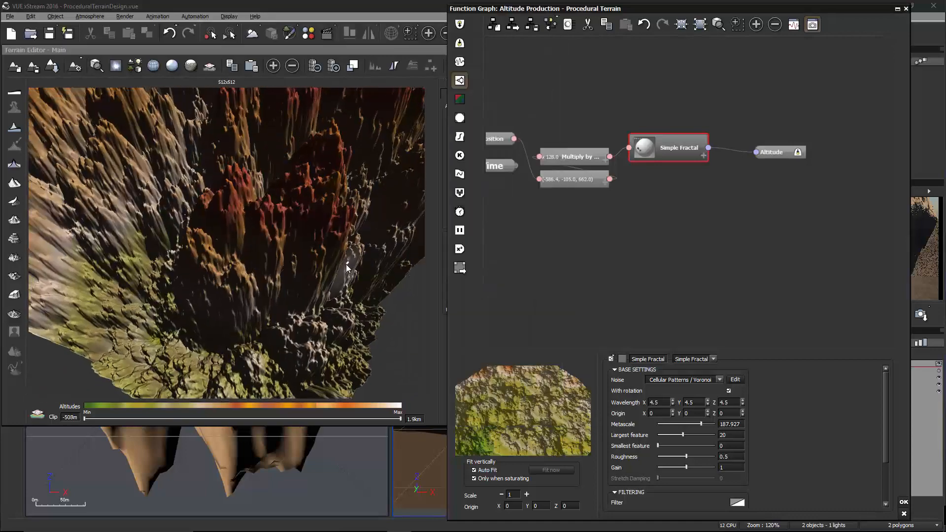
left_click_drag(346, 265, 460, 281)
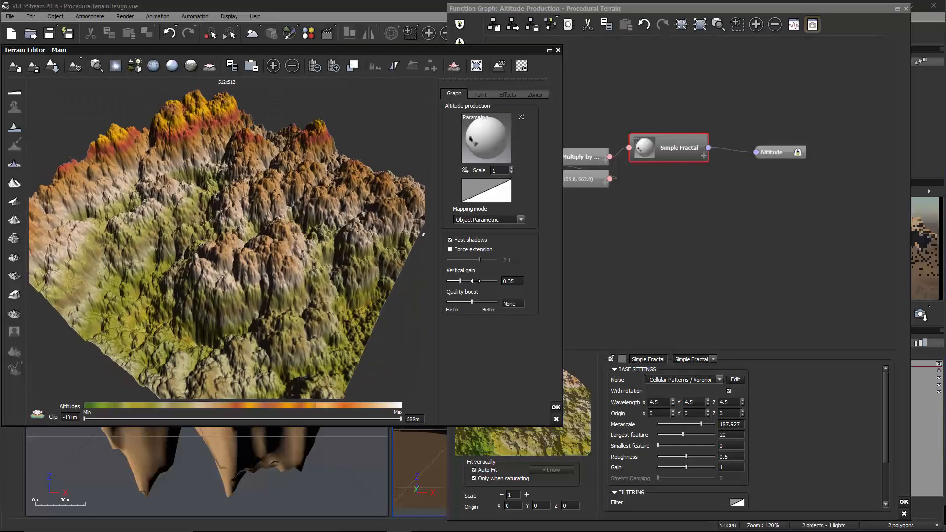
left_click_drag(475, 281, 470, 281)
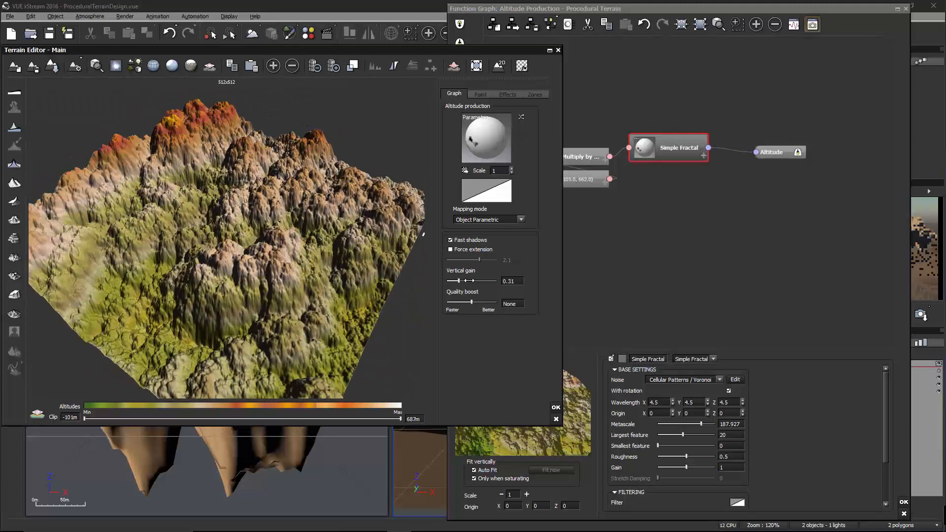
right_click_drag(291, 231, 271, 235)
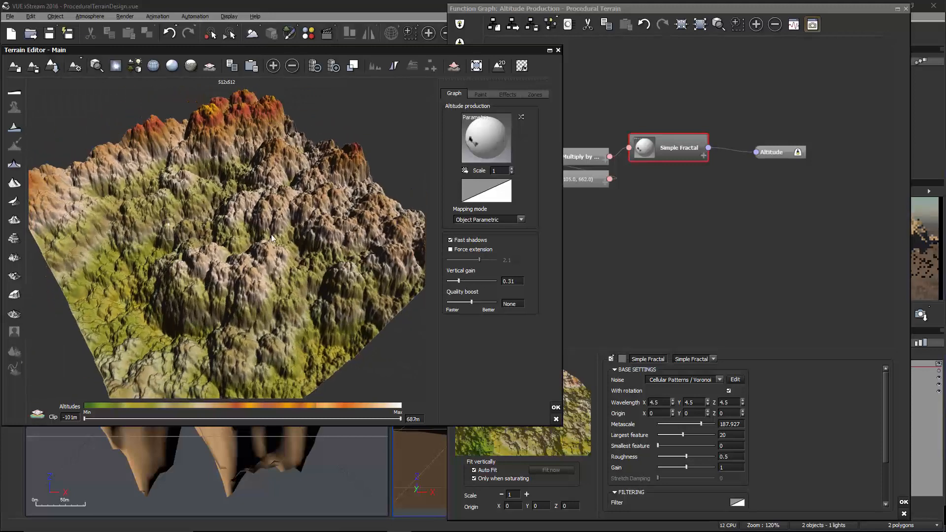
- Raise the Simple Fractal's Smallest feature to about 4.6 and examine the smoothed terrain detail up close
left_click(813, 422)
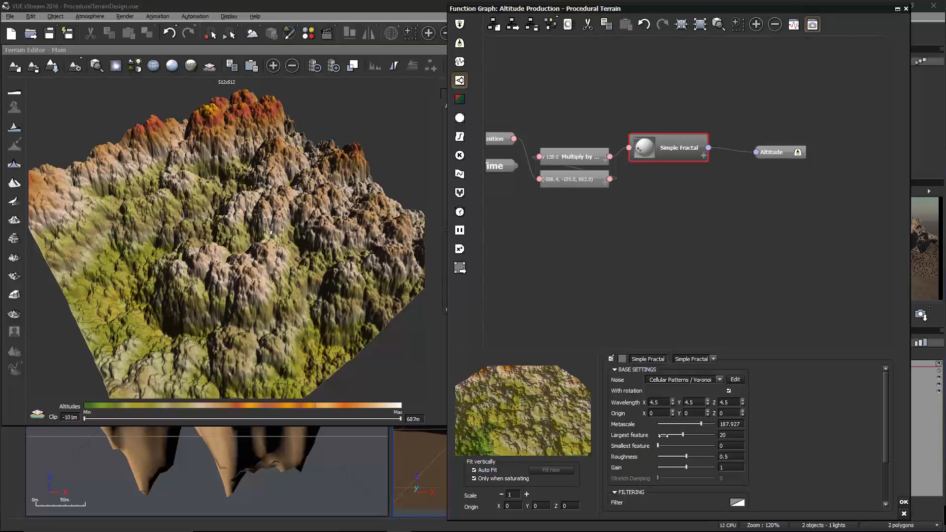
left_click_drag(667, 446, 711, 446)
left_click(261, 253)
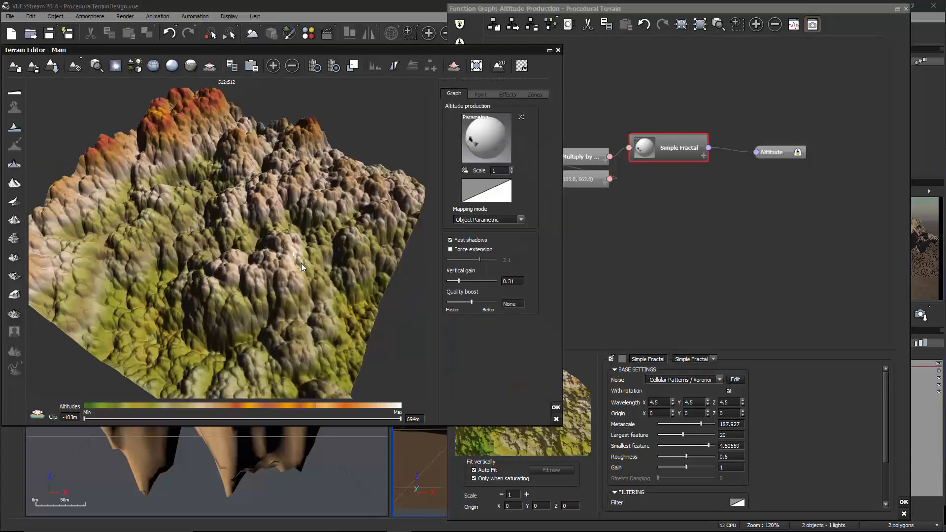
scroll(302, 263, "up", 6)
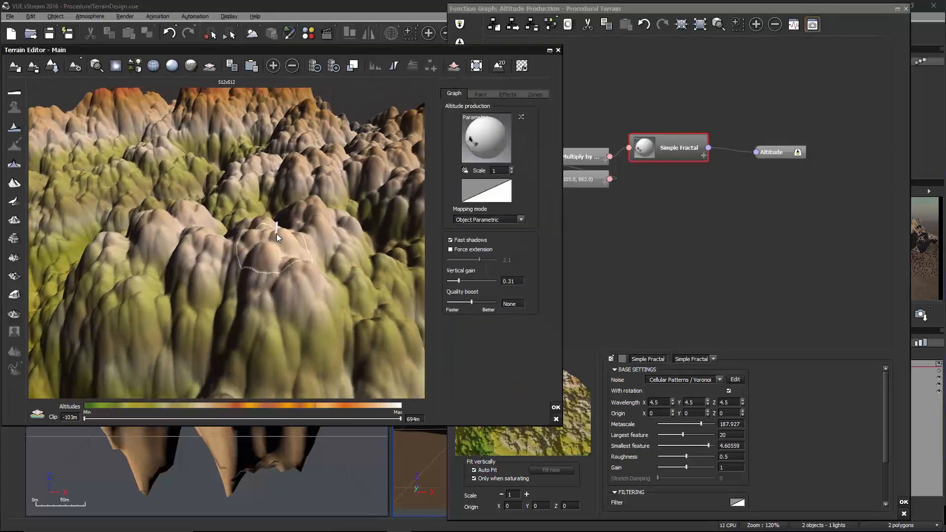
right_click_drag(266, 237, 292, 212)
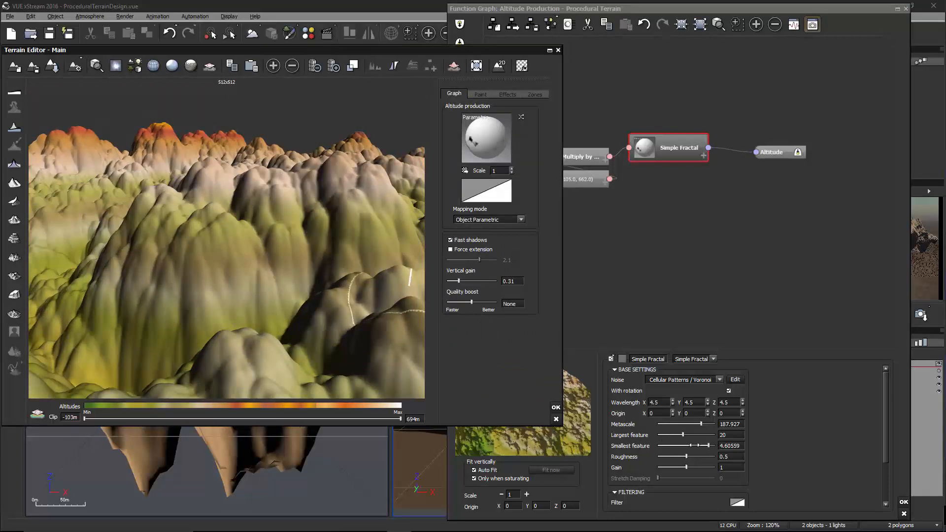
- Lower the Simple Fractal's Smallest feature to about 0.086 and inspect the finer terrain detail
mouse_move(361, 242)
right_mouse_down()
mouse_move(460, 267)
mouse_move(281, 254)
mouse_move(267, 279)
mouse_move(351, 288)
right_mouse_up()
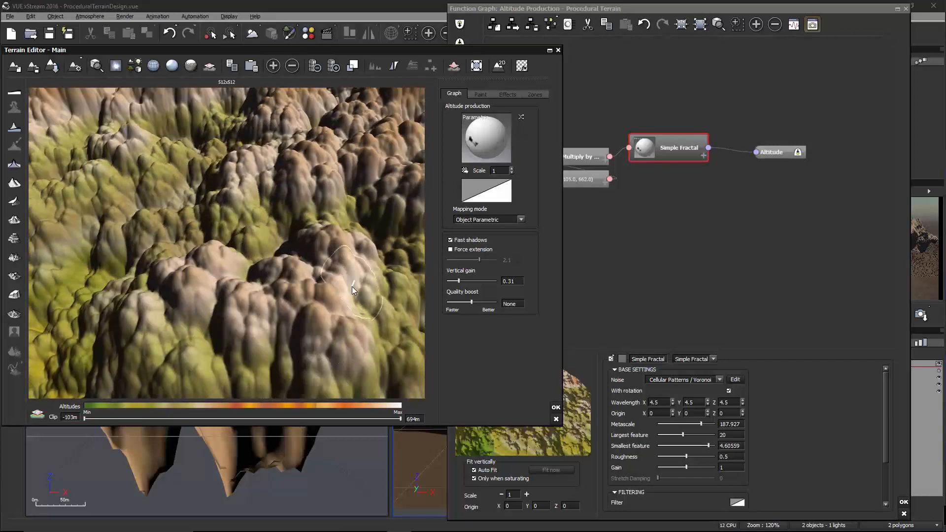
scroll(352, 286, "down", 2)
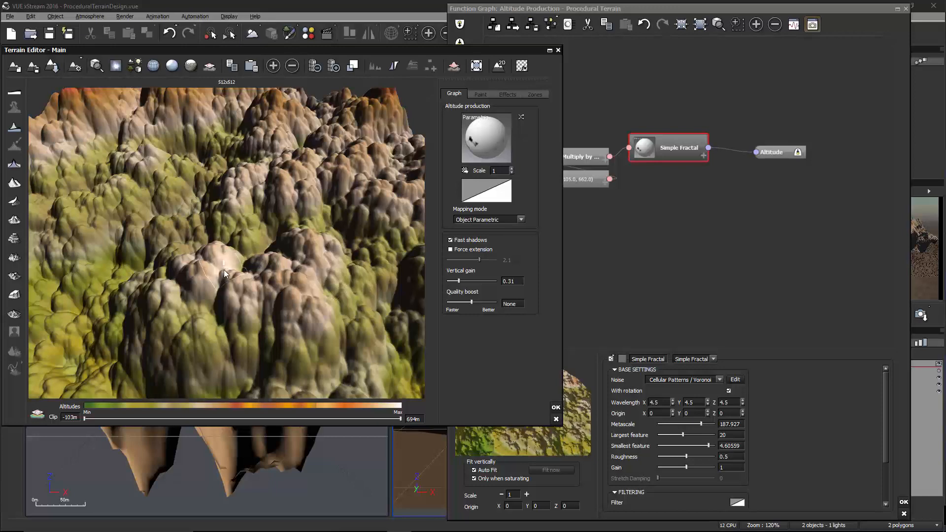
right_click_drag(353, 286, 300, 256)
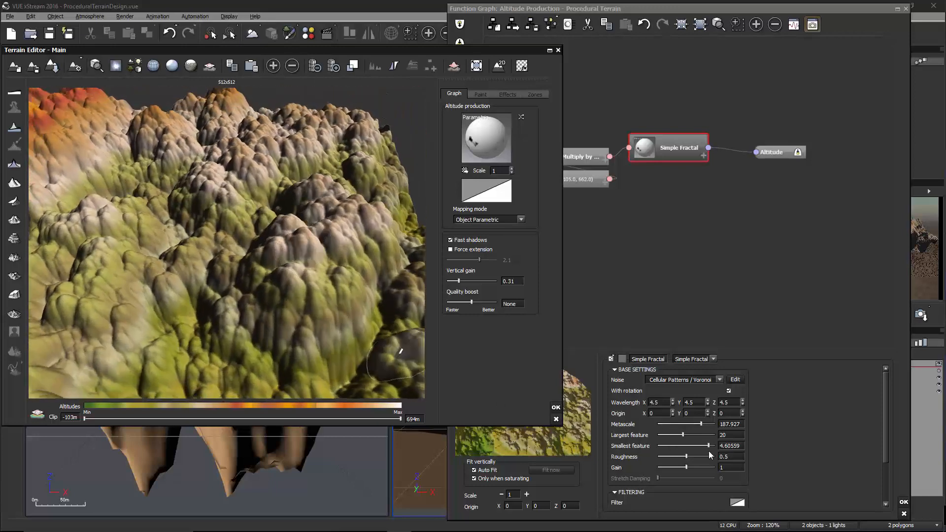
left_click_drag(710, 446, 678, 446)
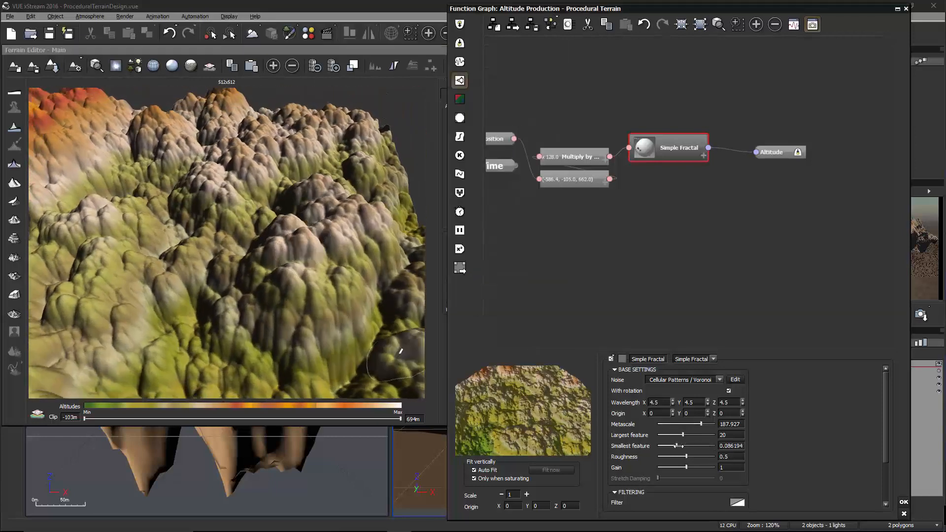
left_click(354, 323)
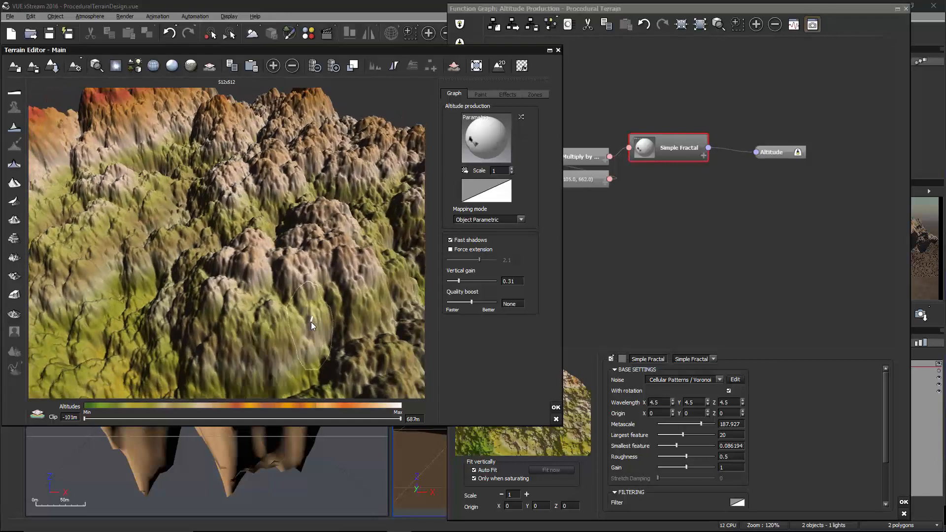
- Reduce the Simple Fractal's Smallest feature to about 0.0043 and finally to 0, inspecting the terrain after each change
left_click(677, 445)
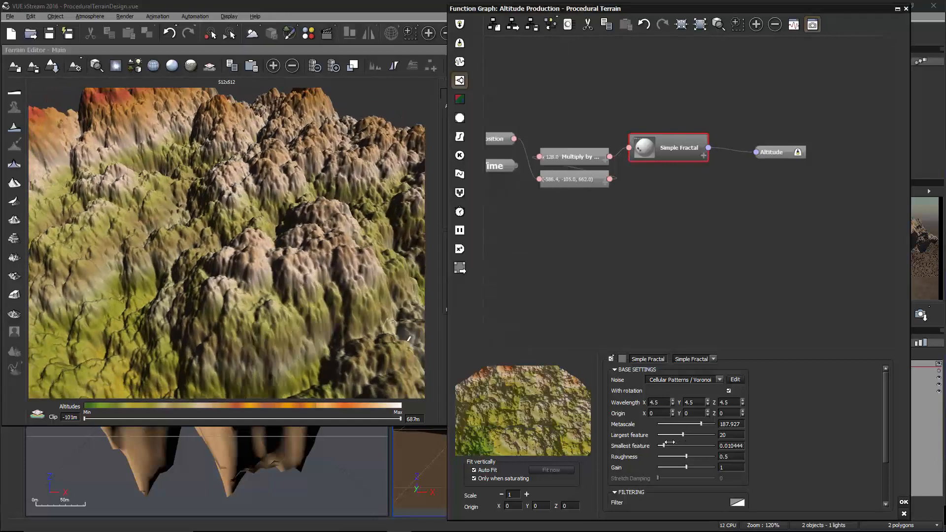
left_click_drag(677, 445, 667, 442)
left_click(341, 273)
left_click_drag(318, 256, 393, 242)
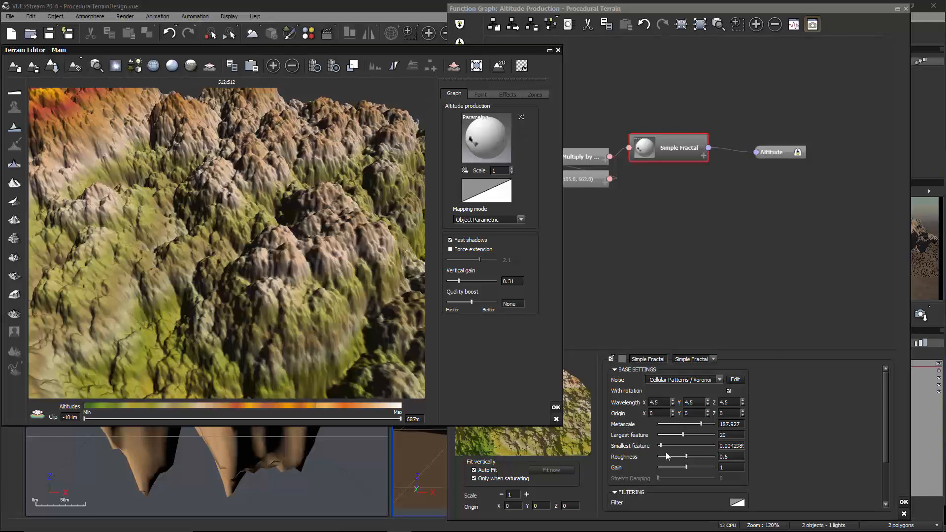
left_click_drag(665, 446, 636, 450)
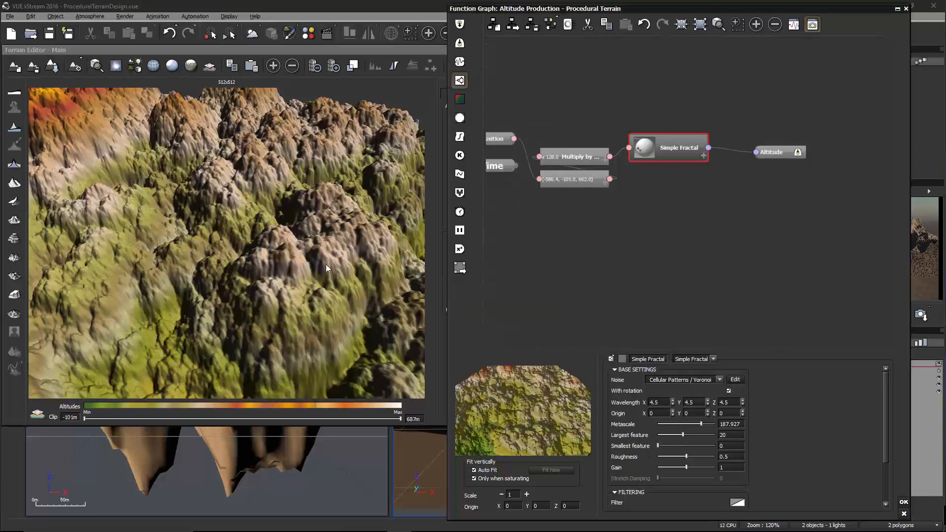
left_click_drag(326, 264, 206, 249)
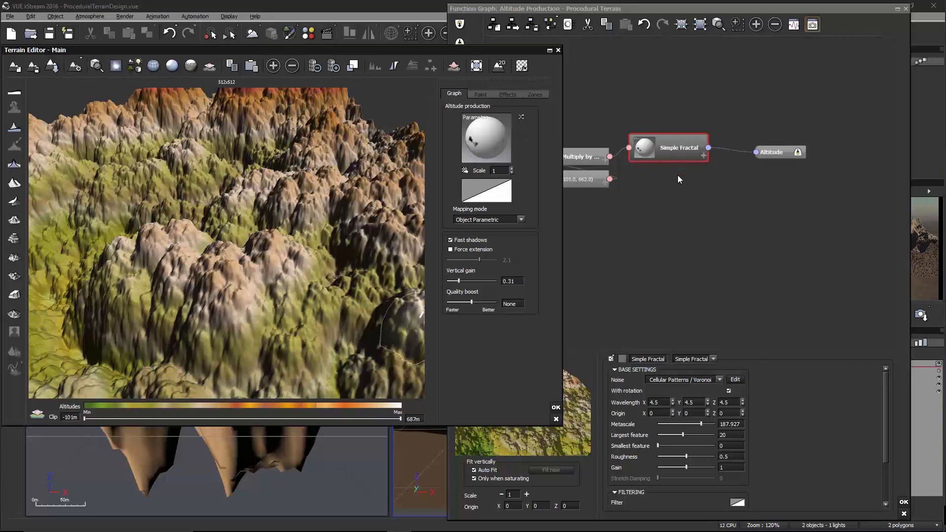
- Move the Altitude output node farther from the Simple Fractal node, level with it, and reselect the Simple Fractal
left_click(735, 151)
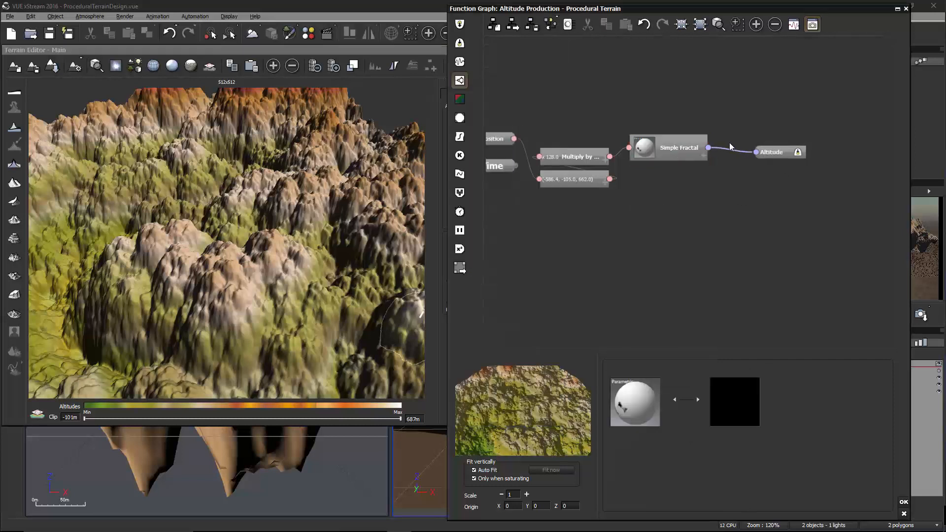
left_click_drag(790, 154, 852, 150)
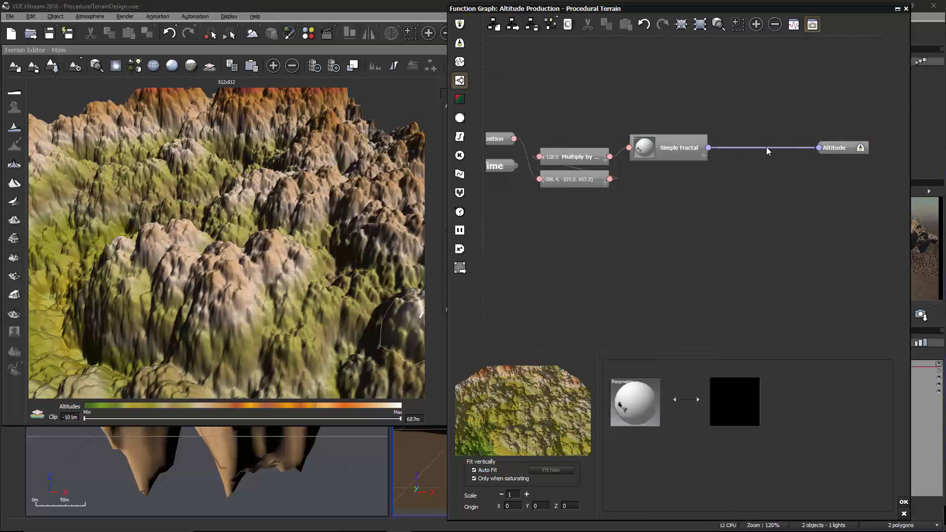
left_click(675, 147)
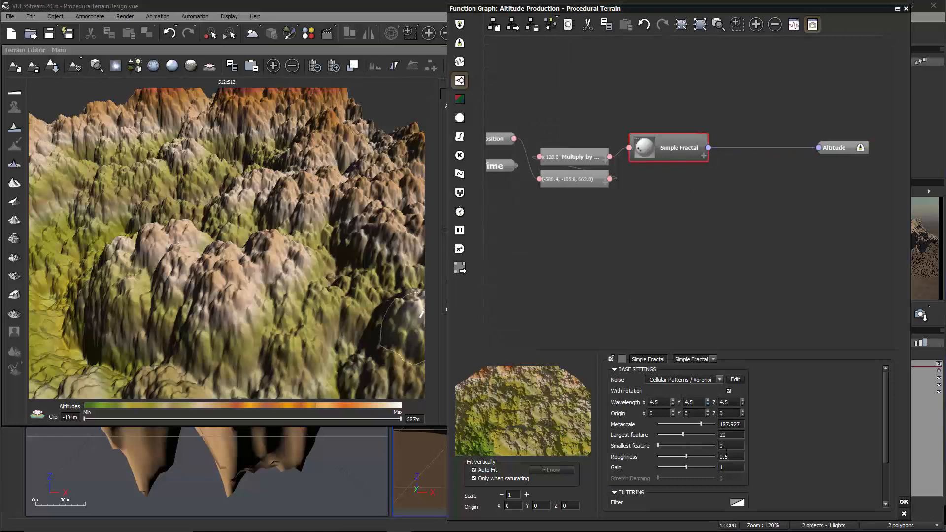
- Raise the Simple Fractal's Roughness to about 0.966 and then slightly higher, inspecting the spiky terrain
left_click_drag(698, 455, 718, 456)
left_click(357, 324)
left_click_drag(345, 287, 284, 298)
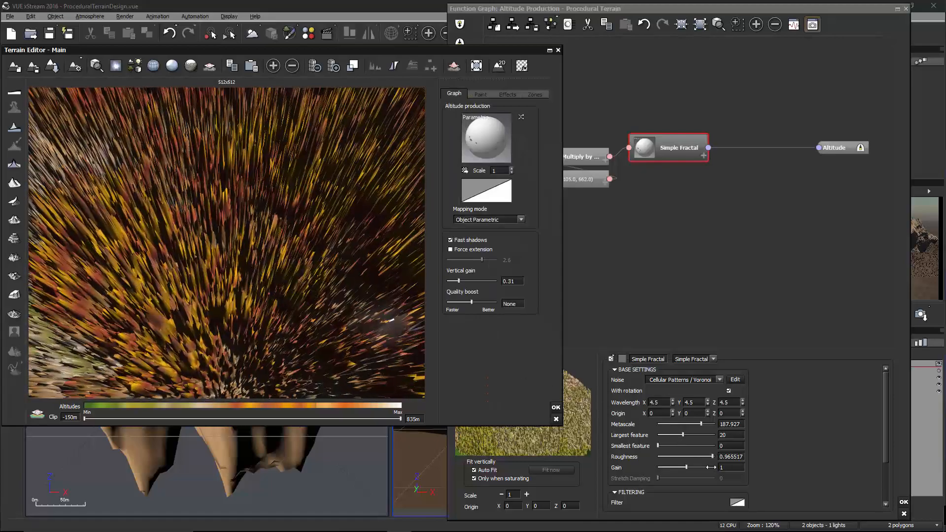
left_click_drag(713, 457, 717, 457)
left_click_drag(354, 291, 374, 301)
- Set the Simple Fractal's Roughness to 0 and inspect the rounded terrain shapes
left_click_drag(715, 457, 645, 457)
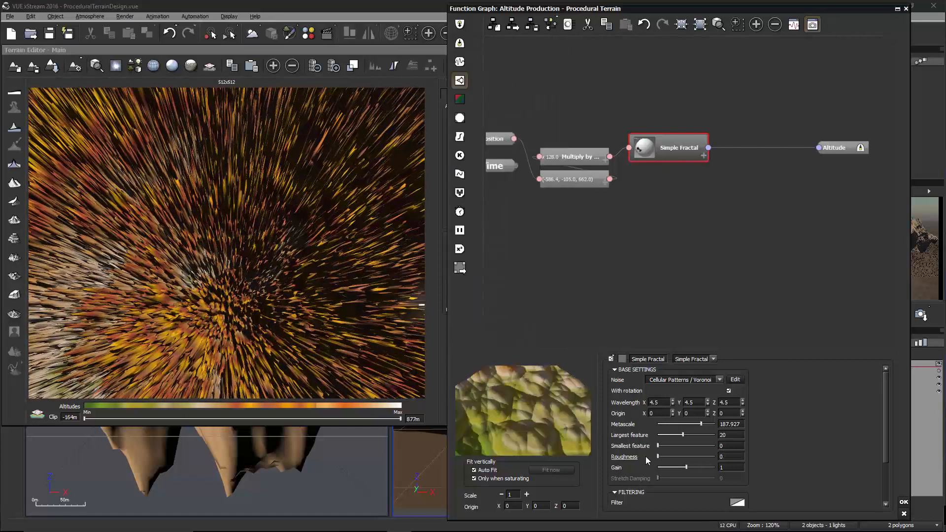
left_click_drag(385, 279, 400, 246)
scroll(393, 275, "down", 3)
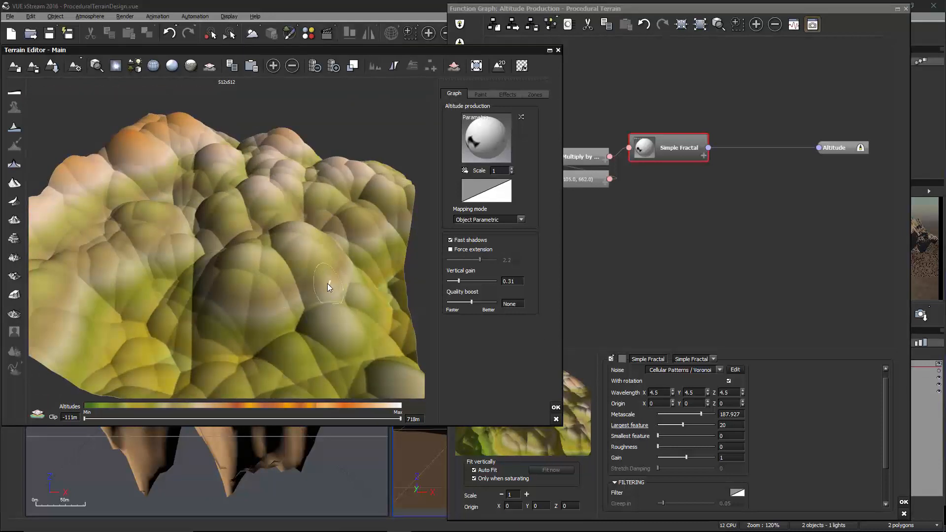
left_click_drag(327, 282, 313, 290)
- Try a Smallest feature of 10 at zero roughness, inspect the terrain, and return the value to 0
left_click_drag(658, 436, 761, 438)
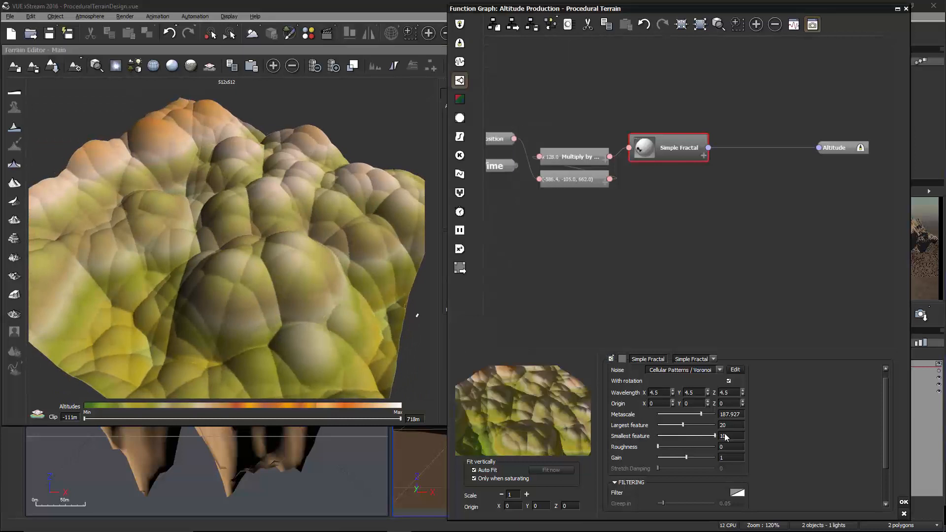
left_click(313, 255)
mouse_move(314, 255)
left_mouse_down()
mouse_move(363, 268)
mouse_move(227, 229)
left_mouse_up()
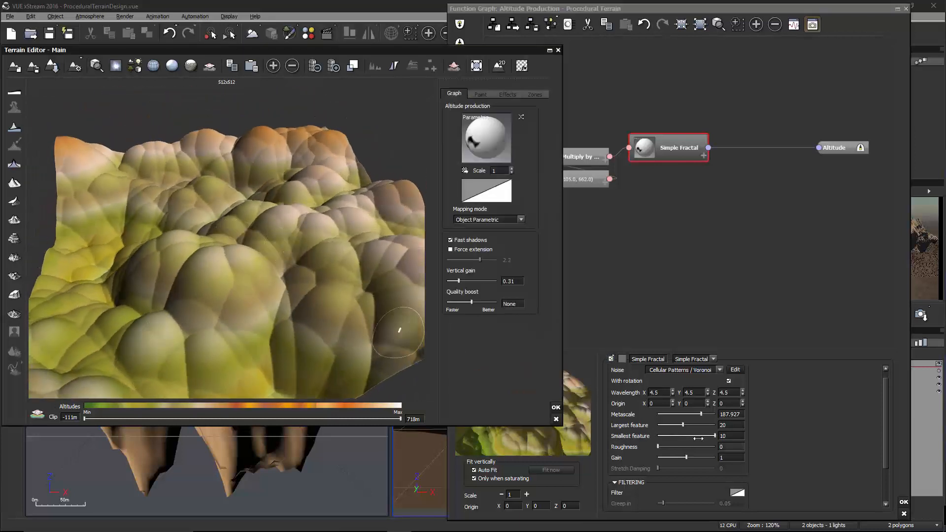
left_click_drag(715, 437, 648, 441)
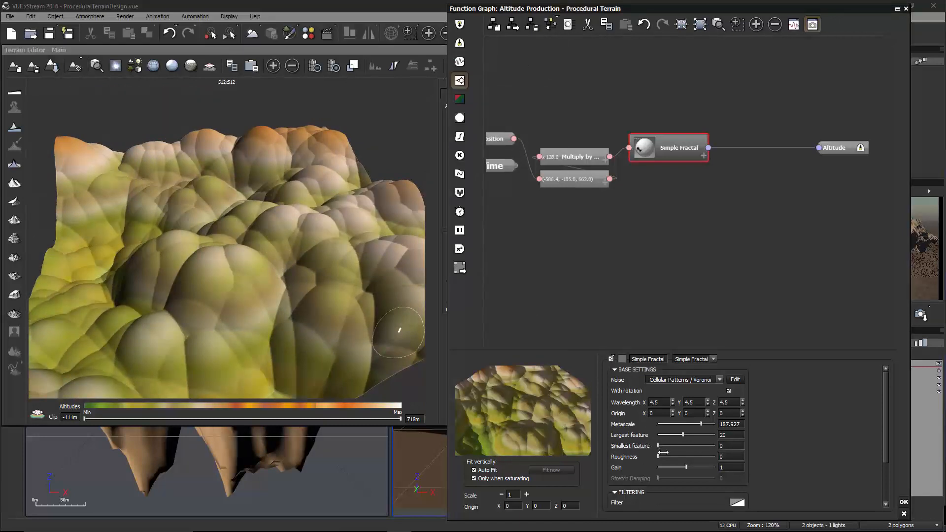
- Set the Simple Fractal's Roughness to about 0.974 and Smallest feature to 10, and inspect the terrain
left_click_drag(663, 456, 746, 450)
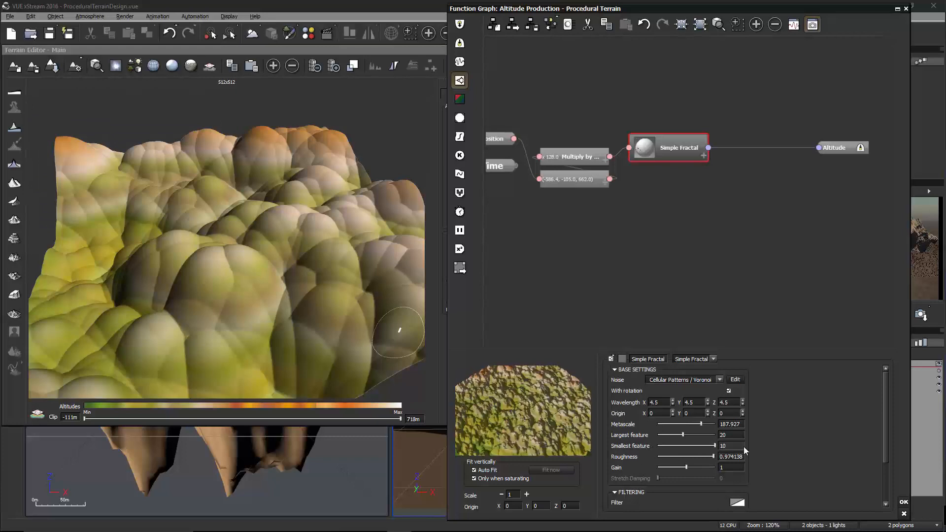
left_click(400, 330)
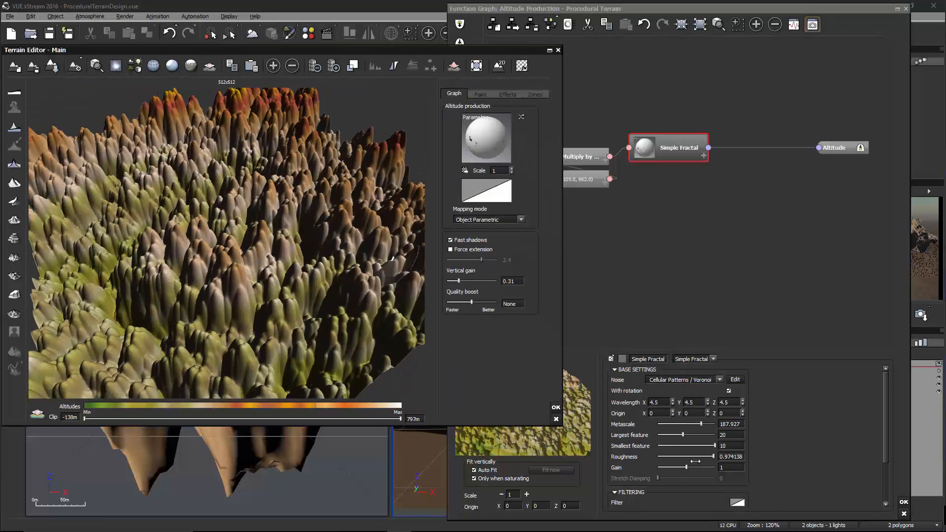
- Reset the Simple Fractal's Roughness to 0.5 and lower its Smallest feature to 0, checking the restored terrain
left_click_drag(709, 445, 686, 455)
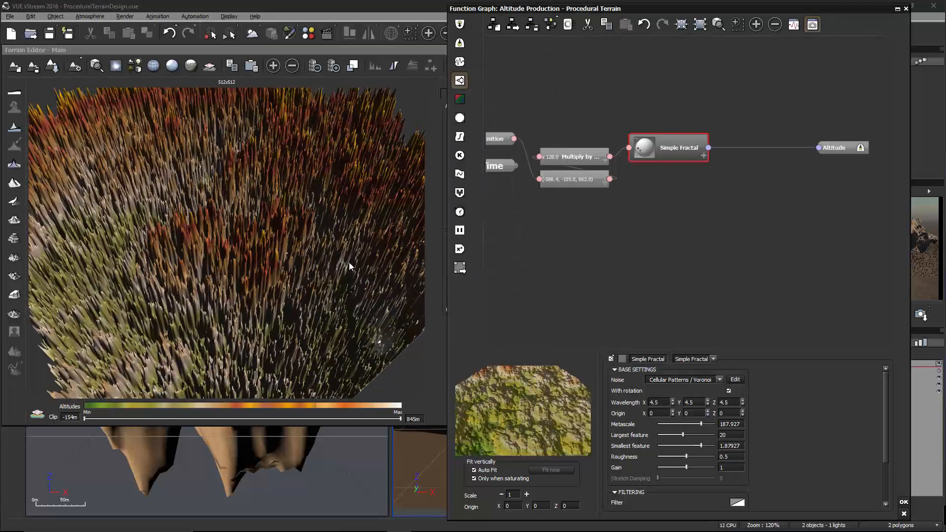
left_click(363, 256)
left_click_drag(702, 446, 658, 446)
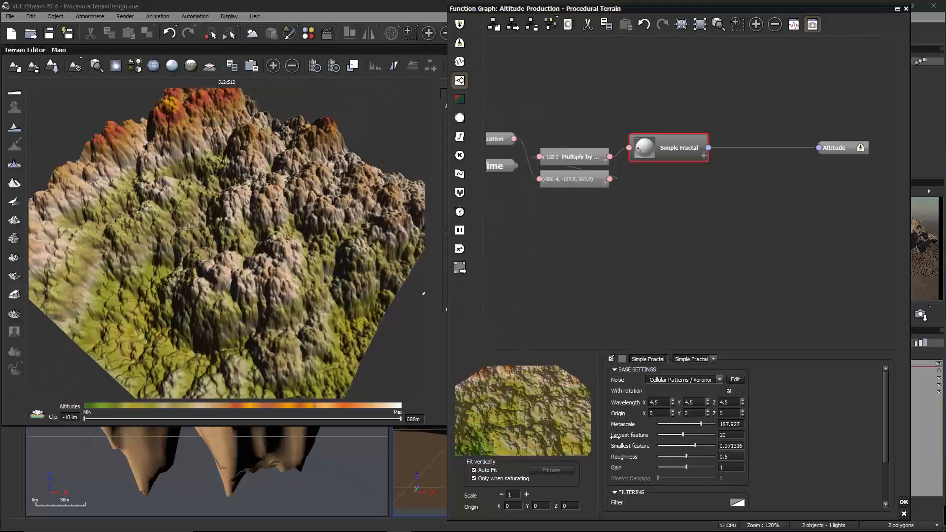
left_click(330, 262)
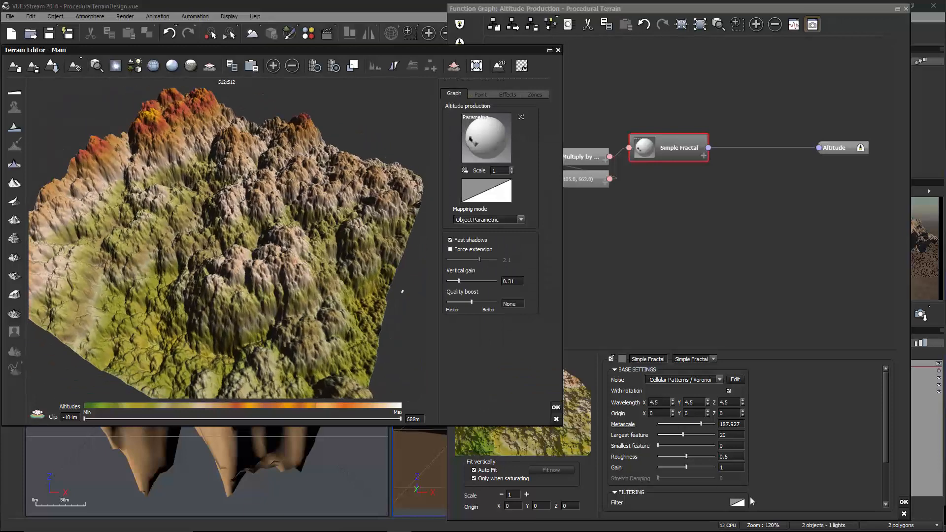
- Raise the Simple Fractal's Gain to about 8.53 and inspect the stretched terrain from farther away
left_click_drag(681, 466, 713, 467)
left_click(319, 270)
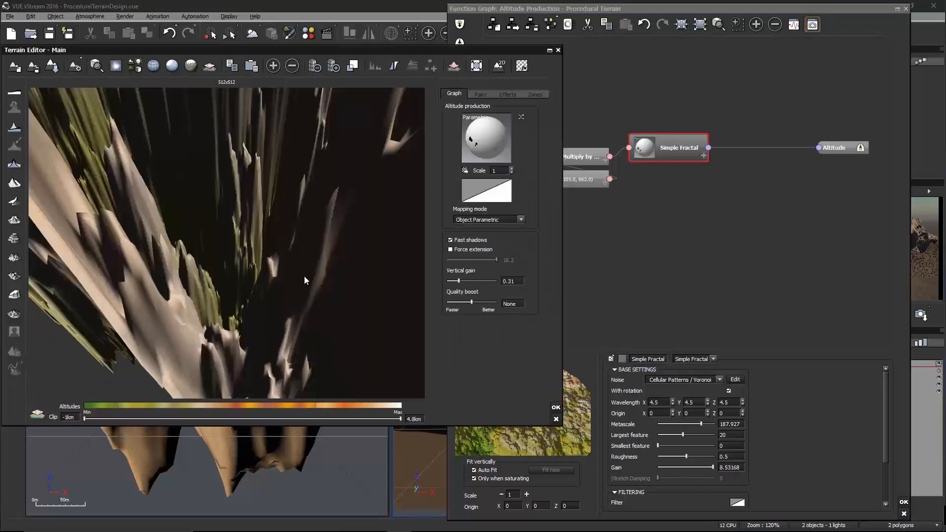
left_click_drag(254, 270, 272, 285)
- Turn off vertical Auto Fit for the function graph's terrain preview and examine the unfitted preview
left_click(583, 478)
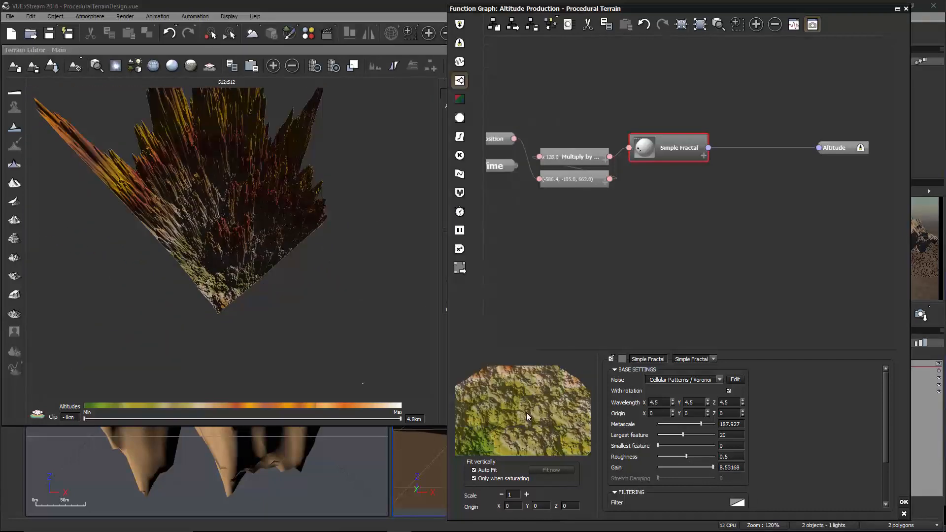
left_click(486, 471)
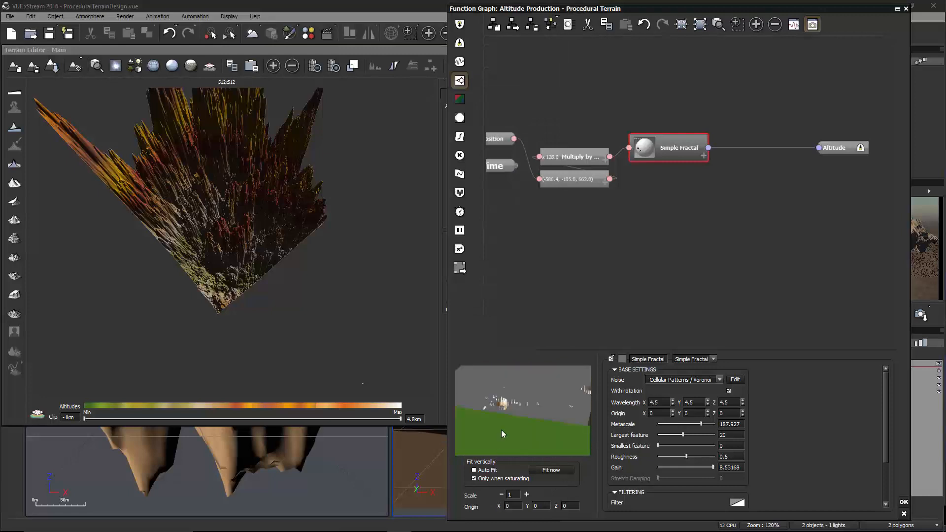
left_click_drag(503, 434, 488, 462)
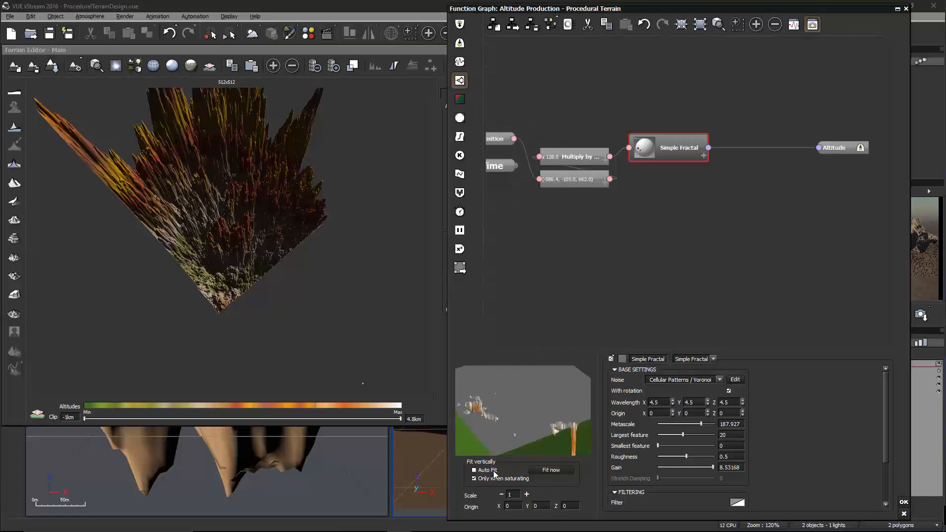
- Lower the Simple Fractal's Gain to about 0.96, raise it to about 1.08, and inspect the preview and terrain
left_click_drag(712, 468, 692, 467)
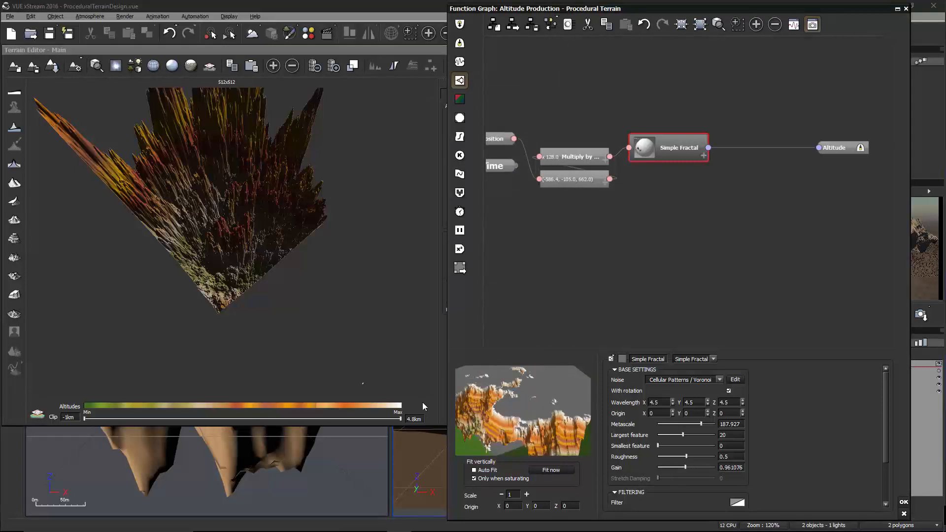
left_click_drag(525, 400, 592, 425)
mouse_move(686, 469)
left_mouse_down()
mouse_move(664, 468)
mouse_move(695, 469)
left_mouse_up()
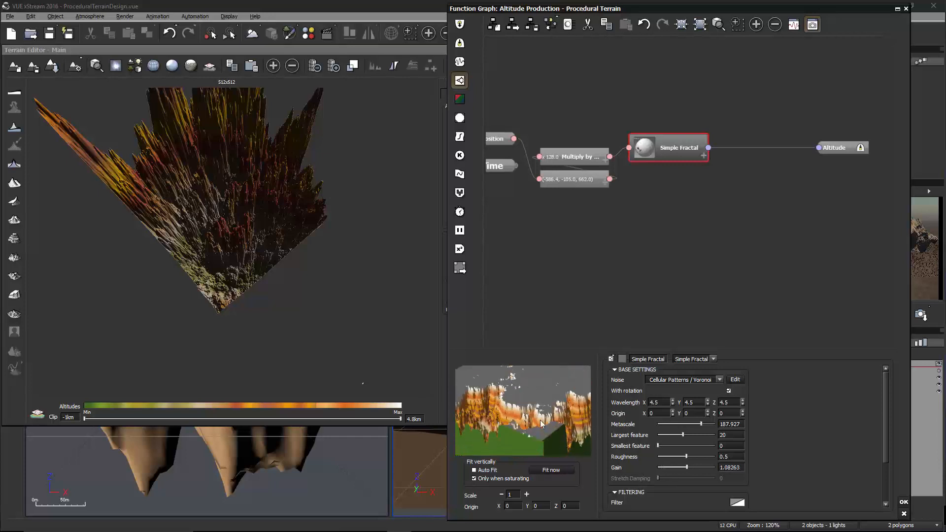
left_click_drag(541, 424, 488, 425)
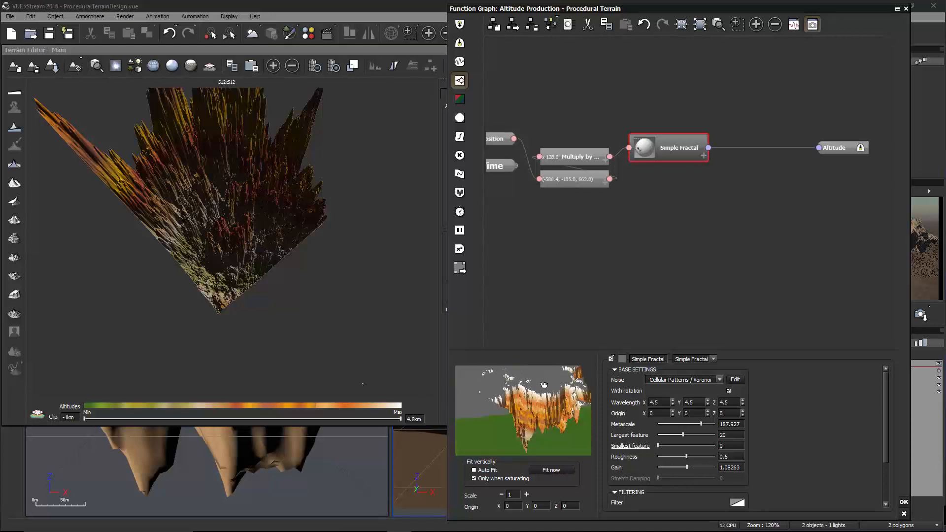
left_click(279, 253)
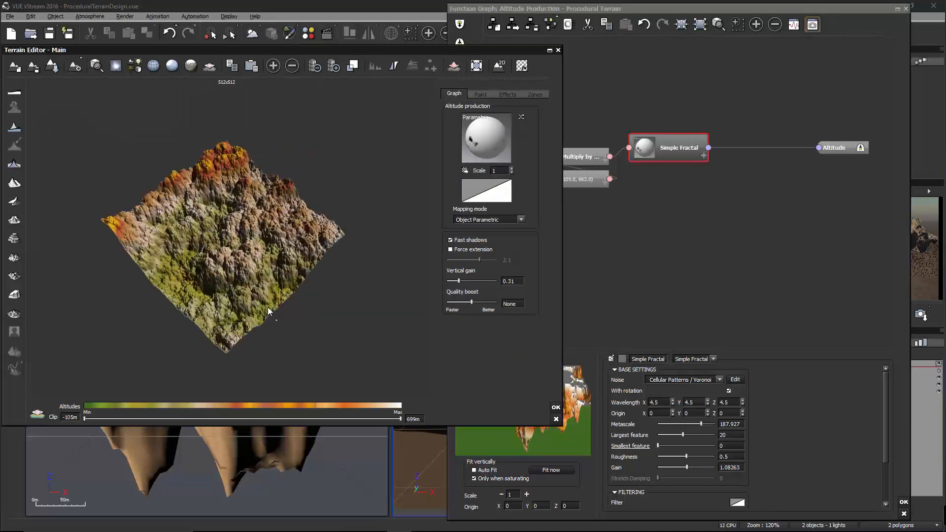
scroll(269, 308, "up", 3)
- Turn vertical Auto Fit back on for the terrain preview and compare the preview with the full terrain
left_click(805, 460)
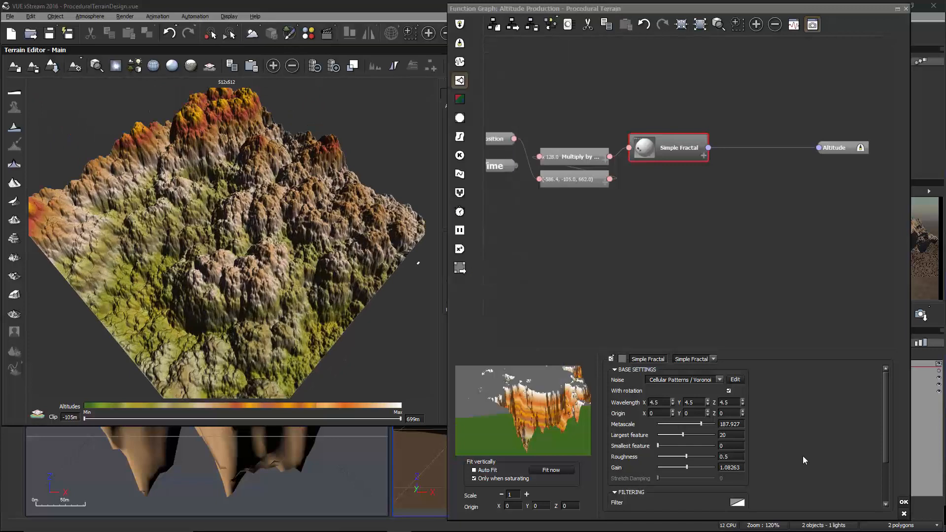
left_click(475, 470)
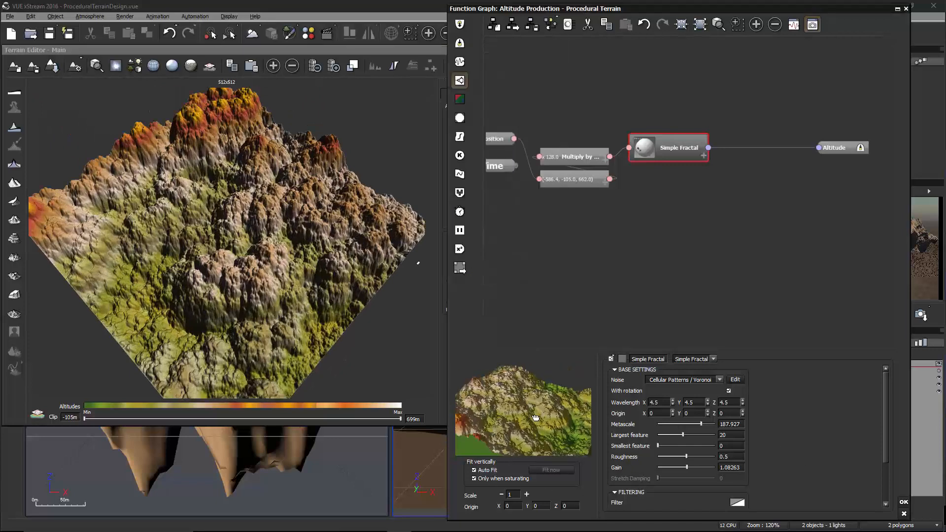
left_click_drag(316, 309, 252, 292)
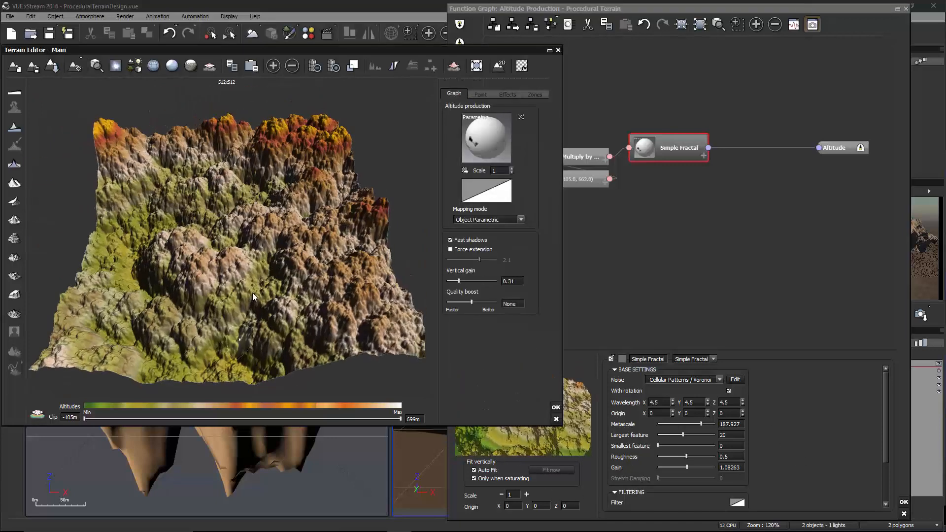
left_click_drag(586, 428, 579, 414)
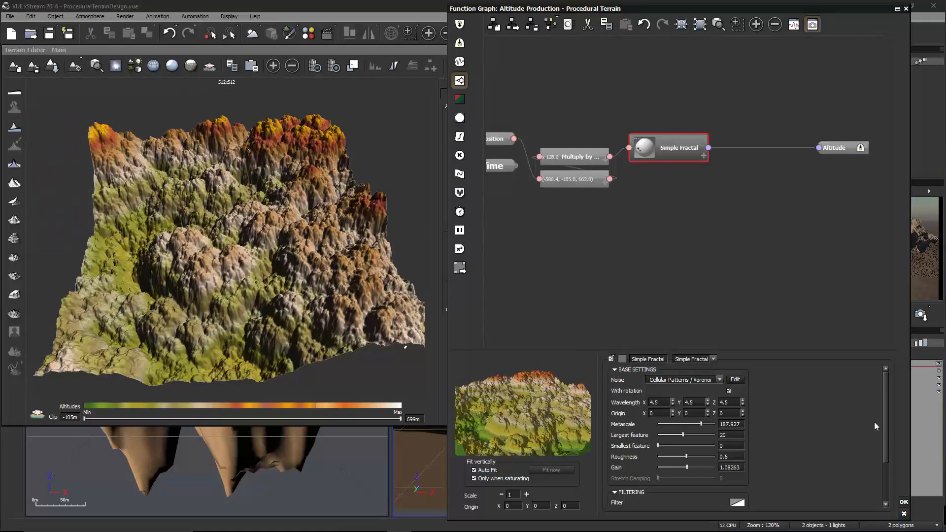
- Open the Simple Fractal's Filter curve for editing
left_click_drag(888, 406, 887, 456)
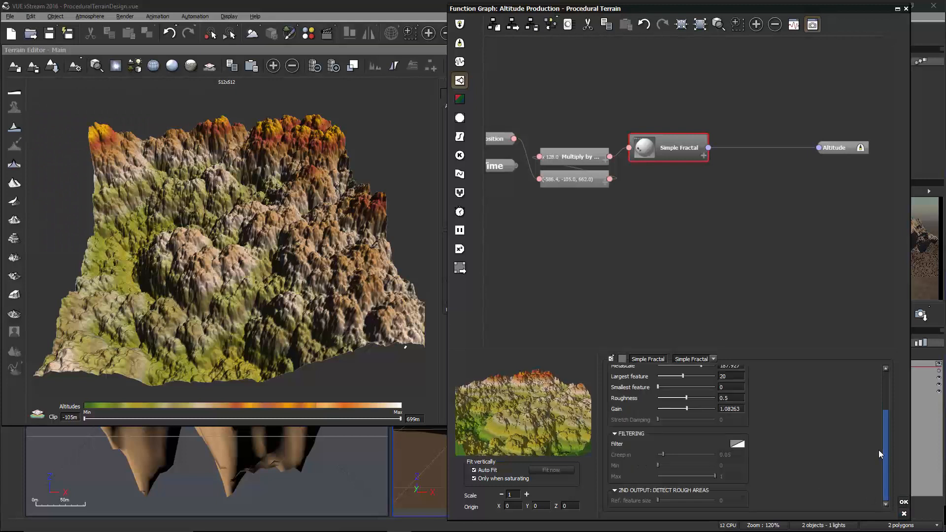
left_click(738, 444)
left_click(759, 447)
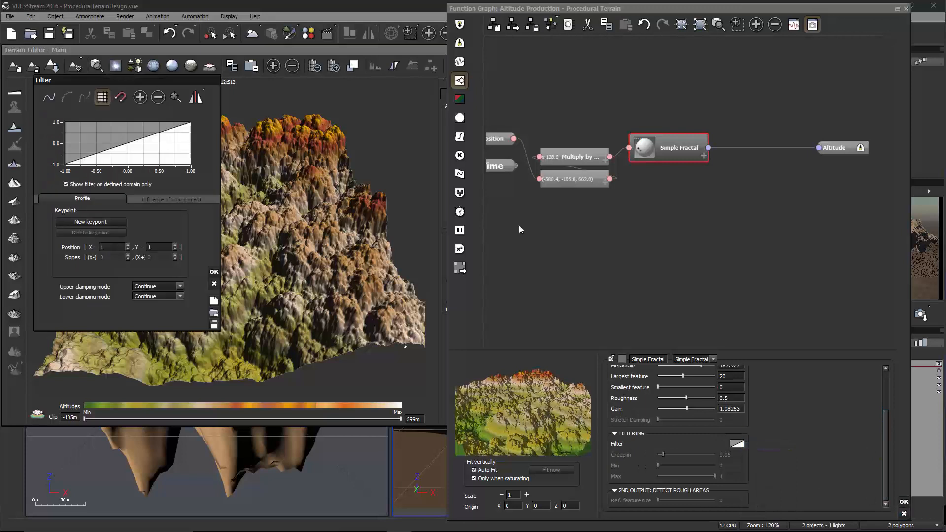
left_click_drag(176, 82, 663, 99)
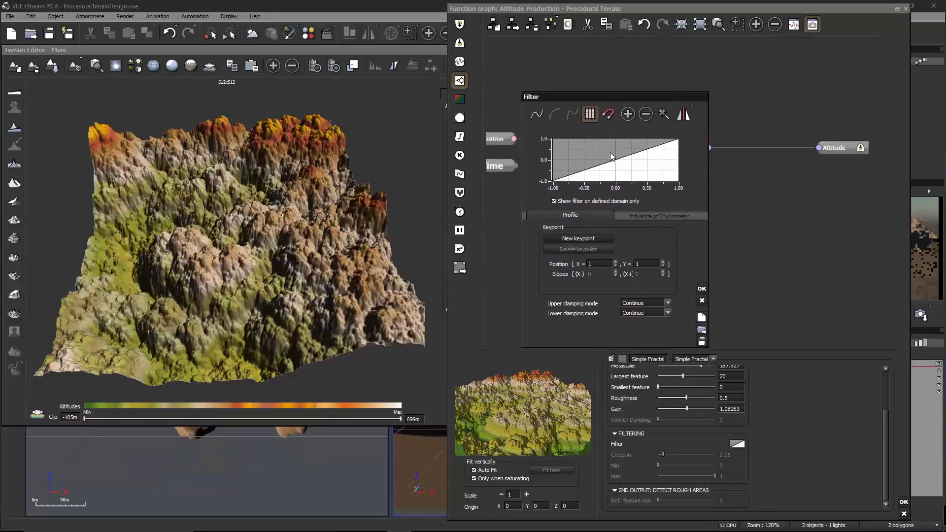
left_click(738, 445)
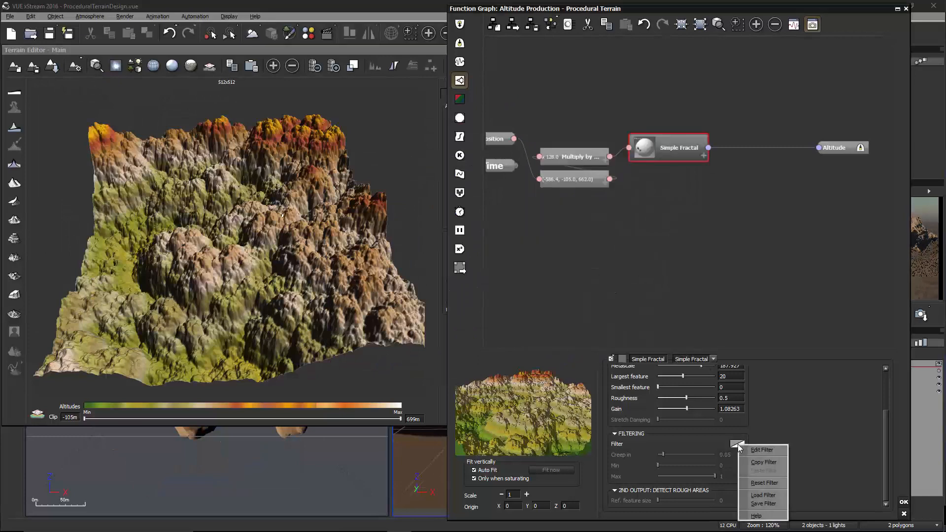
left_click(757, 453)
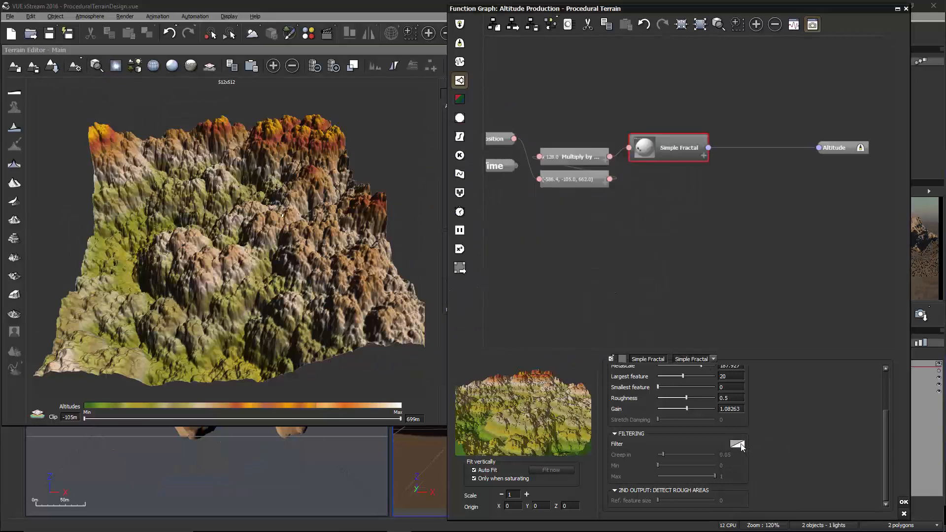
right_click(741, 445)
left_click(746, 449)
- Rearrange the function graph and Filter windows so the filter curve sits beside the uncovered terrain
left_click_drag(661, 15, 653, 164)
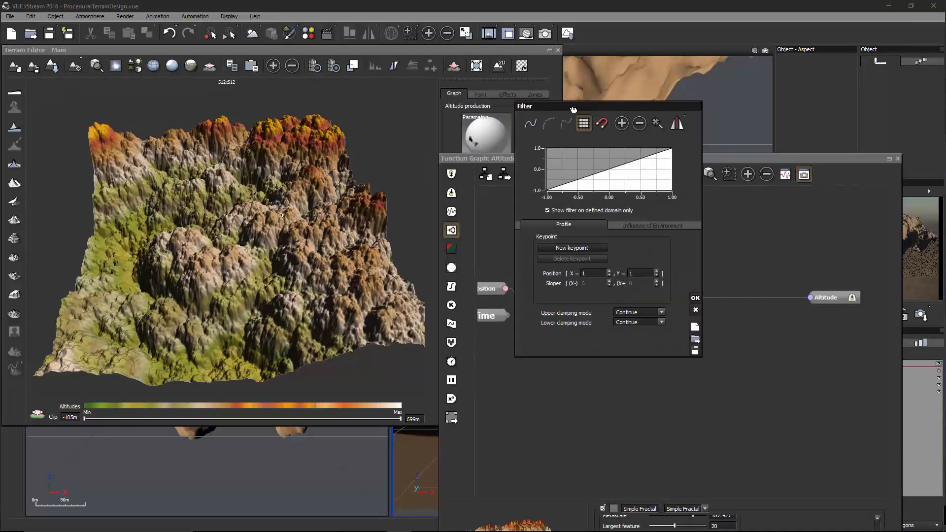
left_click_drag(639, 94, 352, 111)
left_click_drag(622, 158, 654, 21)
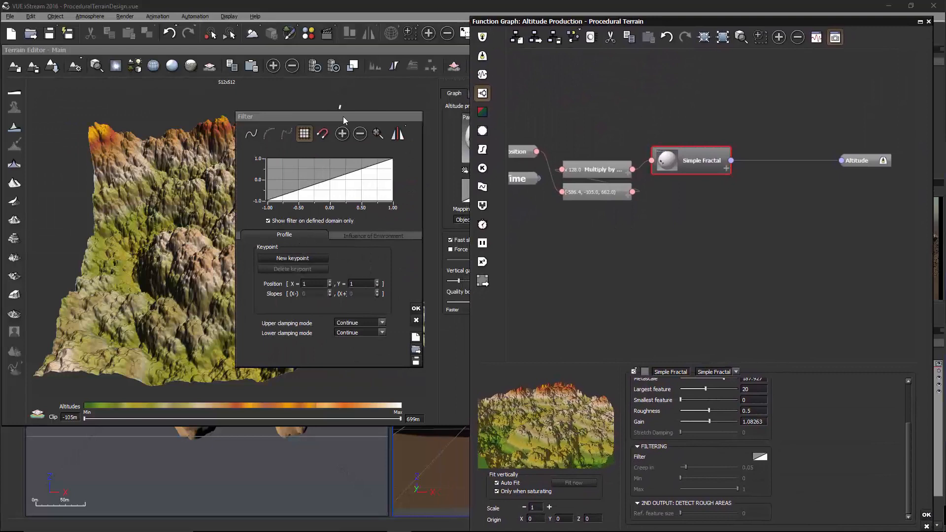
left_click_drag(343, 116, 635, 115)
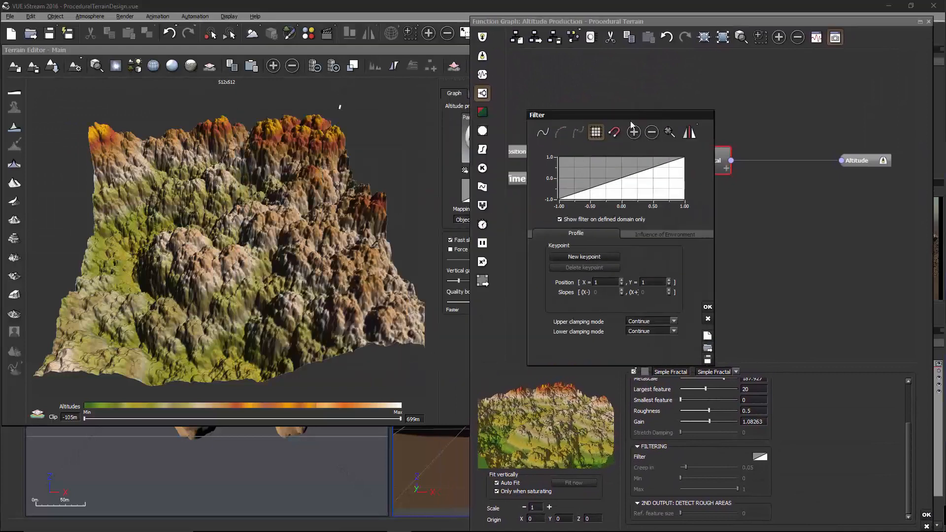
- Add a keypoint to the filter curve, place it at about X 0.52, Y -0.58, and inspect the terrain
left_click(623, 177)
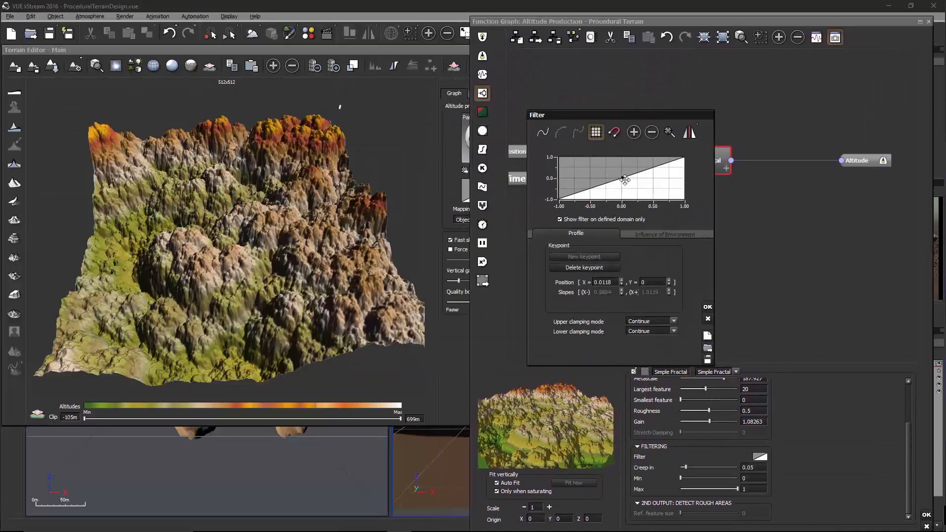
left_click_drag(625, 180, 655, 190)
left_click(336, 206)
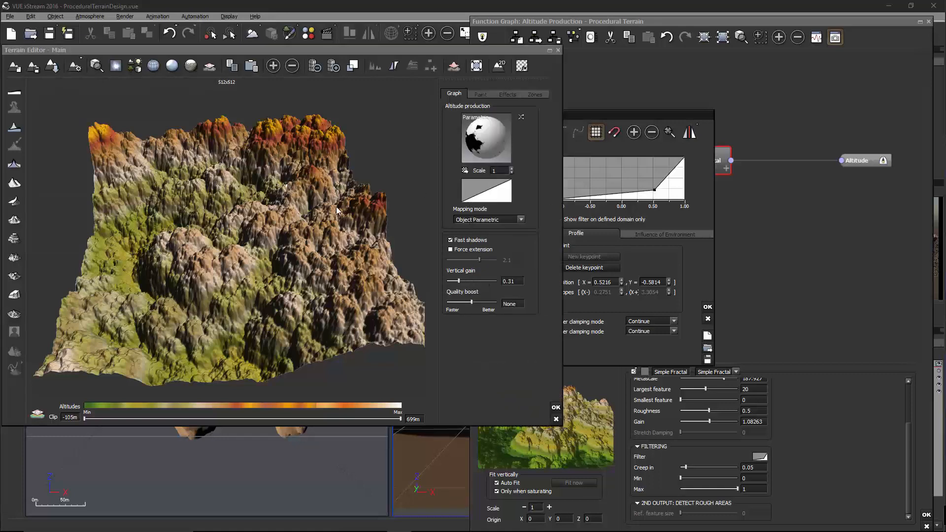
left_click_drag(336, 206, 85, 298)
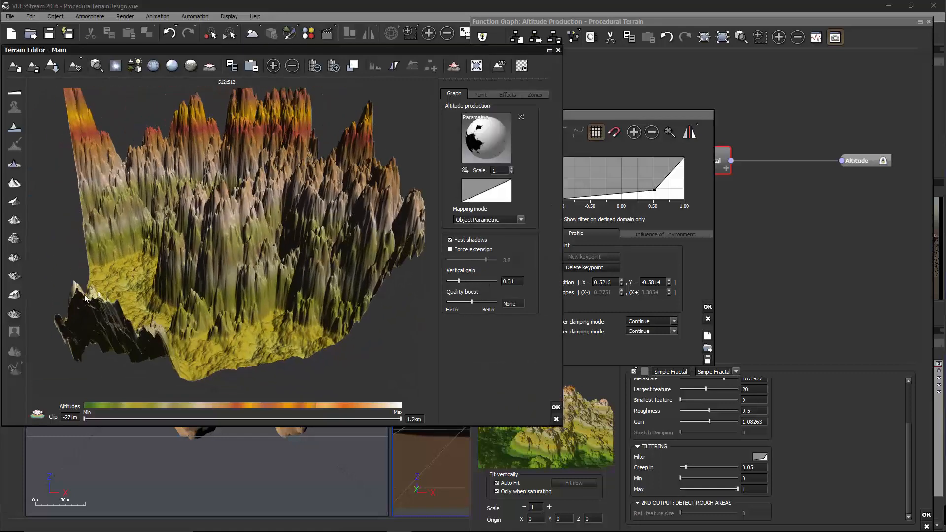
left_click_drag(235, 245, 380, 259)
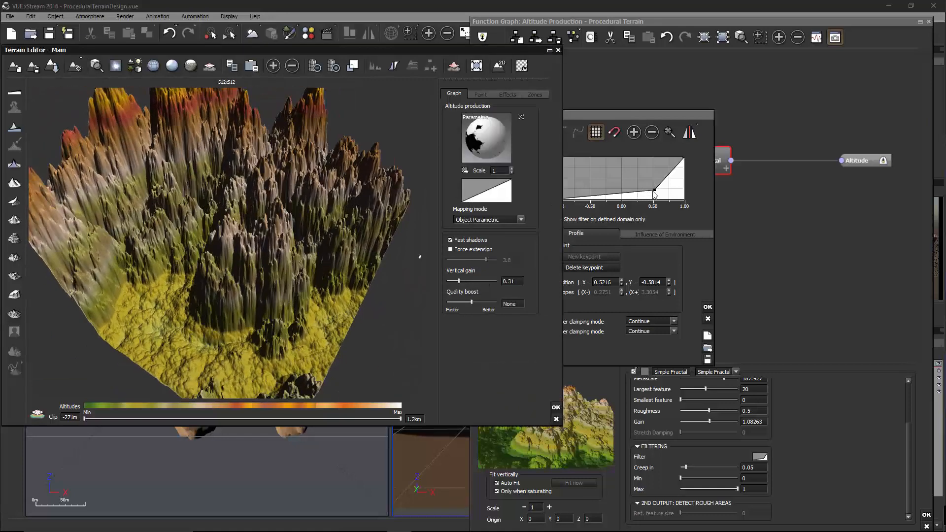
- Move the filter keypoint to about X 0.87, Y -0.67 and inspect the terrain
left_click_drag(654, 191, 675, 193)
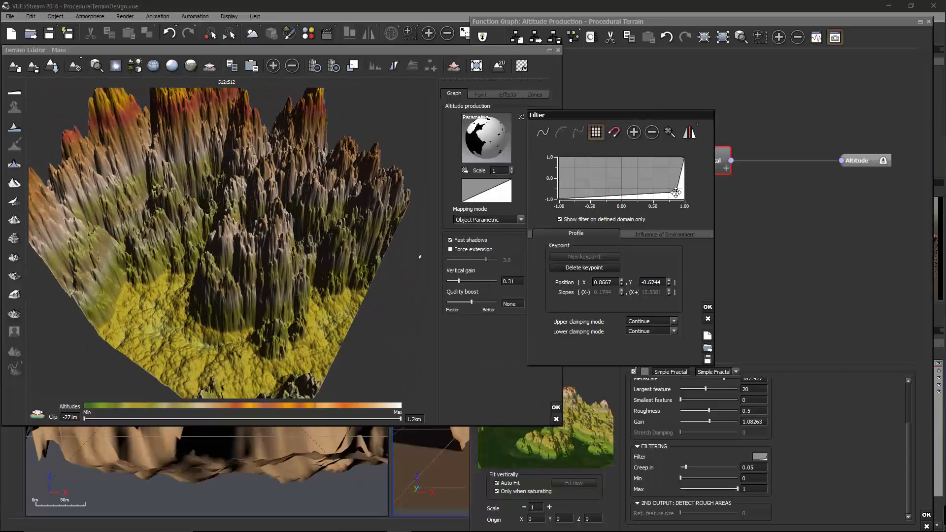
left_click(215, 195)
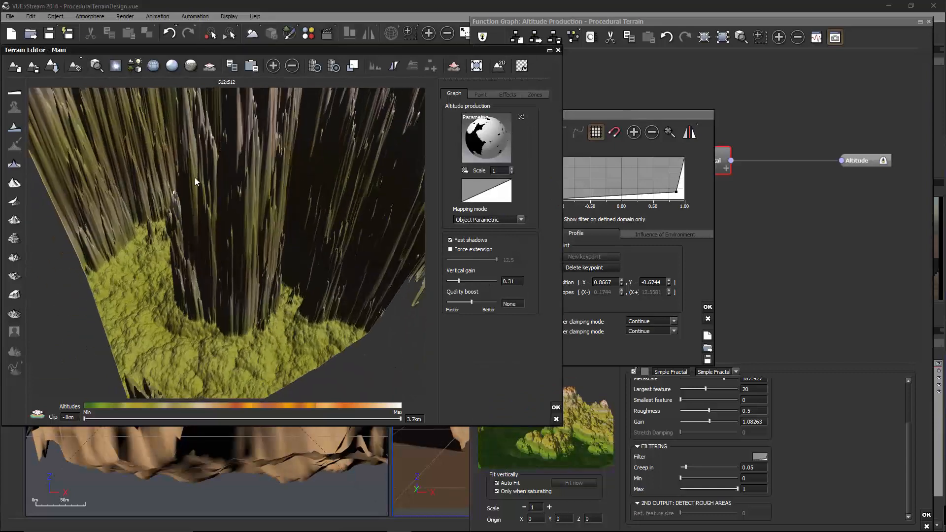
left_click(593, 218)
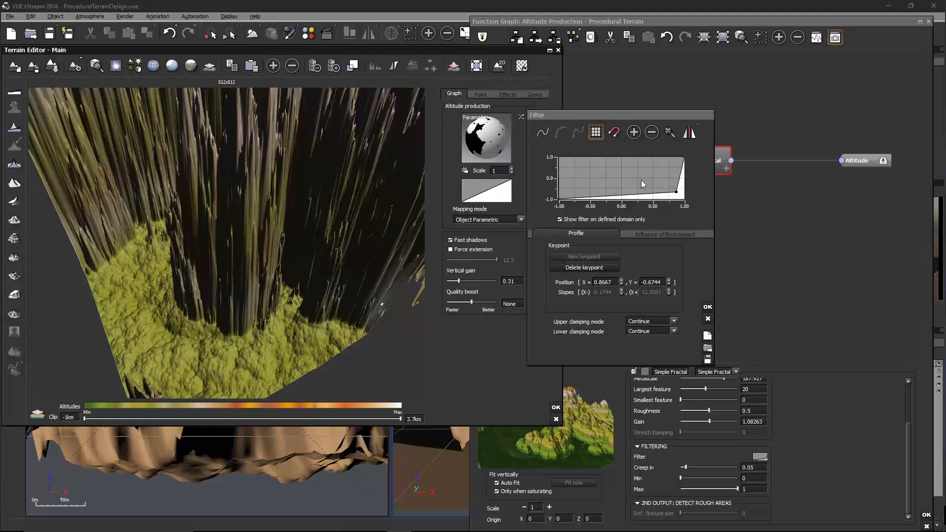
- Move the filter keypoint to about X 0.06, Y 0.98 and inspect the terrain from several angles
left_click_drag(657, 192, 596, 170)
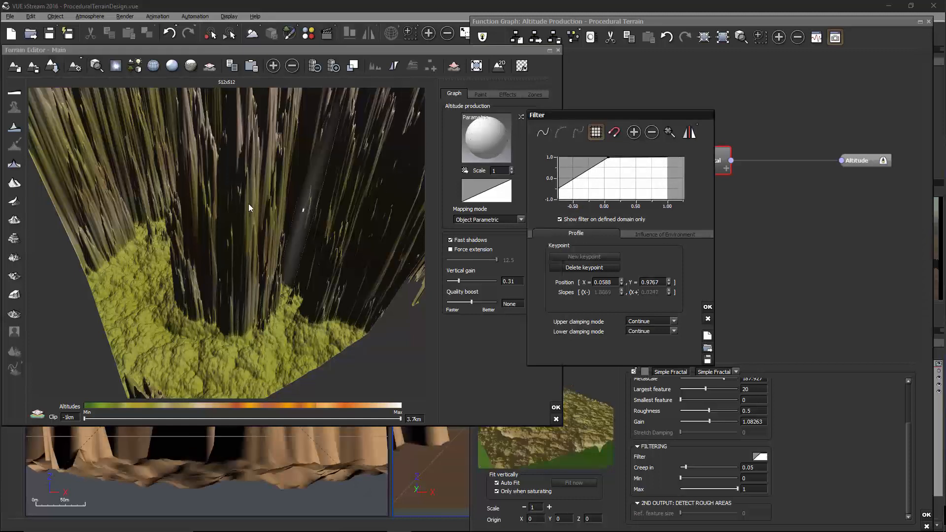
left_click(274, 218)
left_click_drag(290, 214, 278, 318)
left_click_drag(323, 286, 189, 274)
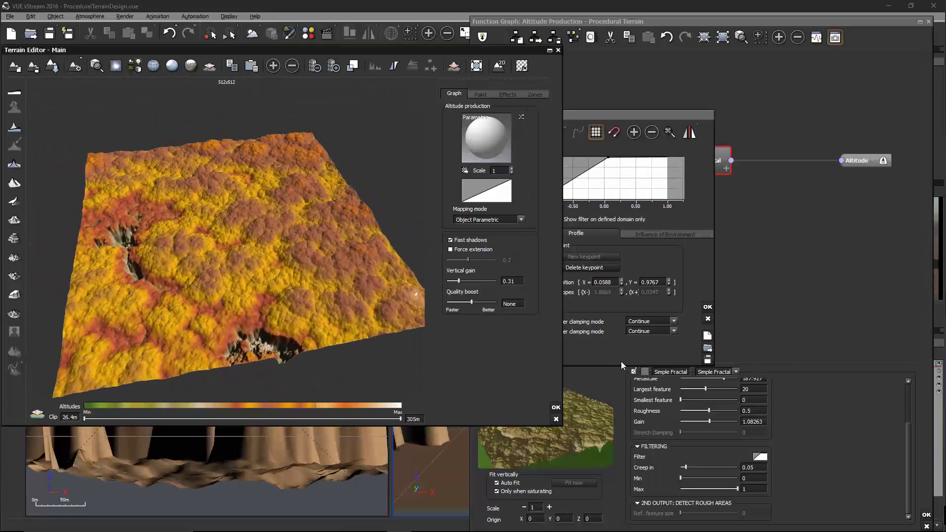
- Enlarge the Filter window and turn the straight filter profile into a smooth curve
left_click_drag(715, 367, 834, 459)
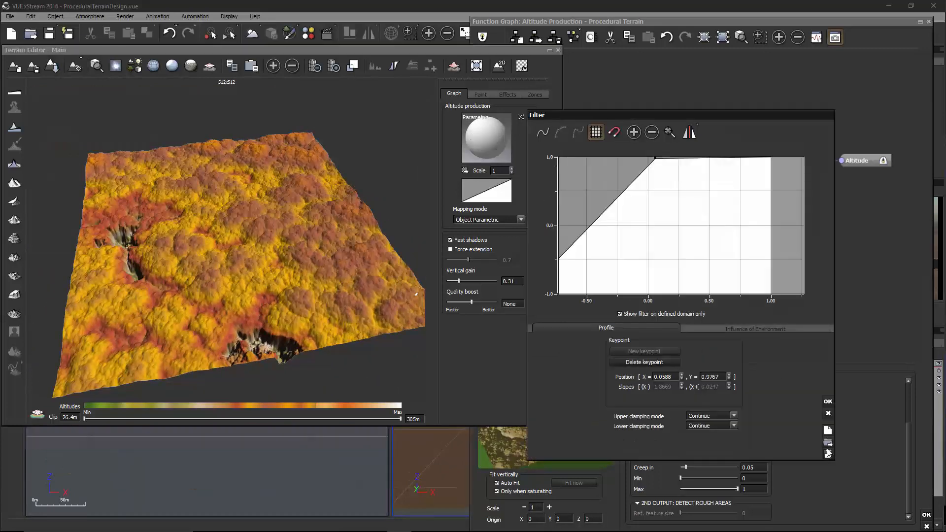
left_click_drag(741, 232, 674, 220)
left_click(543, 132)
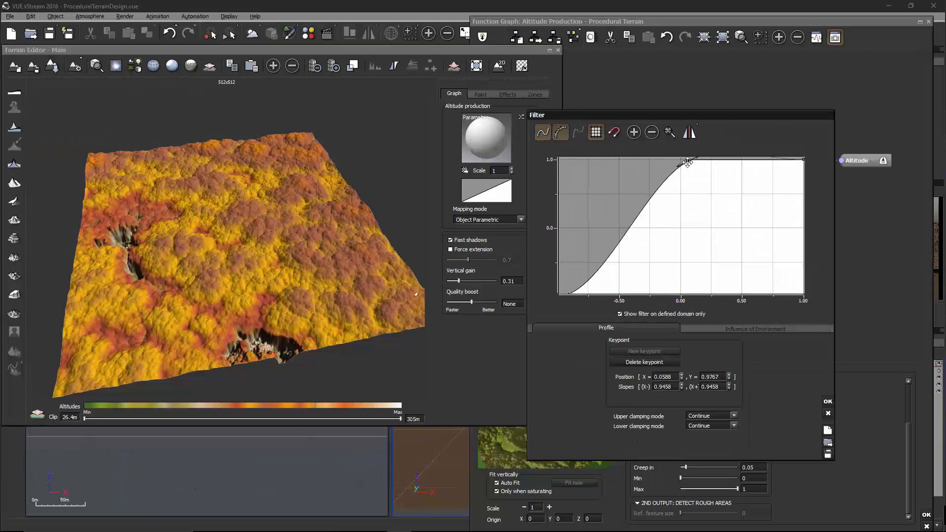
- Move the smooth filter keypoint to about X -0.53, Y 0.27 and inspect the terrain
left_click_drag(692, 160, 616, 210)
left_click(244, 173)
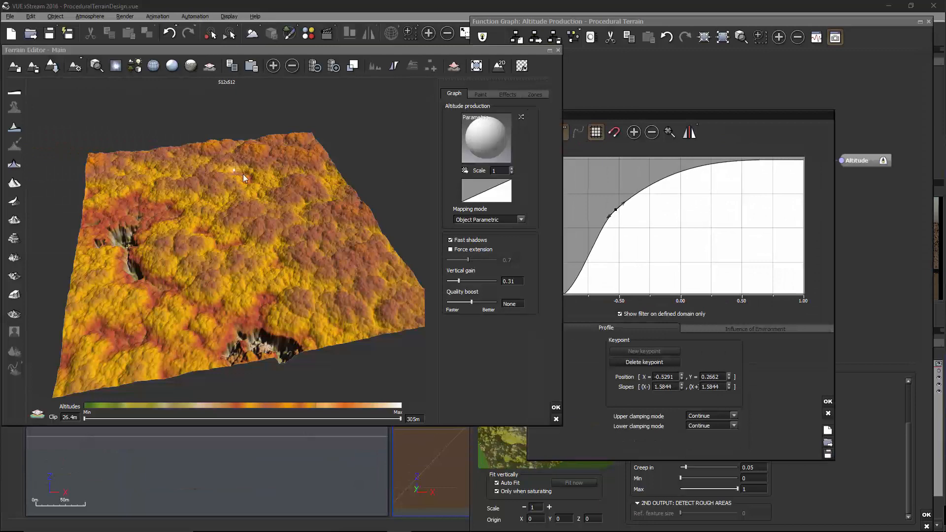
left_click_drag(243, 173, 284, 176)
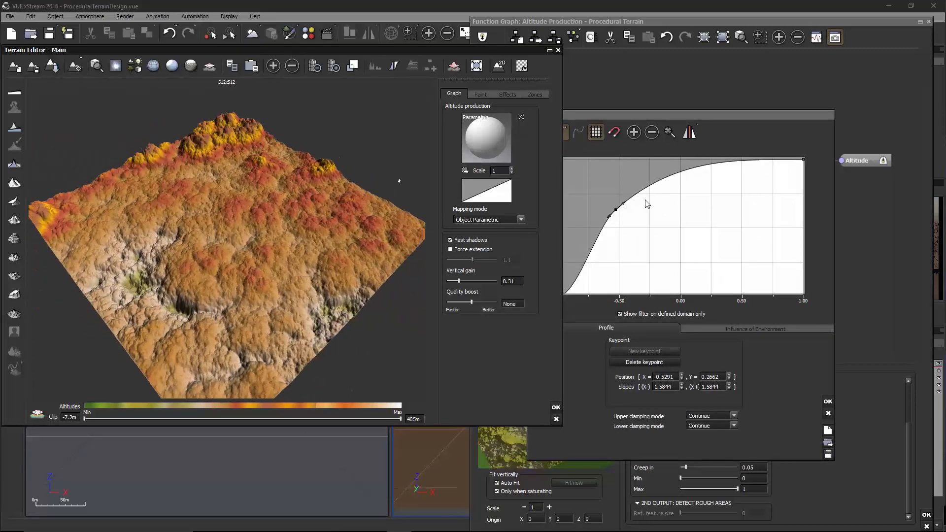
- Tilt the filter keypoint's tangent to slopes of about -4.71, inspect the terrain, and accept the filter
left_click_drag(621, 204, 620, 220)
left_click_drag(345, 206, 389, 205)
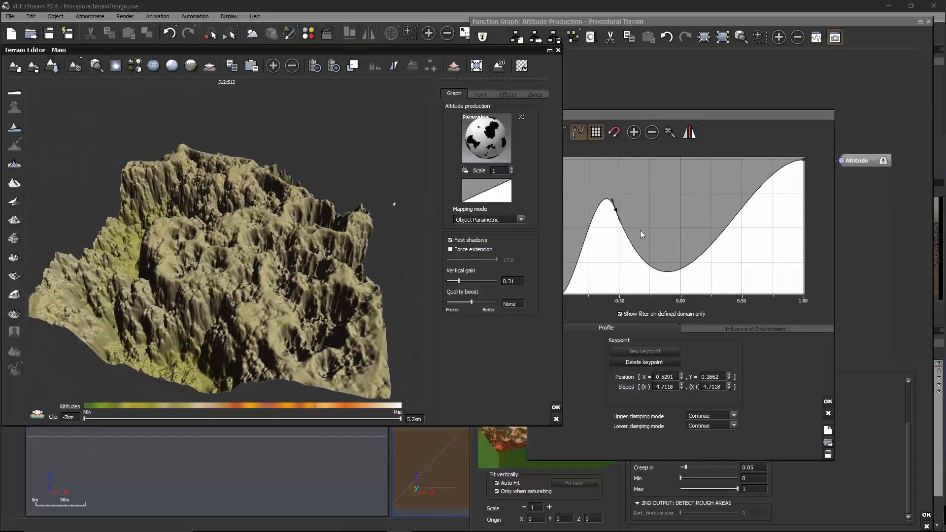
left_click(829, 401)
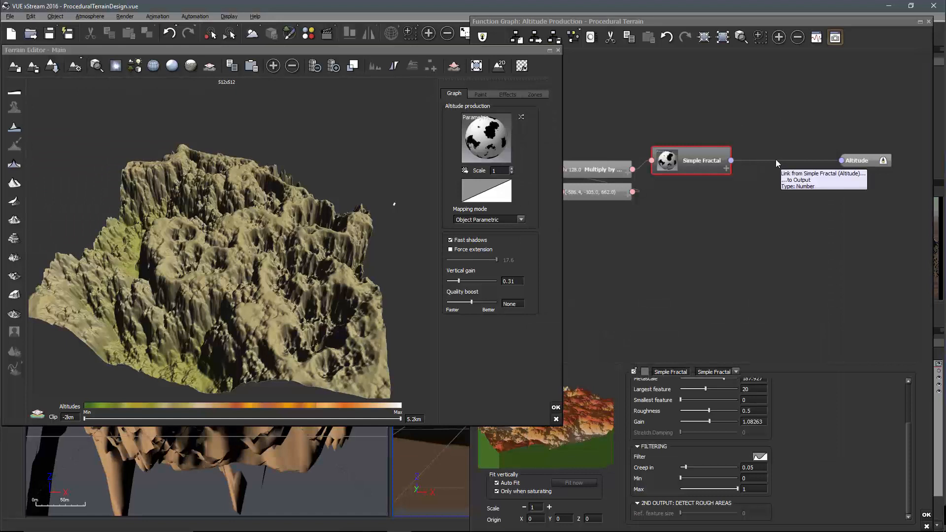
- Raise the Simple Fractal's filtering Min to about 0.37 and inspect the terrain
left_click(776, 159)
left_click(670, 160)
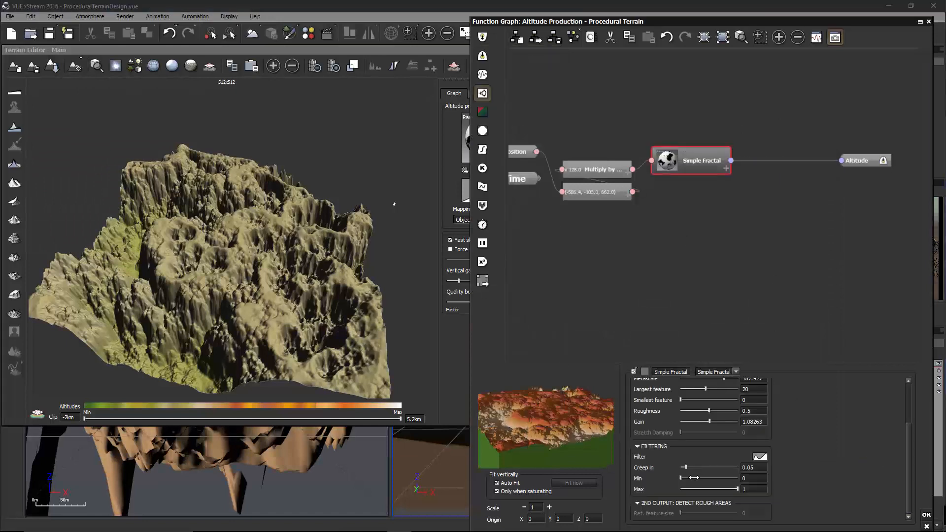
left_click_drag(690, 478, 709, 478)
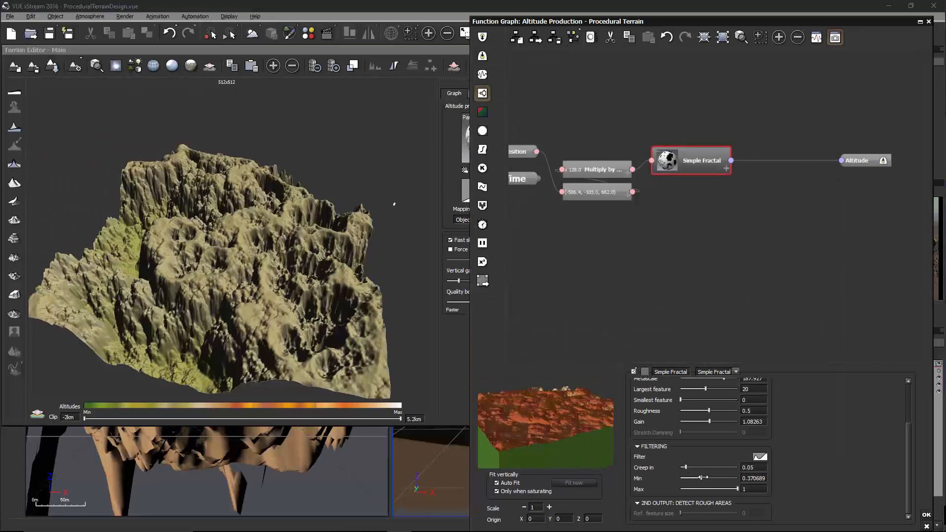
left_click(321, 300)
left_click_drag(320, 300, 419, 304)
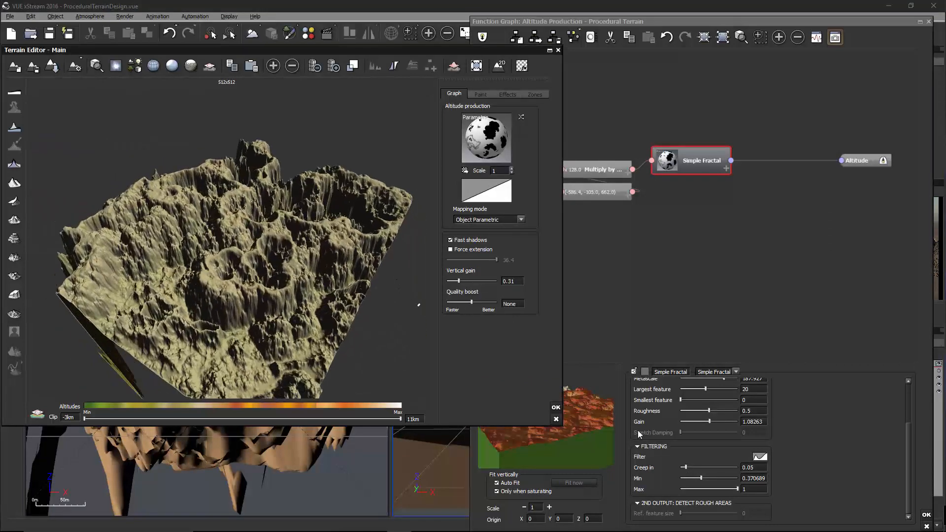
- Set the filtering Min back to 0, raise Creep in to about 0.28, and inspect the terrain
mouse_move(703, 479)
left_mouse_down()
mouse_move(681, 478)
mouse_move(706, 466)
left_mouse_up()
left_click(320, 250)
left_click_drag(320, 250, 411, 277)
- Lower the Simple Fractal's filtering Max to about 0.58 and inspect the terrain
left_click_drag(737, 488, 712, 489)
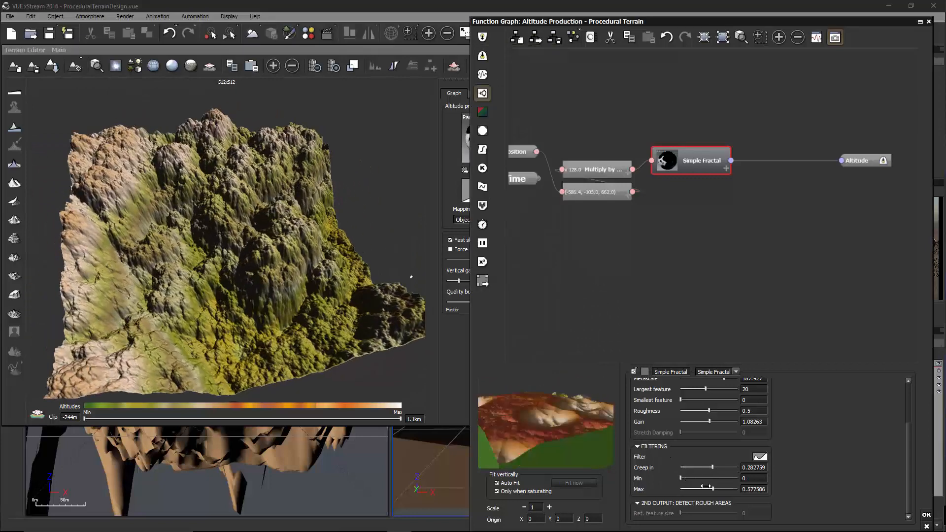
left_click(322, 290)
mouse_move(322, 291)
left_mouse_down()
mouse_move(117, 271)
mouse_move(124, 254)
mouse_move(313, 269)
mouse_move(277, 279)
mouse_move(175, 183)
mouse_move(211, 250)
mouse_move(256, 266)
mouse_move(280, 258)
mouse_move(307, 292)
mouse_move(236, 244)
mouse_move(294, 273)
mouse_move(313, 271)
left_mouse_up()
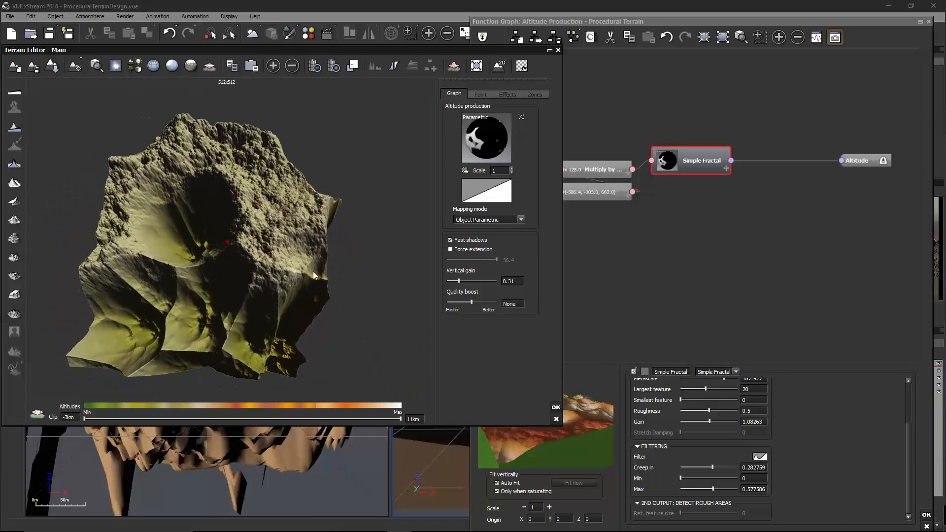
- Move the Simple Fractal node slightly closer to the Altitude output and review its filtering settings
left_click(735, 217)
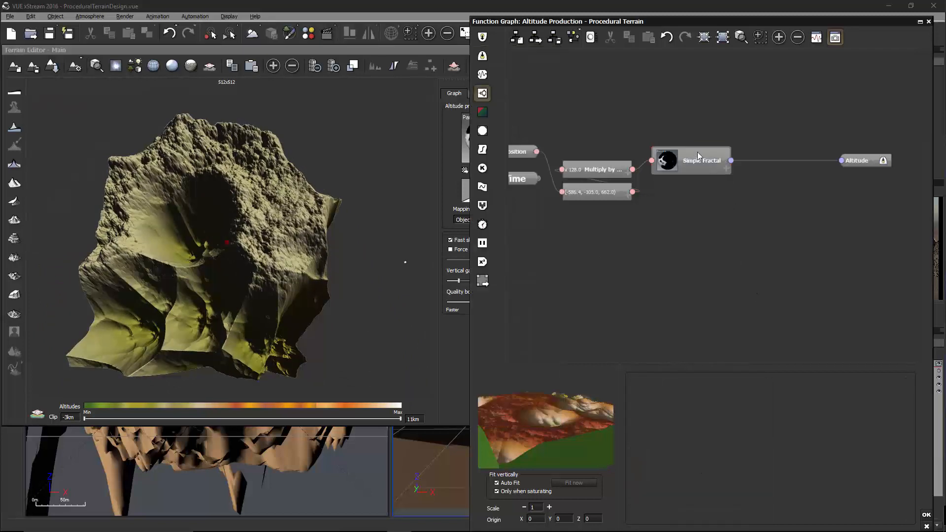
left_click_drag(697, 162, 725, 167)
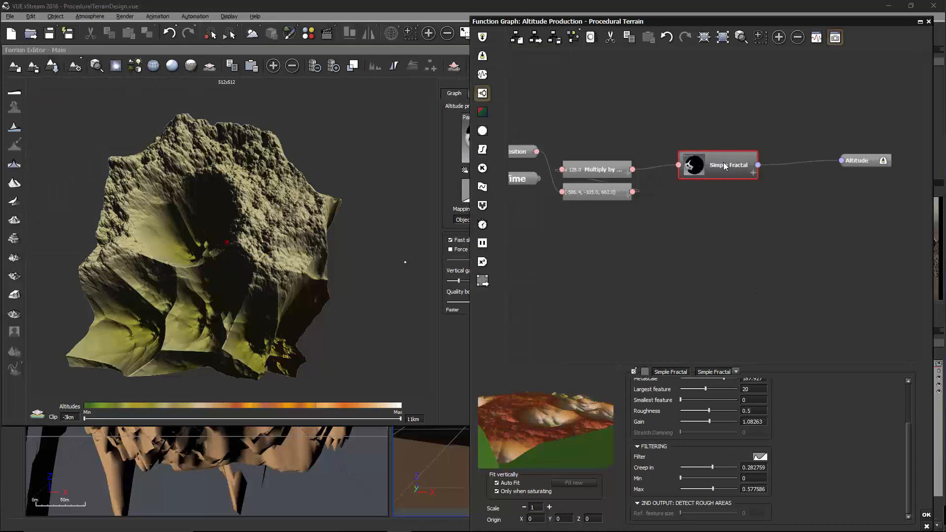
mouse_move(724, 161)
left_mouse_down()
mouse_move(717, 143)
mouse_move(718, 172)
left_mouse_up()
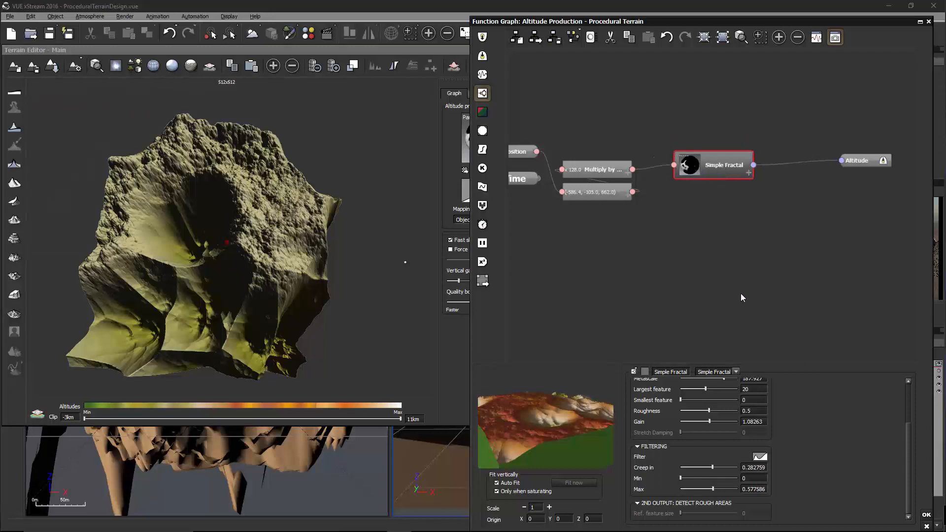
mouse_move(906, 435)
left_mouse_down()
mouse_move(907, 389)
mouse_move(910, 431)
left_mouse_up()
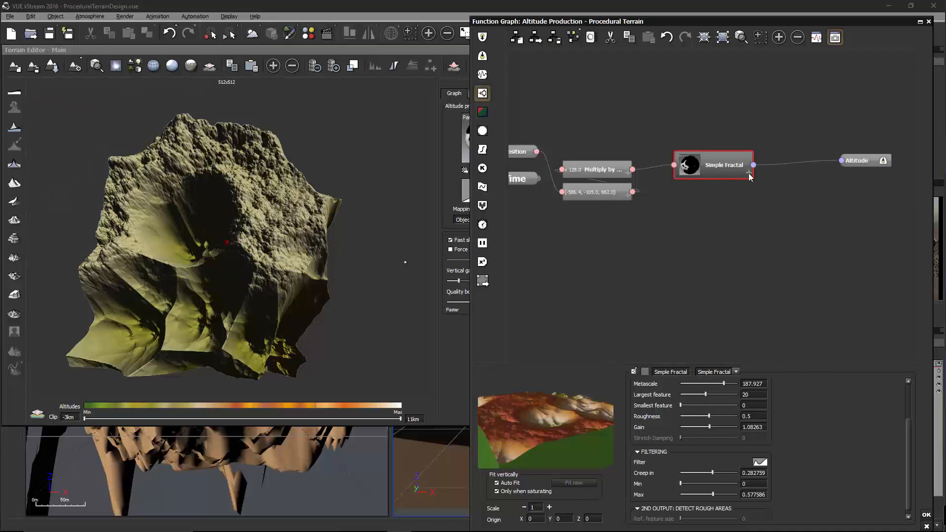
- Delete the Simple Fractal node from the altitude graph and check the terrain without it
left_click(737, 197)
left_click(732, 167)
key("Delete")
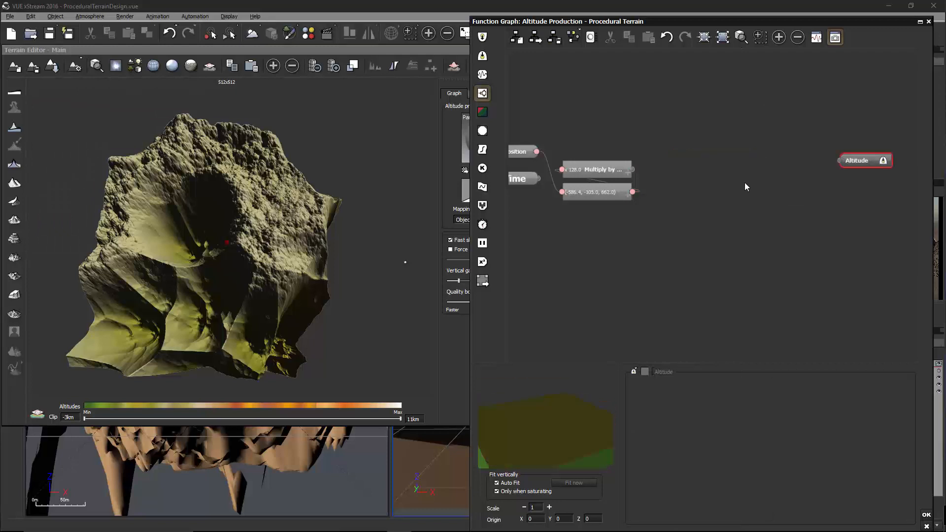
left_click(746, 187)
left_click(366, 180)
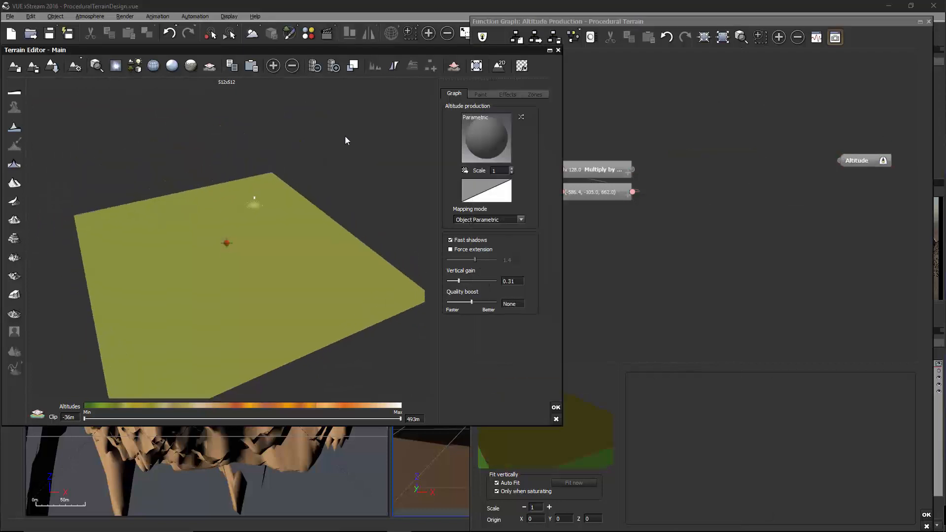
left_click(722, 202)
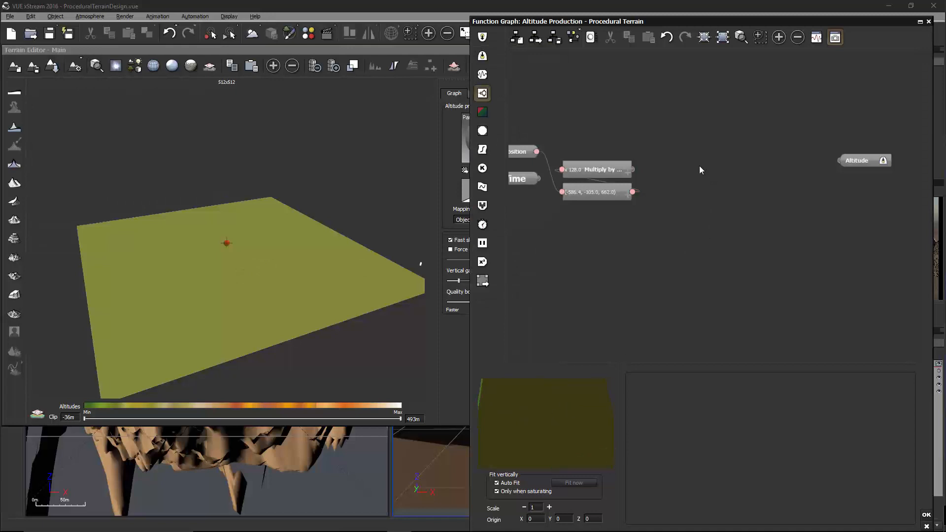
- Add a Terrain Fractal (V2) node and place it between the Multiply node and the Altitude output
right_click(670, 145)
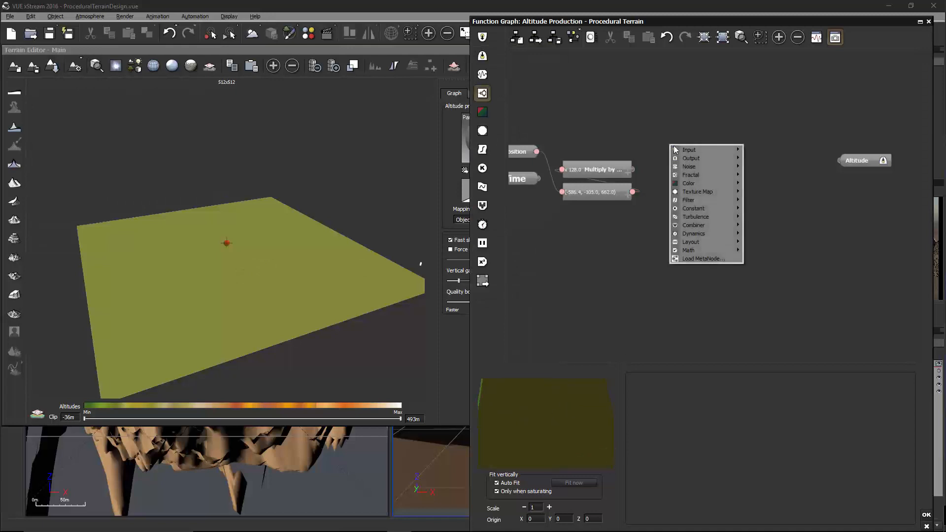
mouse_move(720, 218)
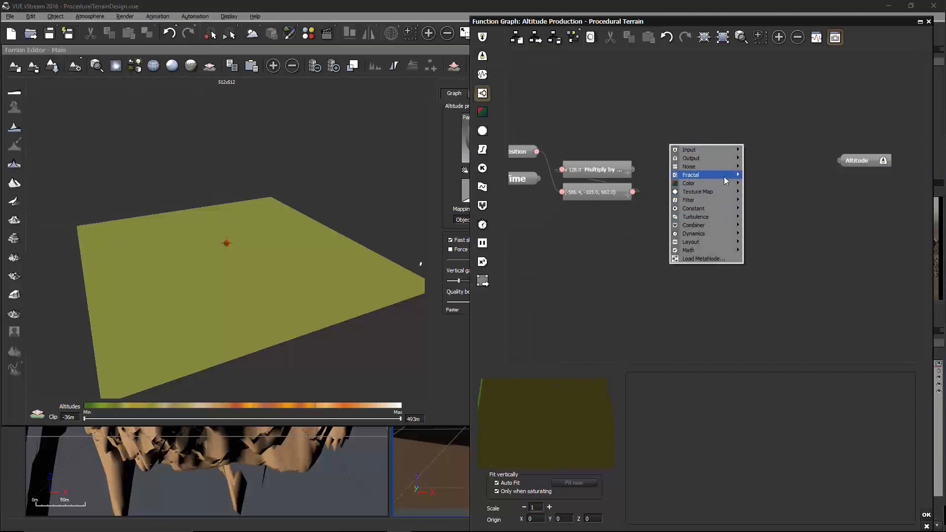
mouse_move(709, 175)
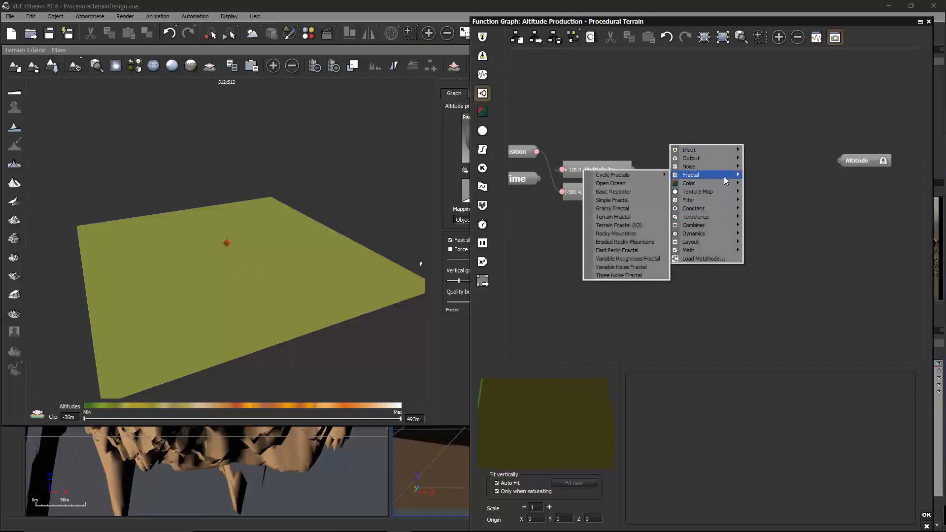
left_click(613, 227)
left_click_drag(682, 130, 759, 171)
- Rearrange the Vector3 Seed and Multiply nodes and feed the Terrain Fractal node from the Multiply node
left_click_drag(581, 196, 578, 223)
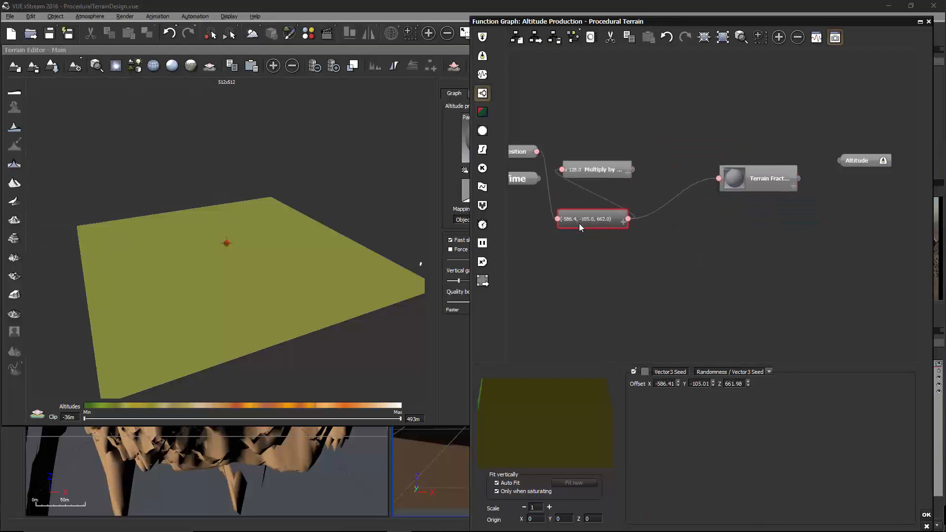
left_click_drag(599, 175, 647, 127)
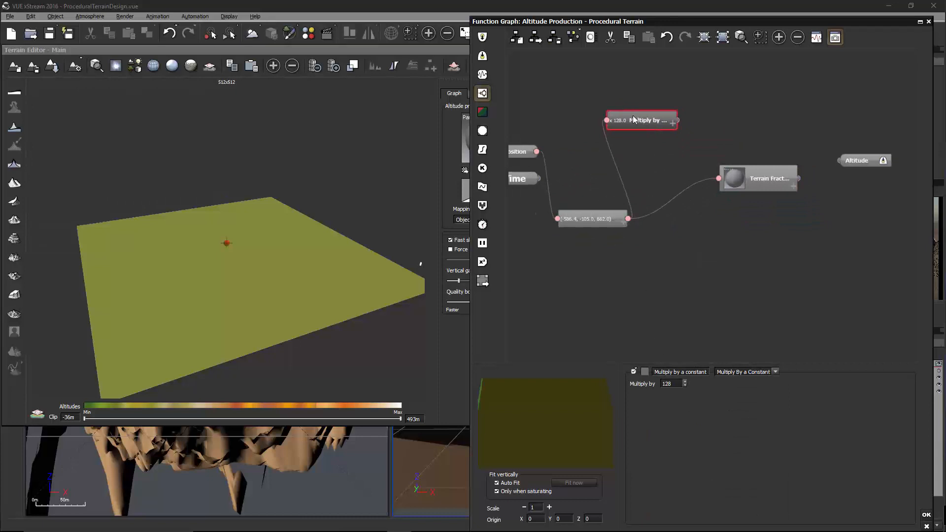
left_click_drag(635, 120, 684, 94)
left_click(575, 217)
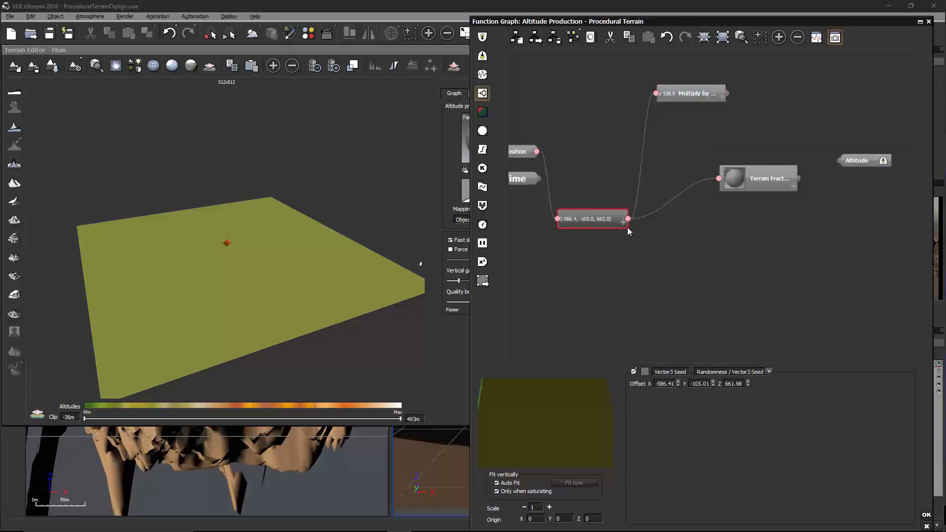
left_click_drag(703, 93, 676, 131)
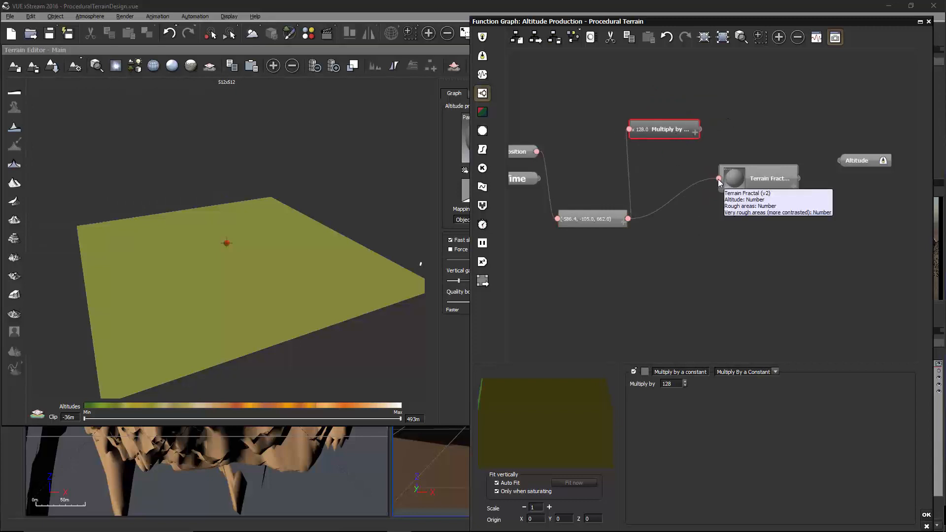
left_click_drag(719, 179, 630, 163)
left_click_drag(773, 181, 732, 184)
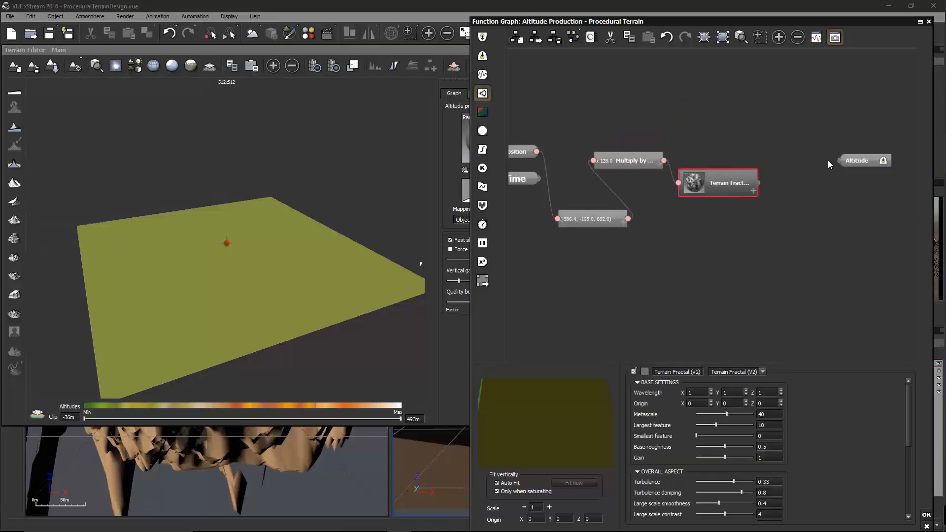
- Connect the Terrain Fractal's Altitude result to the graph's Altitude output
left_click_drag(840, 160, 762, 187)
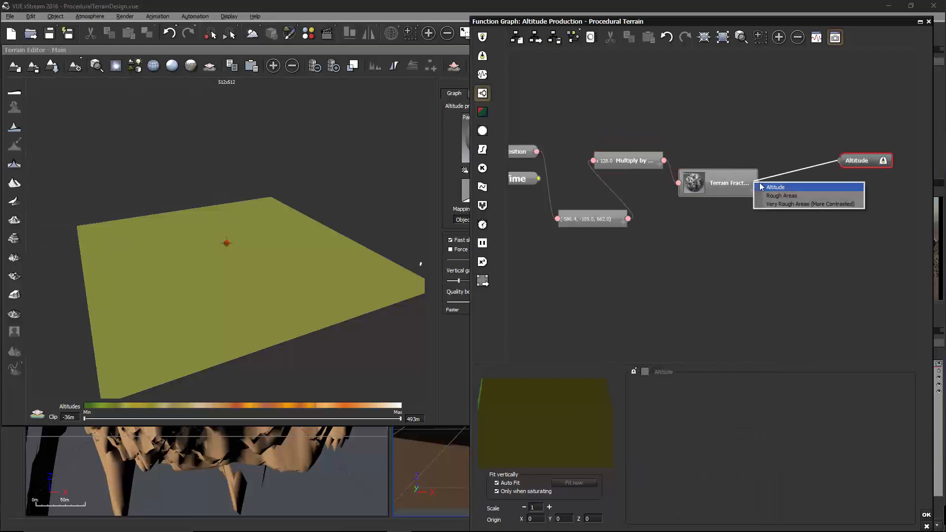
left_click(829, 144)
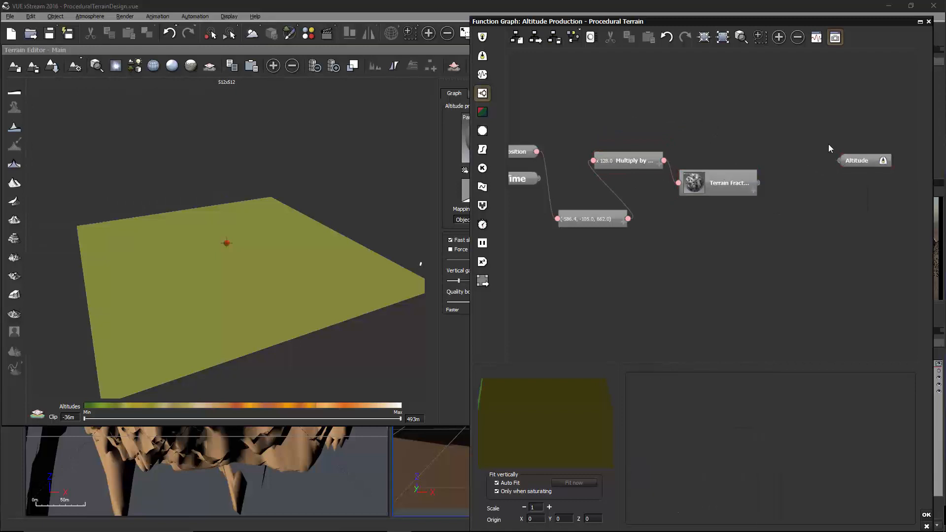
left_click_drag(839, 160, 719, 188)
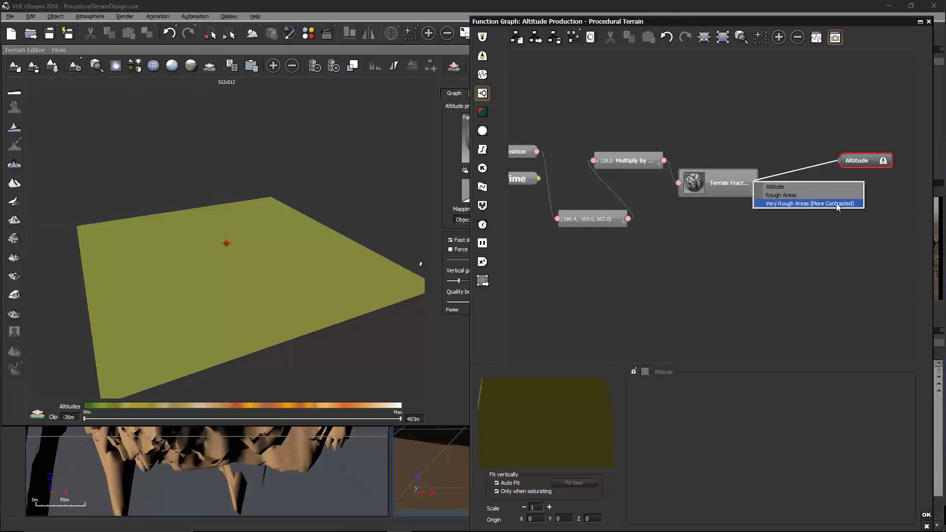
left_click(799, 189)
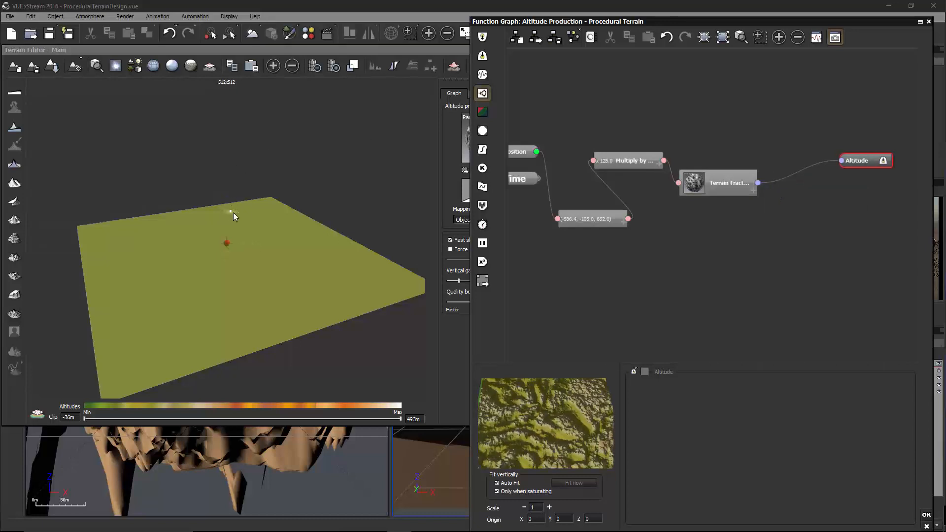
- Examine the terrain generated by the Terrain Fractal node from several angles and distances
left_click(261, 218)
right_click_drag(318, 239, 198, 259)
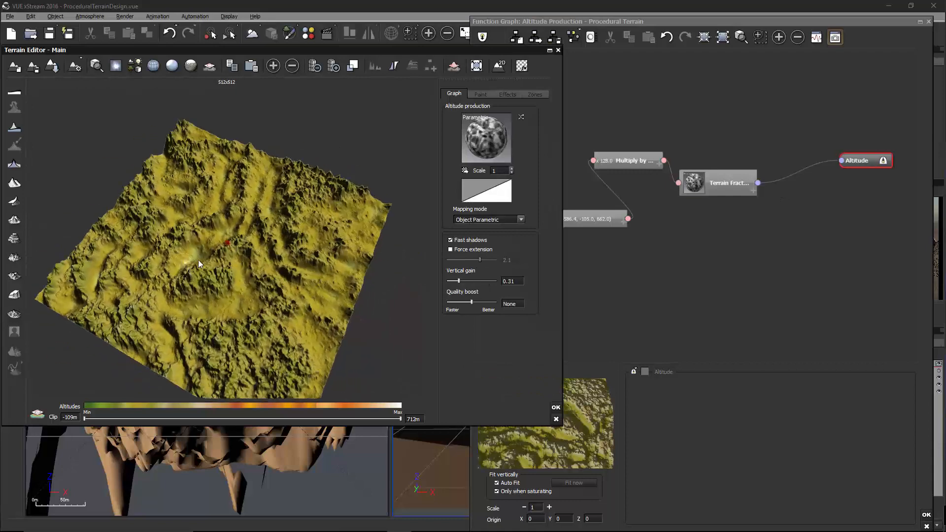
scroll(320, 244, "up", 5)
scroll(320, 245, "down", 4)
right_click_drag(341, 243, 221, 187)
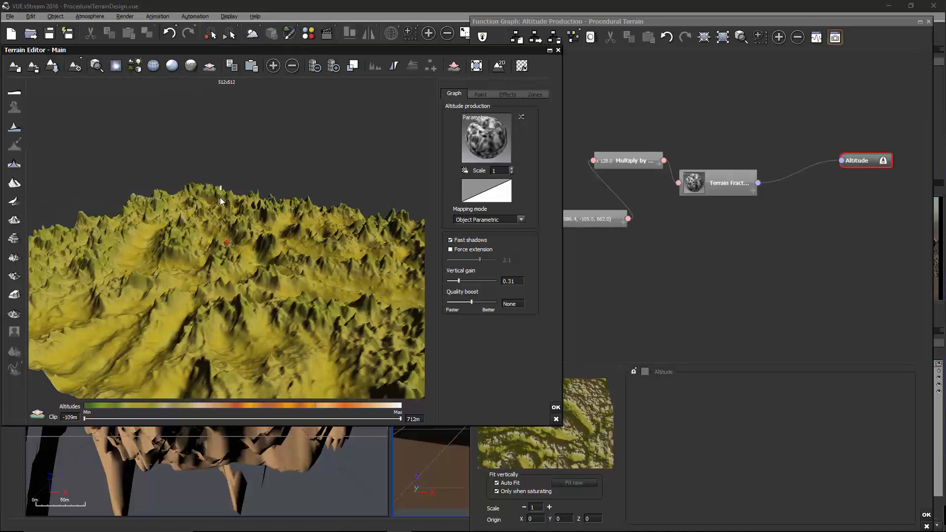
right_click_drag(220, 197, 256, 212)
right_click_drag(253, 265, 196, 270)
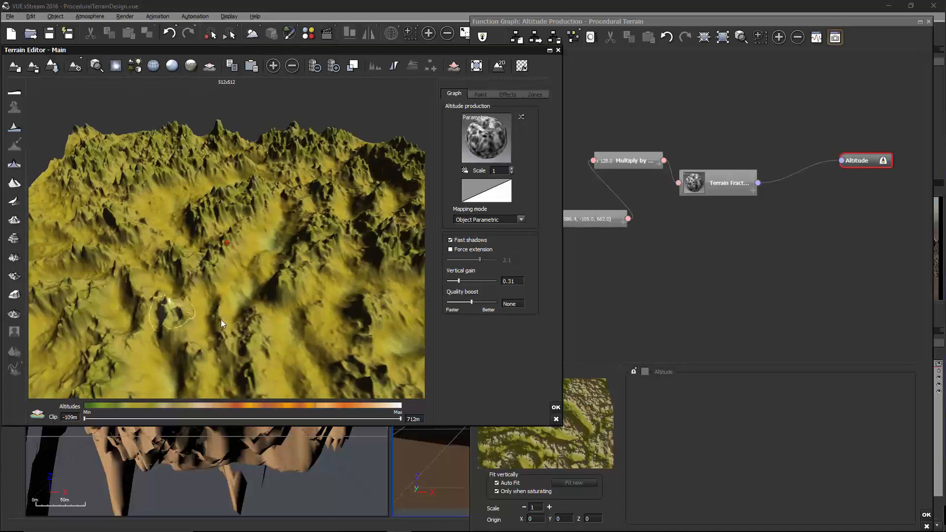
right_click_drag(221, 319, 400, 240)
- Enlarge the parameter area of the Terrain Fractal node and look through its groups of settings
left_click(724, 185)
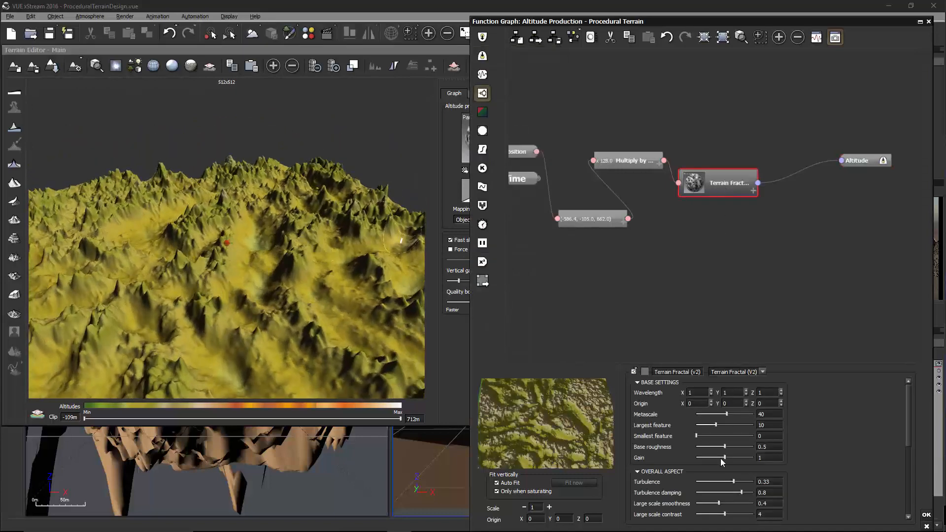
left_click_drag(772, 364, 772, 329)
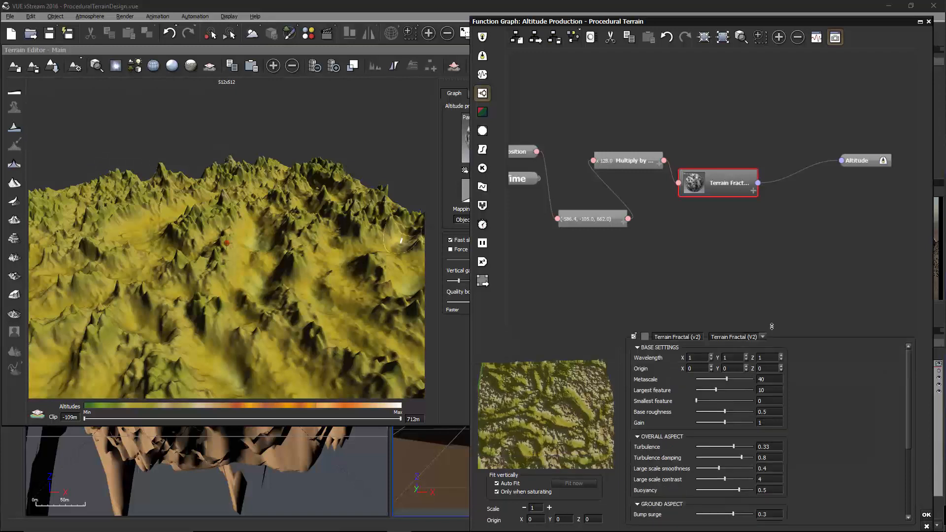
scroll(912, 441, "down", 3)
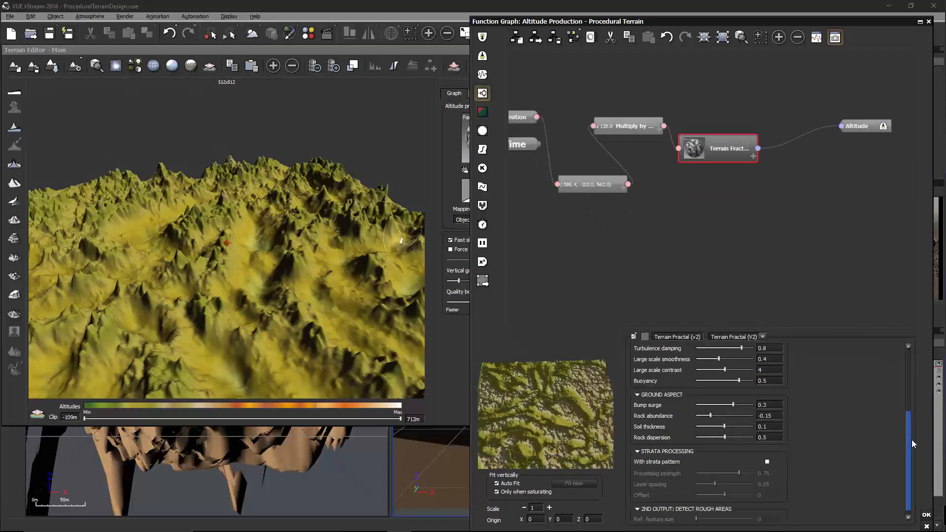
left_click_drag(912, 439, 906, 363)
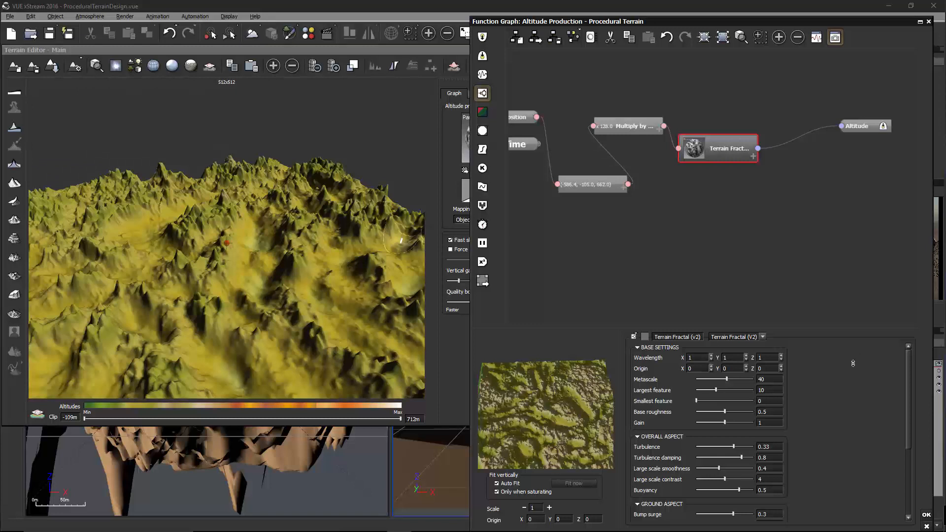
scroll(639, 347, "down", 3)
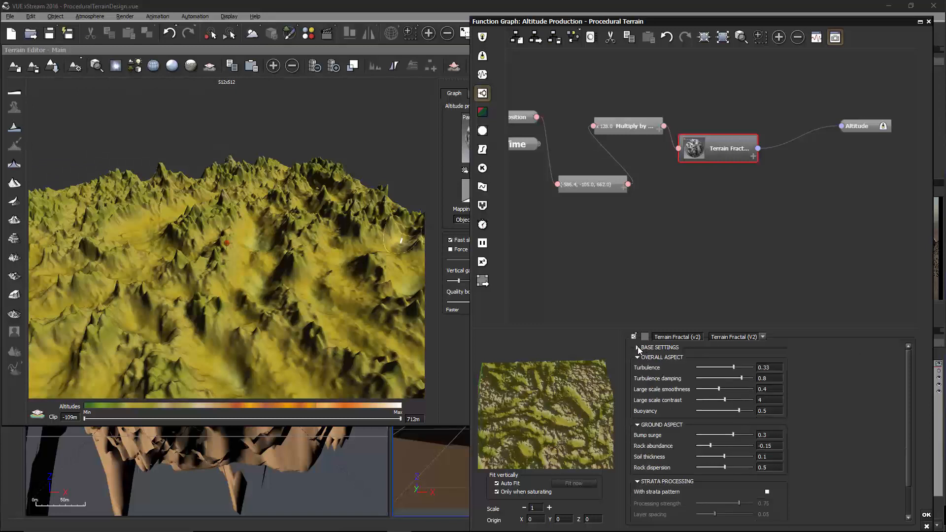
scroll(638, 347, "up", 3)
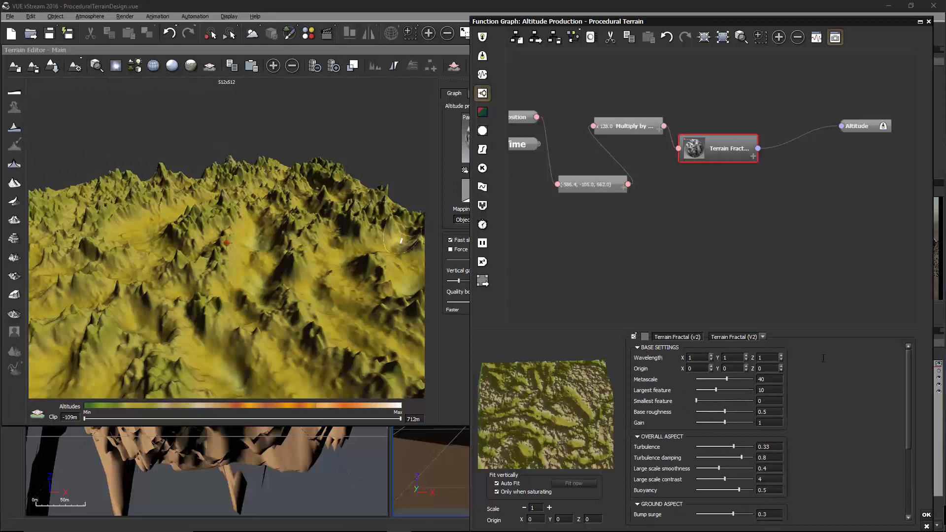
- Set the Terrain Fractal's wavelength to 4.5 in X, Y and Z and inspect the terrain
left_click(700, 357)
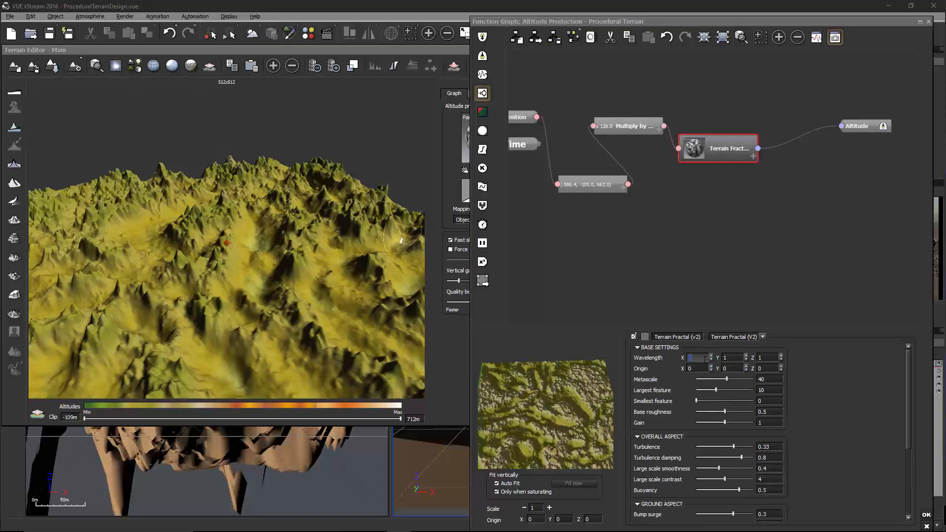
type("4.5")
key("Tab")
type("4.5")
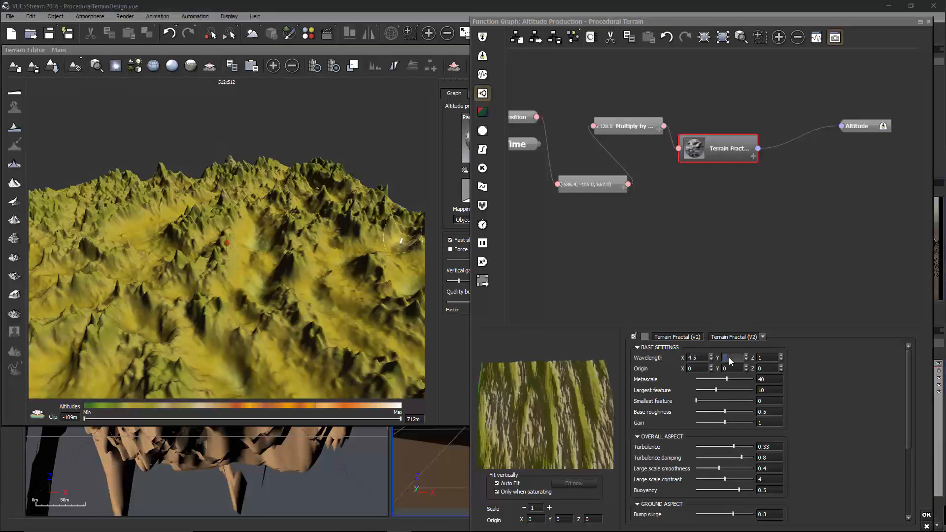
key("Tab")
type("4.5")
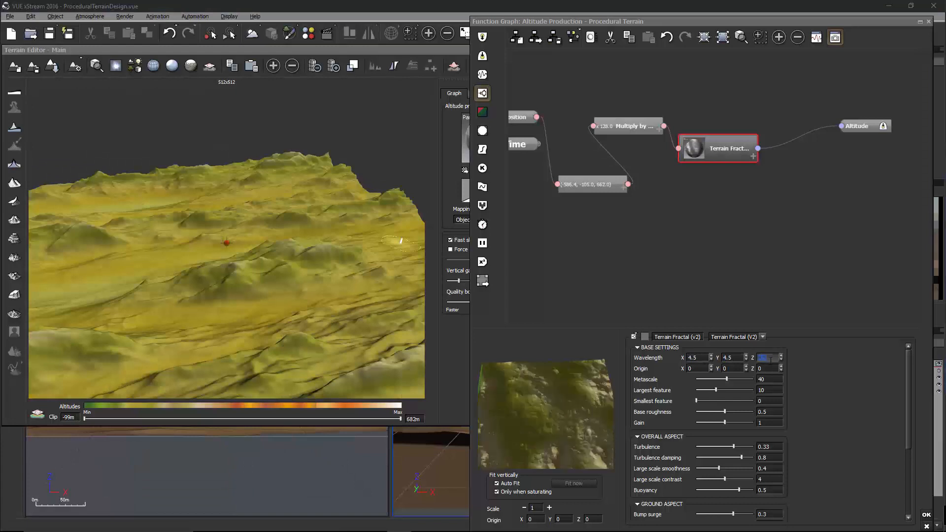
left_click(315, 270)
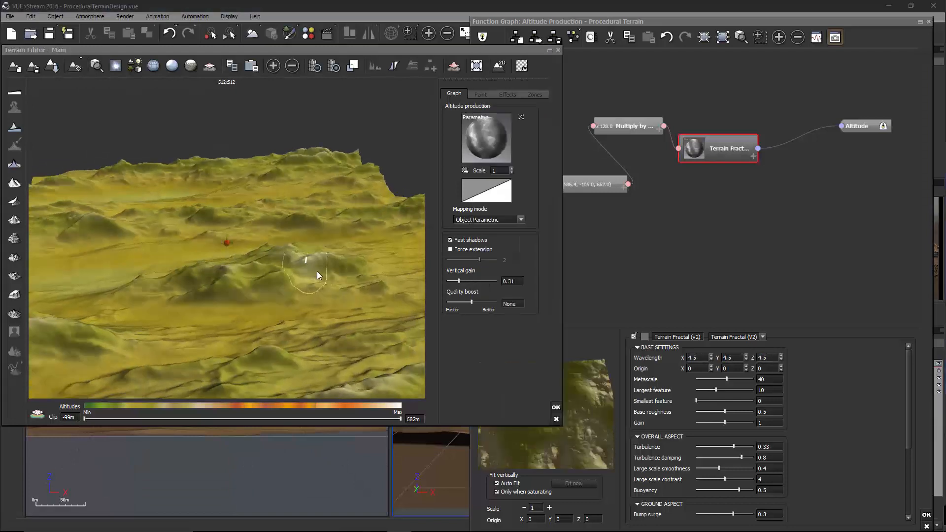
mouse_move(412, 268)
right_mouse_down()
mouse_move(202, 257)
mouse_move(202, 301)
mouse_move(203, 251)
right_mouse_up()
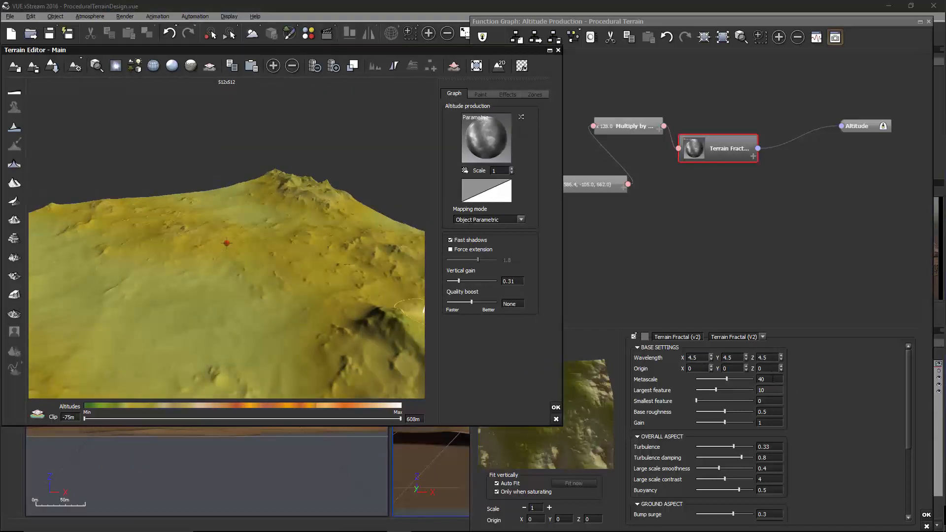
right_click_drag(309, 255, 337, 292)
- Raise the Terrain Fractal's base roughness to about 0.82 and check the effect on the terrain
left_click(844, 412)
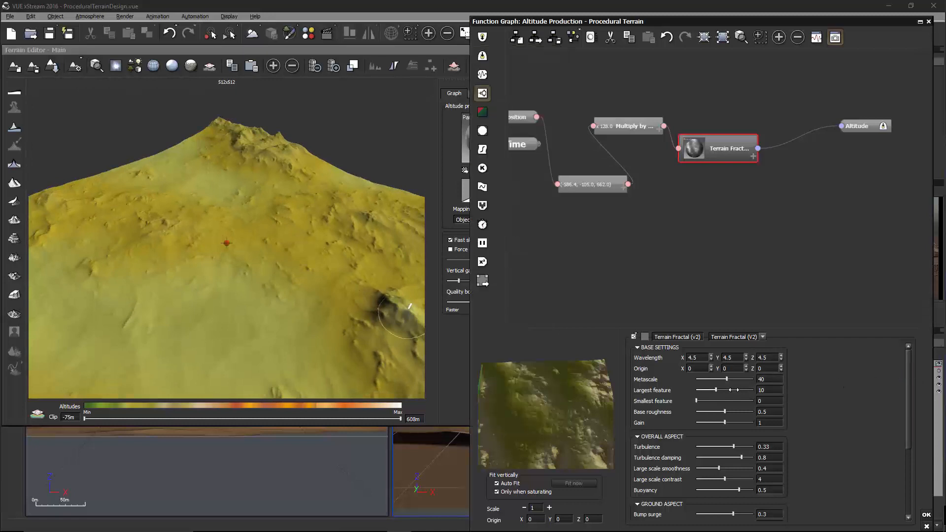
left_click_drag(725, 411, 735, 412)
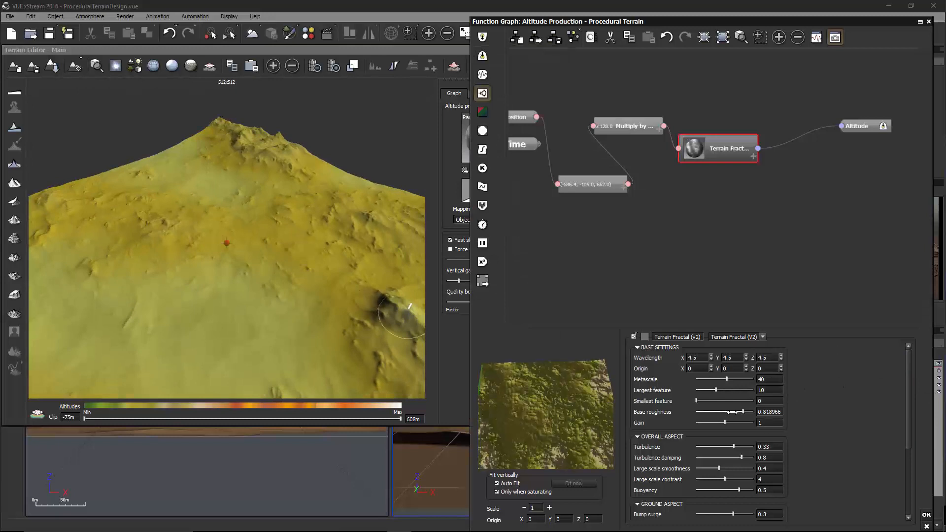
left_click(326, 328)
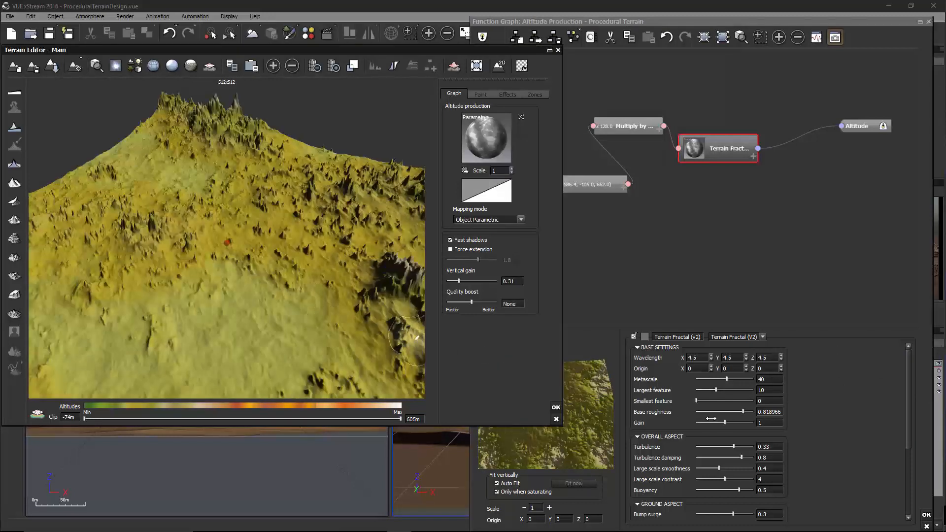
- Lower the Terrain Fractal's base roughness to about 0.18 and inspect the smoother terrain
left_click_drag(697, 412, 681, 411)
left_click(696, 411)
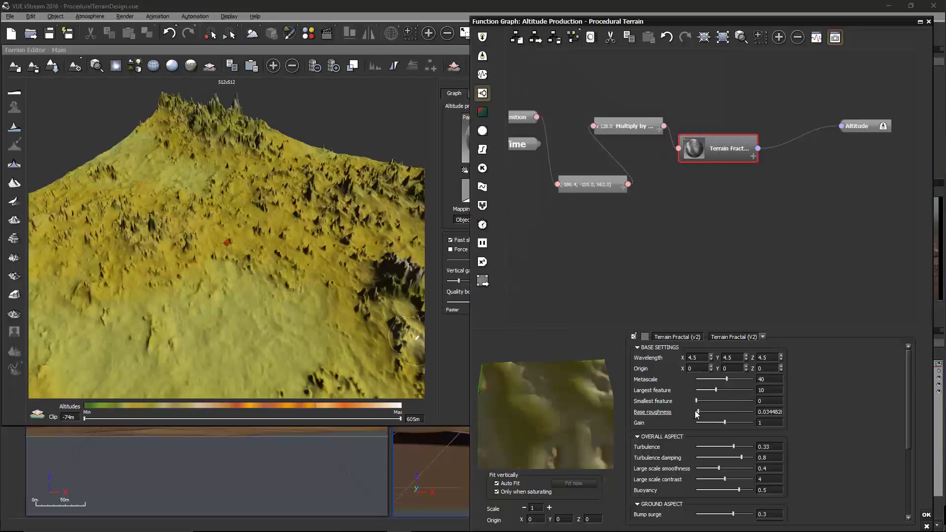
left_click(707, 411)
left_click(379, 340)
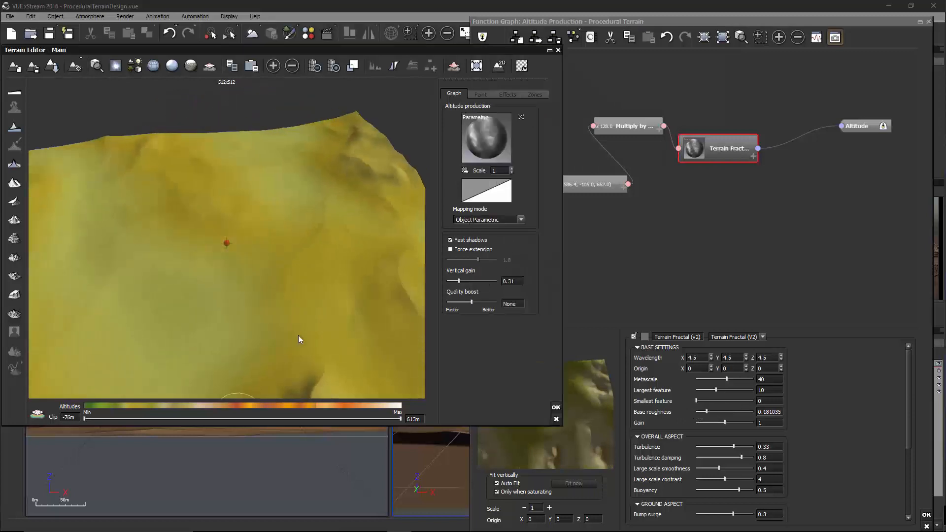
- Set the Terrain Fractal's base roughness to 0.5, raise its turbulence to about 0.5 and inspect the terrain
double_click(780, 412)
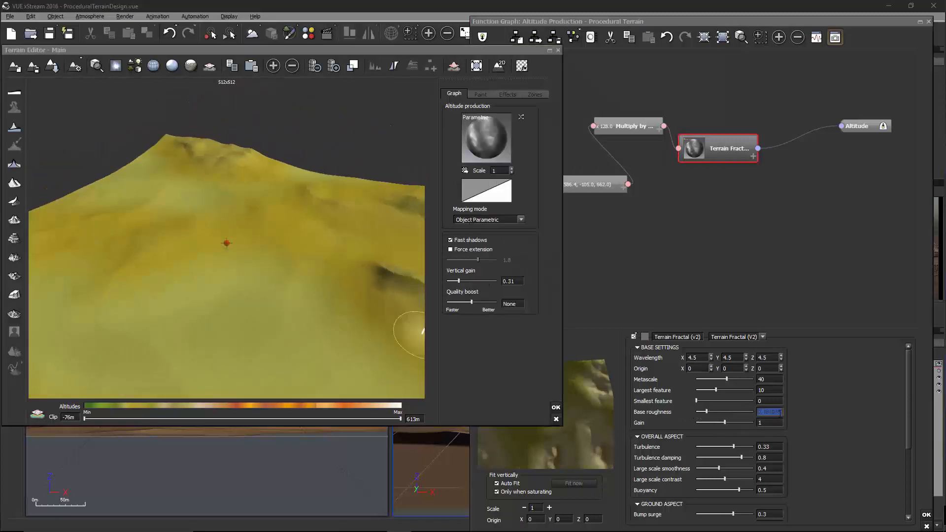
type(".5")
left_click(347, 307)
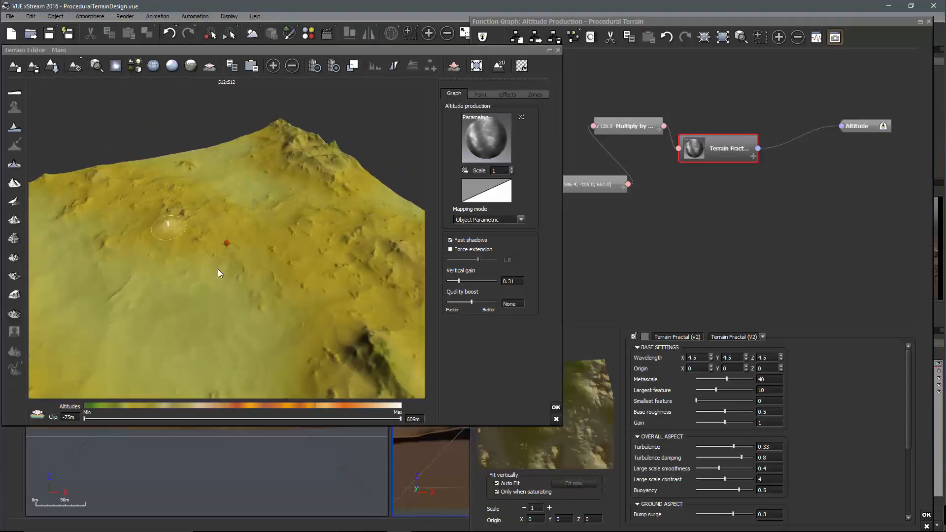
mouse_move(734, 446)
left_mouse_down()
mouse_move(705, 447)
mouse_move(752, 446)
left_mouse_up()
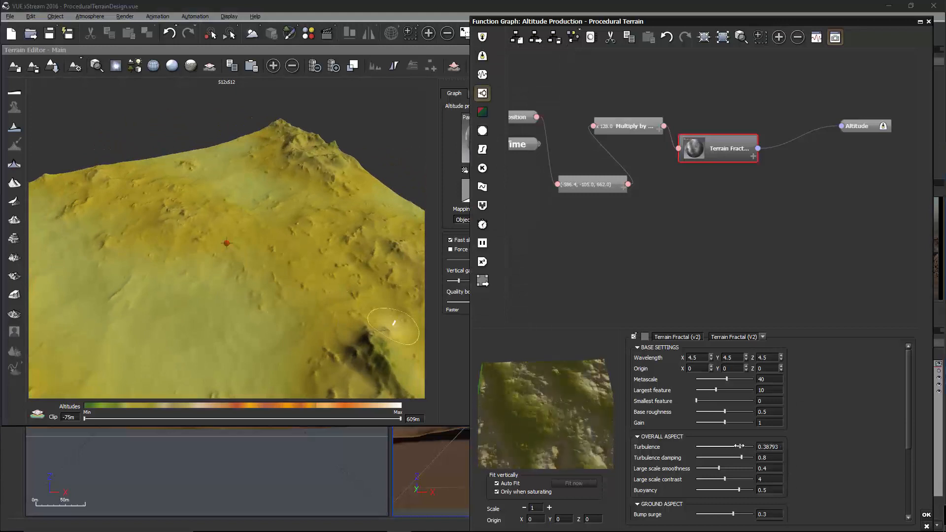
left_click(282, 292)
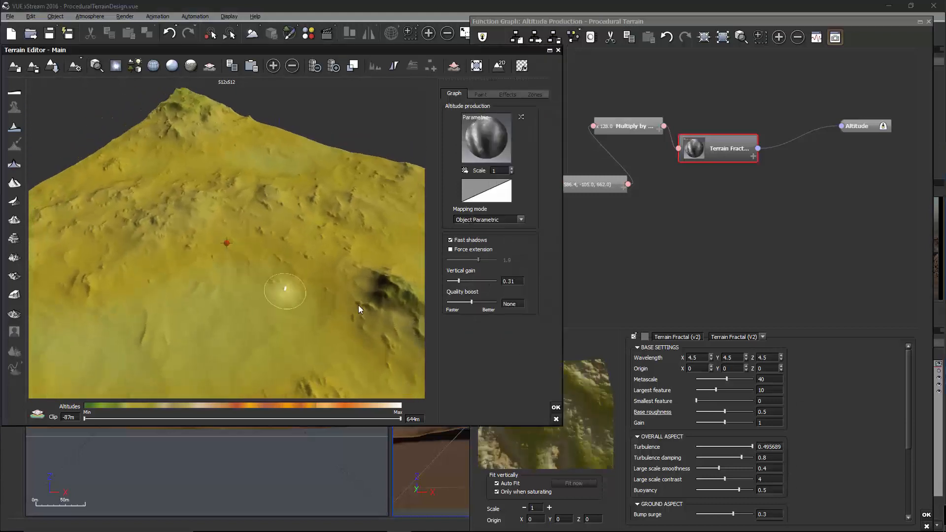
- Set the Terrain Fractal's largest feature to 5 and its metascale to 20, and inspect the terrain
double_click(771, 391)
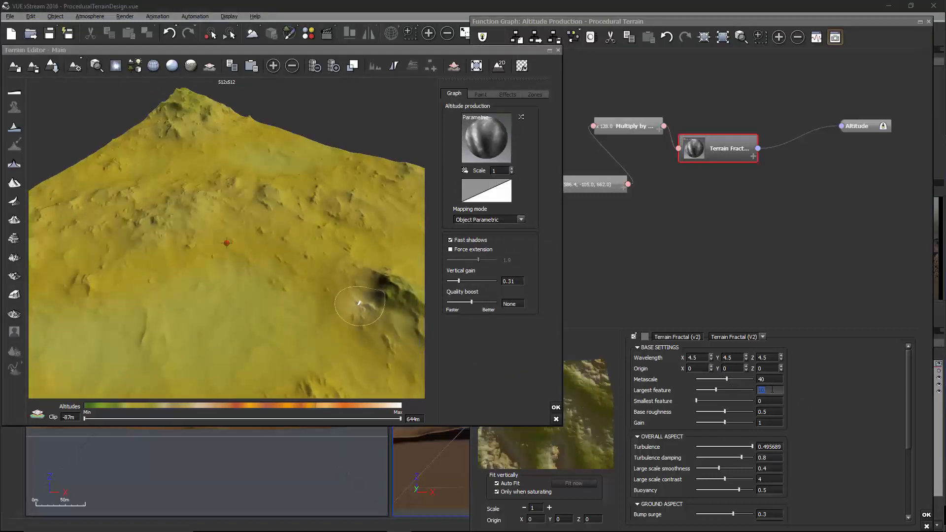
type("5")
double_click(773, 379)
type("20")
key("Return")
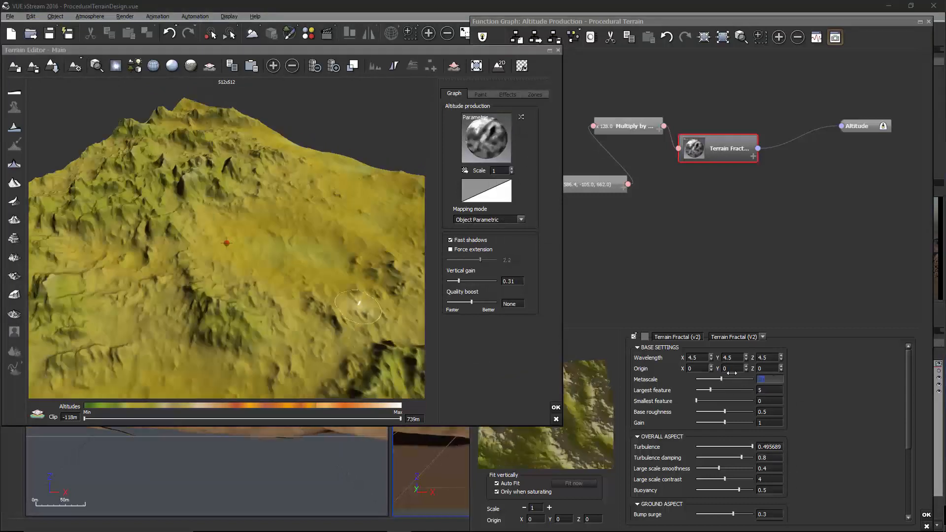
mouse_move(325, 303)
right_mouse_down()
mouse_move(219, 296)
mouse_move(314, 292)
right_mouse_up()
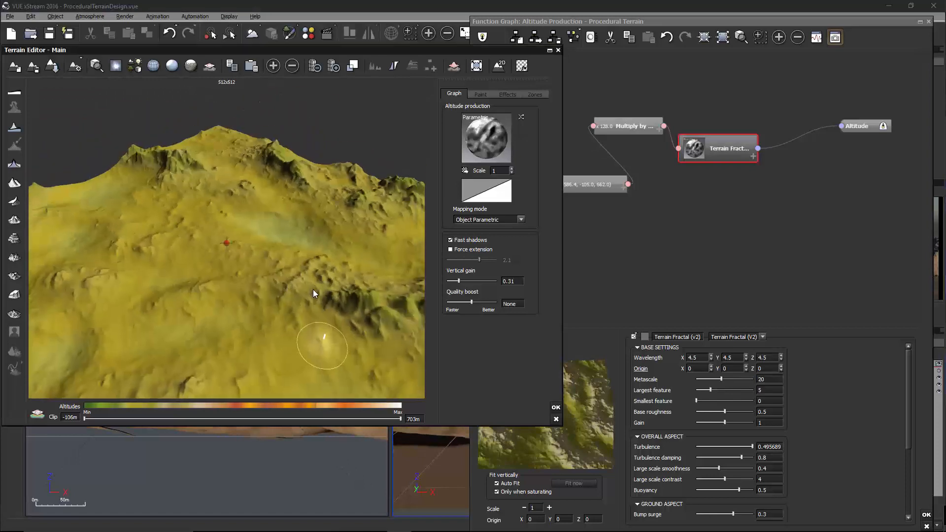
- Set the factor of the Multiply by a Constant node to 256 and check the terrain
left_click(803, 376)
left_click(617, 130)
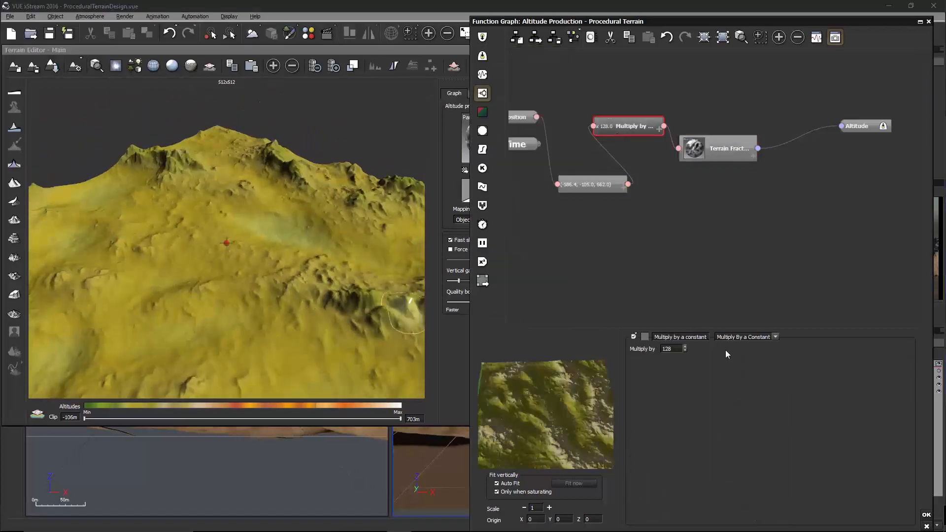
type("256")
key("Return")
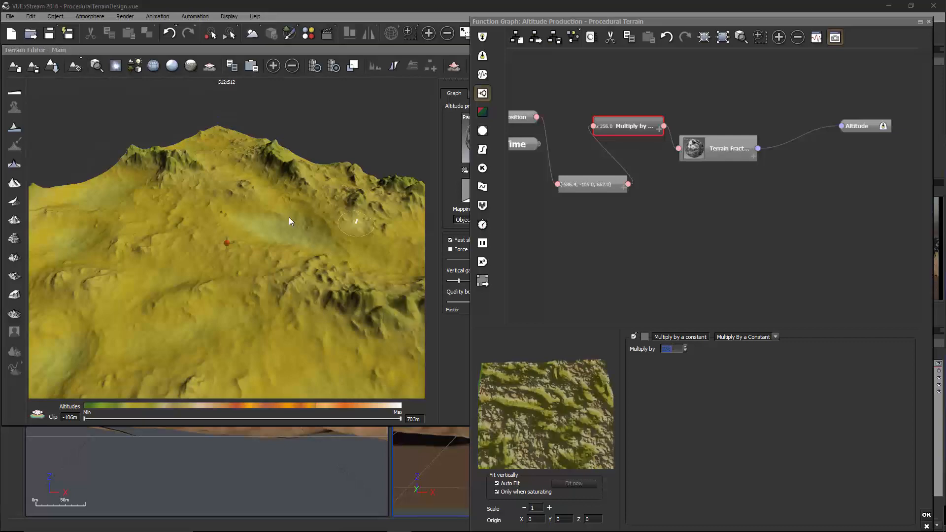
left_click(305, 231)
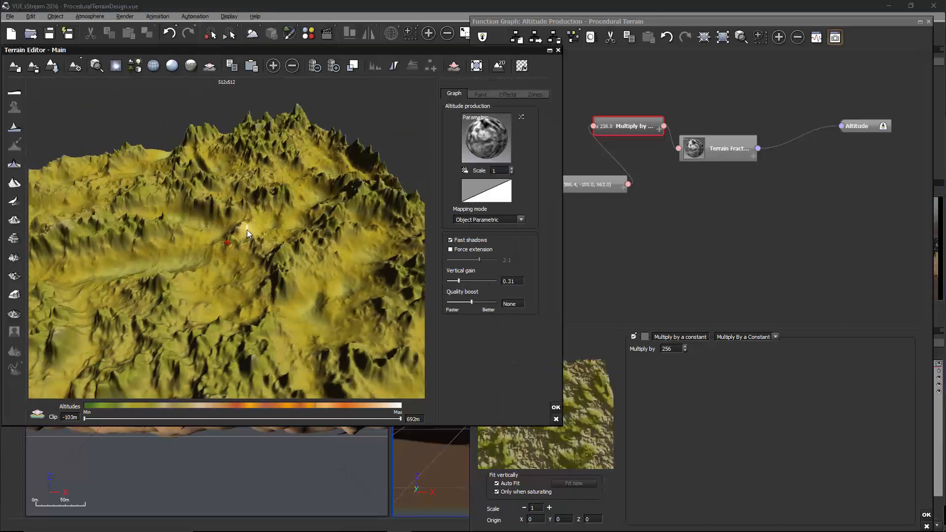
- Try a factor of 64 in the Multiply by a Constant node and restore it to 128
double_click(668, 349)
type("64")
key("Return")
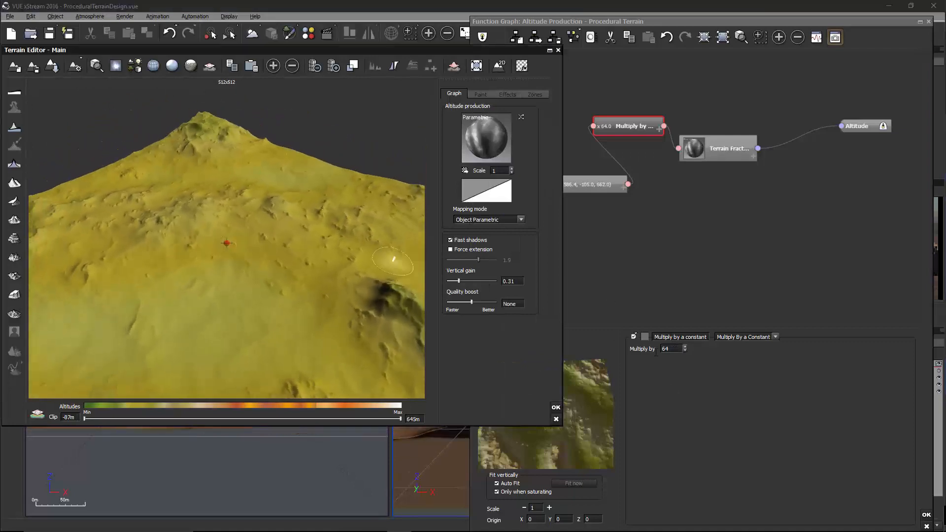
type("128")
key("Return")
- Lower the Terrain Fractal's buoyancy to -1 and inspect the terrain from another angle
left_click(710, 156)
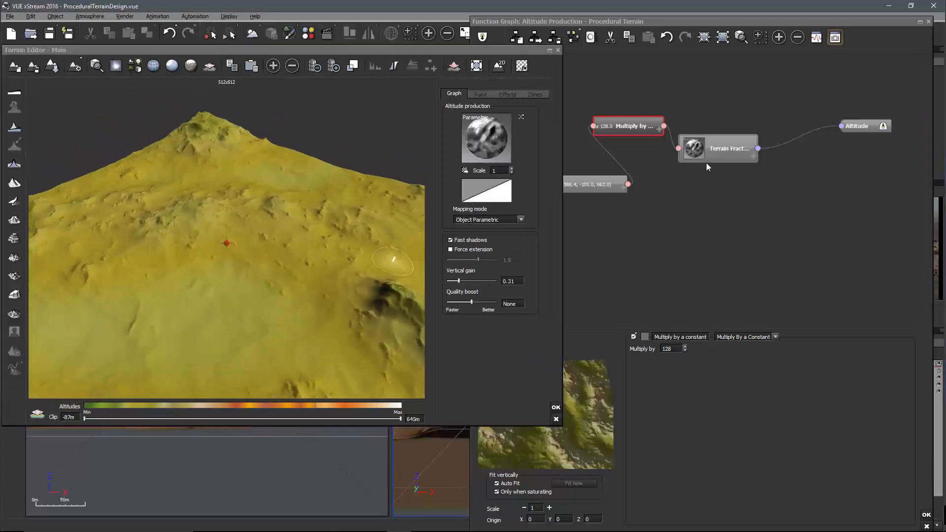
left_click_drag(740, 489, 696, 490)
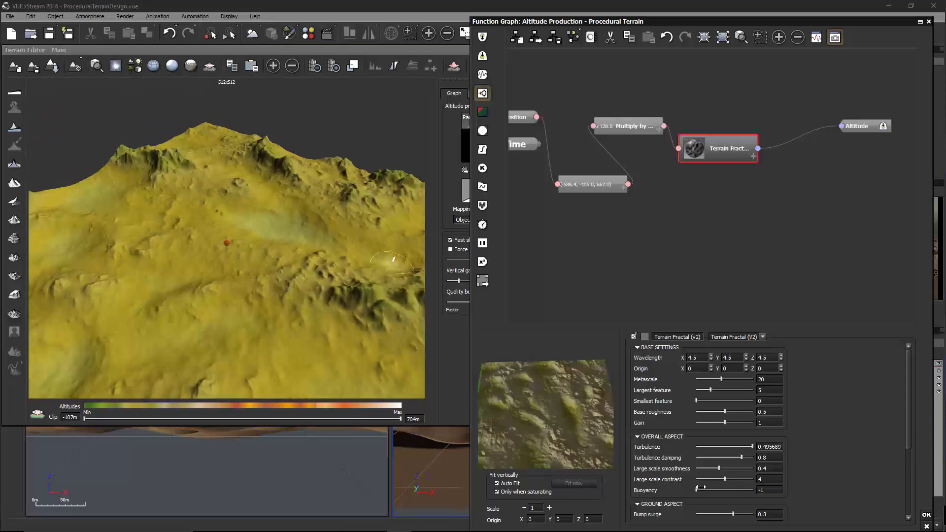
left_click(333, 289)
right_click_drag(334, 288, 292, 306)
- Set the Terrain Fractal's buoyancy to about 0.36 and its large scale contrast to about 4.5
left_click_drag(730, 490, 747, 476)
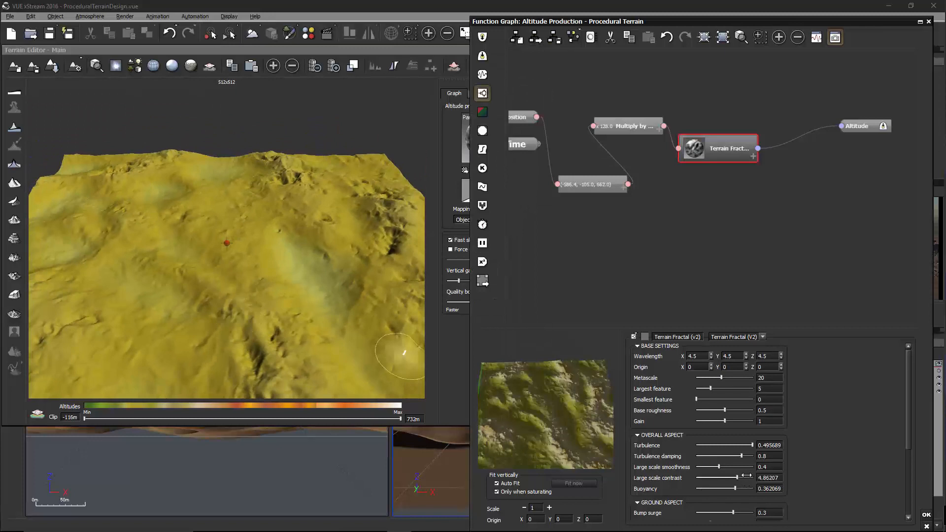
left_click(732, 477)
left_click(452, 314)
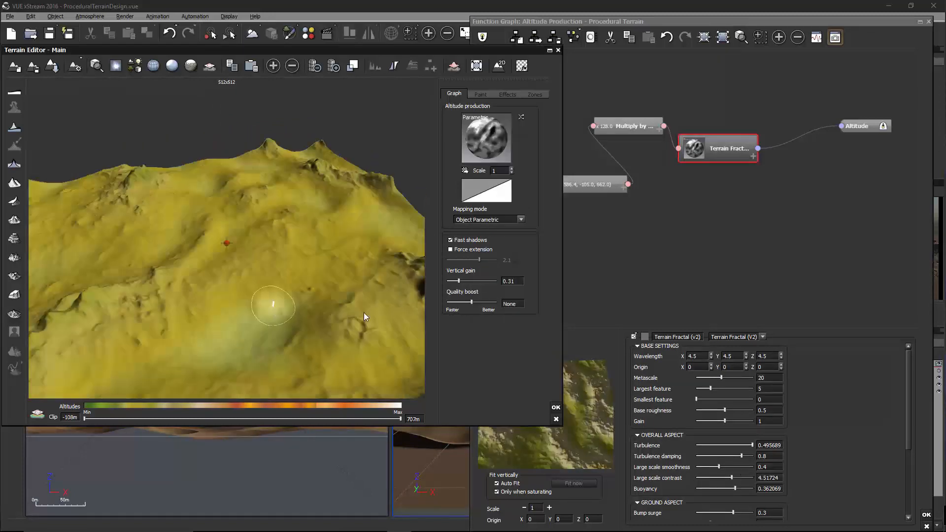
- Change the fractal node's type to Terrain Fractal, set its wavelength to 4.5 in X, Y and Z, and inspect the terrain
left_click(763, 337)
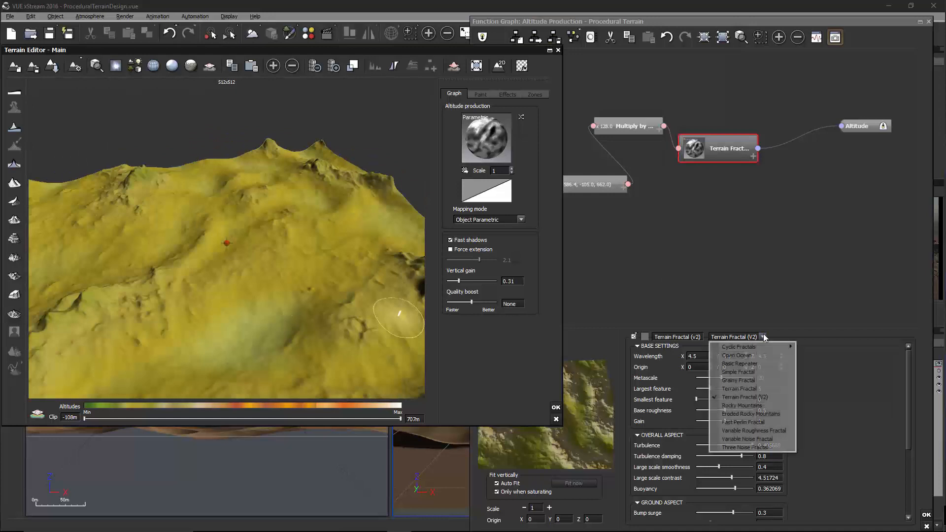
left_click(773, 388)
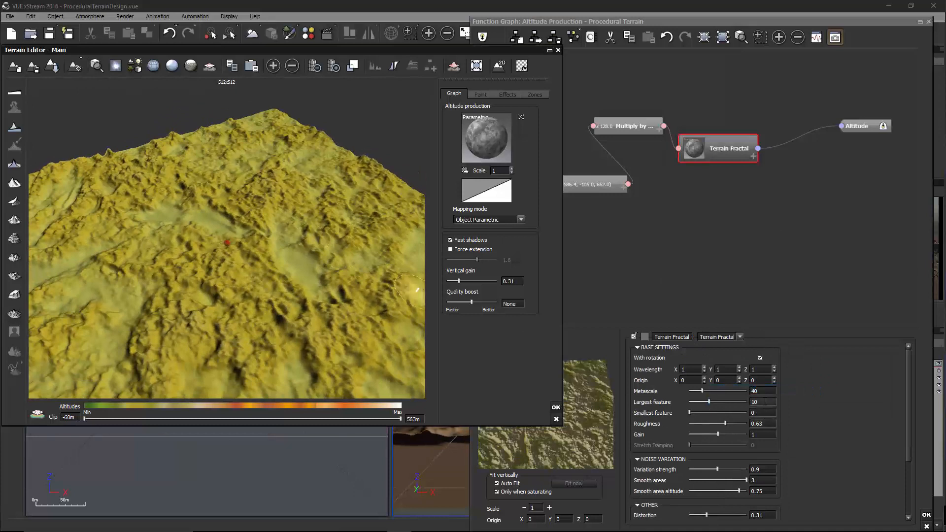
double_click(765, 402)
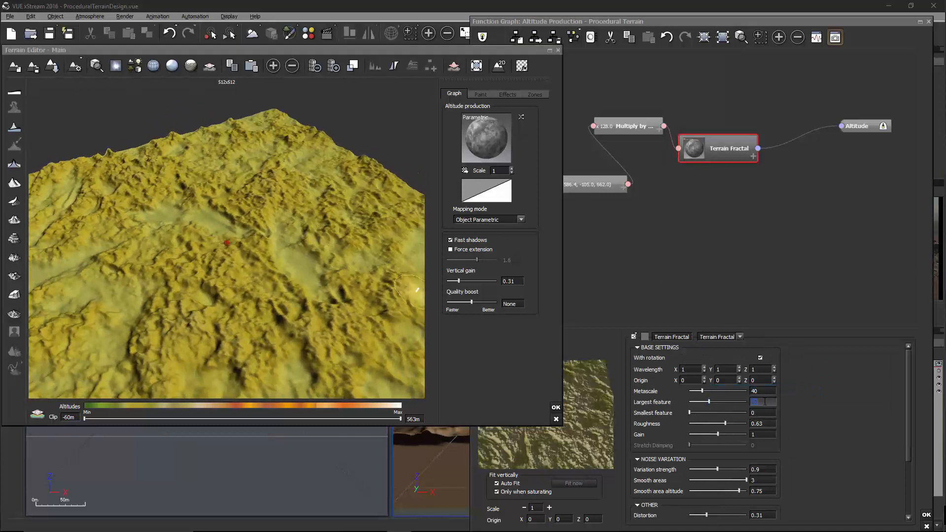
double_click(690, 368)
type("4.5")
key("Tab")
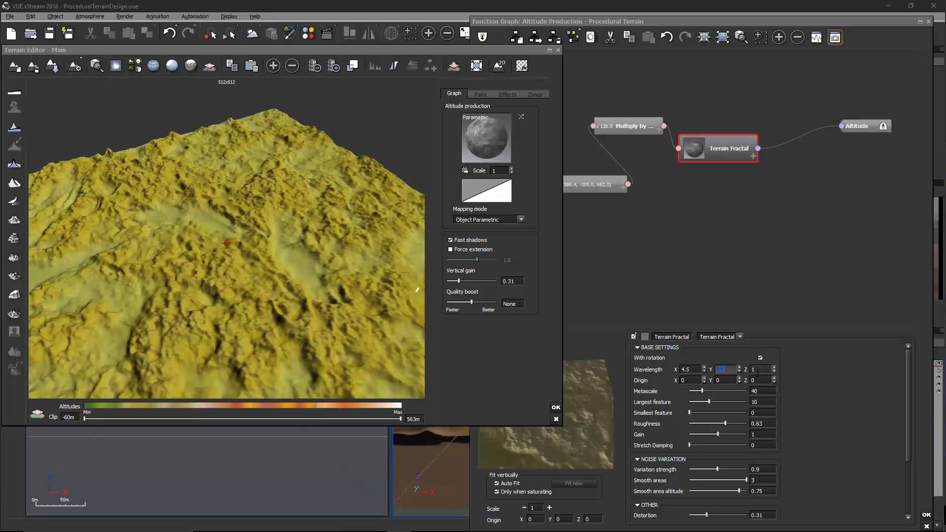
key("Tab")
type("4")
key("Return")
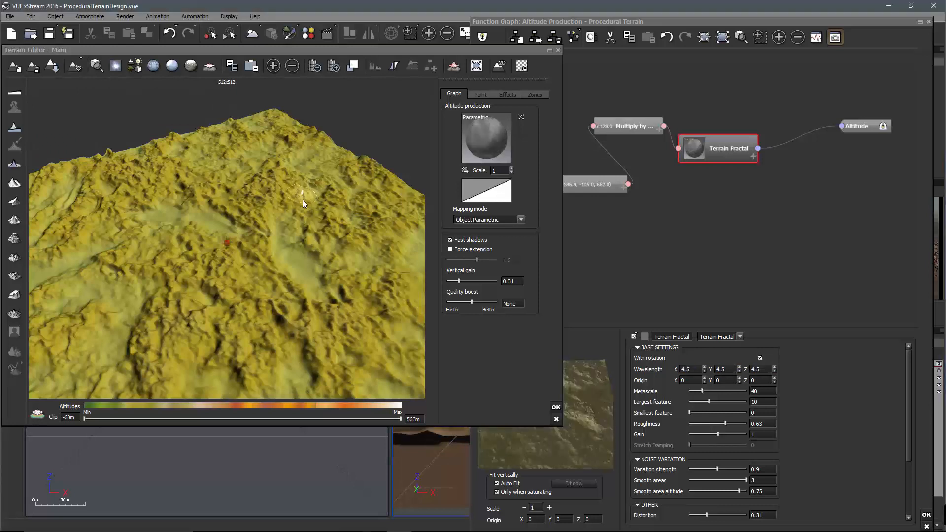
right_click_drag(319, 215, 300, 174)
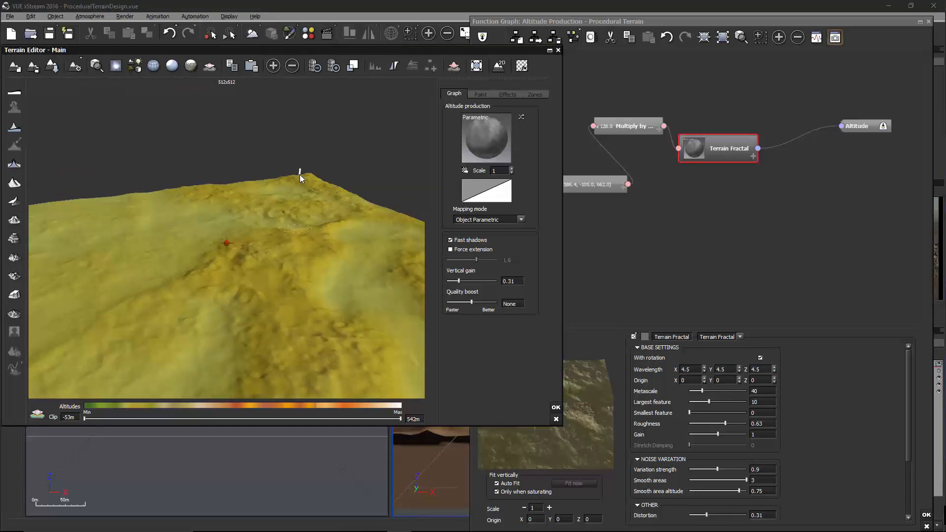
right_click_drag(299, 175, 275, 205)
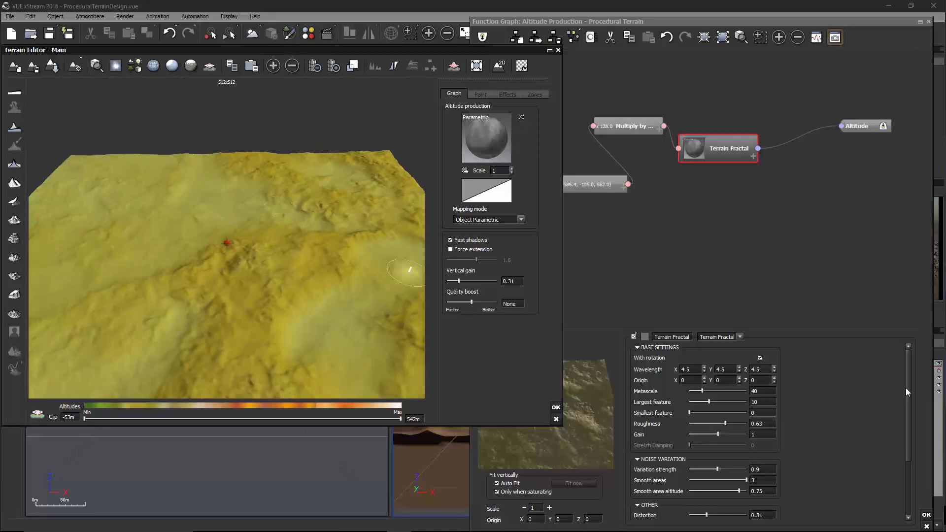
- Set the Terrain Fractal's noise type to Billows, its bump surge to about 4.89 and its distortion to 1, and inspect the terrain
left_click_drag(906, 389, 910, 456)
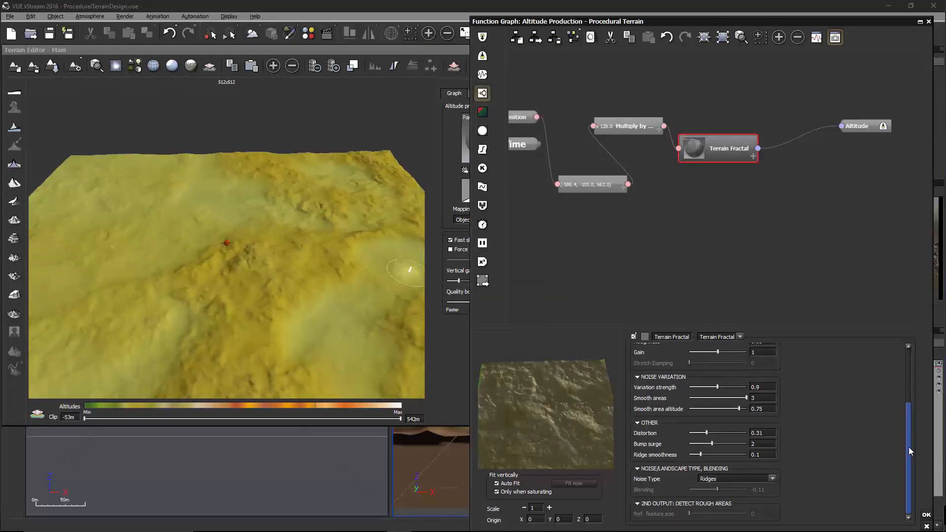
left_click(762, 479)
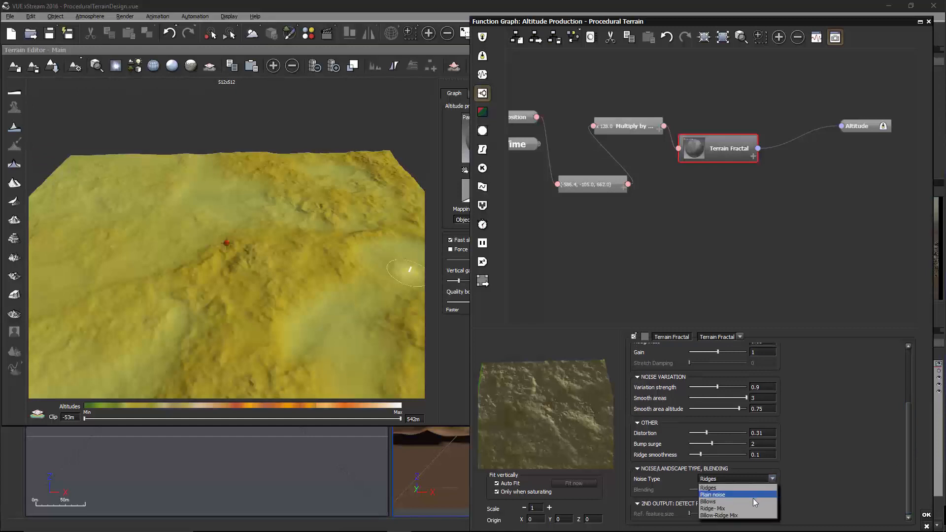
left_click(752, 501)
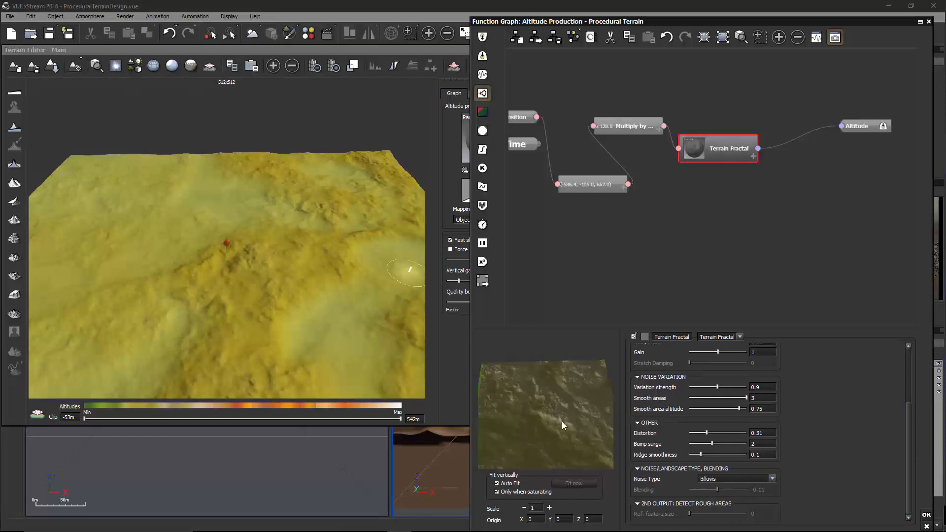
left_click_drag(562, 422, 576, 420)
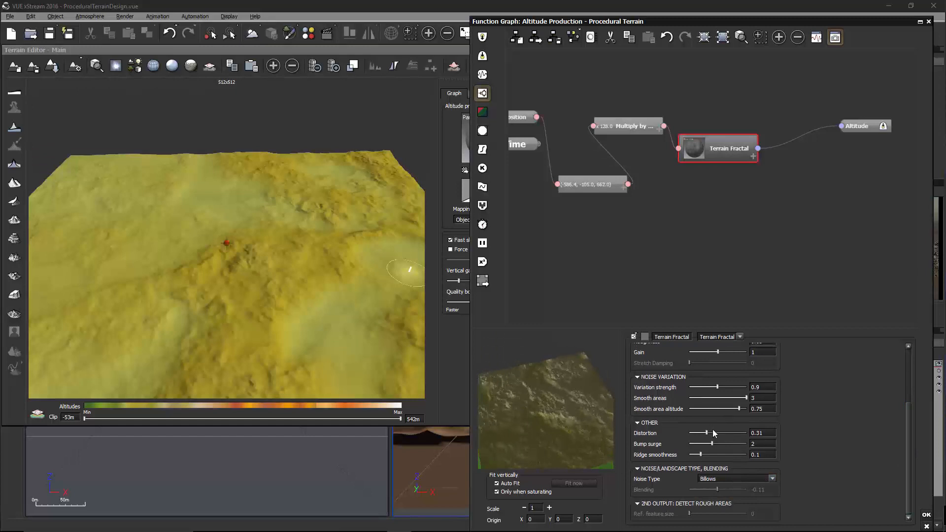
left_click_drag(711, 444, 746, 433)
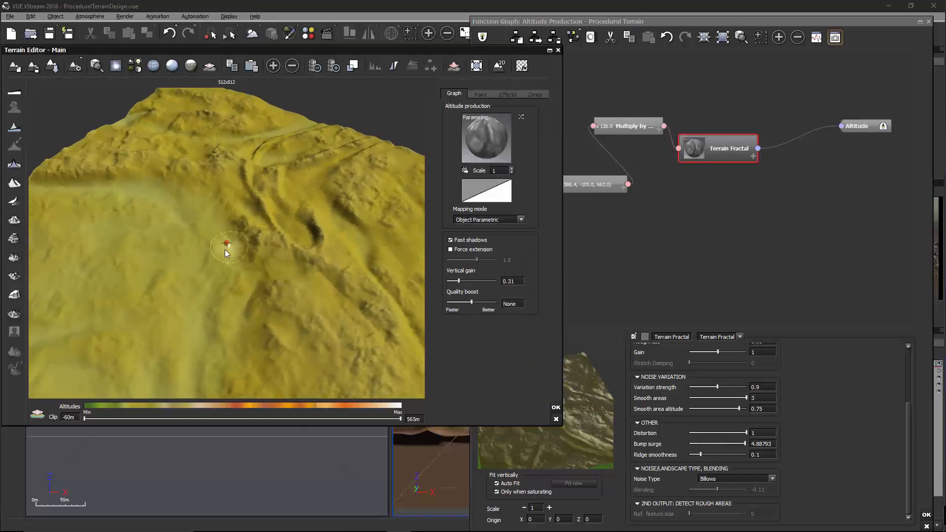
right_click_drag(214, 179, 388, 209)
- Change the fractal node's type to Rocky Mountains and check the resulting terrain
left_click(719, 147)
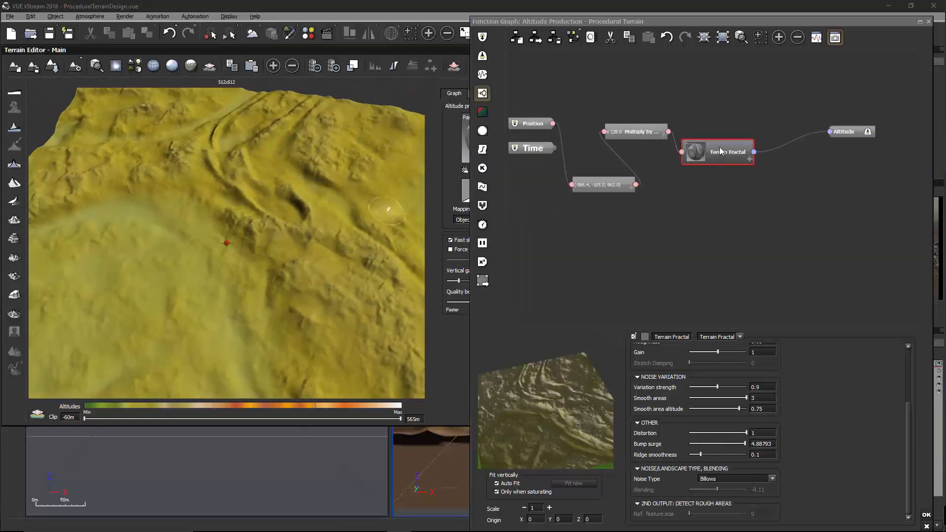
left_click(740, 337)
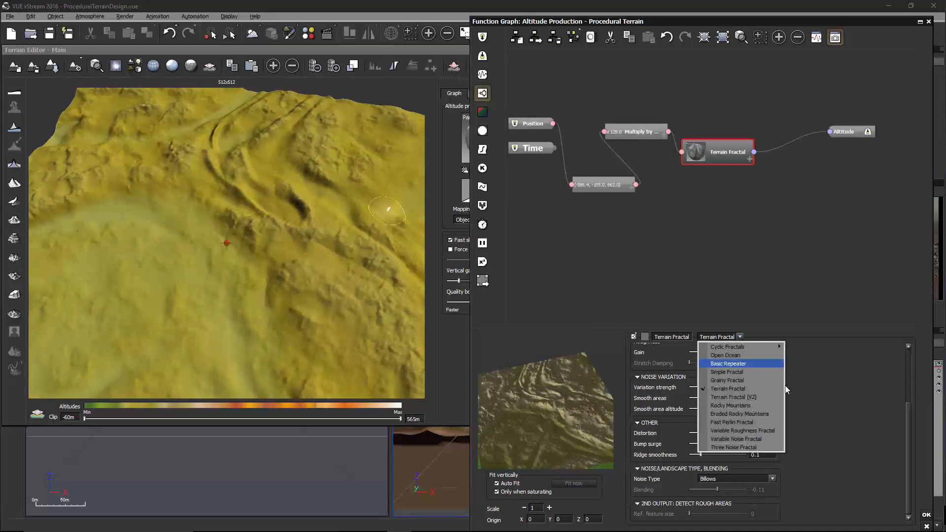
left_click(759, 406)
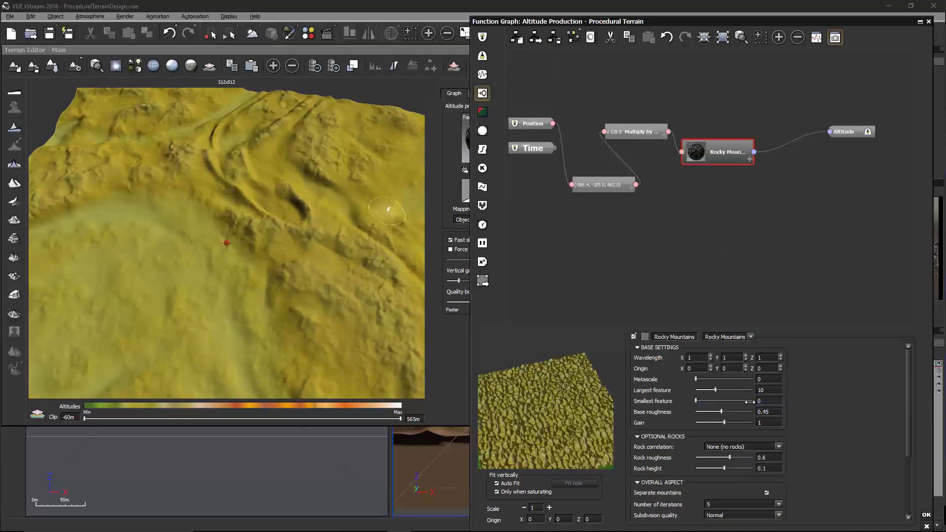
left_click(397, 318)
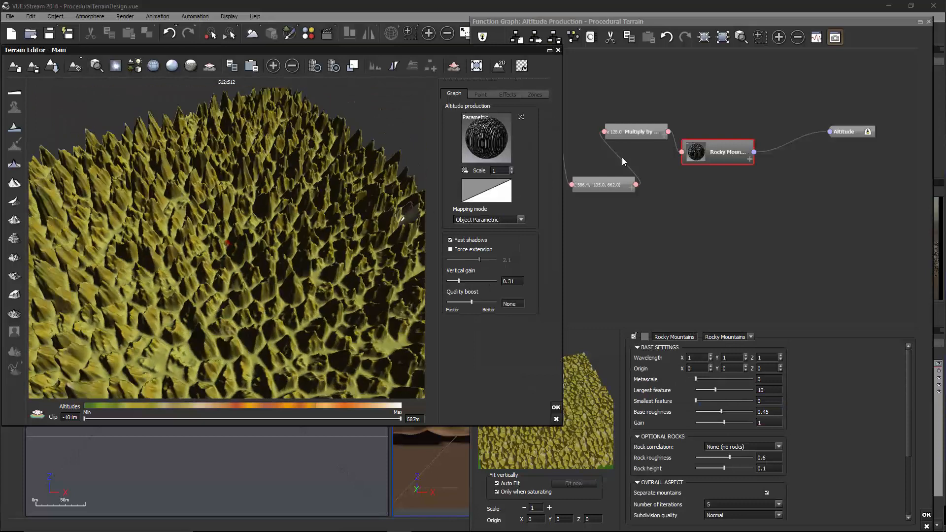
- Set the factor of the Multiply by a Constant node to 8 and inspect the terrain
left_click(640, 134)
double_click(667, 348)
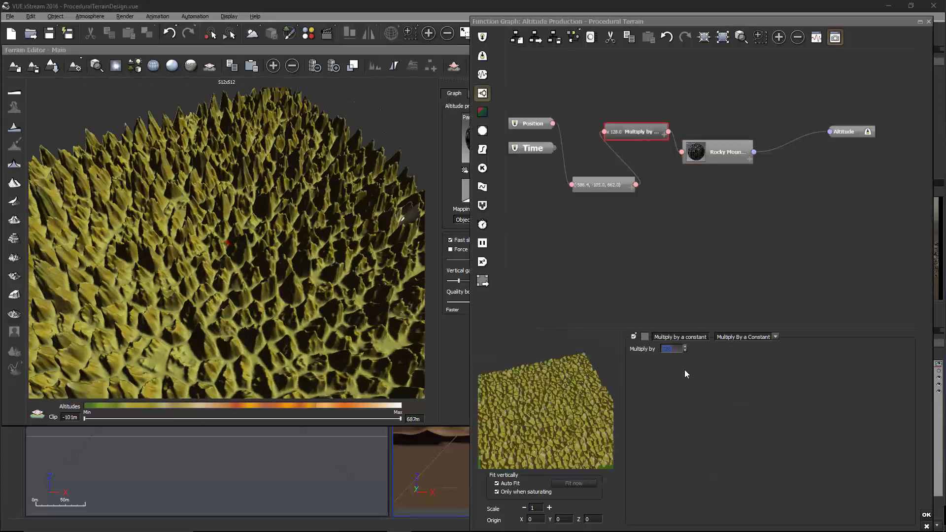
type("16")
key("Return")
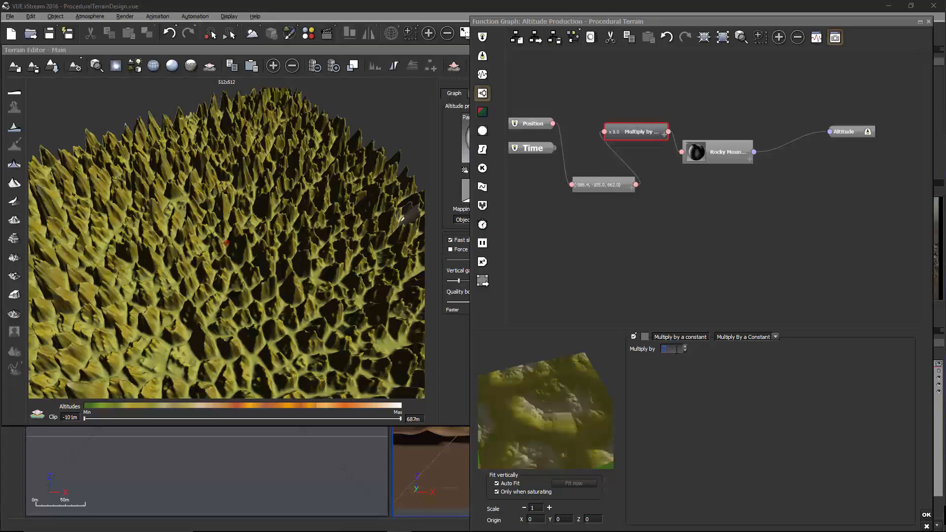
key("Return")
left_click(329, 223)
right_click_drag(330, 223, 342, 324)
- Examine the Rocky Mountains node's overall aspect settings, including its iteration and subdivision quality options, alongside the terrain
left_click(732, 158)
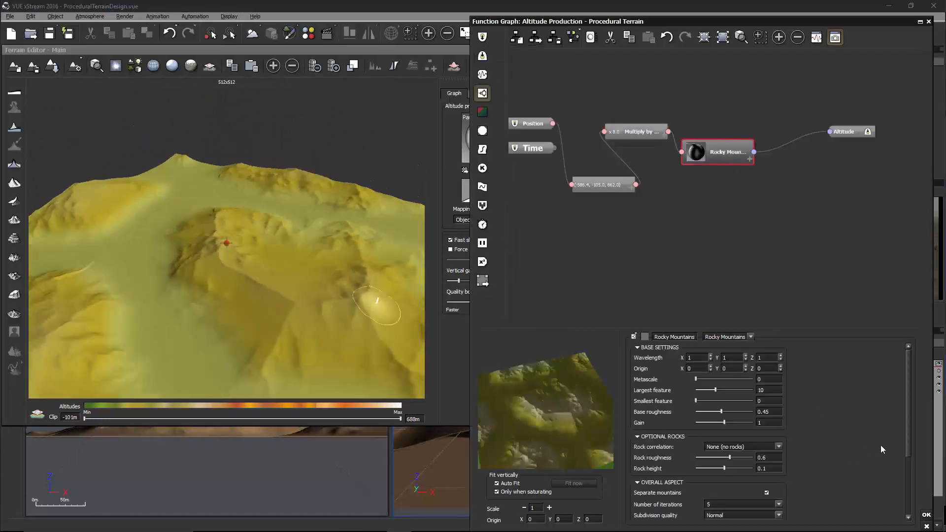
left_click_drag(906, 413, 917, 469)
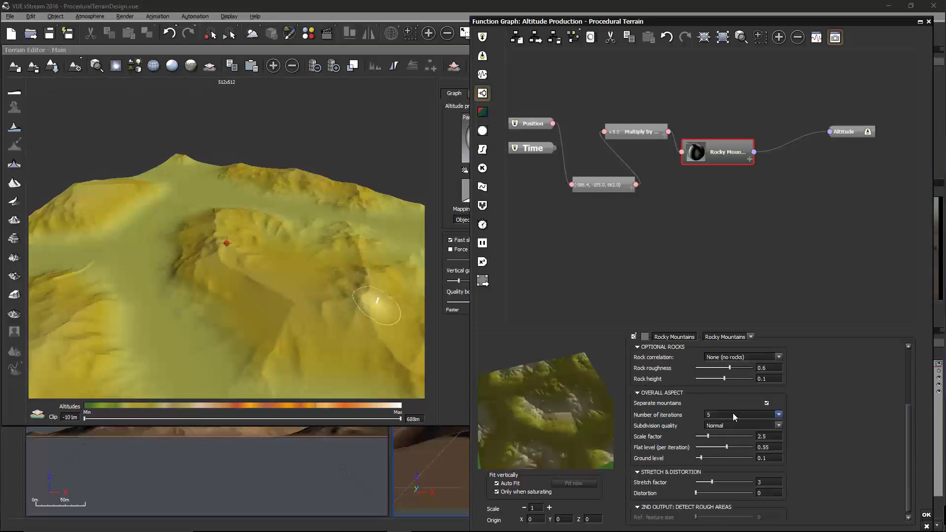
left_click(780, 415)
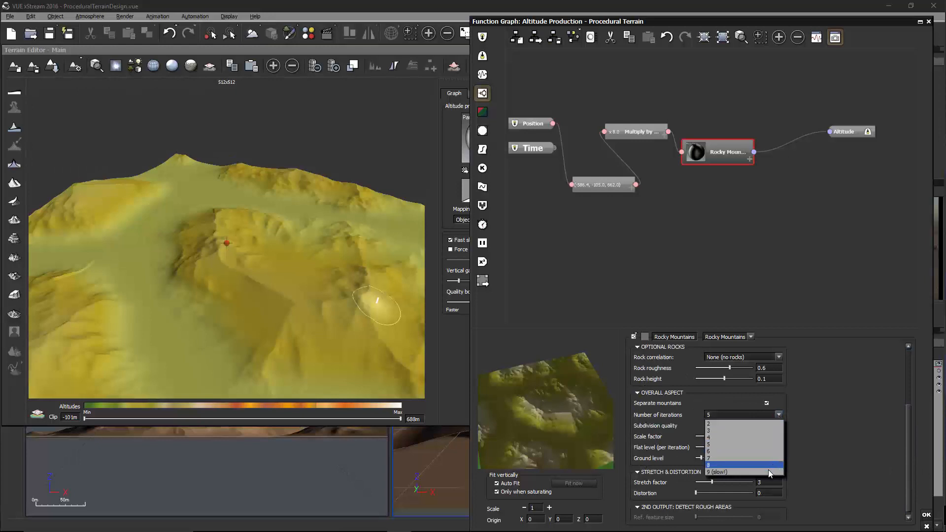
left_click(853, 414)
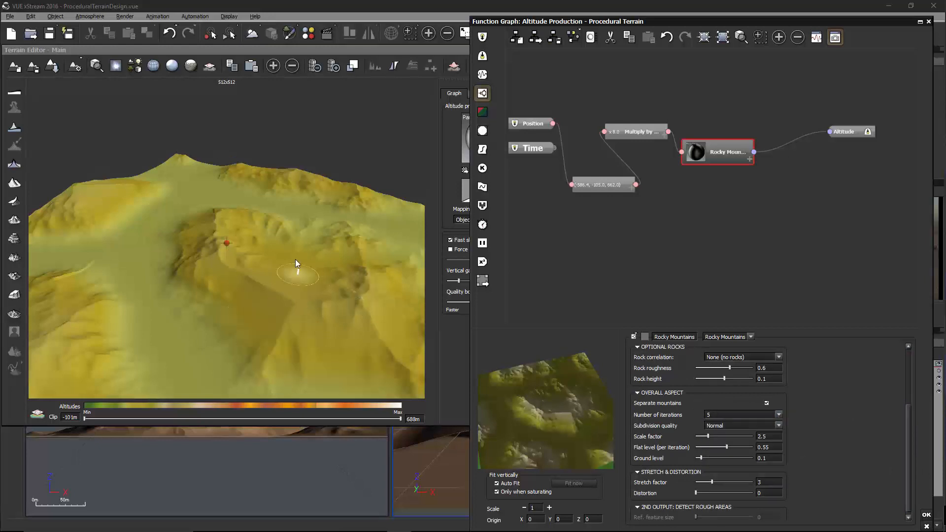
mouse_move(300, 270)
right_mouse_down()
mouse_move(342, 305)
mouse_move(386, 302)
mouse_move(362, 314)
mouse_move(227, 306)
right_mouse_up()
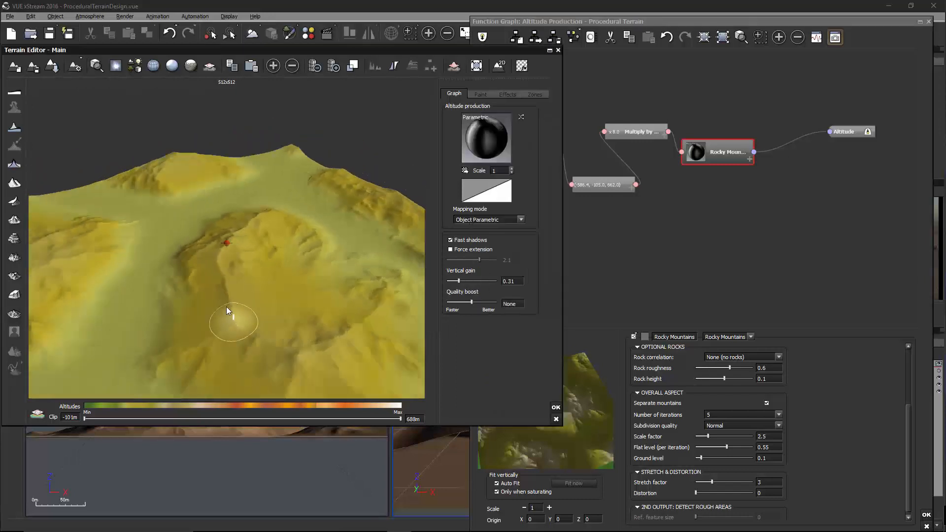
left_click(779, 426)
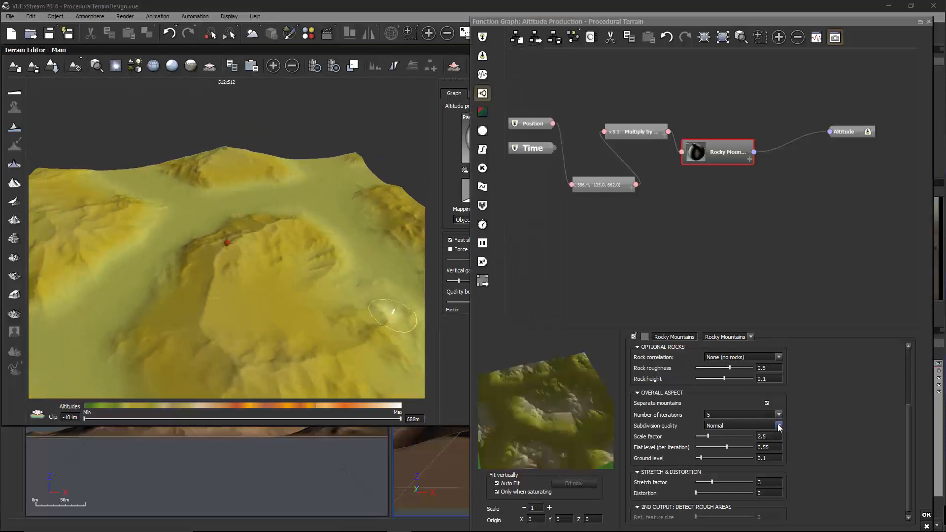
left_click(805, 402)
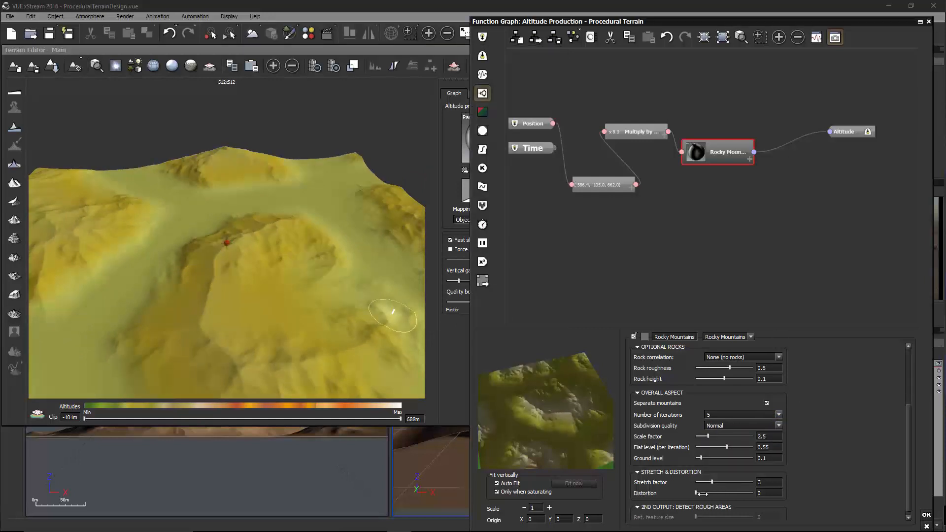
- Set the Rocky Mountains node's distortion to about 1.26 and inspect the terrain from another angle
left_click_drag(702, 494, 731, 493)
left_click(270, 303)
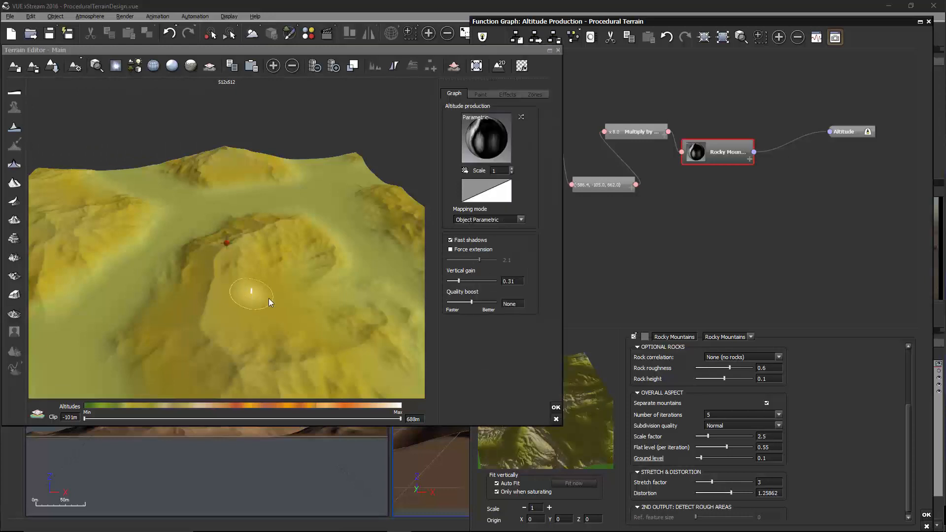
right_click_drag(269, 300, 393, 335)
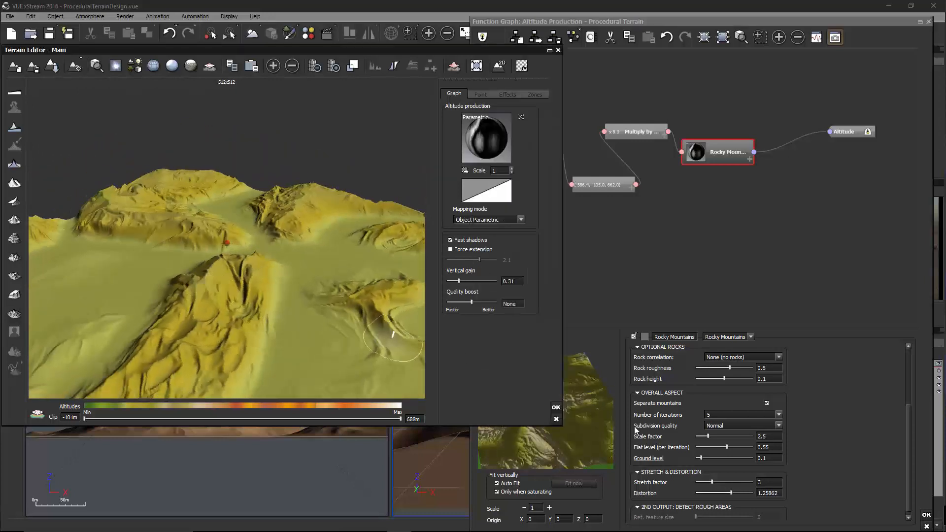
- Set the Rocky Mountains node's stretch factor to about 7.16 and its distortion to about 0.67, and inspect the terrain
double_click(732, 492)
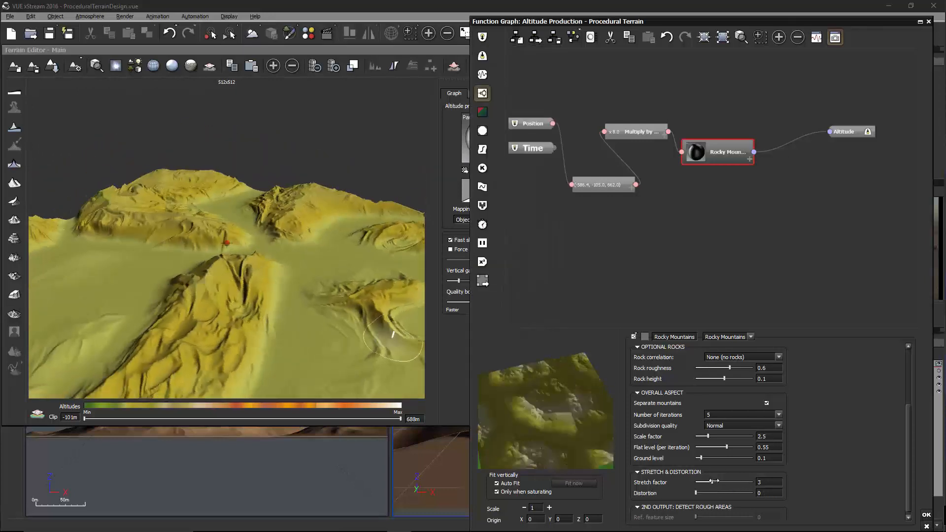
left_click_drag(712, 481, 746, 482)
left_click(715, 494)
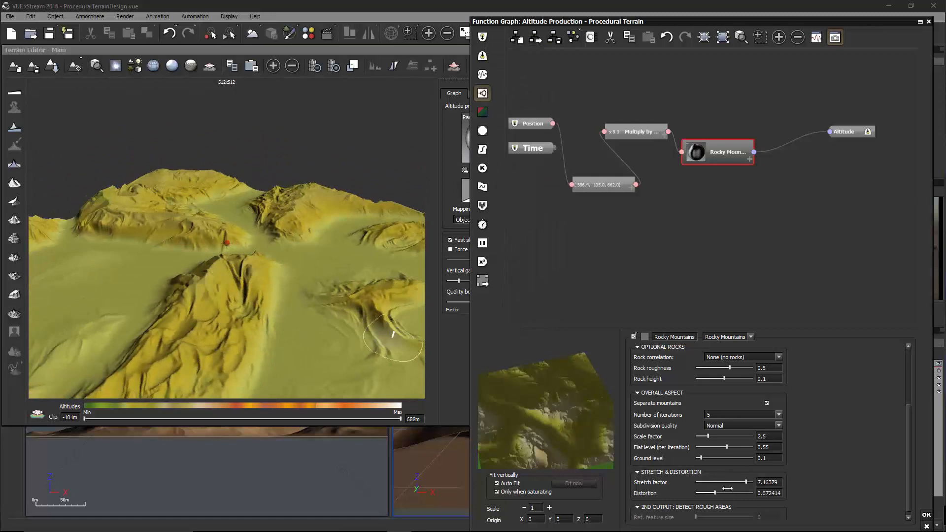
right_click_drag(293, 281, 215, 280)
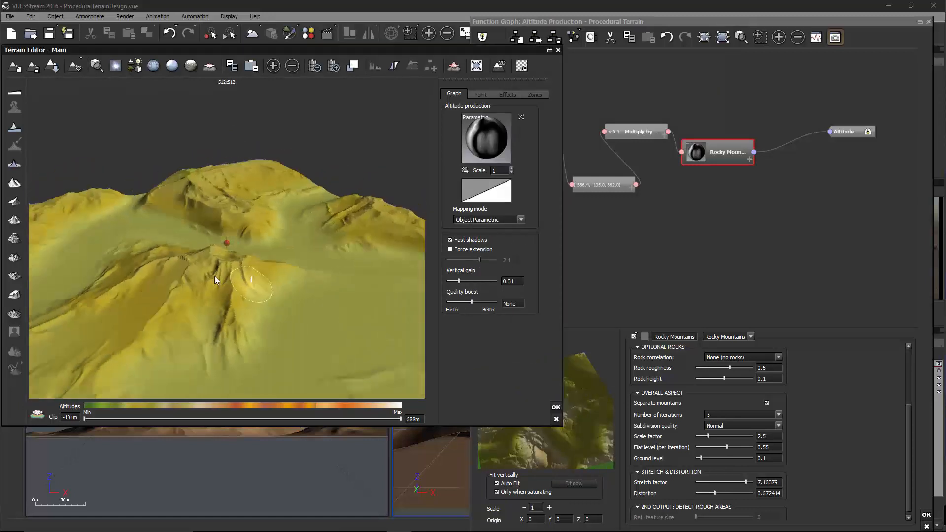
- Change the fractal node's type to Eroded Rocky Mountains and inspect the resulting terrain
left_click(750, 337)
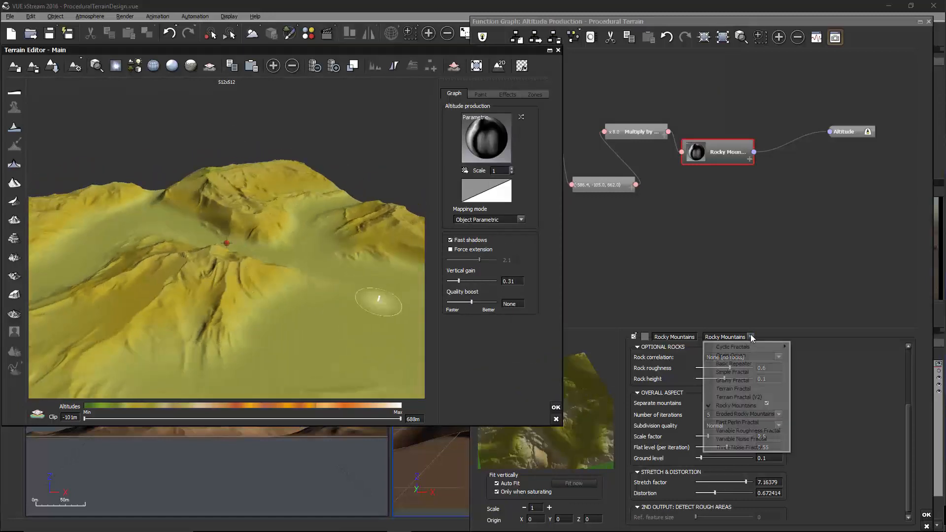
left_click(776, 416)
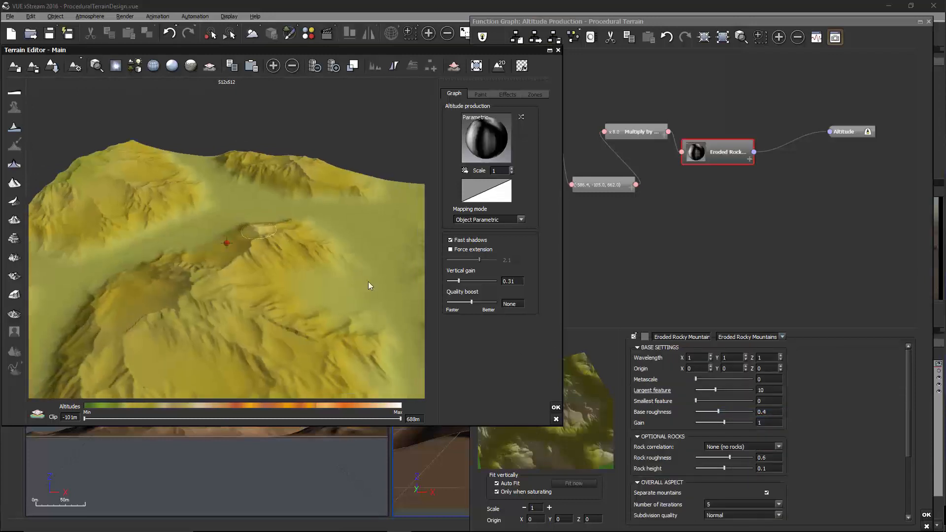
right_click_drag(369, 282, 168, 301)
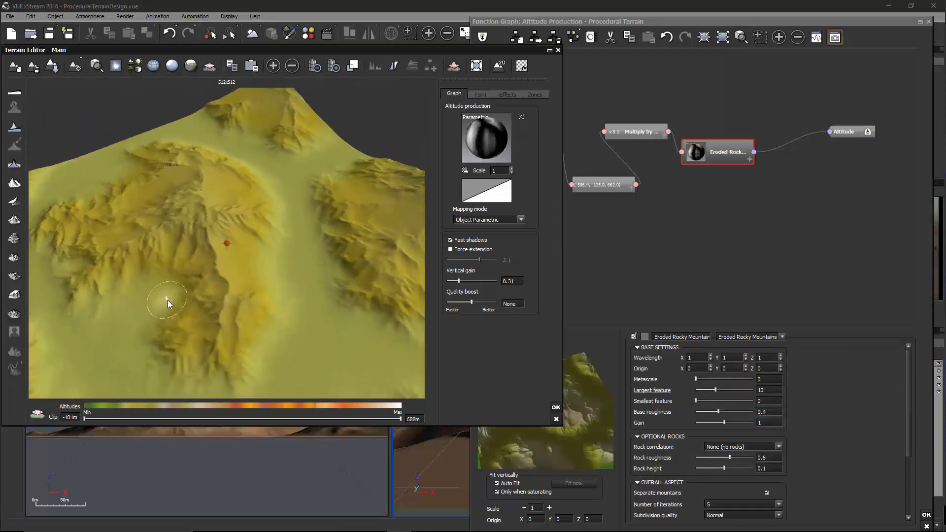
- Delete the Eroded Rocky Mountains node from the altitude graph
left_click(738, 231)
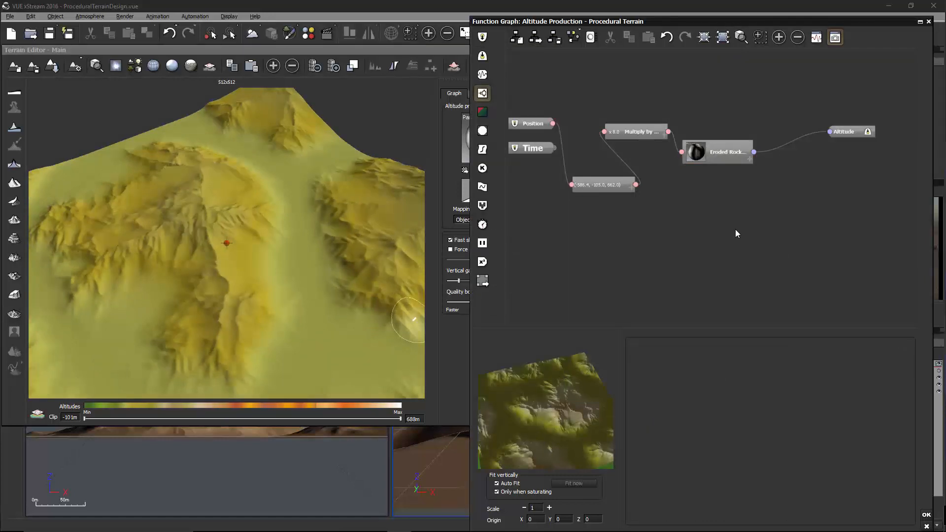
left_click_drag(726, 156, 735, 131)
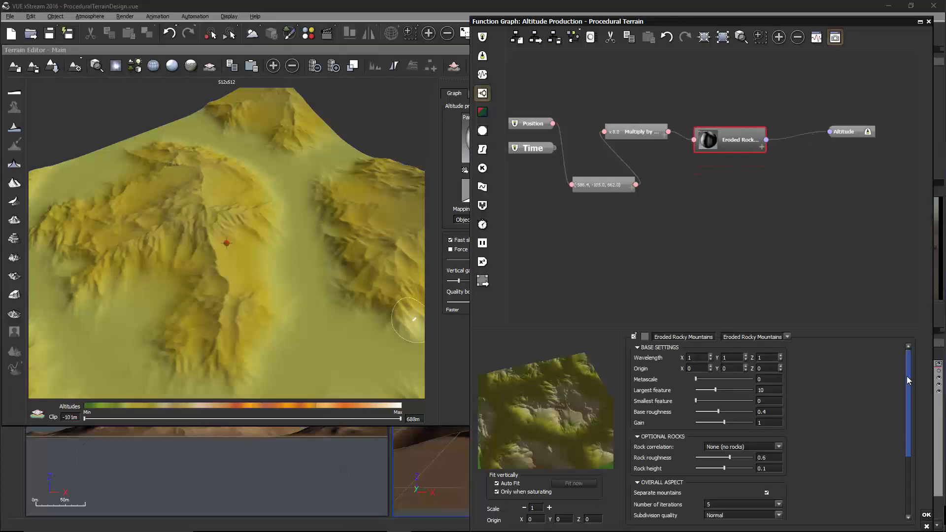
scroll(908, 380, "down", 5)
scroll(907, 385, "up", 5)
scroll(788, 237, "up", 1)
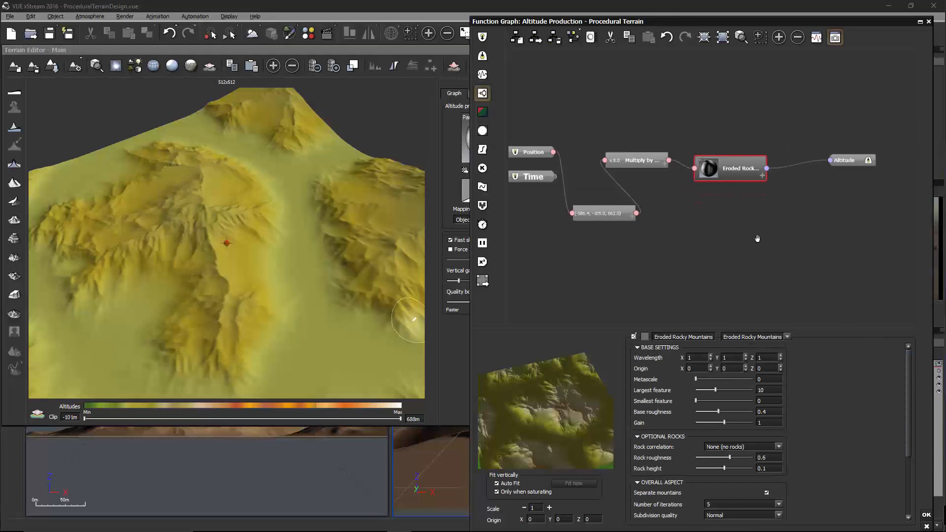
key("Delete")
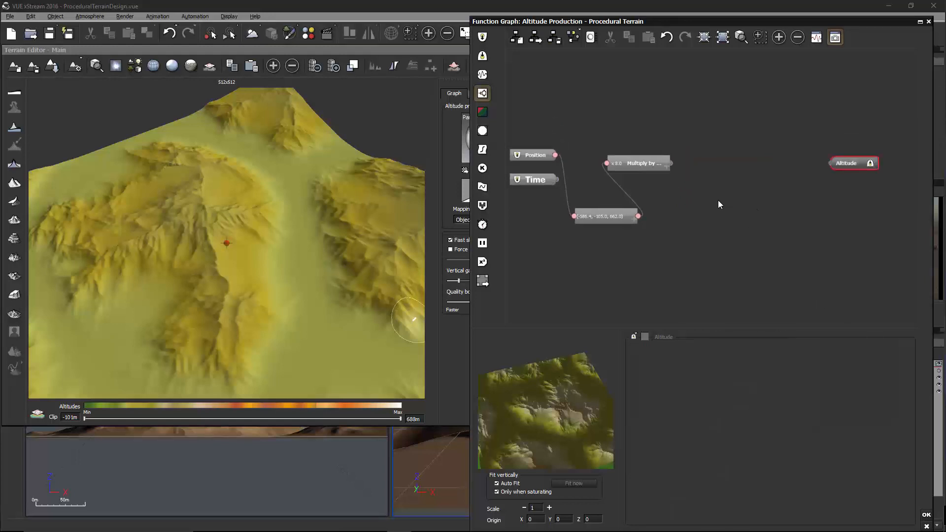
- Set the factor of the Multiply by a Constant node to 128 and check the terrain
left_click(632, 164)
double_click(673, 349)
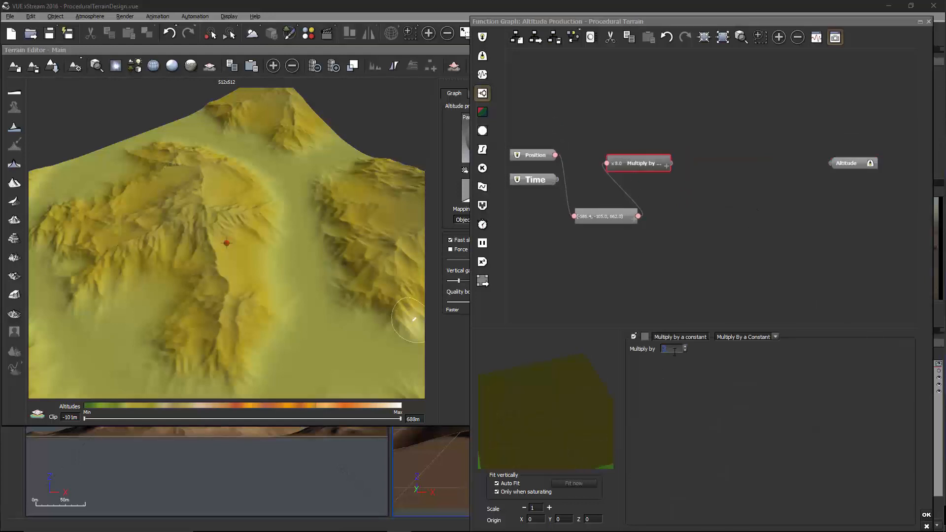
left_click(715, 175)
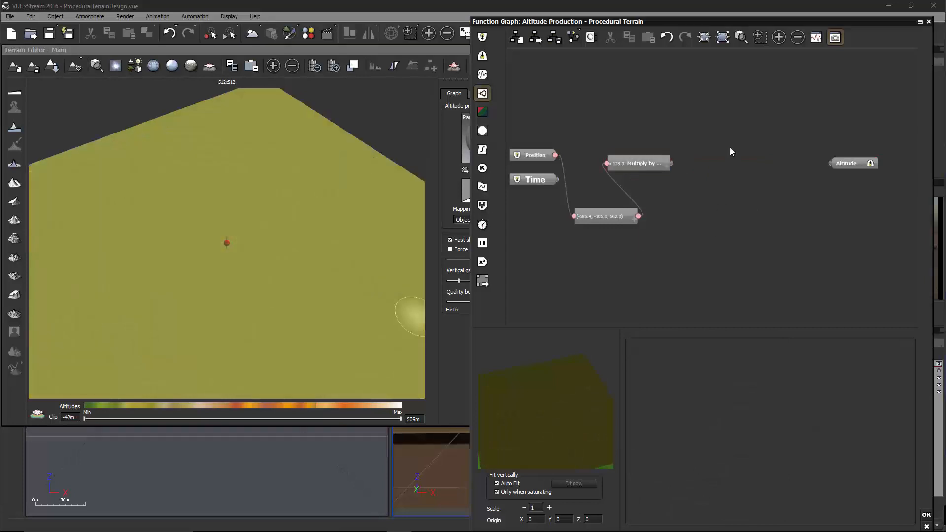
left_click(247, 220)
left_click(695, 156)
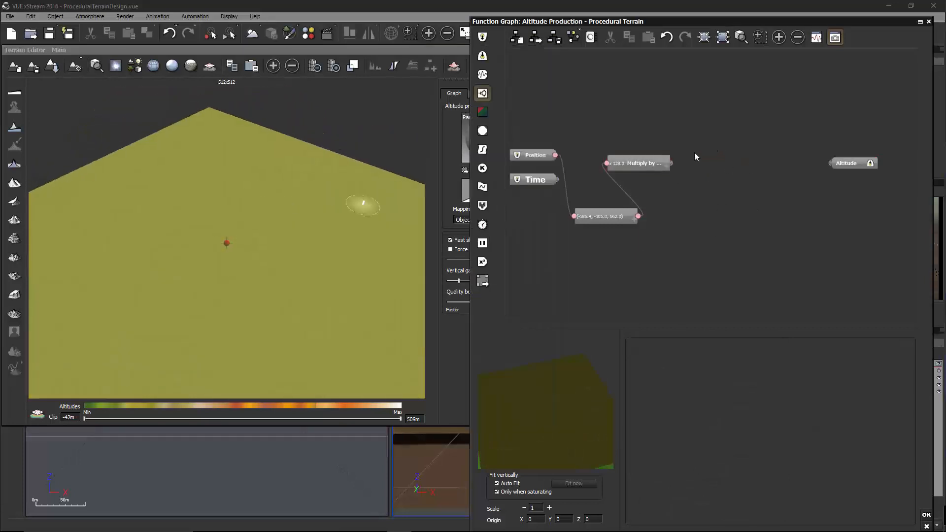
- Add a Variable Roughness Fractal node and connect it between the Multiply by a Constant node and the Altitude output
right_click(721, 159)
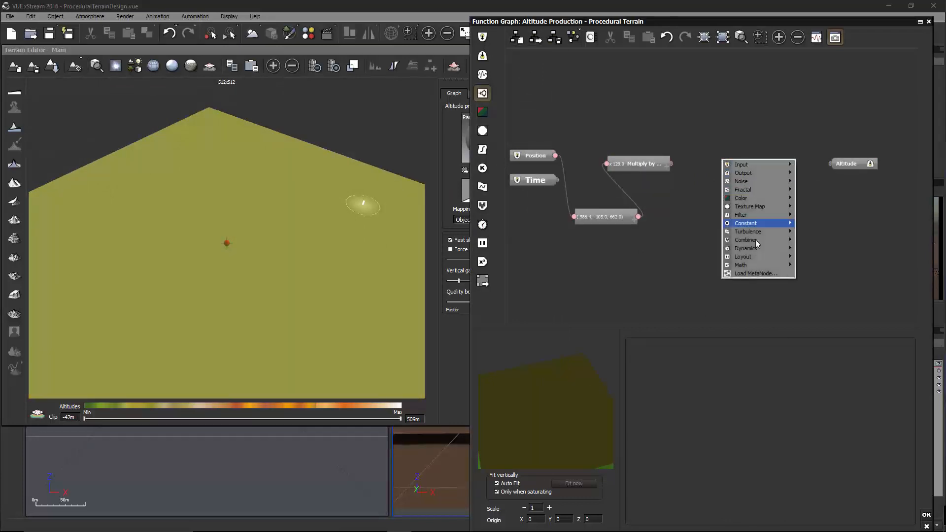
mouse_move(761, 190)
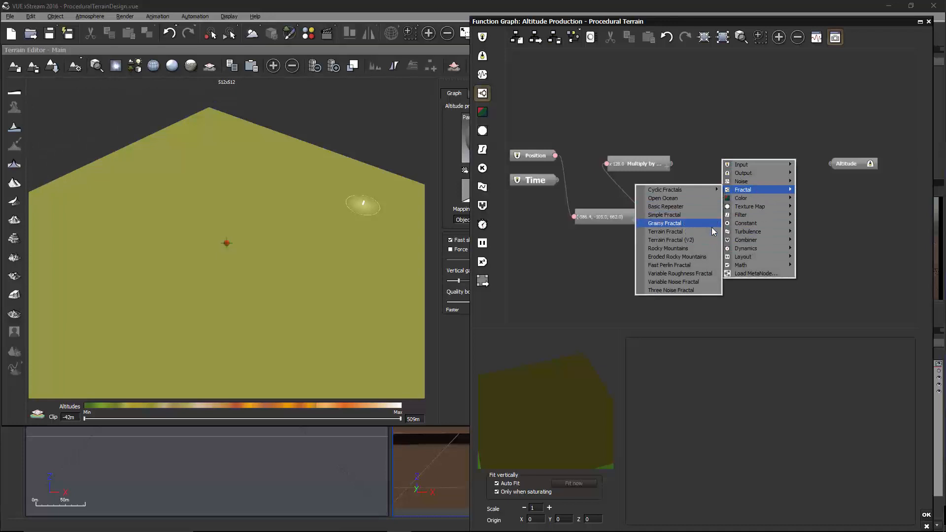
left_click(711, 276)
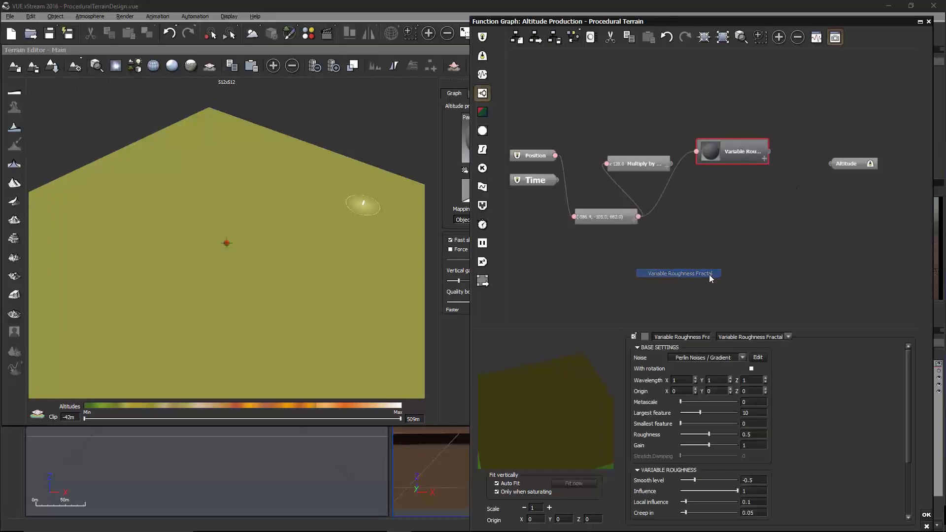
left_click_drag(723, 162, 668, 164)
left_click_drag(754, 193, 734, 147)
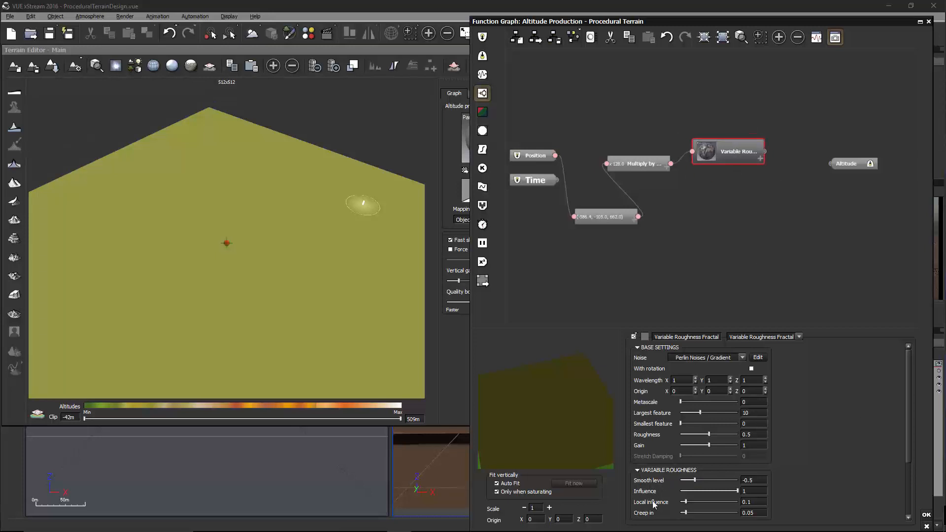
mouse_move(731, 167)
left_mouse_down()
mouse_move(714, 174)
mouse_move(729, 175)
left_mouse_up()
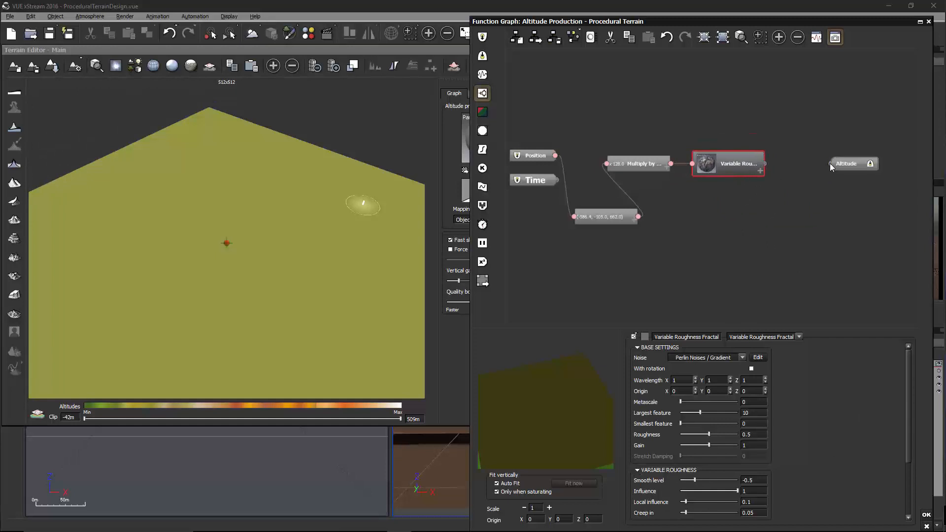
left_click_drag(830, 163, 738, 155)
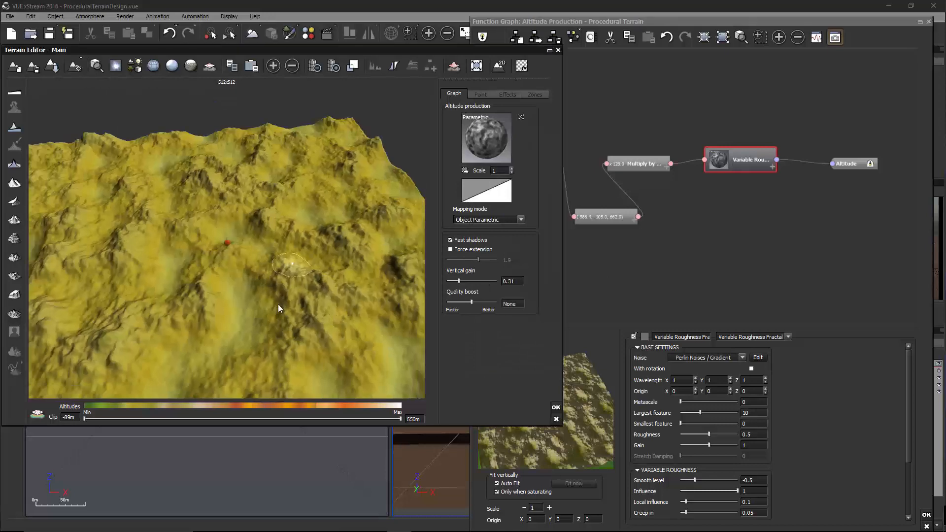
- Set the Variable Roughness Fractal's noise to Terrain Perlin from the Perlin Noises
left_click(743, 358)
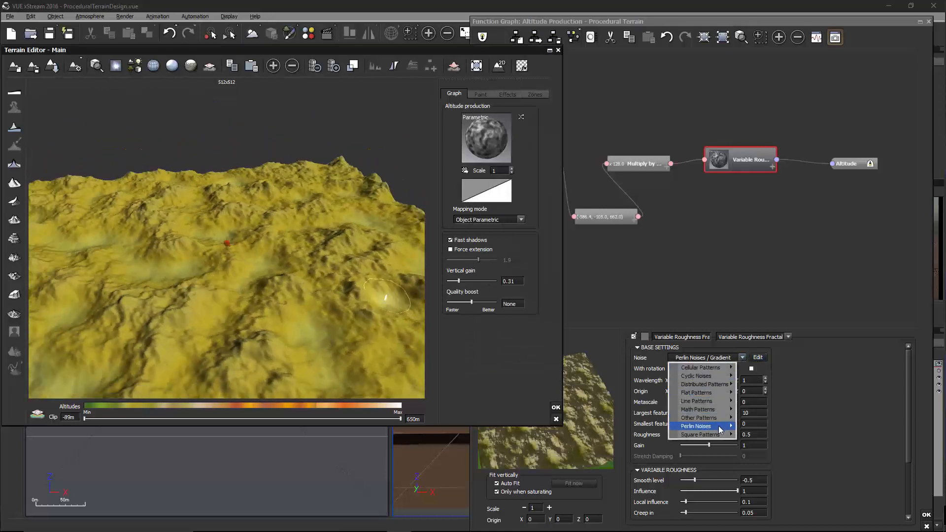
mouse_move(721, 426)
left_click(617, 495)
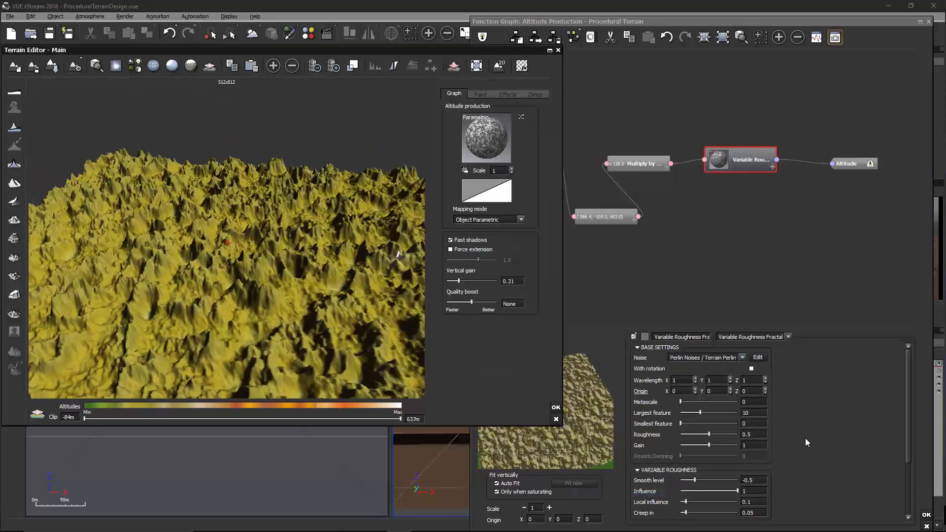
- Set the Variable Roughness Fractal's largest feature to about 117 and inspect the terrain
left_click_drag(727, 411, 734, 409)
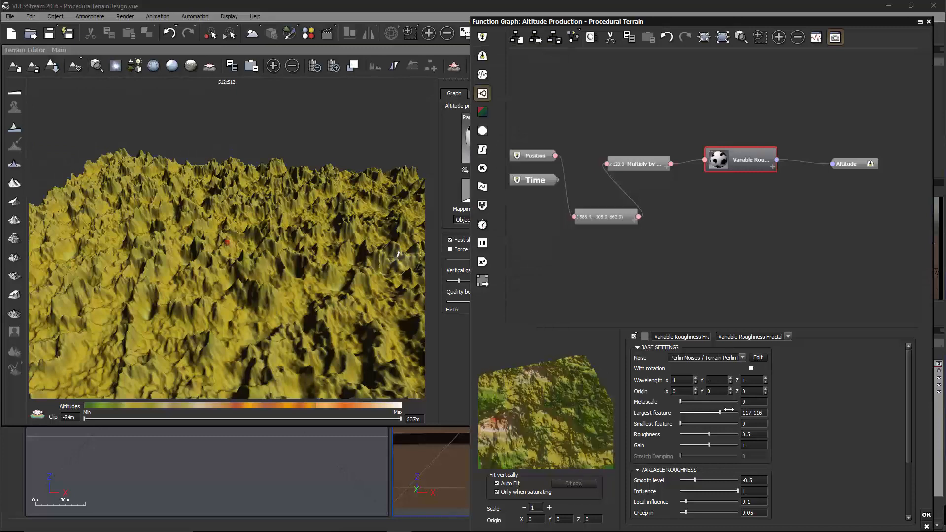
left_click(303, 268)
left_click_drag(304, 269, 587, 410)
- Reduce the Variable Roughness Fractal's gain to about 0.34 and inspect the terrain
left_click(732, 442)
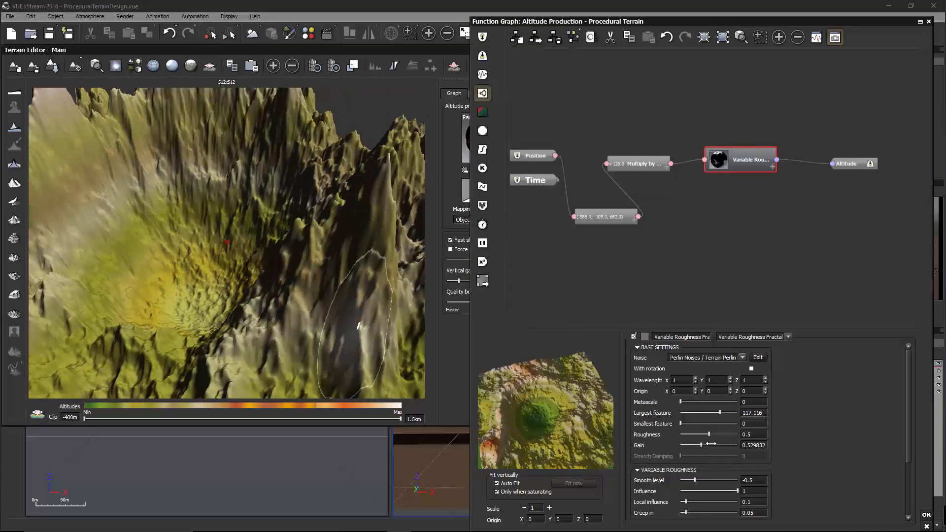
left_click_drag(709, 445, 696, 445)
left_click(345, 270)
left_click_drag(348, 270, 835, 277)
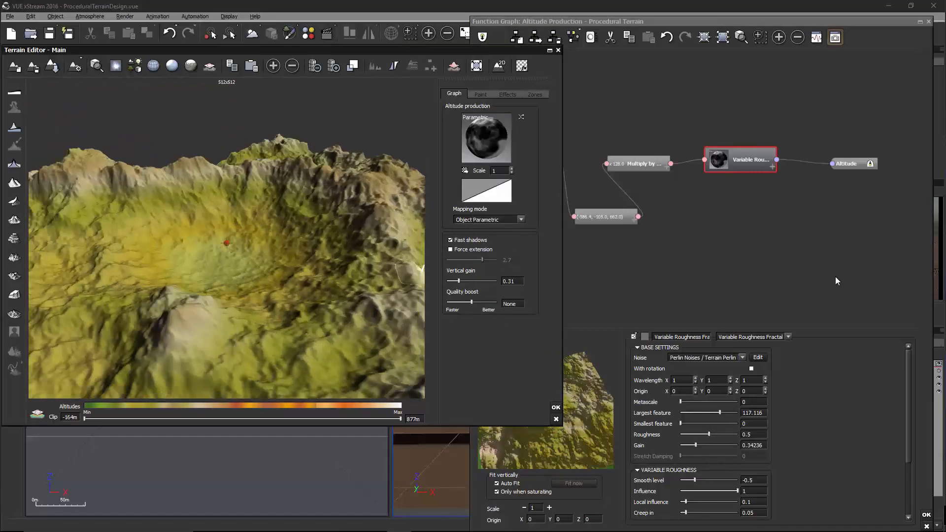
- Expand the Variable Roughness Fractal node to show its inputs and outputs, and reposition it in the graph
left_click(836, 276)
middle_click_drag(772, 241, 844, 230)
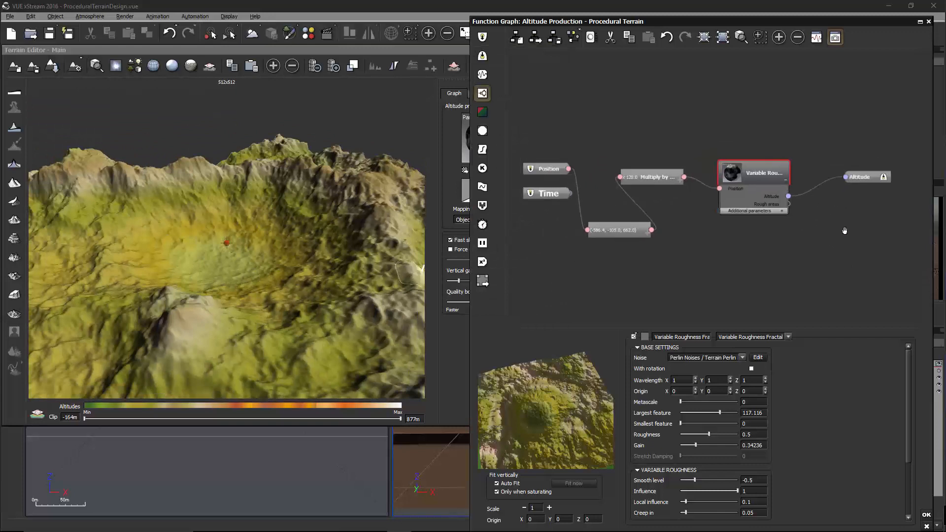
left_click_drag(751, 177, 742, 154)
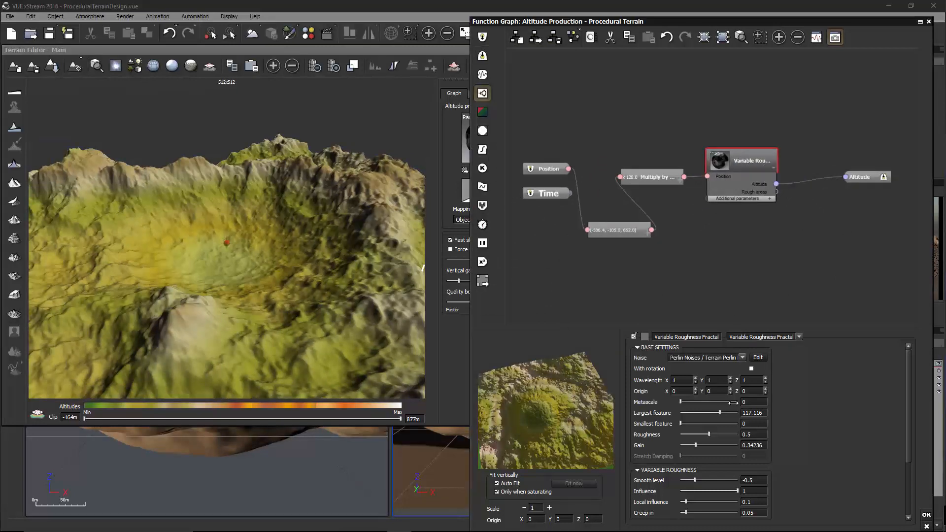
- Try X origins of 10, 20 and 50 for the Variable Roughness Fractal and inspect how the terrain shifts
left_click_drag(745, 165, 742, 162)
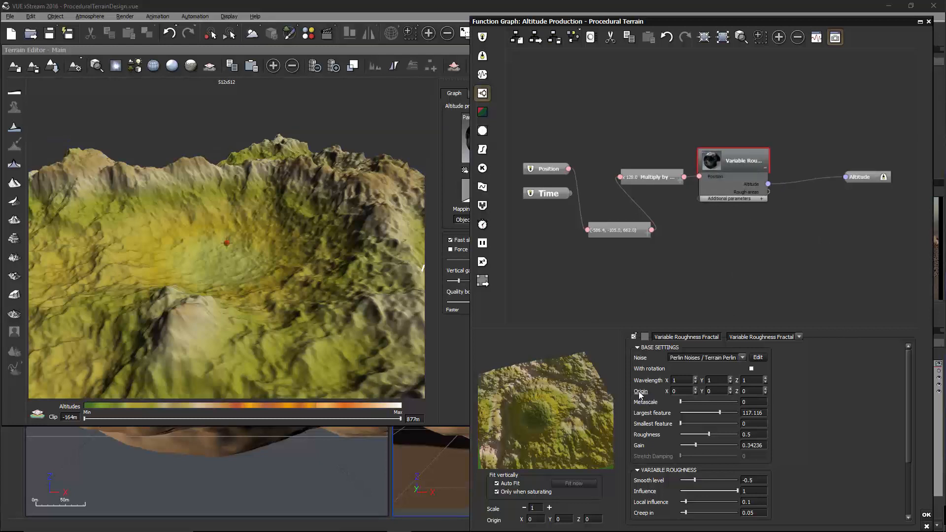
left_click(680, 390)
key("Return")
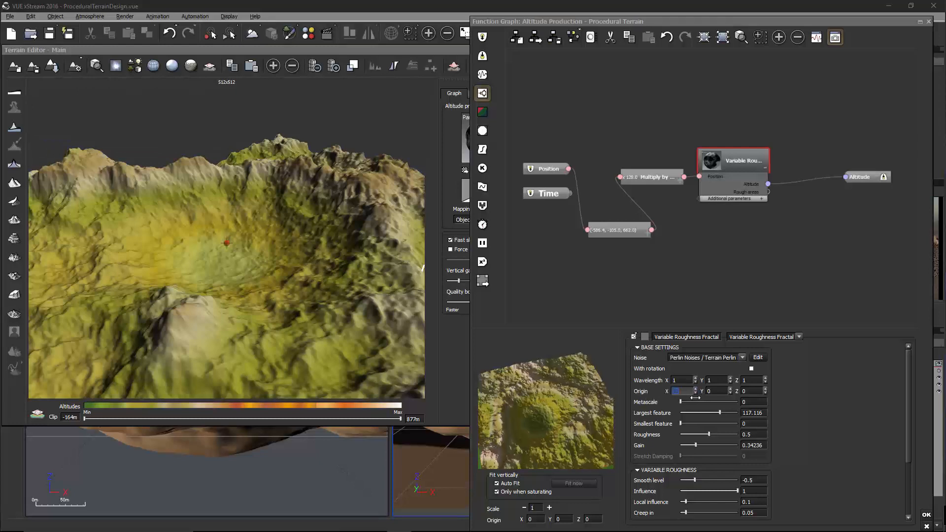
mouse_move(353, 295)
right_mouse_down()
mouse_move(310, 275)
mouse_move(341, 295)
right_mouse_up()
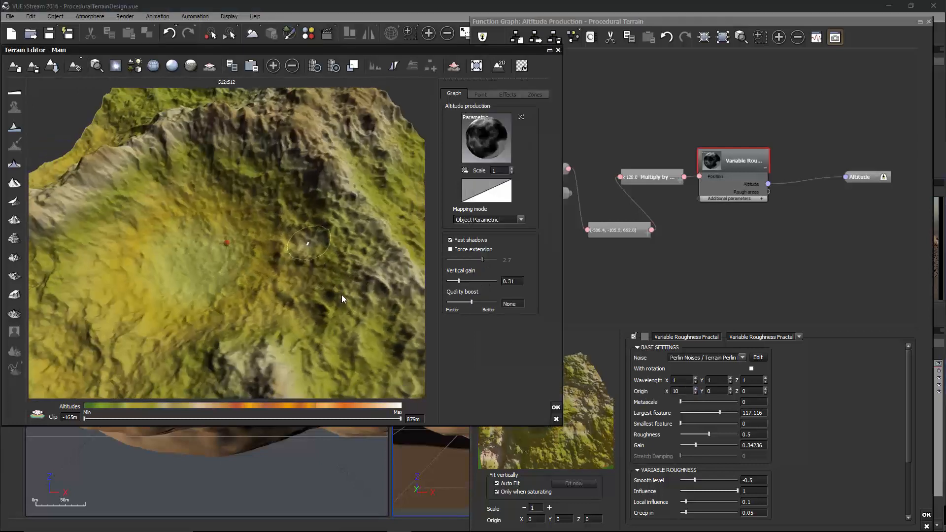
left_click(685, 392)
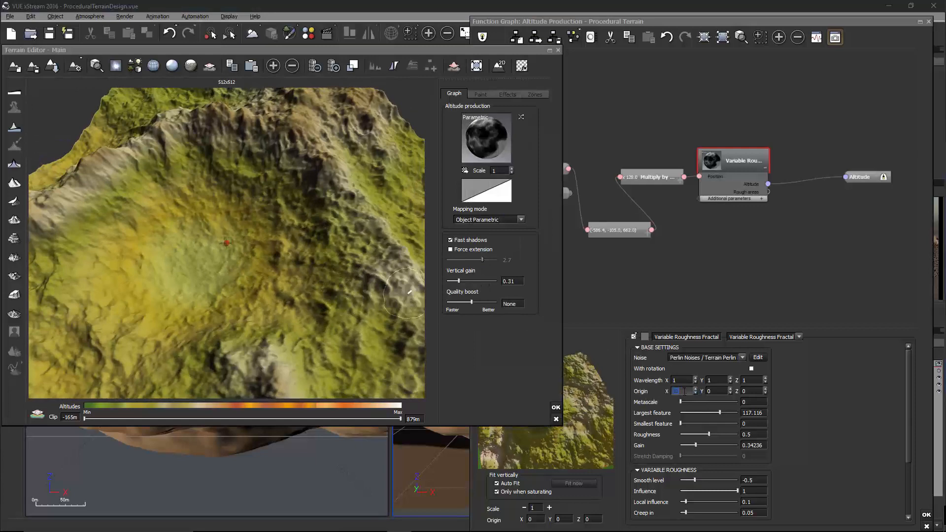
type("20")
key("Return")
type("50")
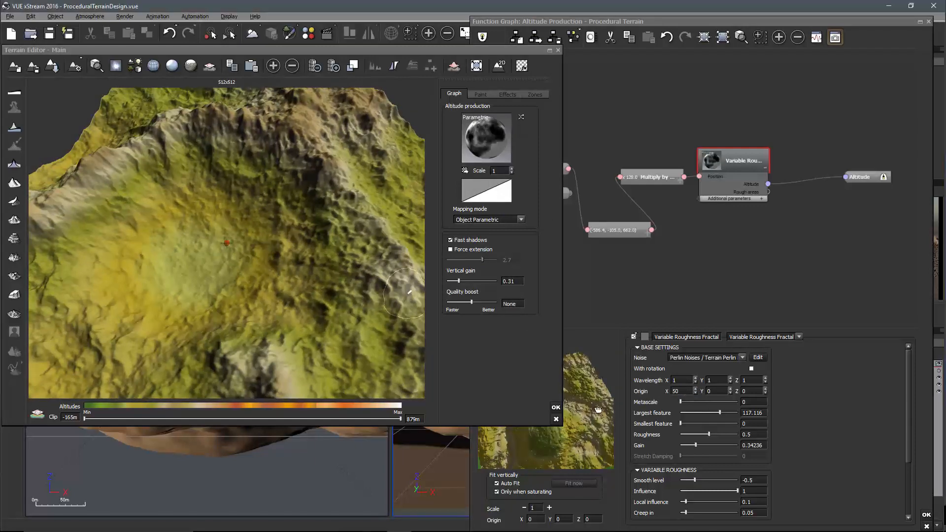
key("Return")
left_click(406, 240)
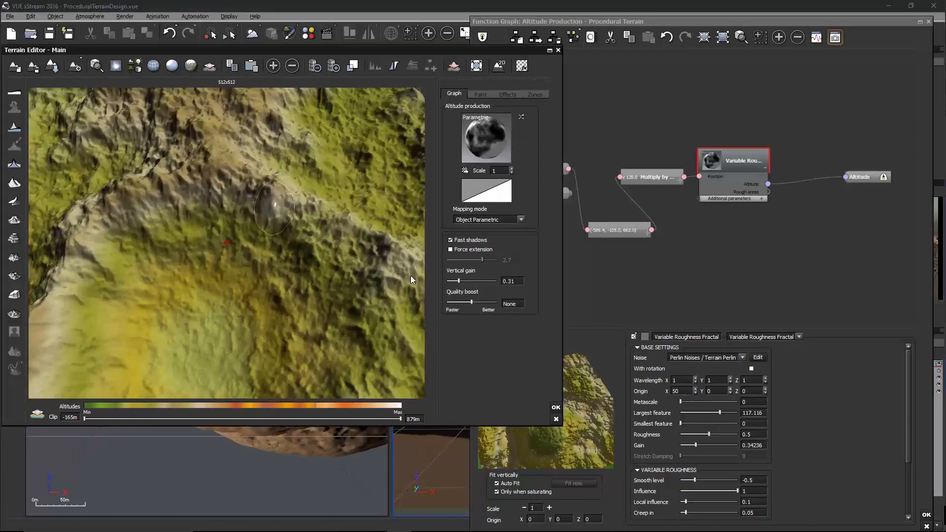
- Try further X origin values for the Variable Roughness Fractal and return the X origin to 0
left_click(906, 438)
left_click(686, 392)
type("5")
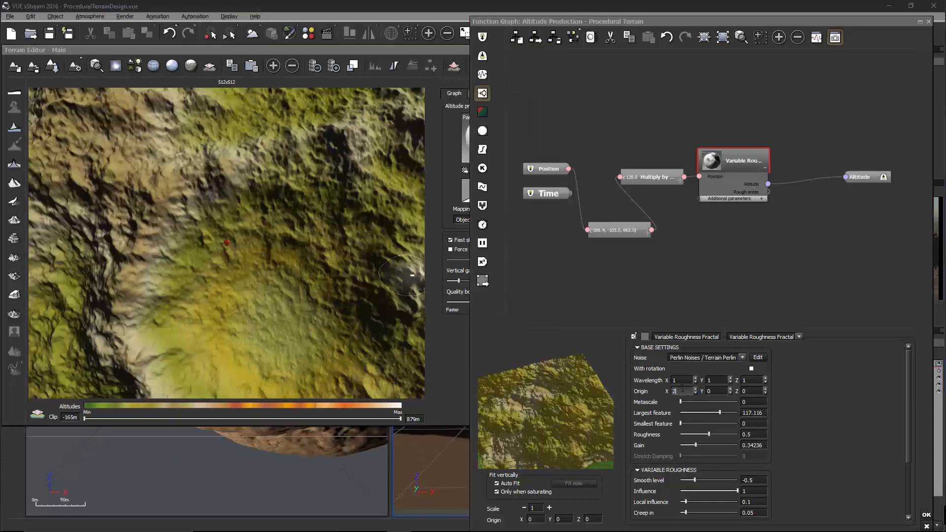
key("Return")
key("Return")
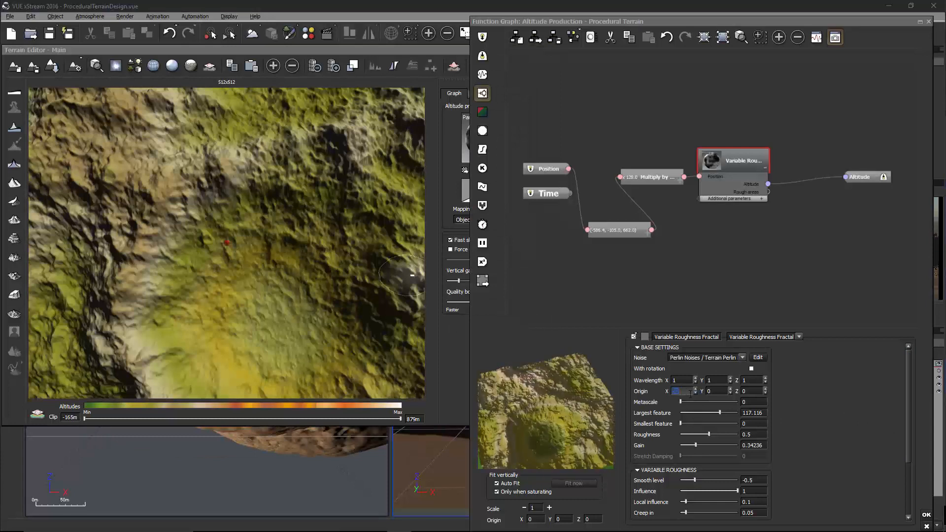
key("Return")
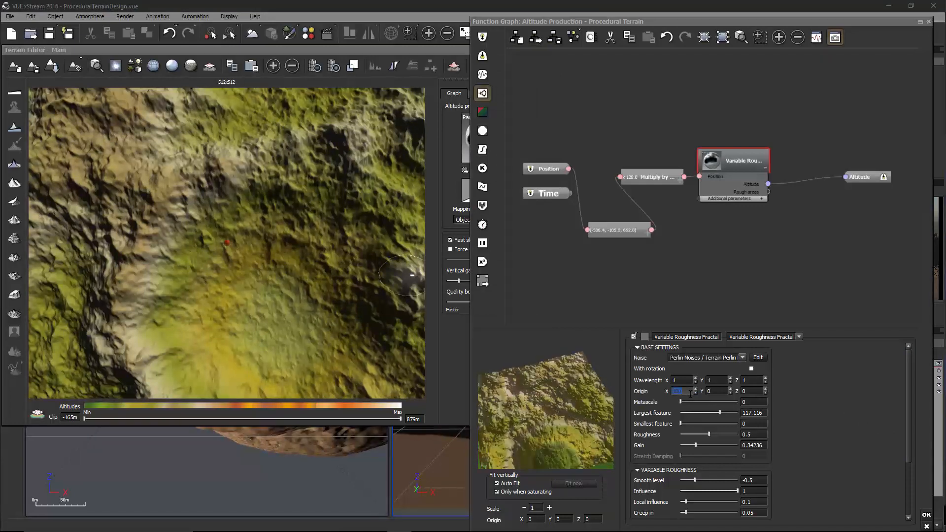
type("0")
key("Tab")
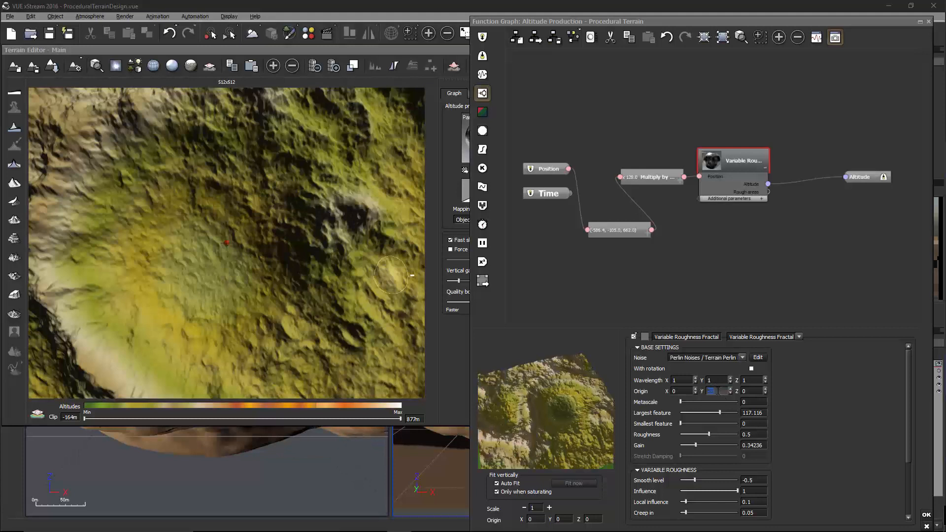
- Keep the fractal's Y origin at 0, try other Z origin values and return the Z origin to 0
type("0")
key("Tab")
type("5")
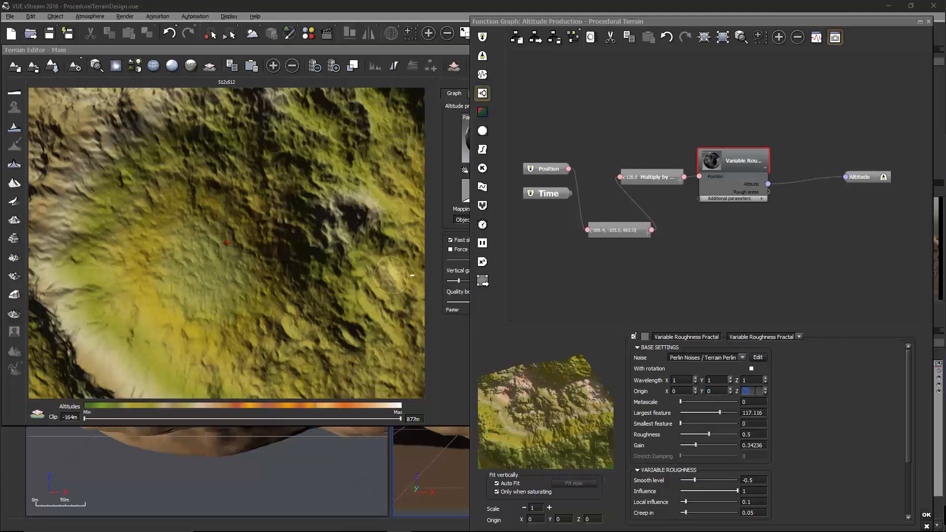
key("Return")
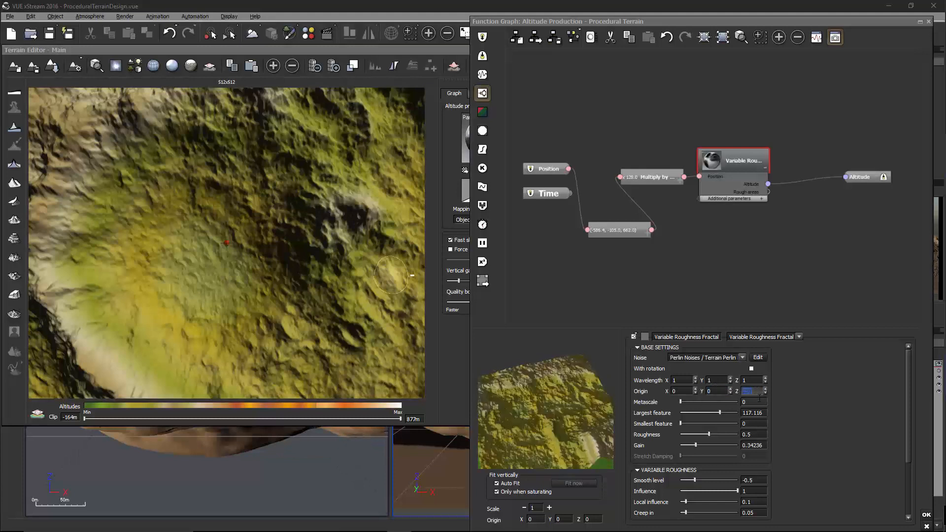
type("1")
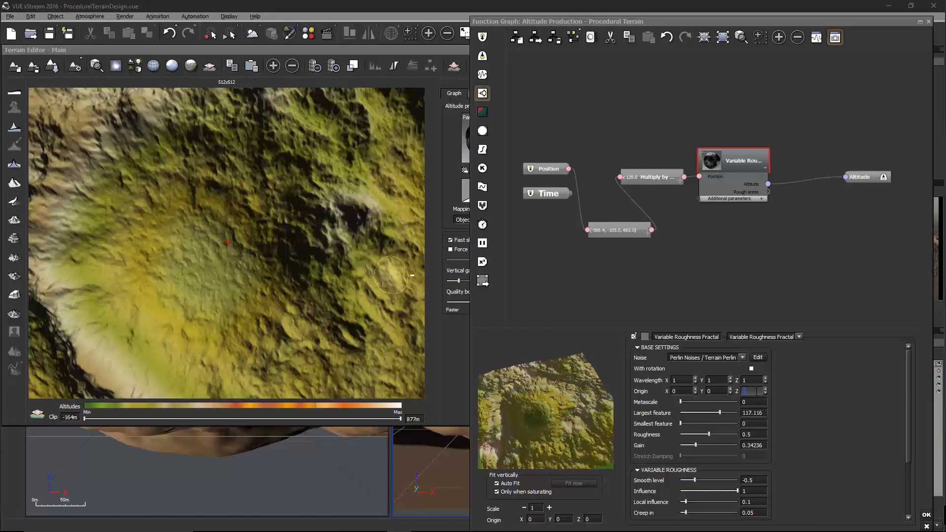
- Connect the fractal's Origin parameter to a Constant Vector node and rearrange both nodes in the graph
left_click(642, 393)
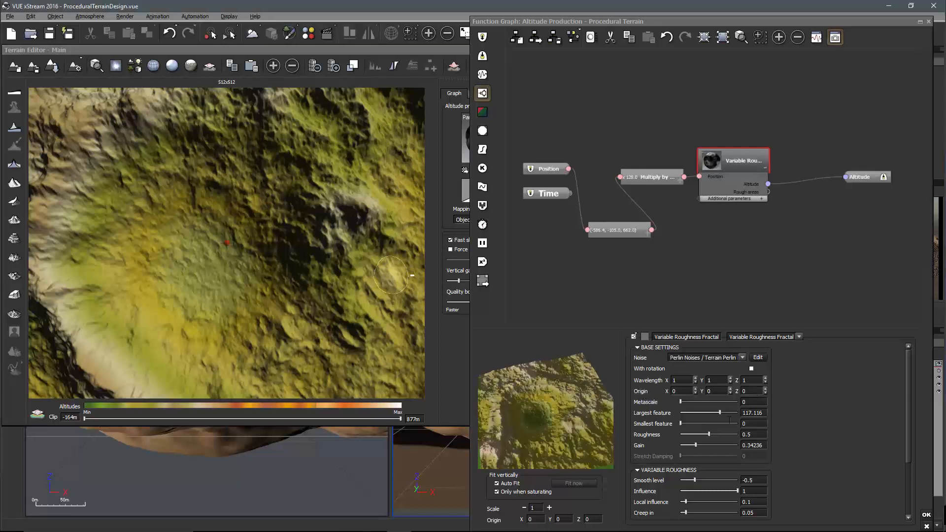
right_click(643, 393)
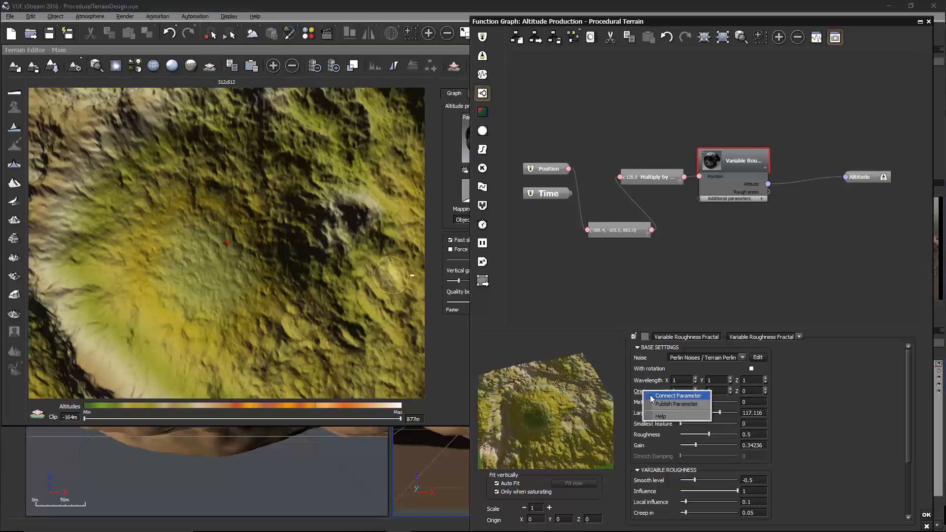
left_click(675, 397)
left_click_drag(660, 200, 678, 279)
left_click_drag(735, 150, 786, 156)
mouse_move(664, 282)
left_mouse_down()
mouse_move(640, 279)
mouse_move(673, 264)
mouse_move(672, 283)
left_mouse_up()
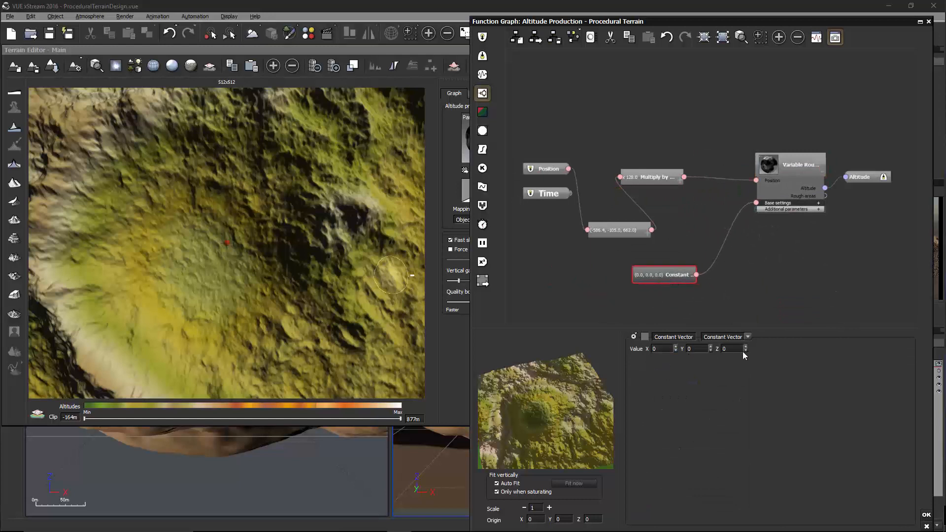
mouse_move(655, 285)
left_mouse_down()
mouse_move(636, 282)
mouse_move(657, 285)
left_mouse_up()
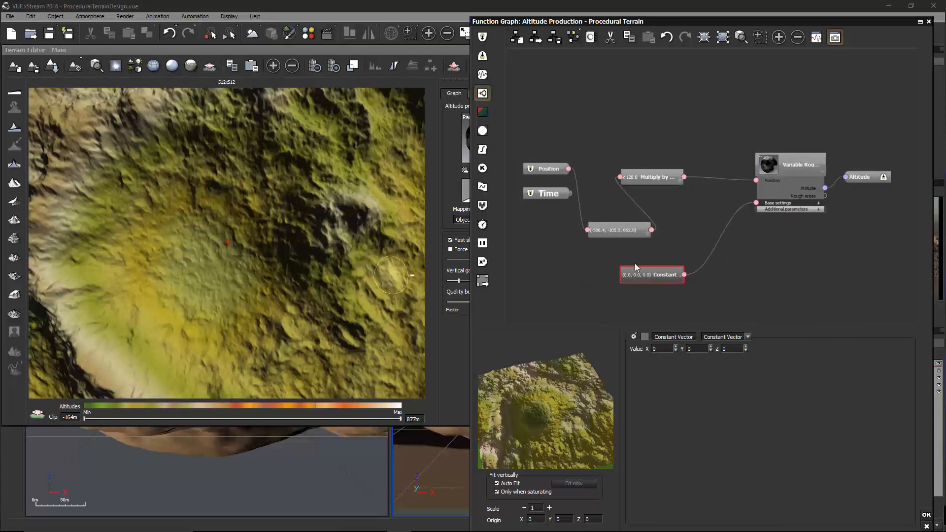
- Replace the Constant Vector with a Simple Turbulence node and feed it from the Multiply by a Constant output, spreading the nodes apart
left_click(481, 188)
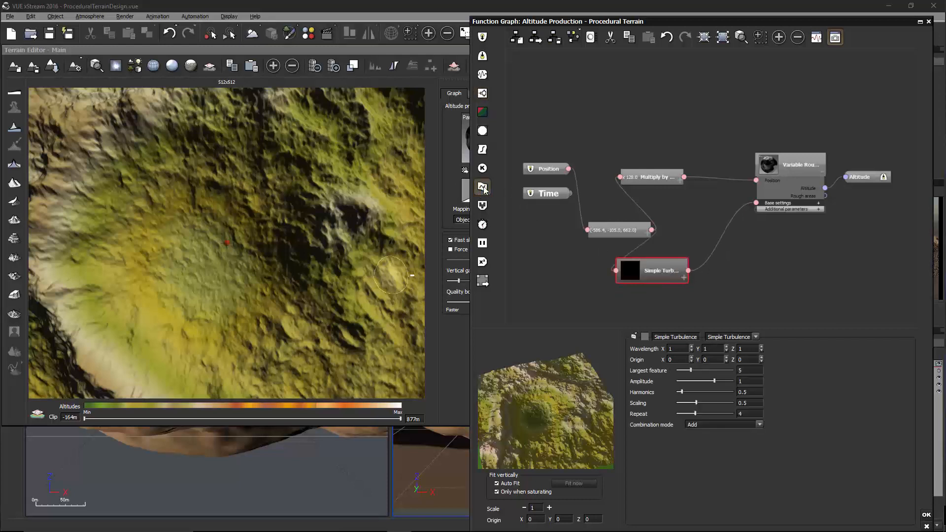
left_click_drag(658, 277, 722, 271)
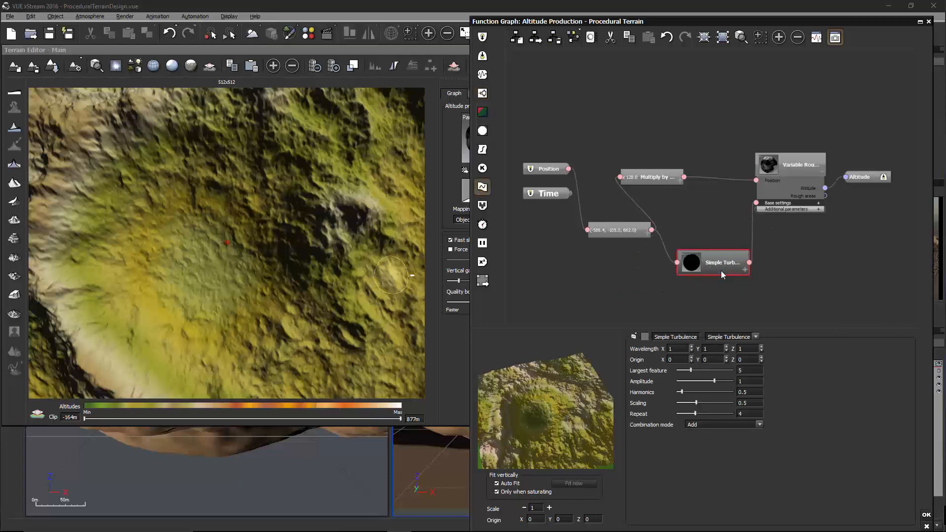
left_click_drag(621, 237, 556, 254)
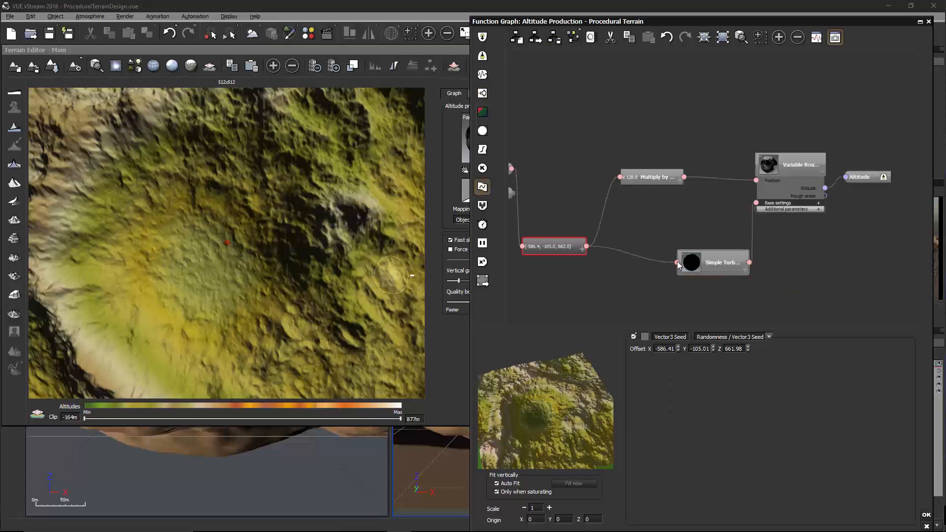
left_click_drag(677, 262, 632, 206)
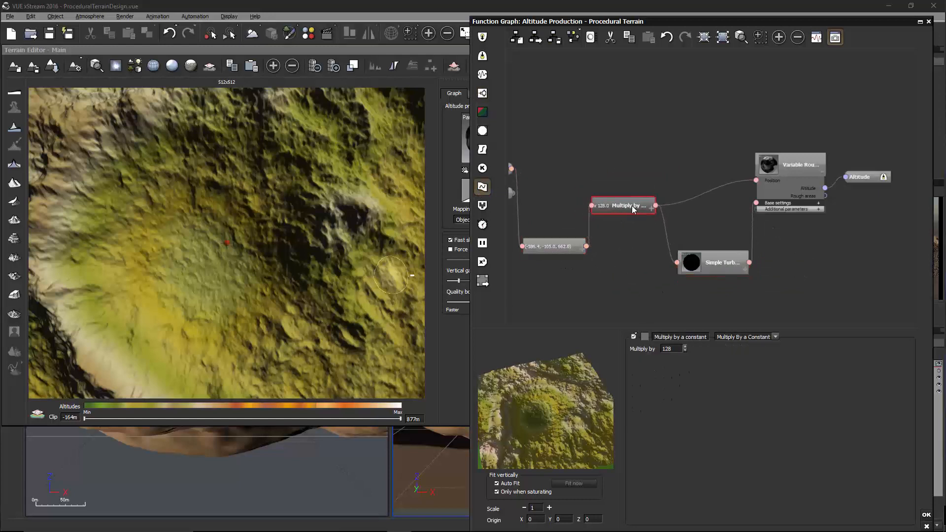
- Set the Simple Turbulence's largest feature to about 71 and amplitude to 10, and inspect the terrain
left_click(713, 269)
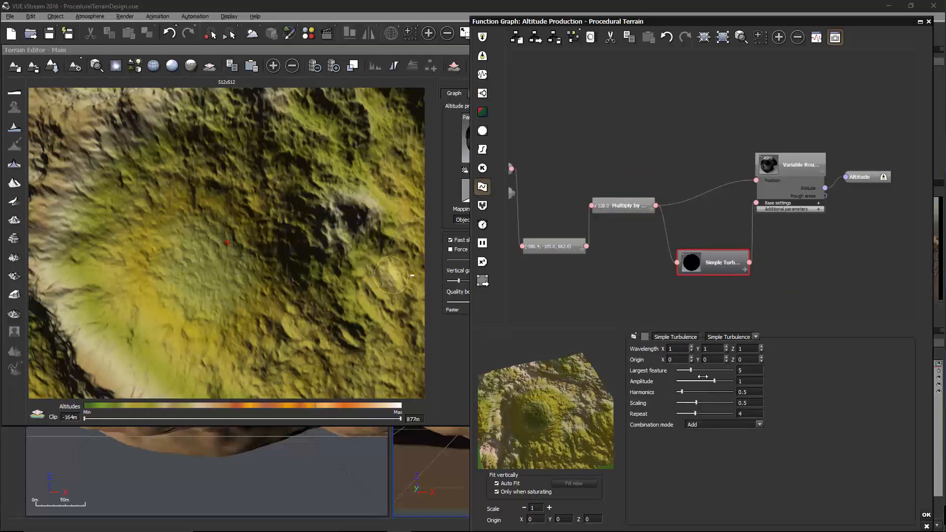
left_click_drag(690, 370, 734, 381)
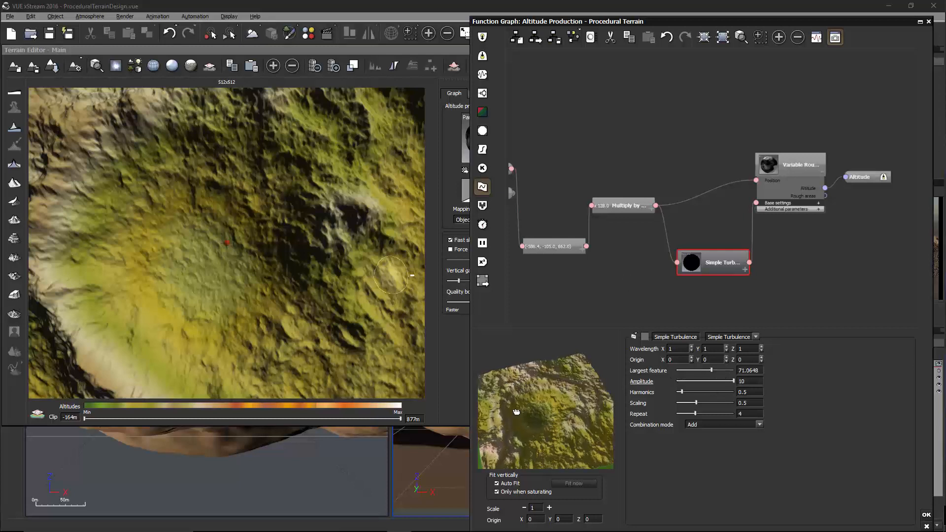
left_click_drag(516, 412, 531, 416)
left_click(373, 322)
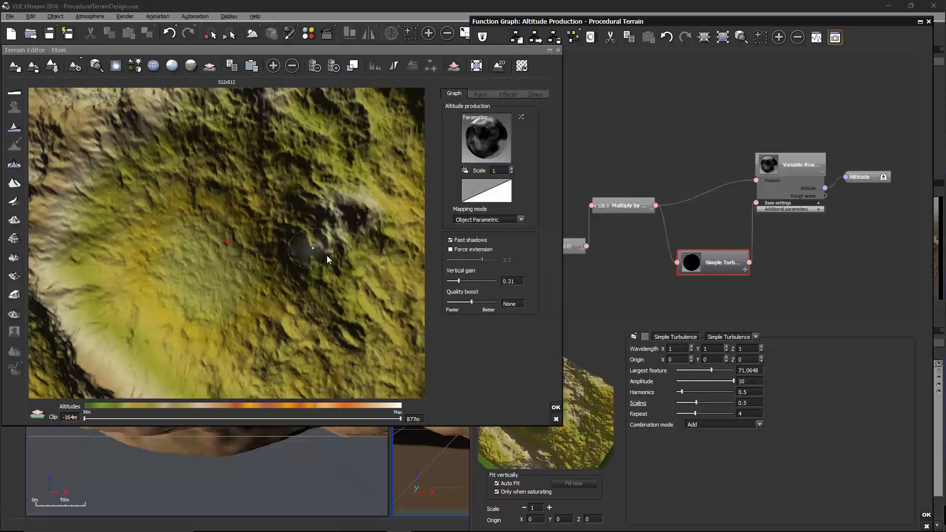
right_click_drag(329, 254, 289, 227)
scroll(319, 226, "down", 4)
scroll(320, 226, "up", 3)
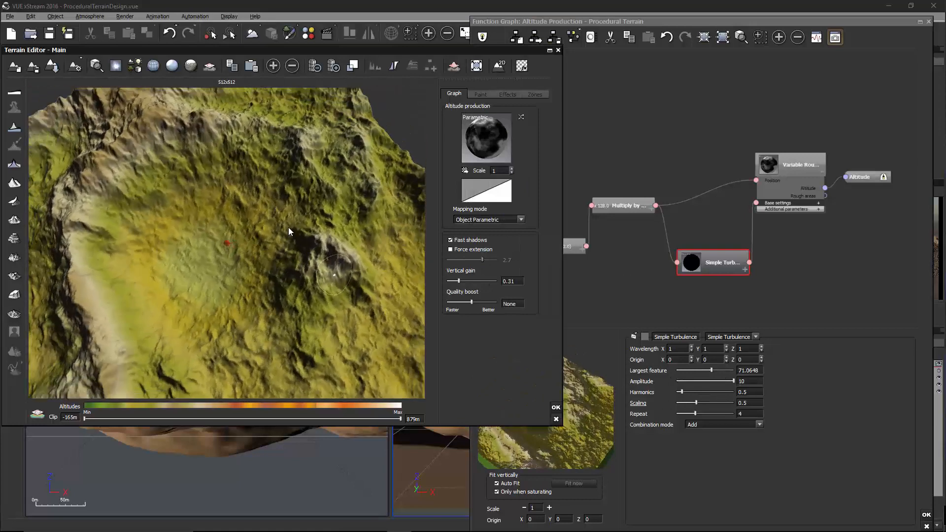
- Set the Simple Turbulence's amplitude to 50 and inspect the distorted terrain from several angles
double_click(749, 381)
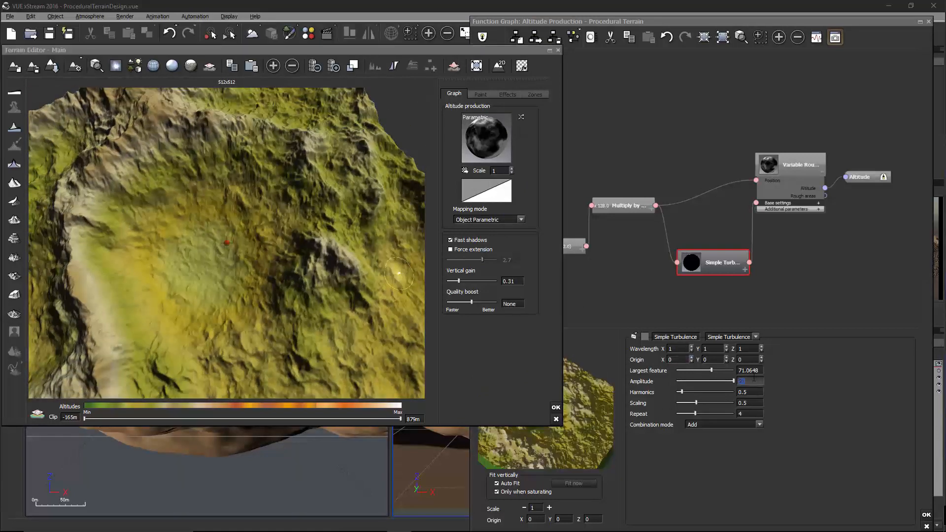
type("50")
key("Return")
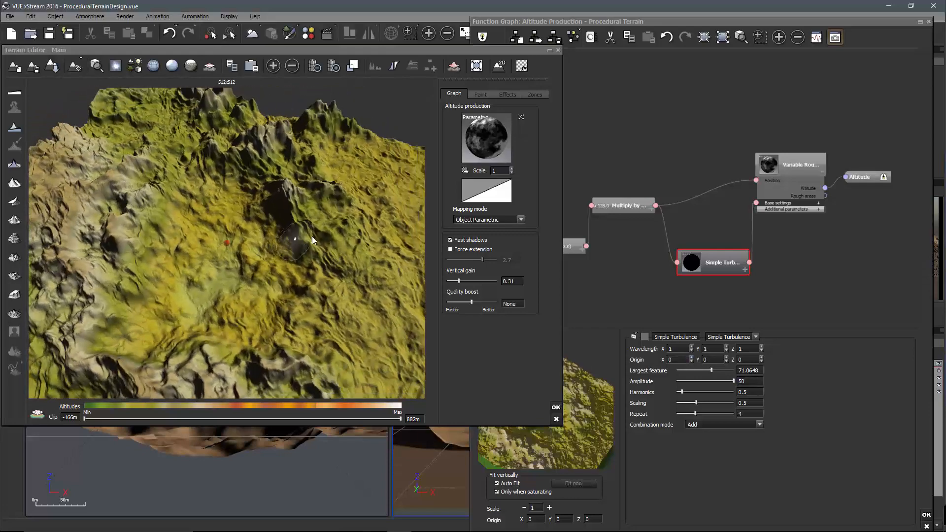
mouse_move(312, 235)
right_mouse_down()
mouse_move(303, 235)
mouse_move(310, 242)
right_mouse_up()
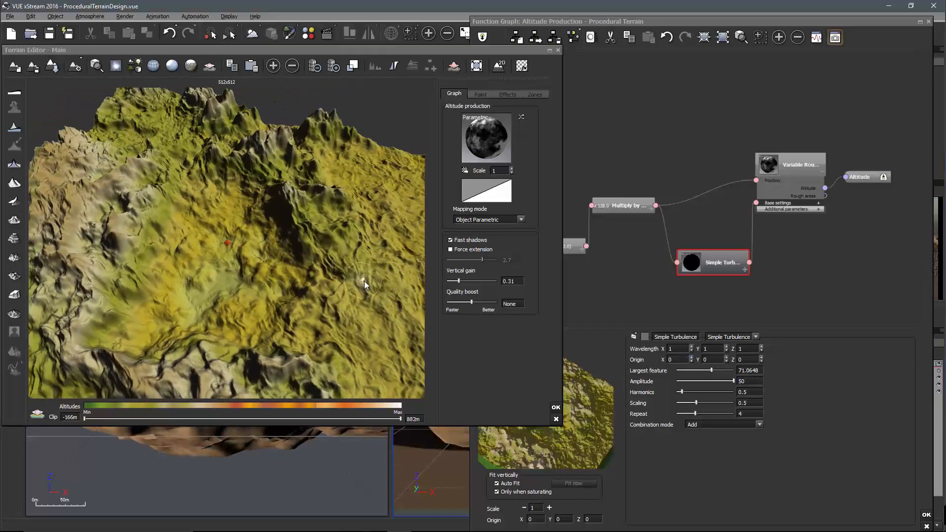
right_click_drag(365, 281, 303, 321)
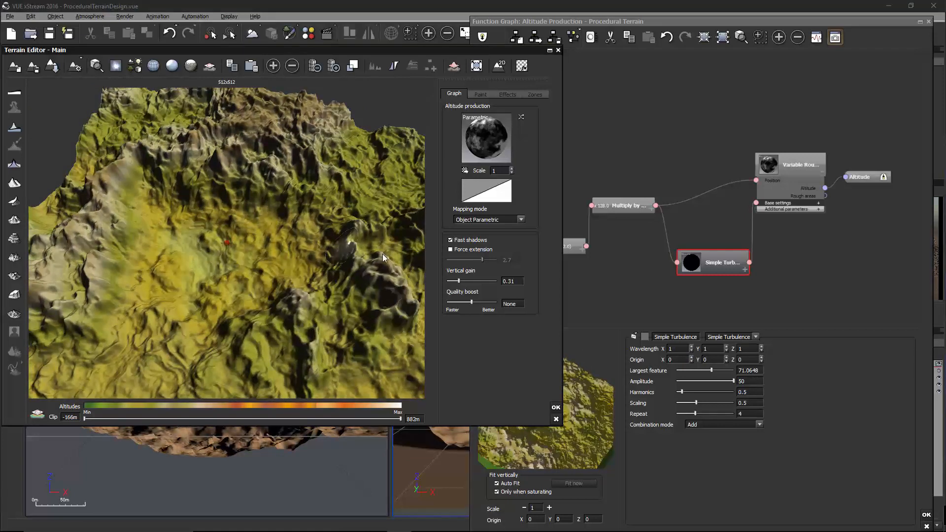
mouse_move(383, 253)
right_mouse_down()
mouse_move(422, 250)
mouse_move(421, 273)
mouse_move(383, 265)
right_mouse_up()
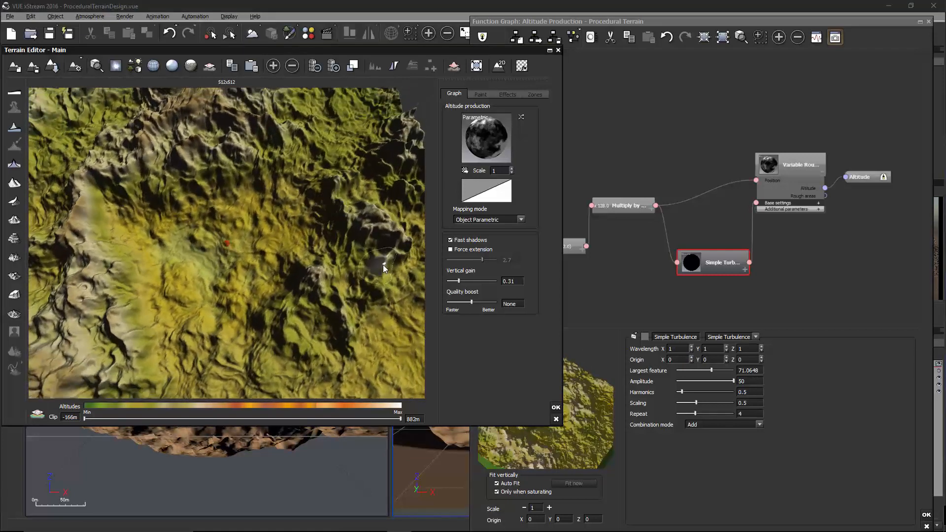
- Change the turbulence node to Misc. Style Turbulence and browse its noise types, keeping the Gradient noise from Perlin Noises
left_click(756, 337)
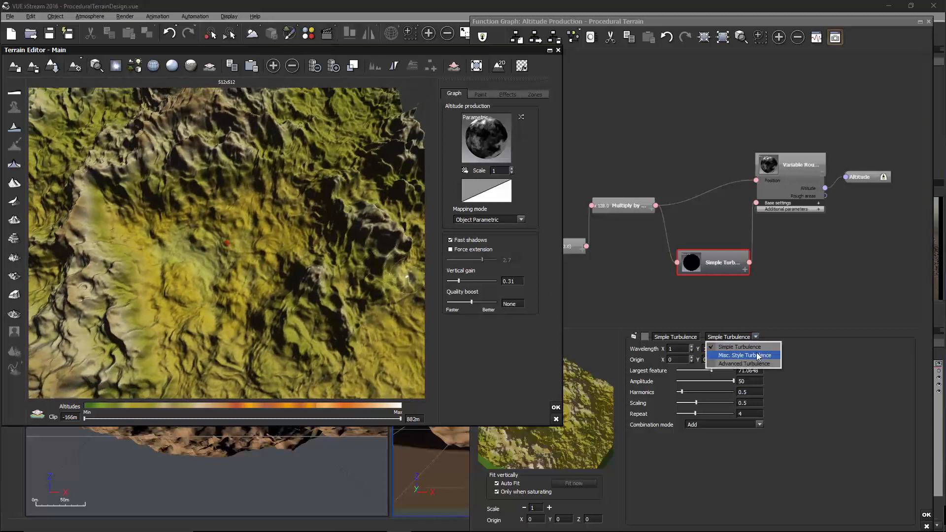
left_click(758, 355)
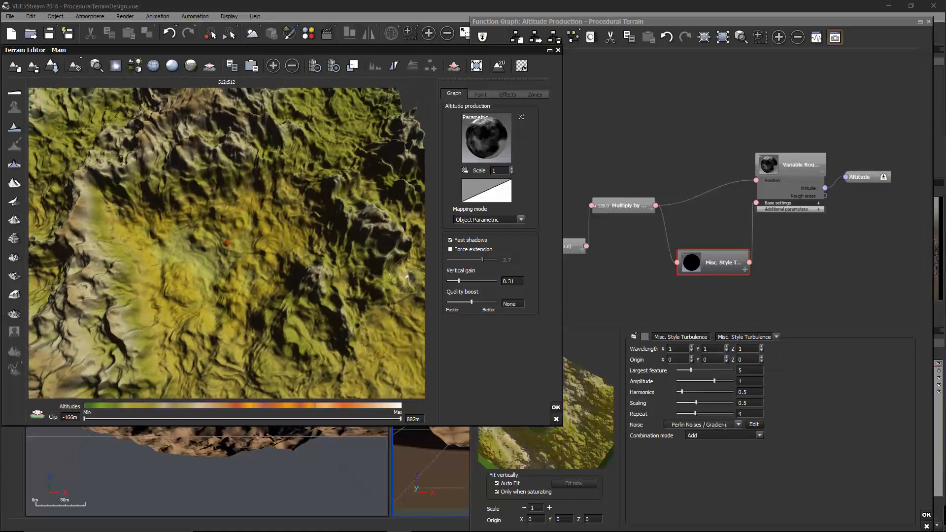
left_click(738, 427)
mouse_move(712, 494)
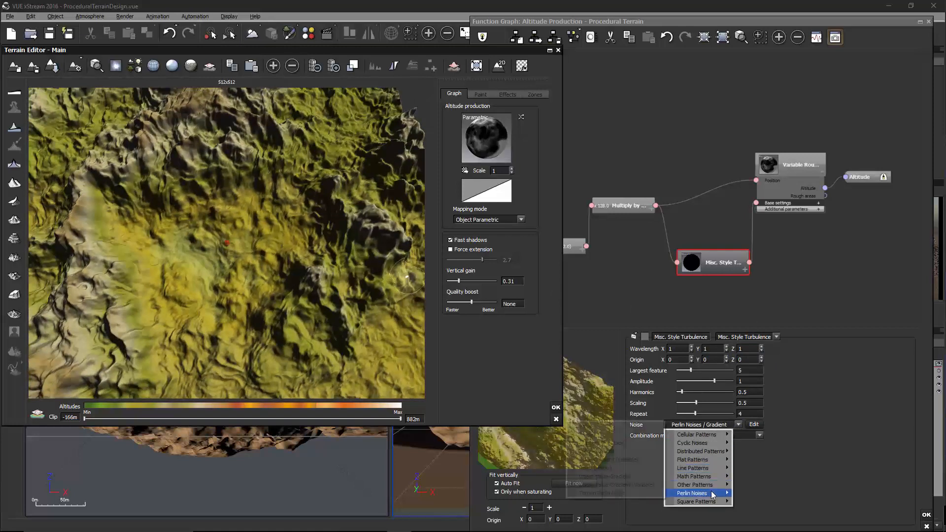
left_click(796, 413)
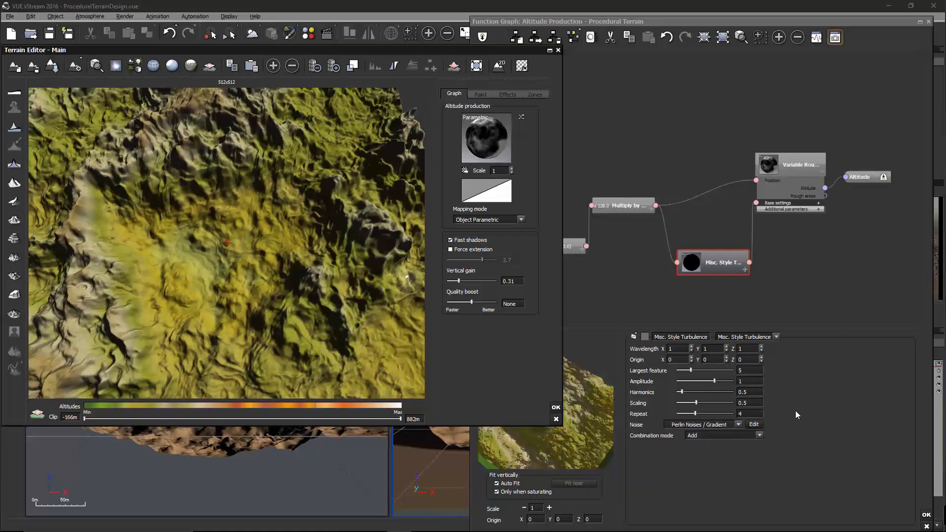
- Raise the Misc. Style Turbulence's amplitude to about 3.5, and change the node to Advanced Turbulence with vortices
left_click_drag(714, 382, 725, 382)
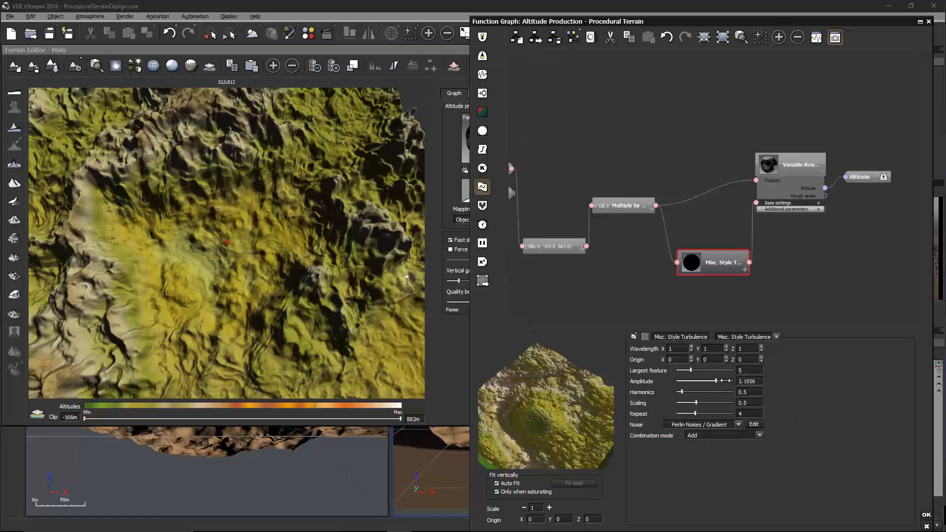
left_click(436, 351)
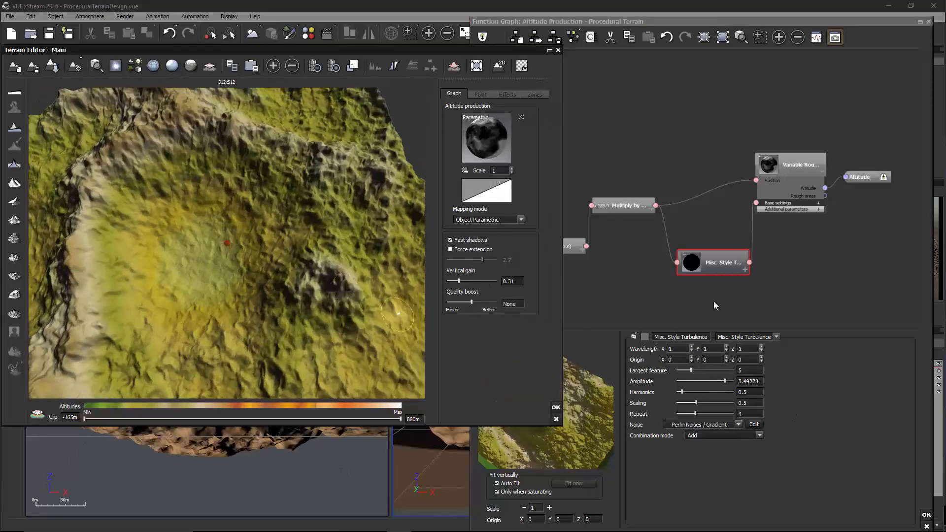
left_click(765, 338)
left_click(759, 364)
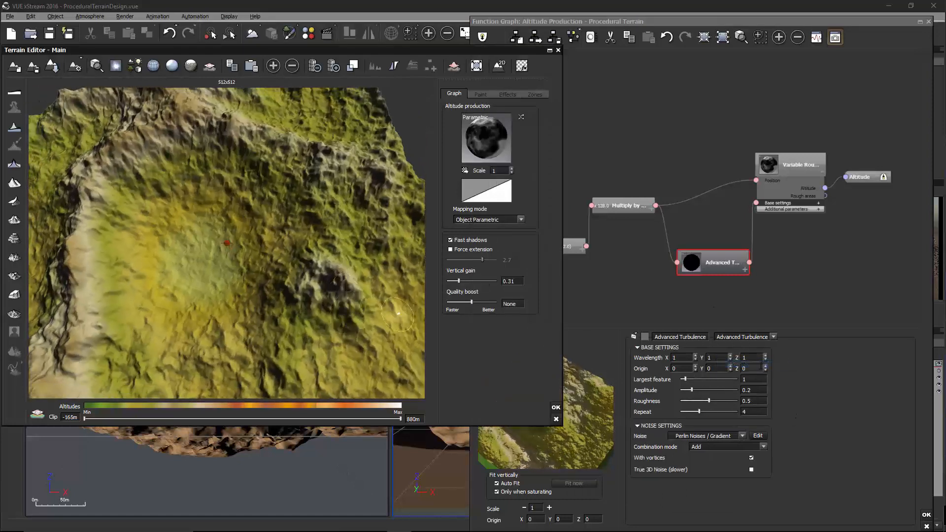
left_click(751, 459)
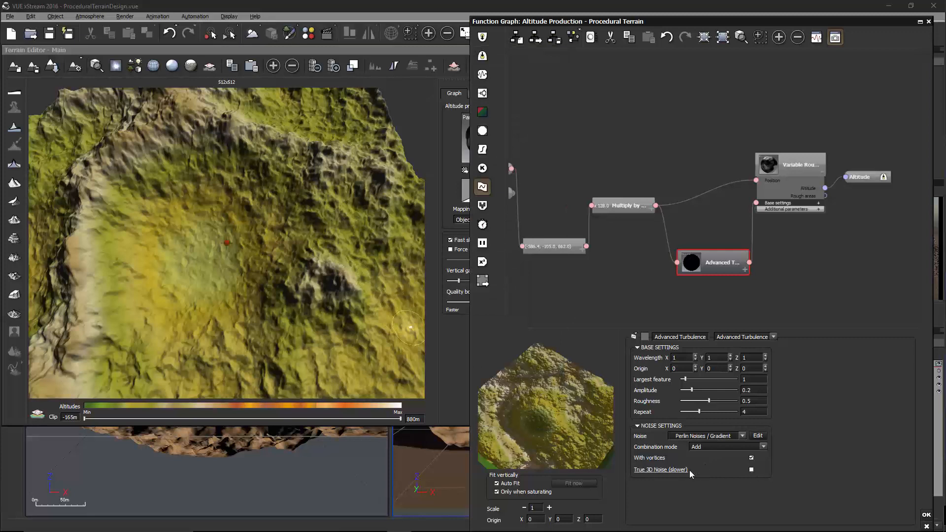
right_click_drag(327, 206, 278, 193)
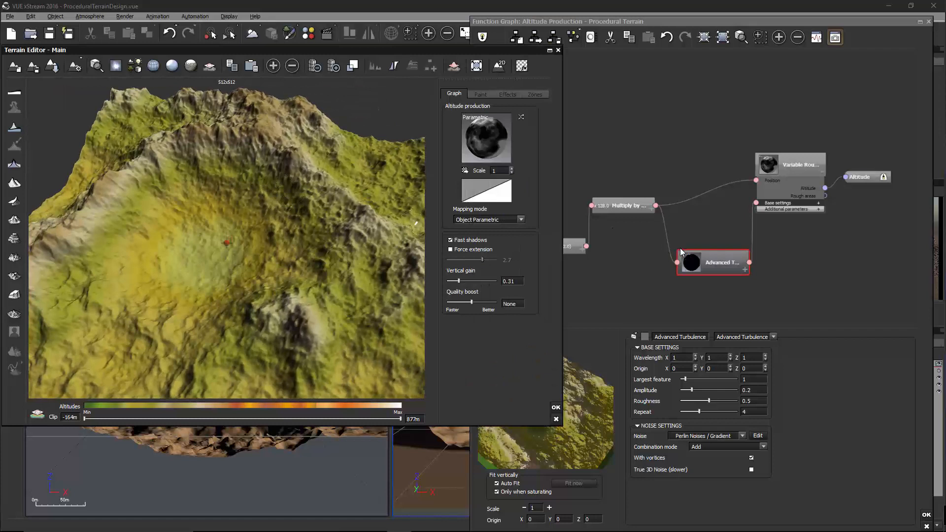
- Give the Advanced Turbulence the Round Samples noise from Distributed Patterns, a largest feature of about 30 and an amplitude of about 0.43
left_click(724, 449)
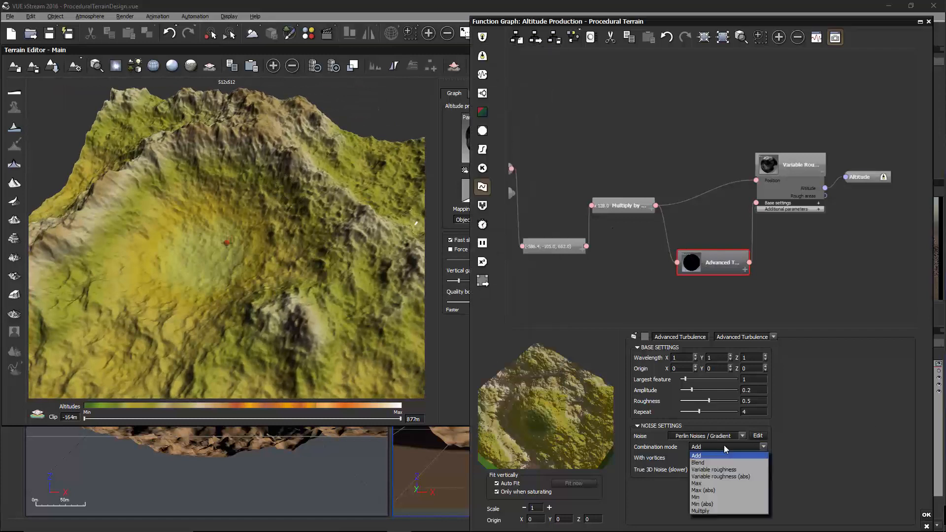
left_click(724, 437)
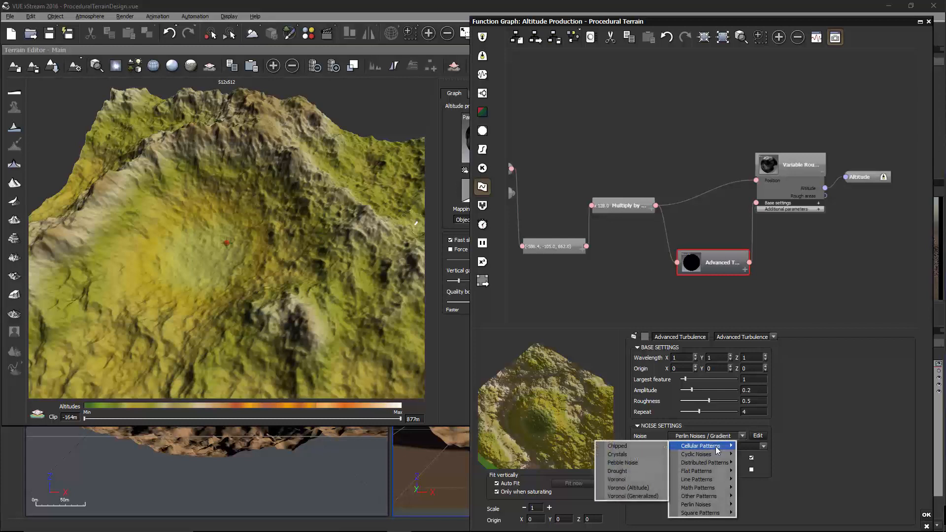
mouse_move(723, 471)
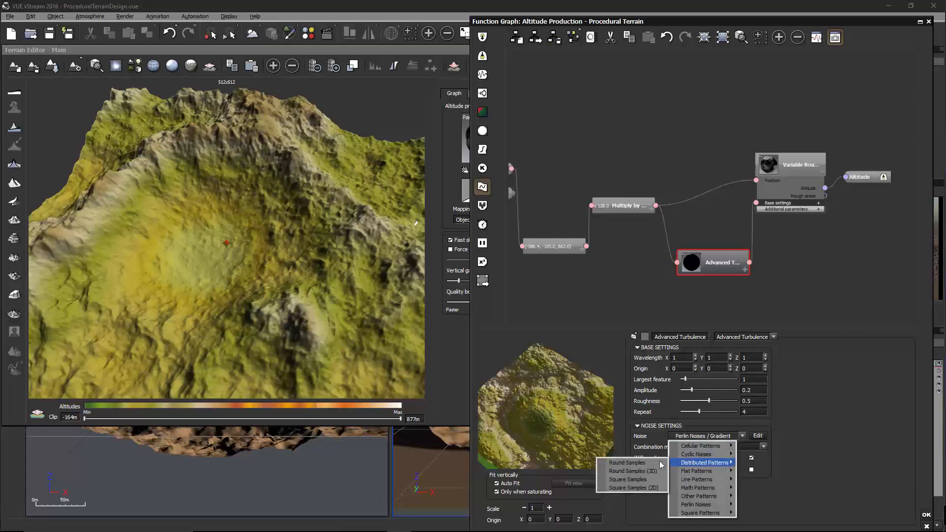
left_click(656, 464)
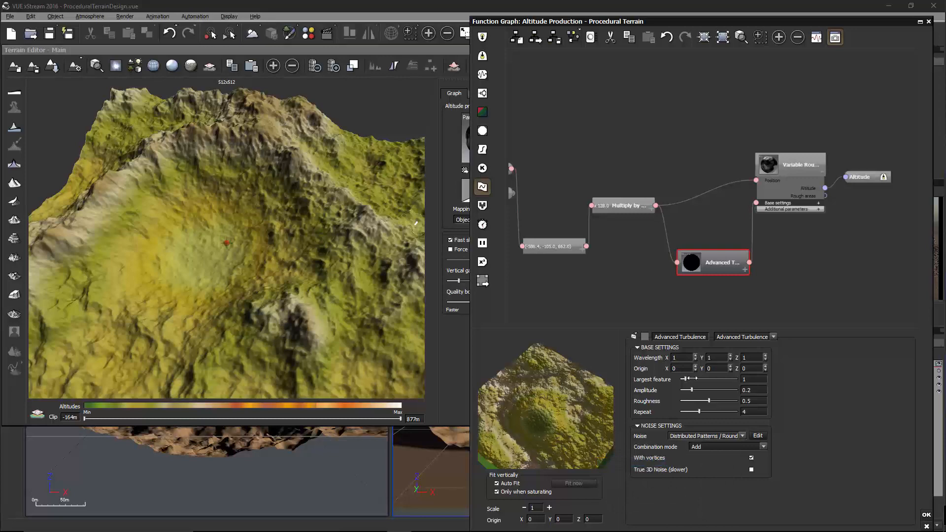
left_click_drag(684, 379, 766, 390)
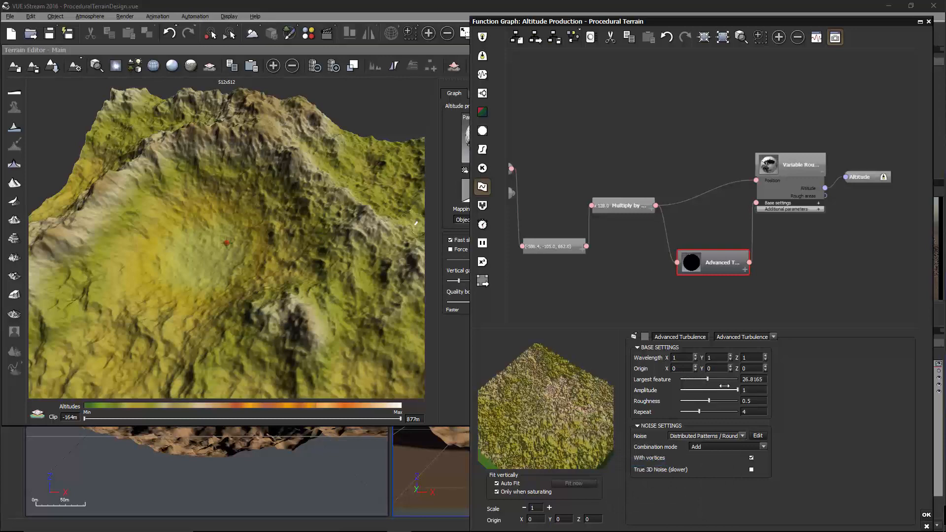
mouse_move(707, 379)
left_mouse_down()
mouse_move(679, 389)
mouse_move(697, 379)
left_mouse_up()
- Set the Advanced Turbulence's wavelength to 4.5 on the X, Y and Z axes
double_click(670, 357)
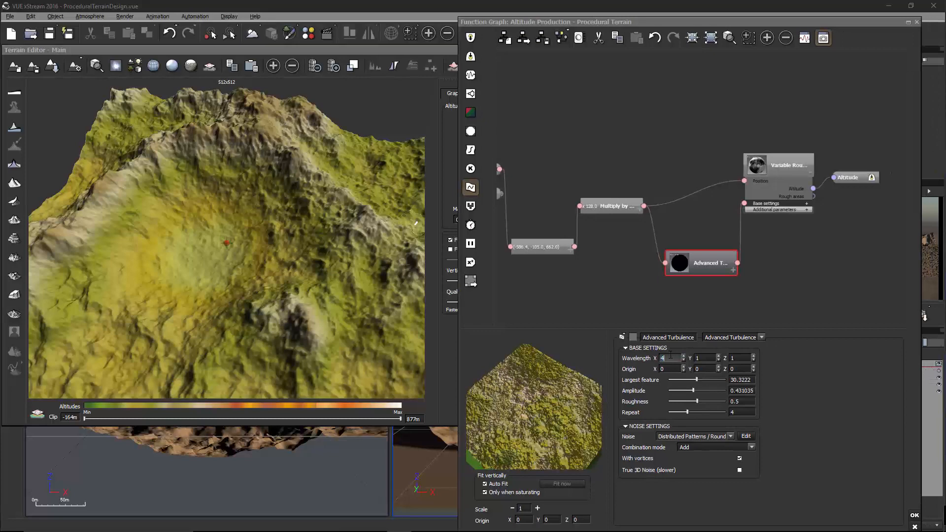
double_click(706, 358)
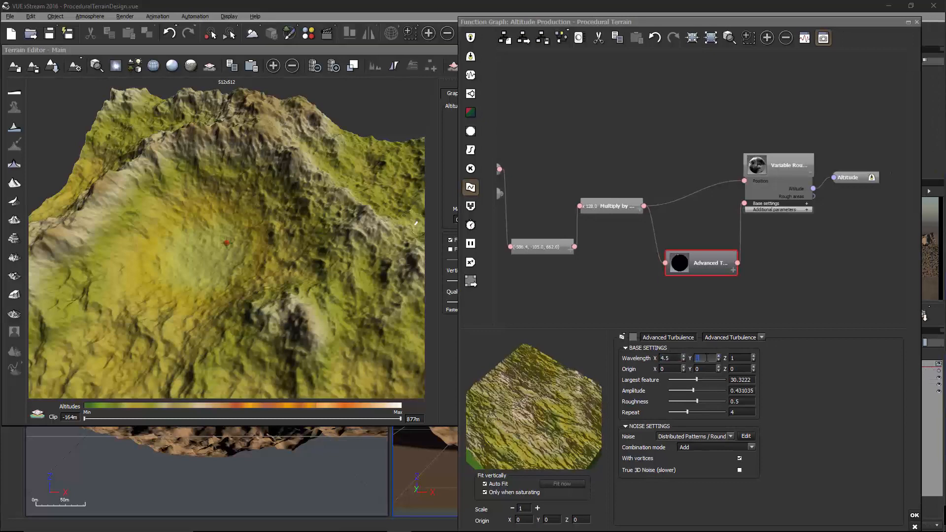
type("4.5")
key("Tab")
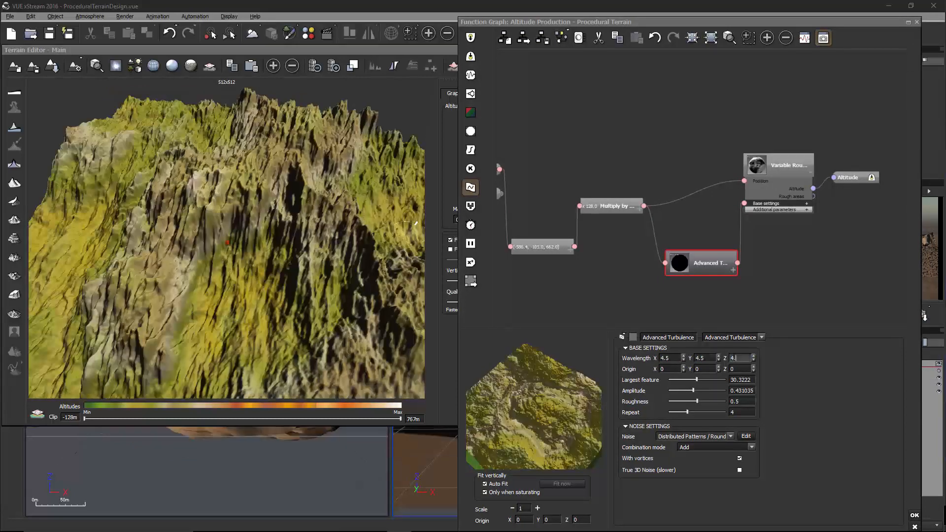
- Inspect the terrain and reduce the Advanced Turbulence's largest feature to about 1.5 and its amplitude to 0.25
right_click_drag(235, 237, 409, 262)
left_click_drag(696, 390, 666, 391)
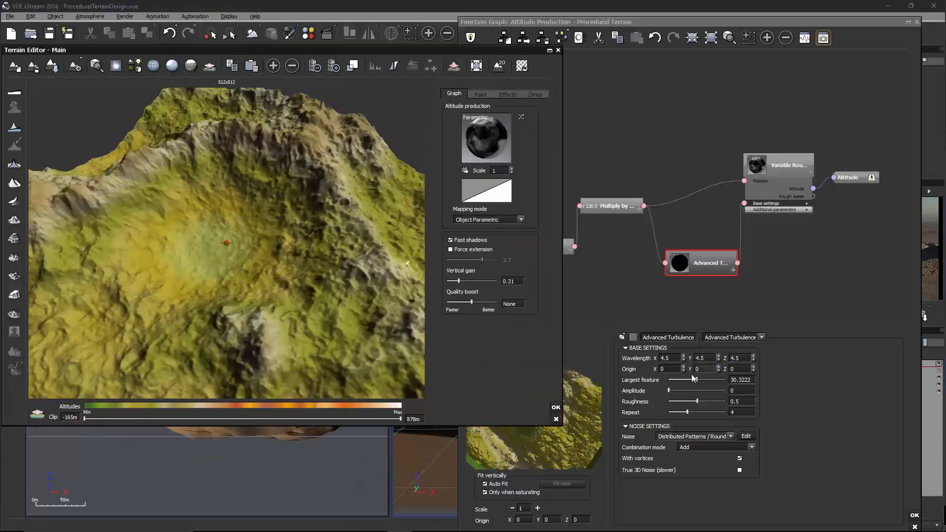
mouse_move(671, 390)
left_mouse_down()
mouse_move(689, 389)
mouse_move(687, 378)
mouse_move(684, 389)
left_mouse_up()
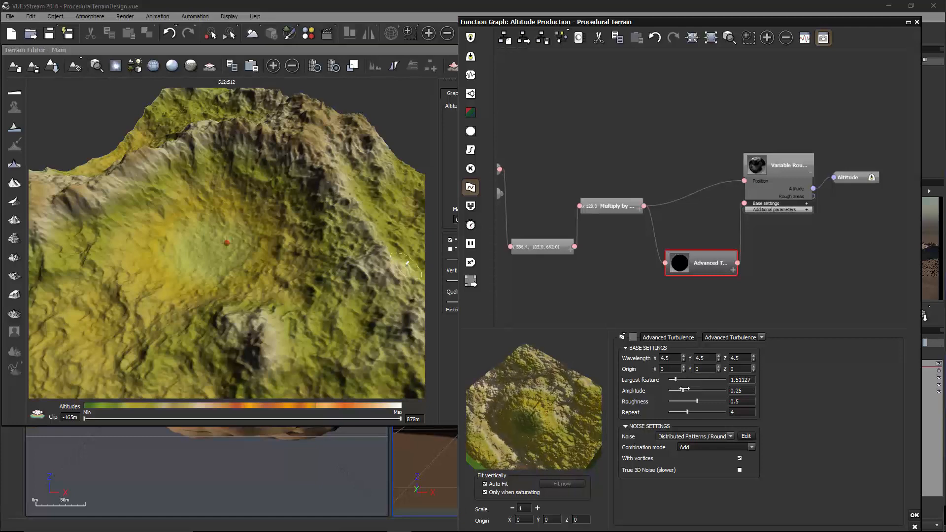
- Edit the Round Samples noise to use 0 to 1 samples per cell, the Smooth round shape and a slightly larger size
left_click(746, 436)
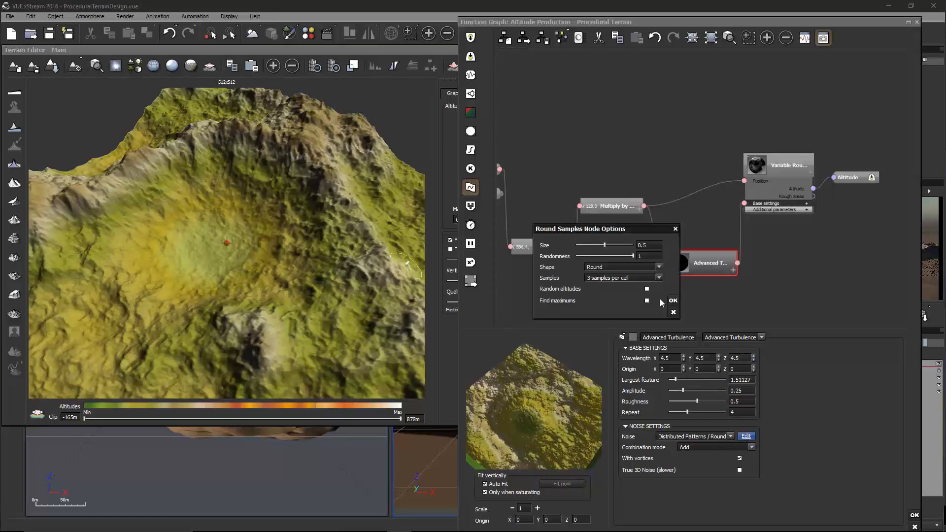
left_click(628, 279)
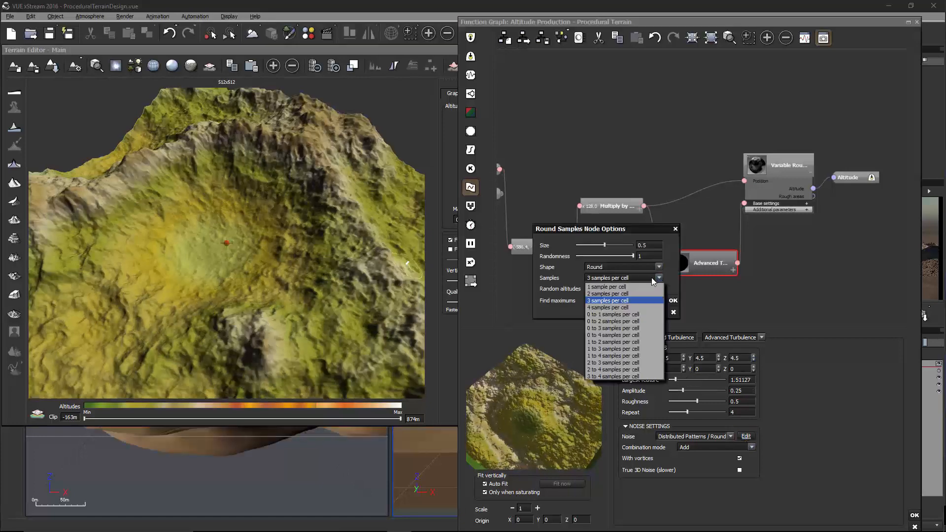
left_click(644, 316)
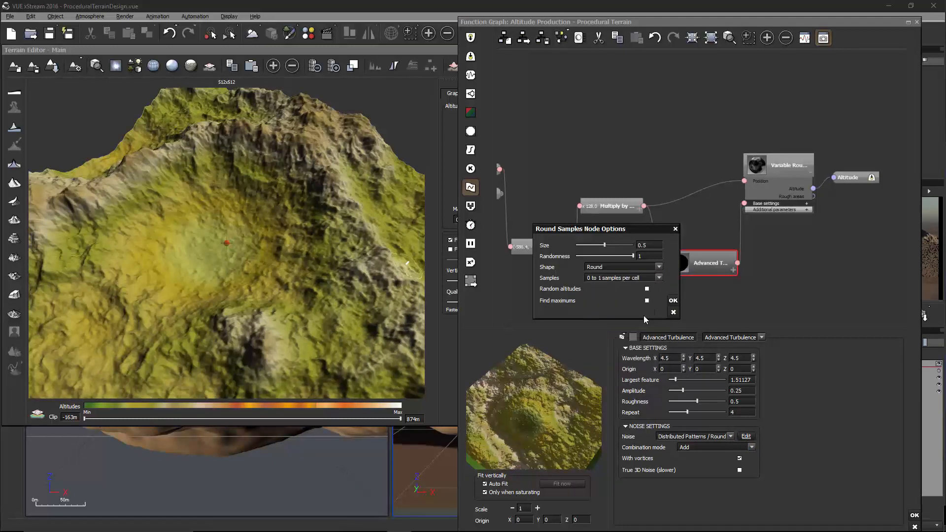
left_click(643, 268)
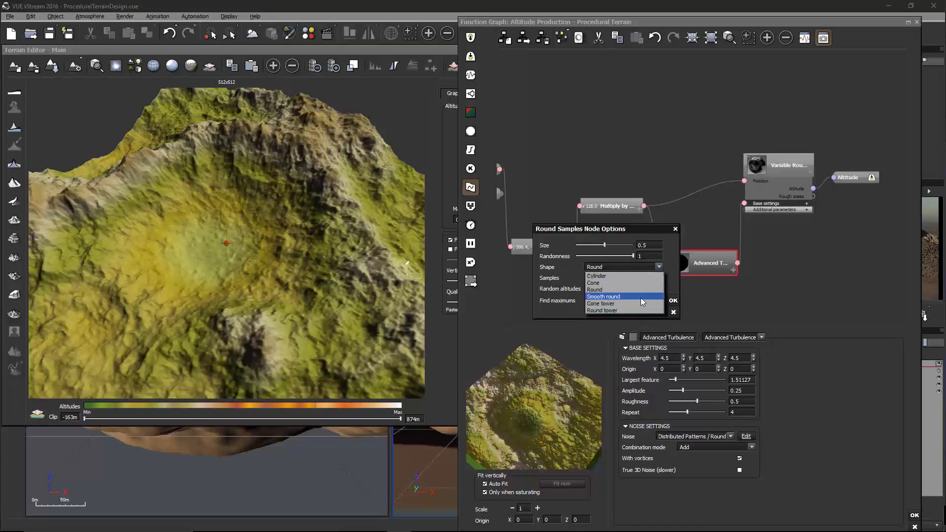
left_click(640, 297)
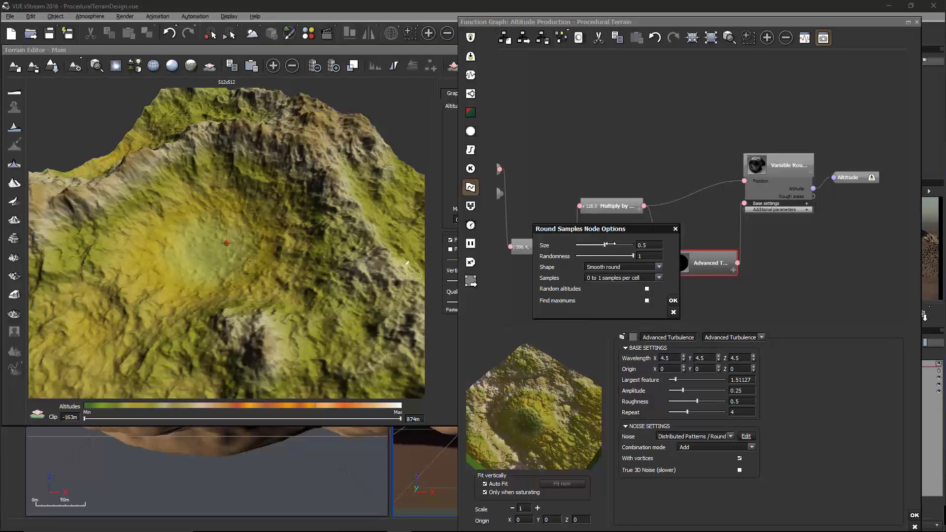
left_click_drag(605, 245, 614, 245)
left_click(673, 301)
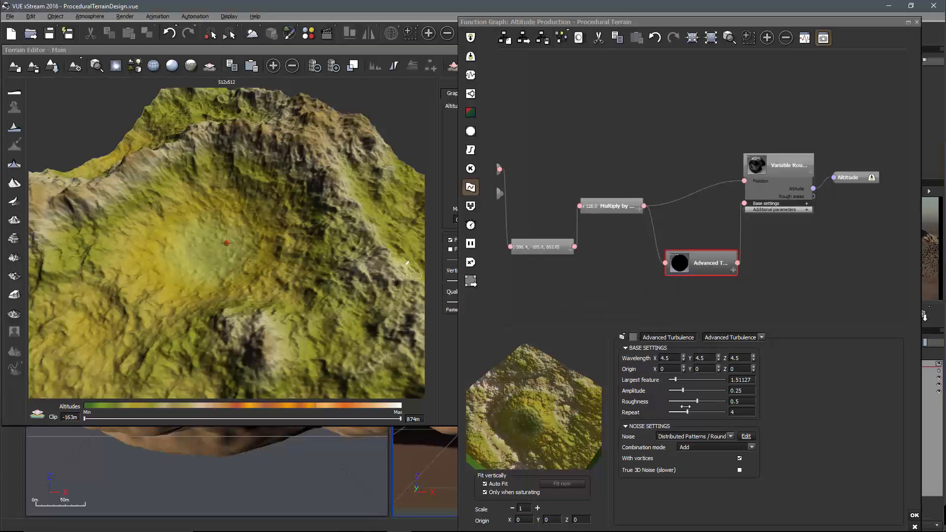
- Set the Advanced Turbulence's largest feature to about 108 and amplitude to about 0.71, and inspect the terrain from several angles
left_click_drag(695, 389, 711, 378)
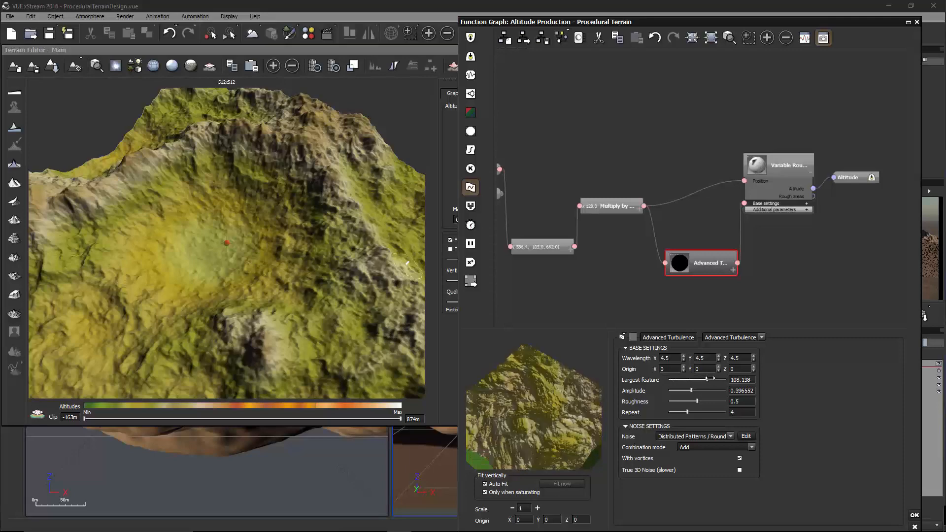
left_click(246, 271)
mouse_move(262, 290)
right_mouse_down()
mouse_move(109, 259)
mouse_move(315, 246)
mouse_move(241, 253)
mouse_move(237, 264)
mouse_move(330, 212)
mouse_move(275, 232)
mouse_move(279, 287)
mouse_move(306, 280)
mouse_move(256, 230)
mouse_move(150, 262)
mouse_move(299, 262)
mouse_move(391, 305)
right_mouse_up()
left_click_drag(692, 390, 710, 390)
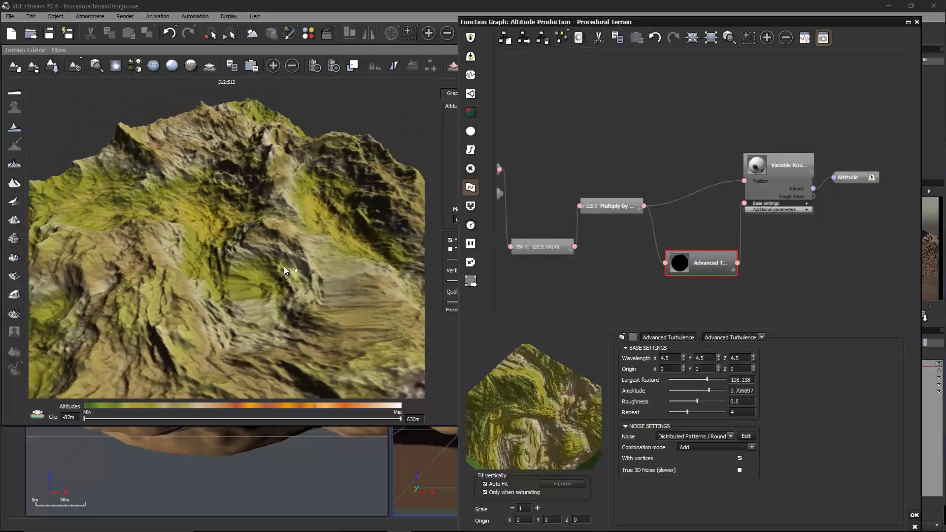
right_click_drag(284, 266, 326, 250)
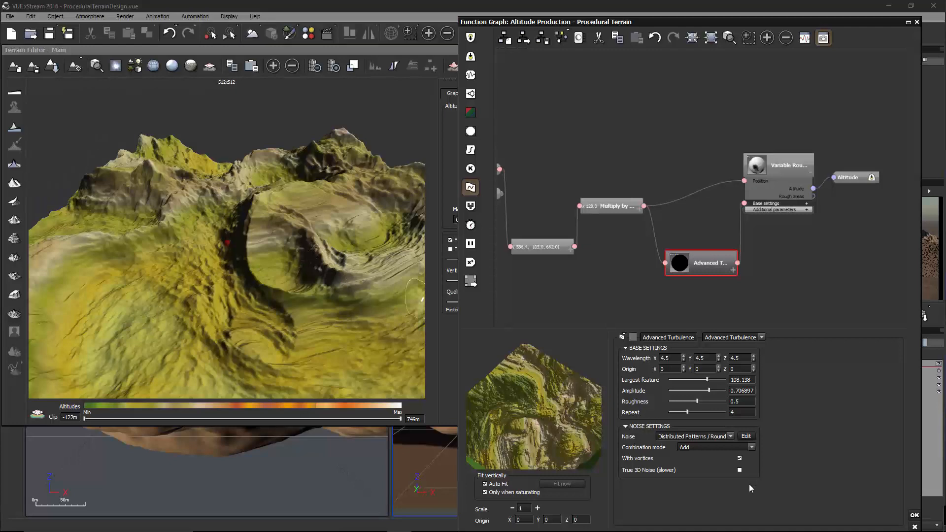
- Compare the terrain with the Advanced Turbulence's vortices switched off and back on, viewing it from different sides
left_click(741, 459)
left_click(261, 209)
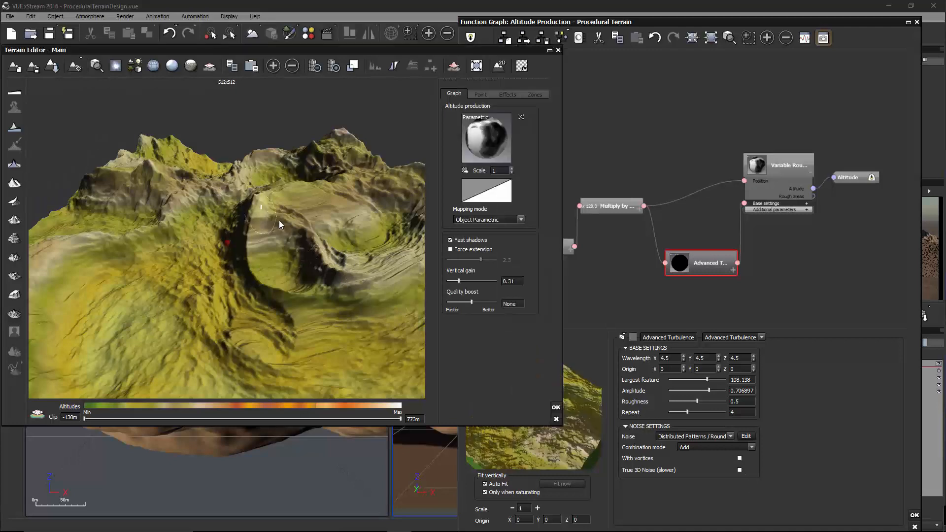
mouse_move(303, 237)
right_mouse_down()
mouse_move(359, 263)
mouse_move(192, 215)
mouse_move(178, 232)
right_mouse_up()
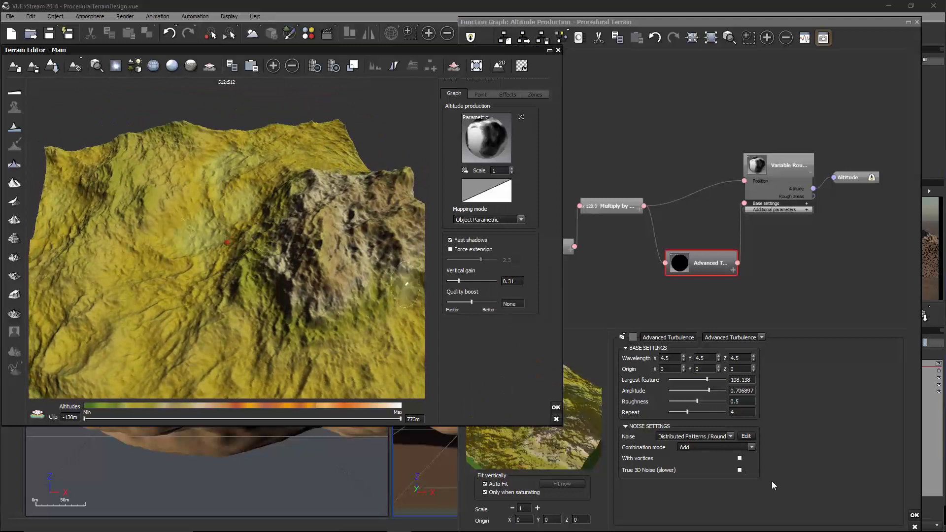
left_click(740, 459)
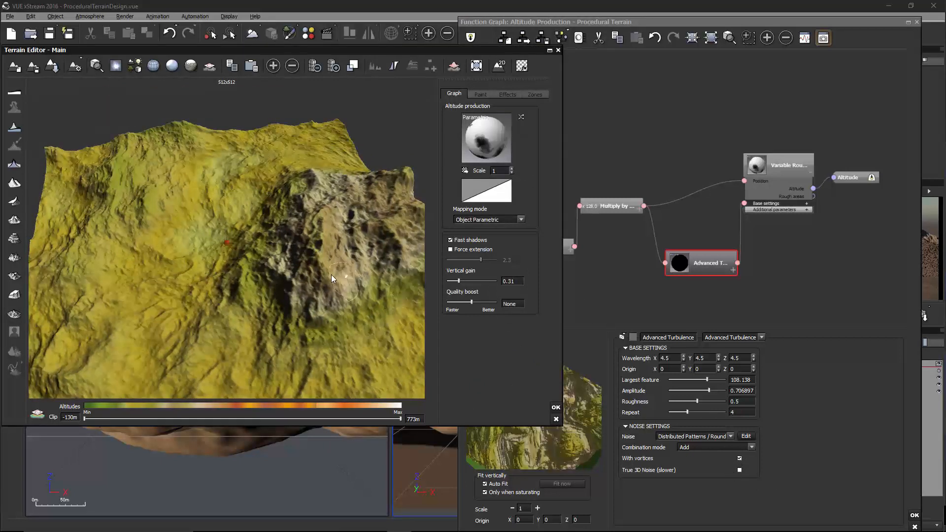
right_click_drag(383, 271, 235, 267)
mouse_move(386, 257)
right_mouse_down()
mouse_move(360, 229)
mouse_move(244, 240)
mouse_move(394, 256)
right_mouse_up()
- Move the Variable Roughness Fractal node slightly down in the graph, inspect the terrain, and accept the graph and terrain changes
left_click(819, 249)
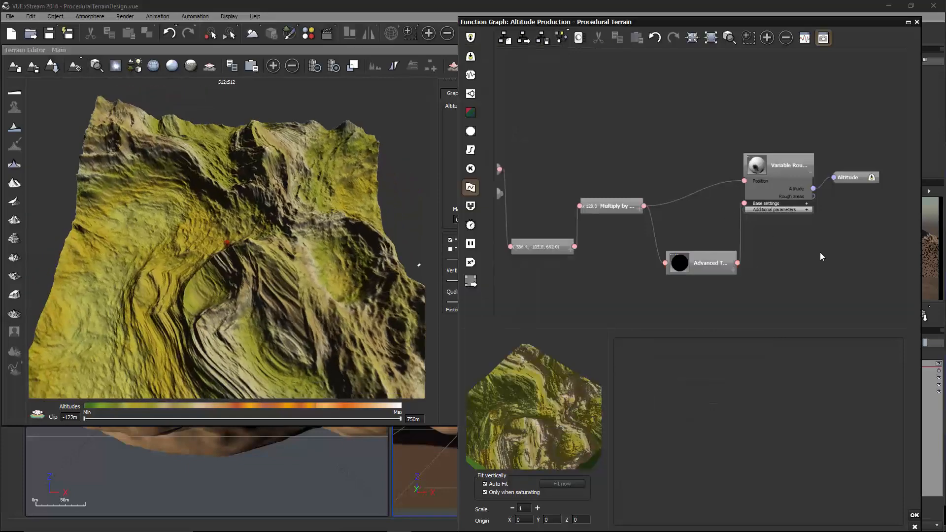
right_click_drag(817, 251, 750, 252)
left_click_drag(721, 162, 733, 196)
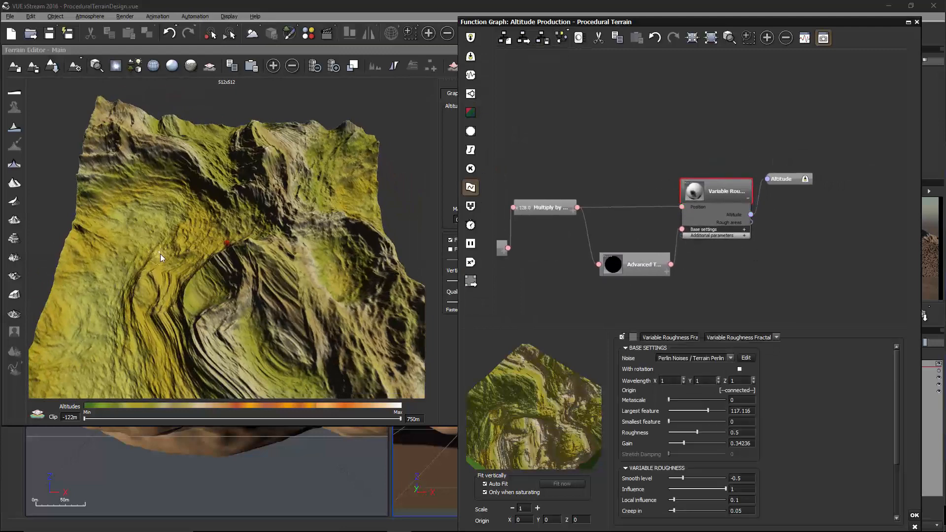
right_click_drag(160, 253, 284, 292)
right_click_drag(315, 49, 327, 260)
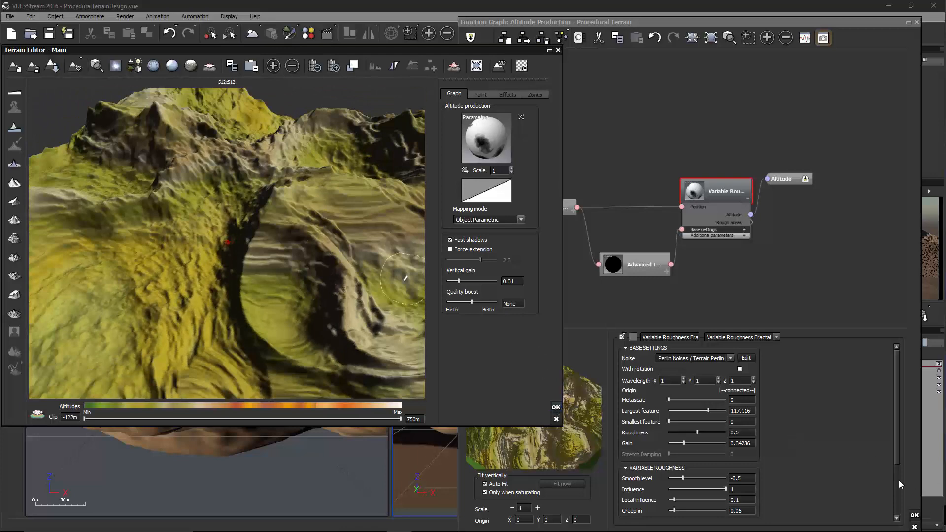
left_click(915, 516)
left_click(555, 411)
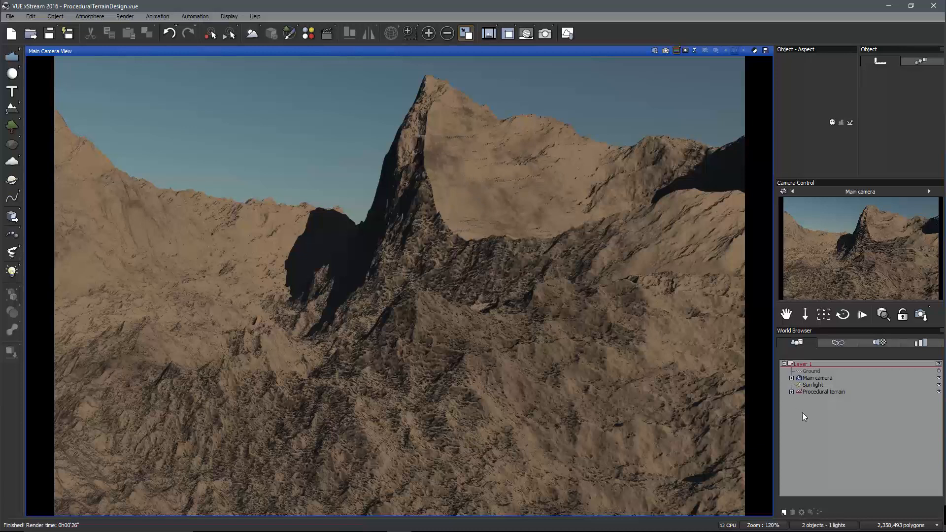
- Reopen the Procedural terrain in the Terrain Editor, set its quality boost to +0 and inspect the steep peak up close
left_click(818, 392)
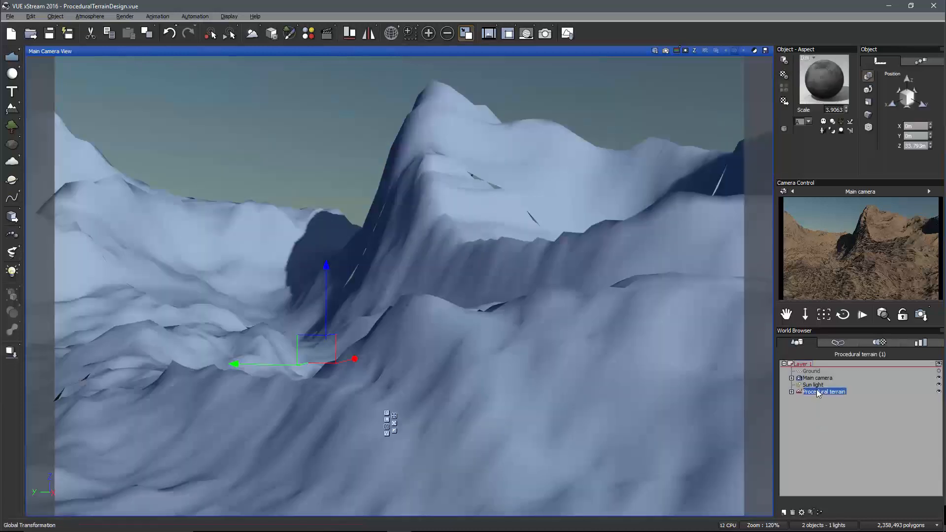
double_click(818, 391)
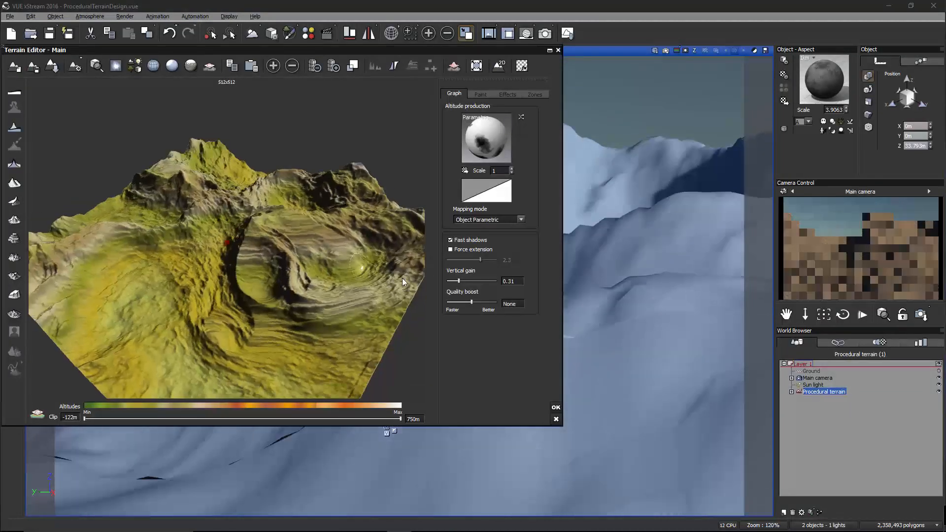
left_click(514, 303)
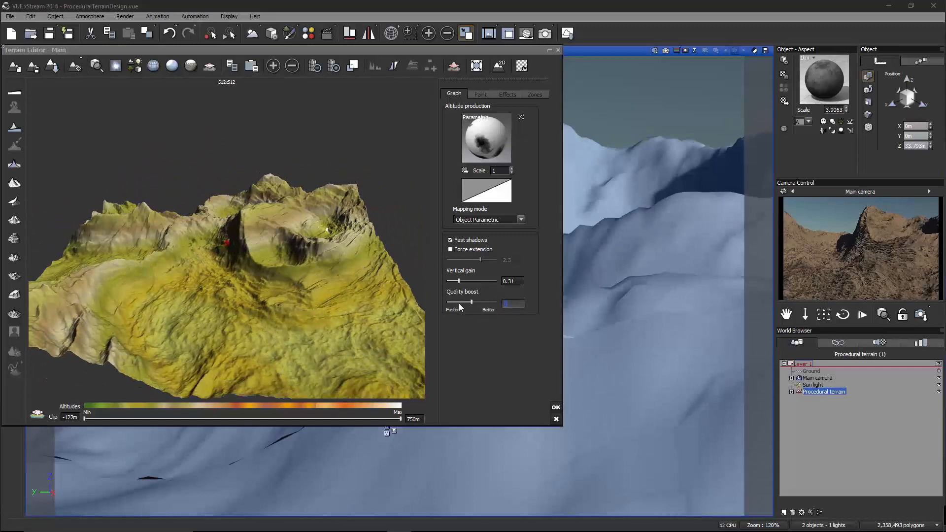
scroll(295, 277, "up", 5)
mouse_move(316, 293)
right_mouse_down()
mouse_move(306, 263)
mouse_move(396, 325)
mouse_move(335, 294)
mouse_move(372, 291)
mouse_move(272, 278)
mouse_move(289, 288)
mouse_move(397, 197)
mouse_move(344, 285)
mouse_move(245, 294)
mouse_move(383, 317)
mouse_move(357, 301)
mouse_move(345, 182)
right_mouse_up()
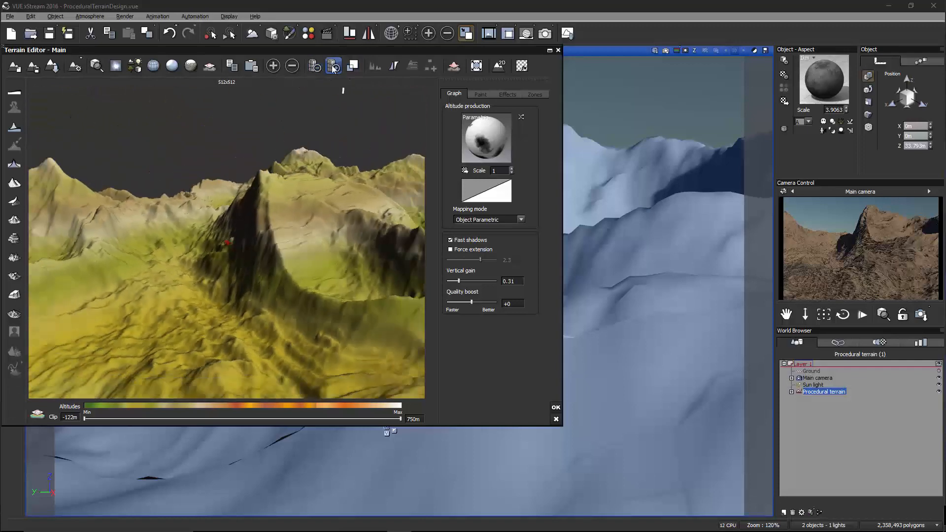
- Inspect the steep peak from slightly different angles, accept the Terrain Editor changes and deselect the procedural terrain in the scene
right_click_drag(385, 258, 378, 257)
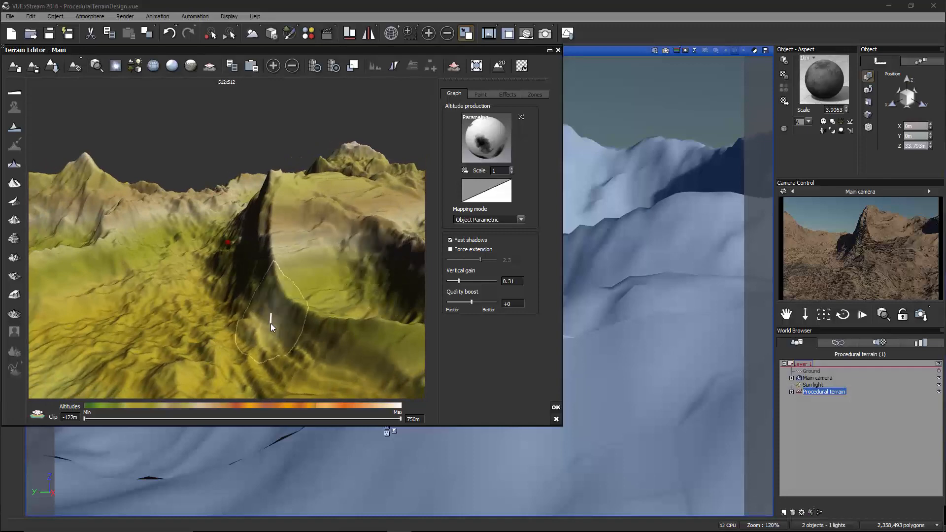
mouse_move(410, 344)
right_mouse_down()
mouse_move(356, 336)
mouse_move(419, 342)
right_mouse_up()
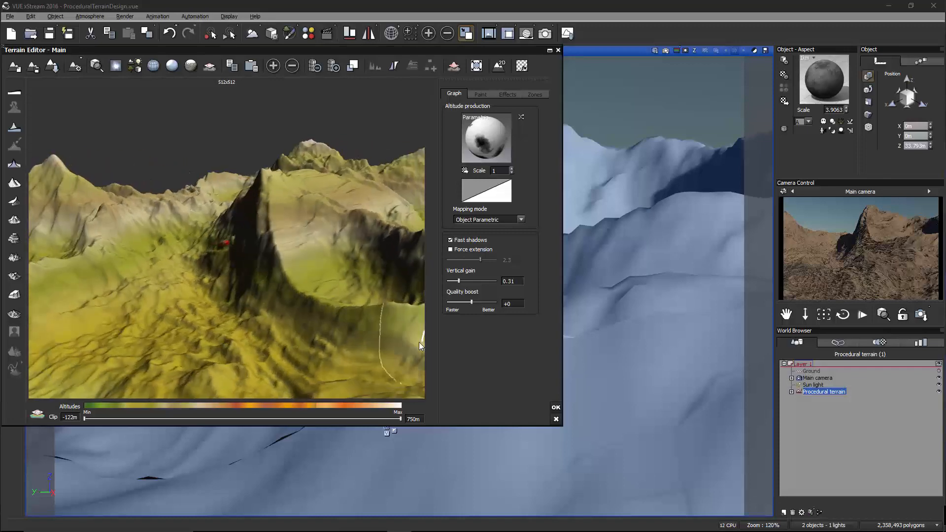
scroll(414, 342, "down", 3)
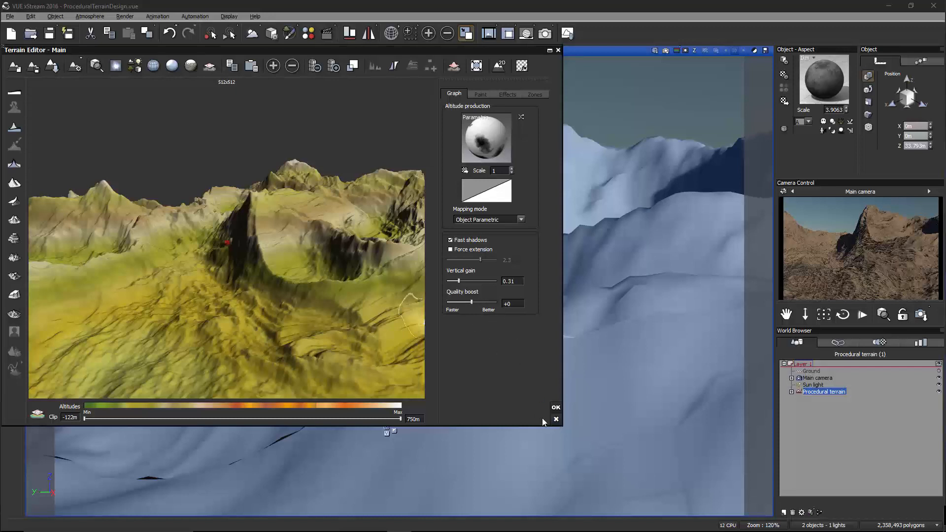
left_click(556, 407)
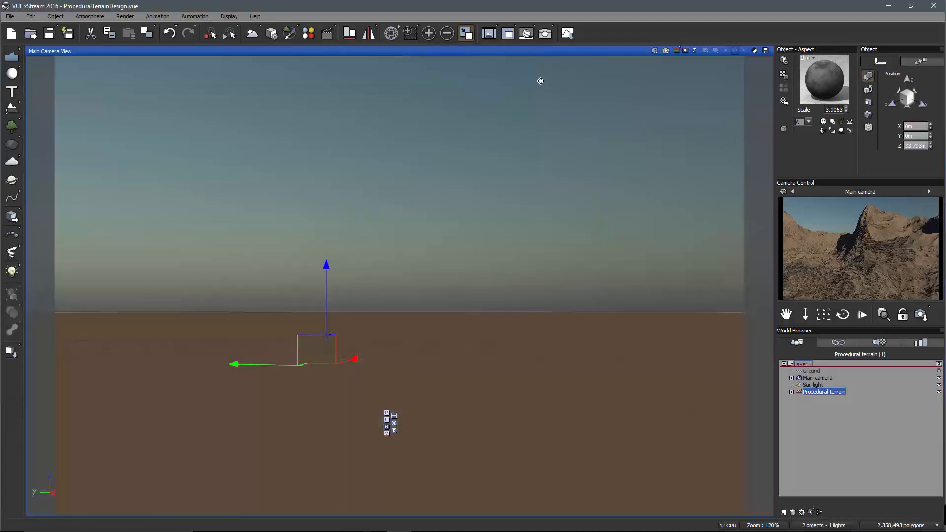
left_click(669, 117)
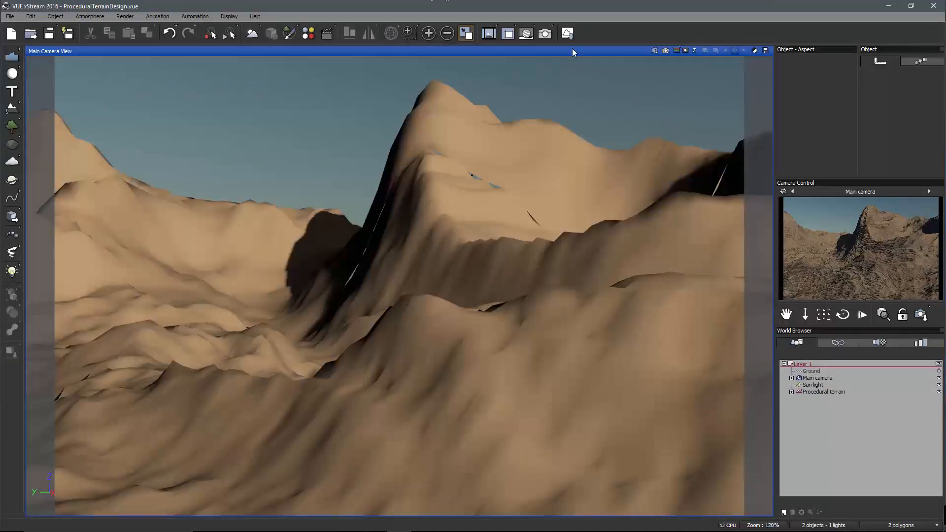
- Open the render options and compare the settings of the Final, Broadcast, Superior and Ultra quality presets
left_click(545, 33)
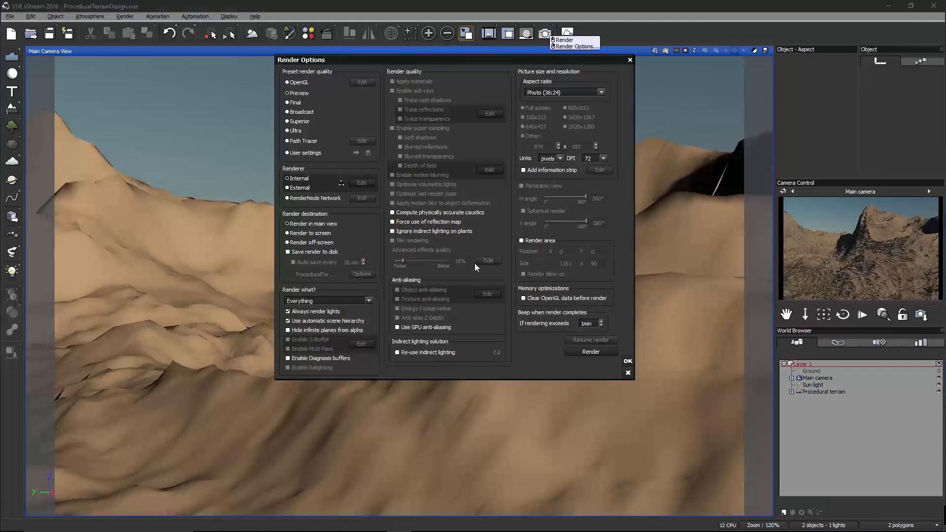
left_click(299, 104)
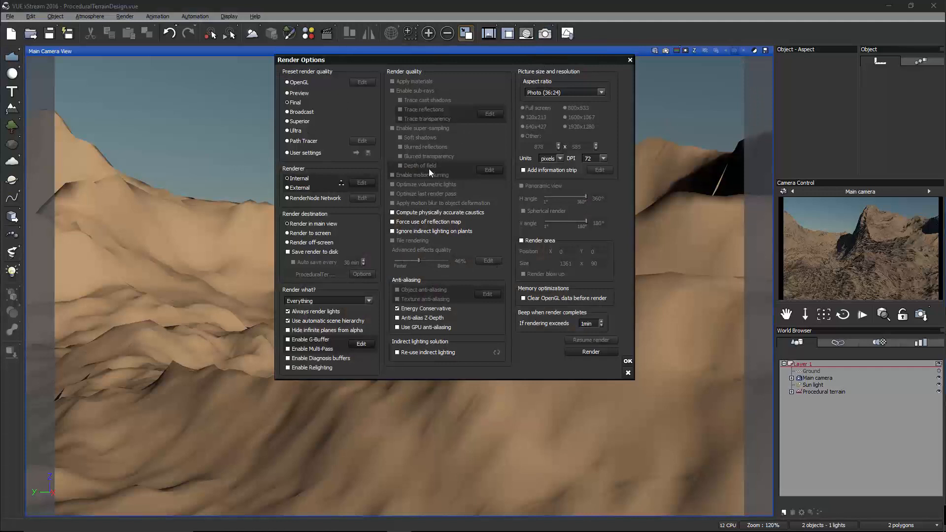
left_click(302, 112)
left_click(300, 122)
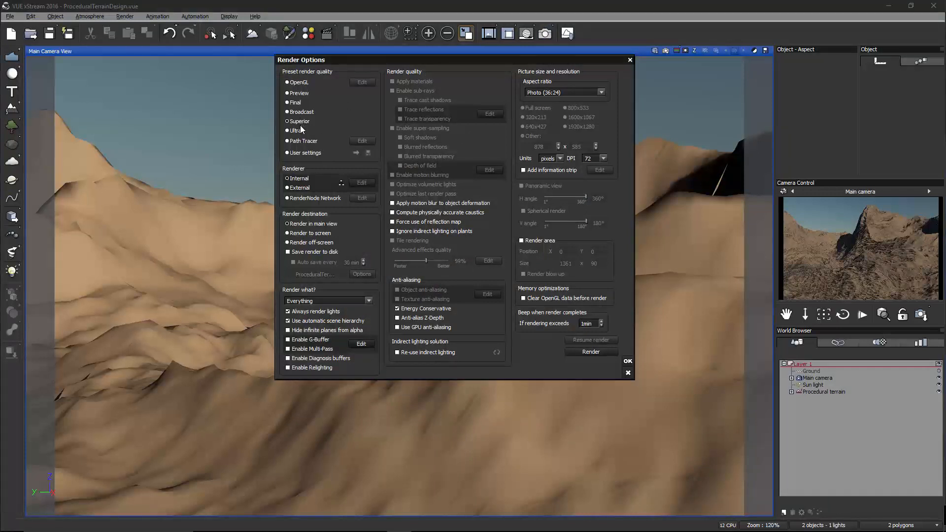
left_click(298, 131)
left_click(300, 120)
left_click(299, 105)
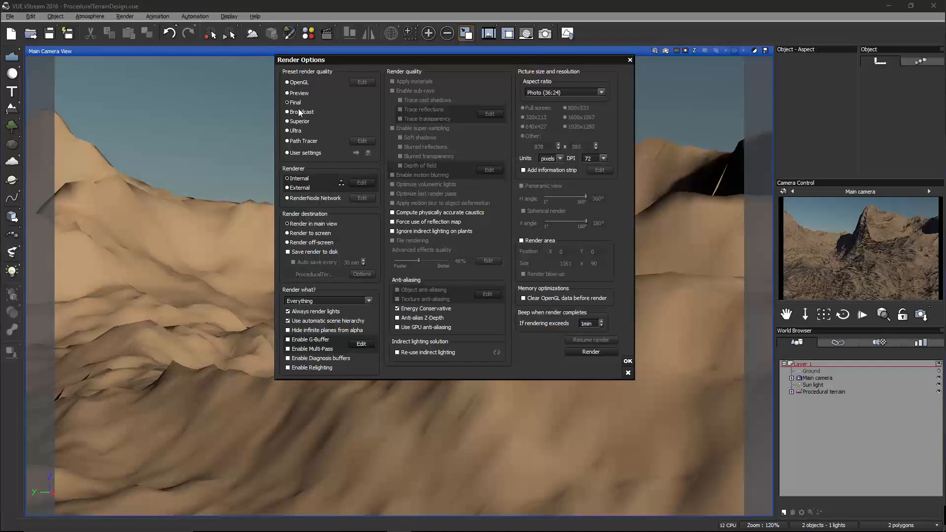
left_click(298, 110)
left_click(296, 102)
left_click(299, 112)
left_click(299, 121)
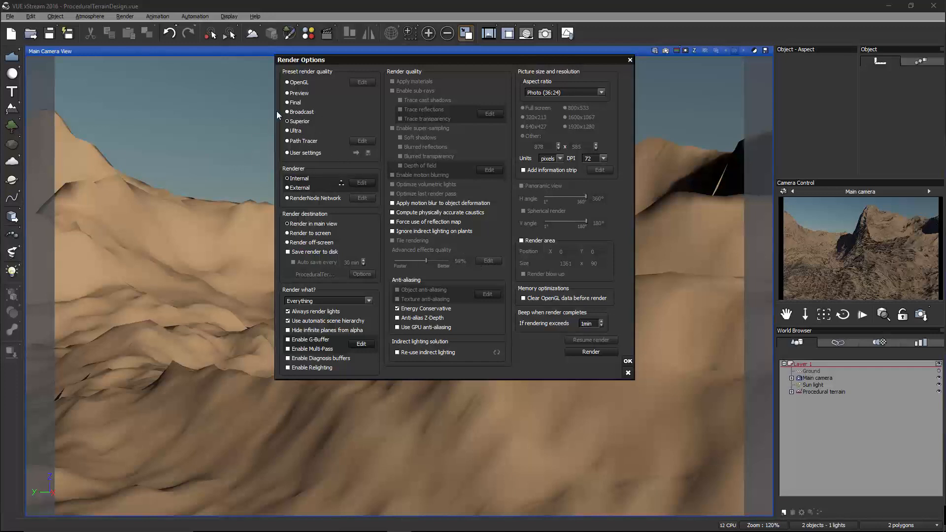
left_click(294, 104)
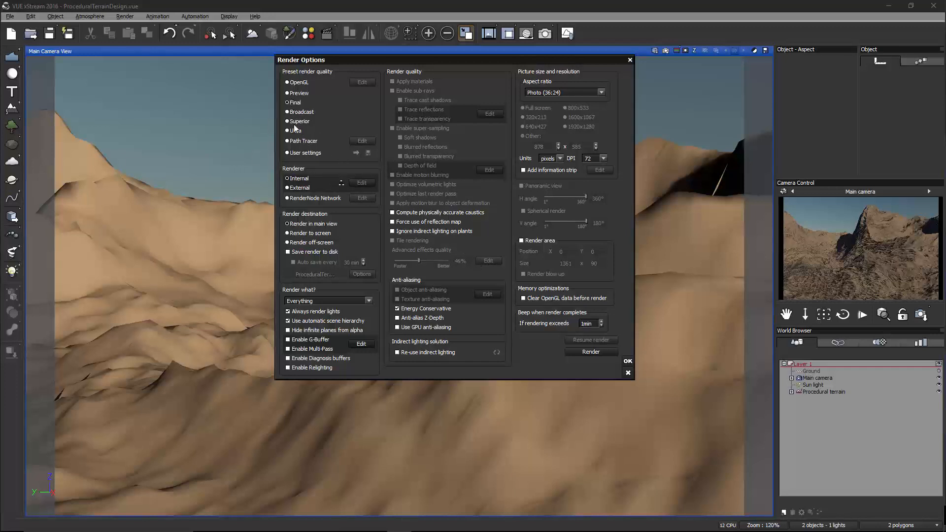
- View the advanced effects options under User settings without changing them, set the render quality preset to Final and accept the render options
left_click(299, 153)
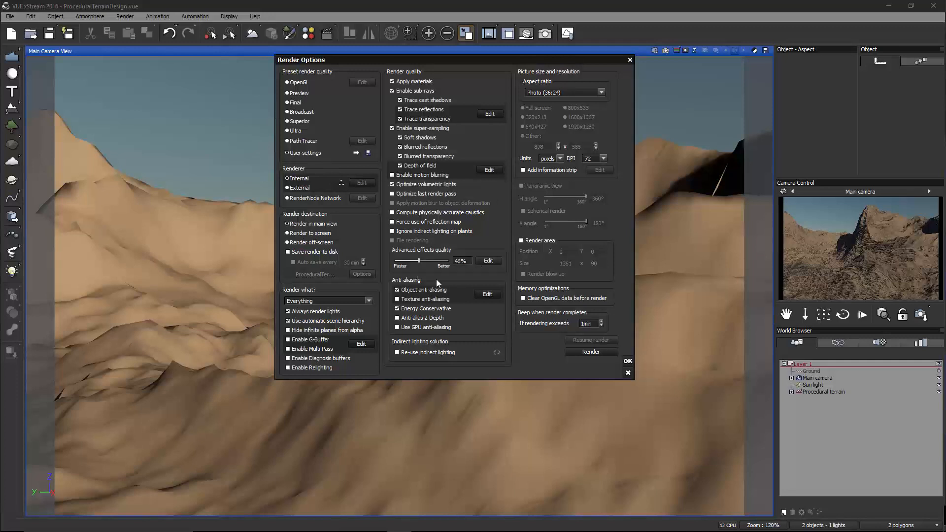
left_click(488, 262)
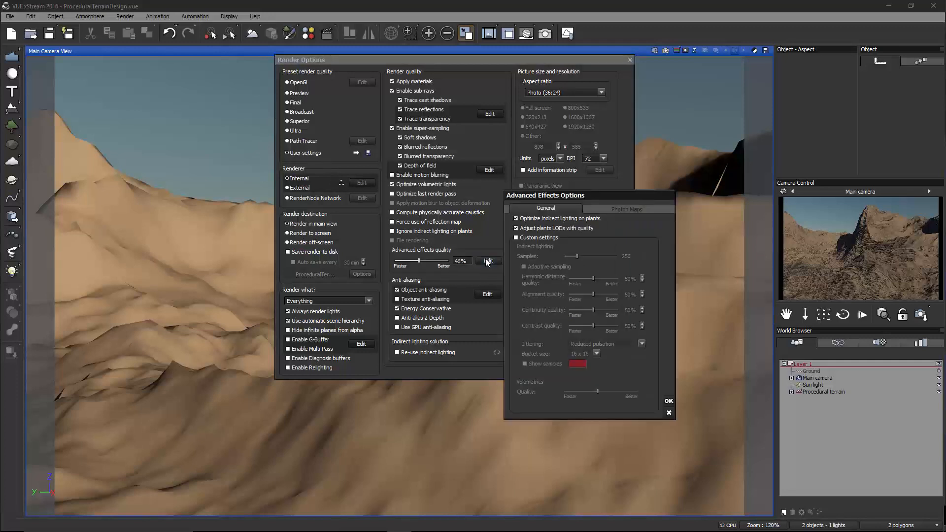
left_click(668, 414)
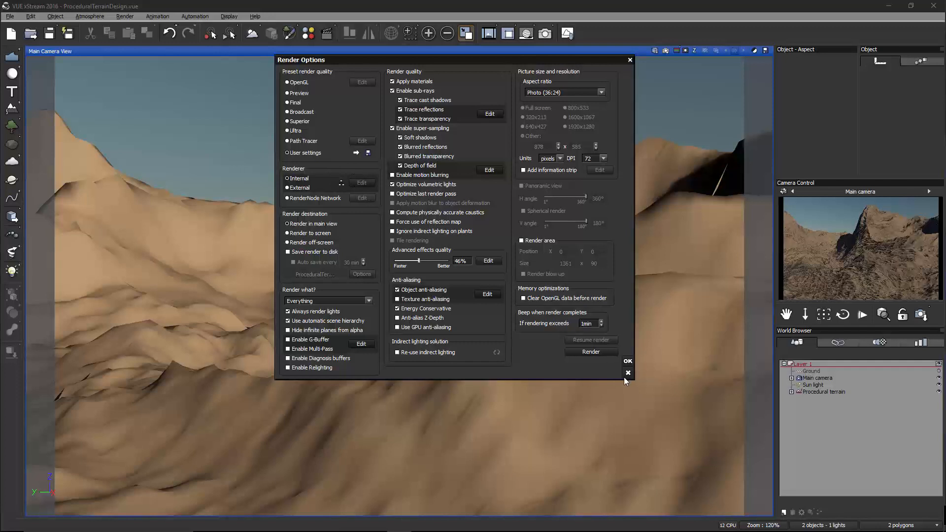
left_click(296, 103)
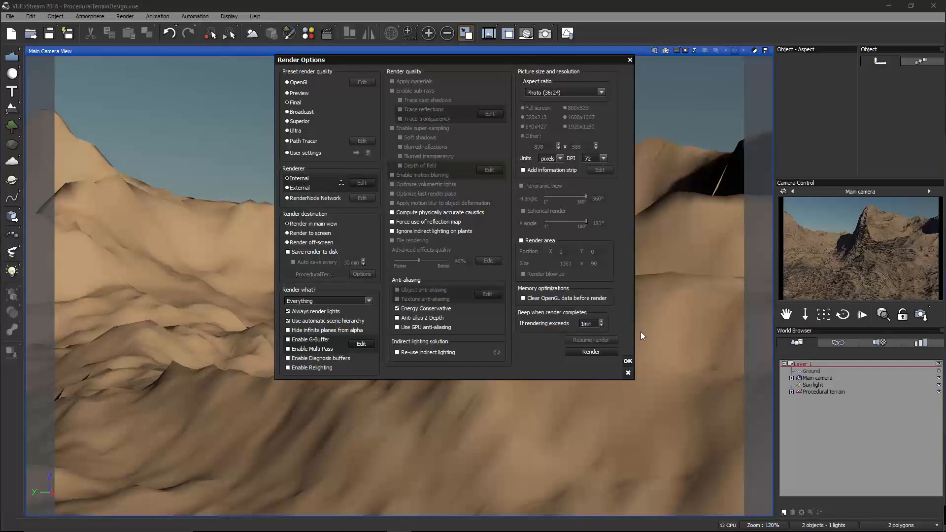
left_click(628, 361)
- Try the Global radiosity and Global illumination lighting models in the Atmosphere Editor, and return to Global ambience
key("F4")
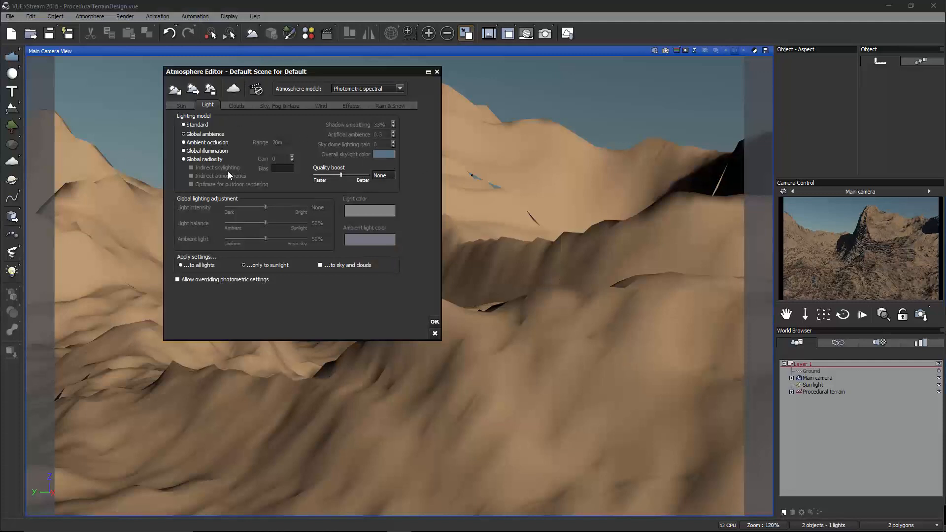
left_click(204, 159)
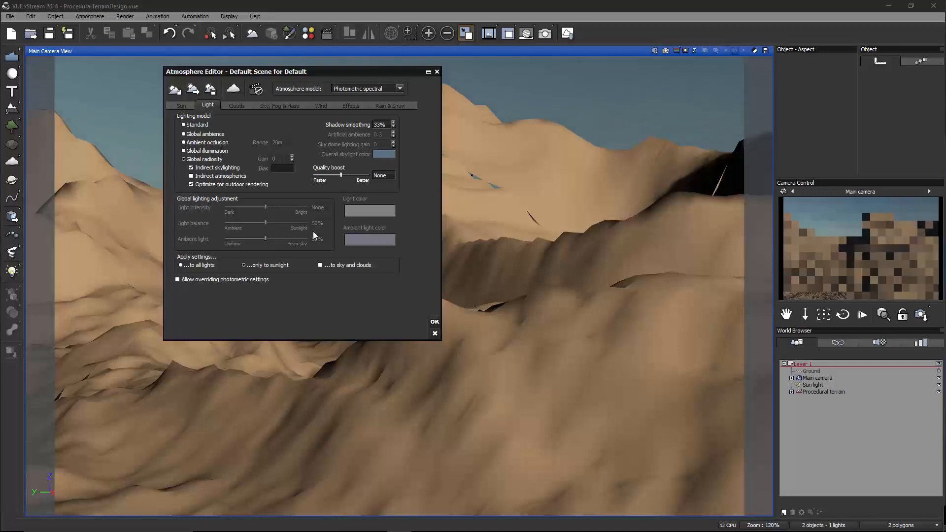
left_click(206, 135)
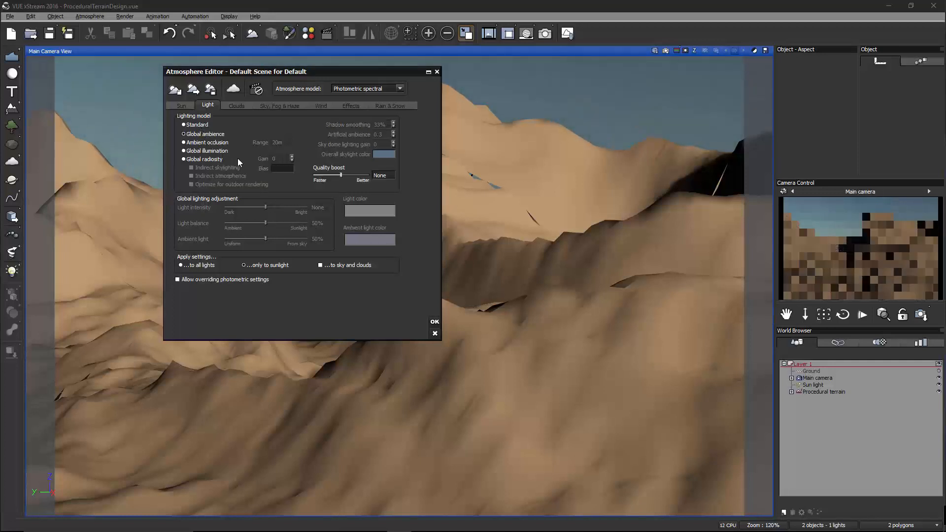
left_click(213, 160)
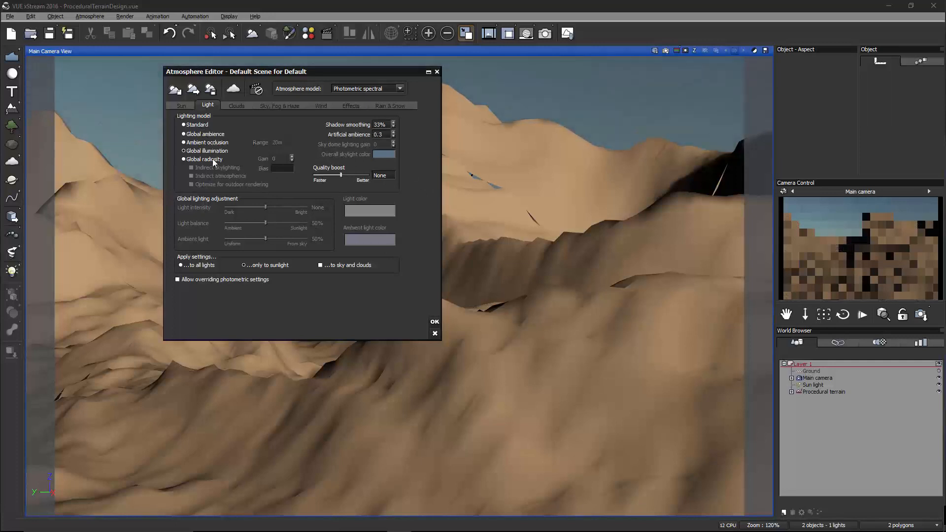
left_click(209, 135)
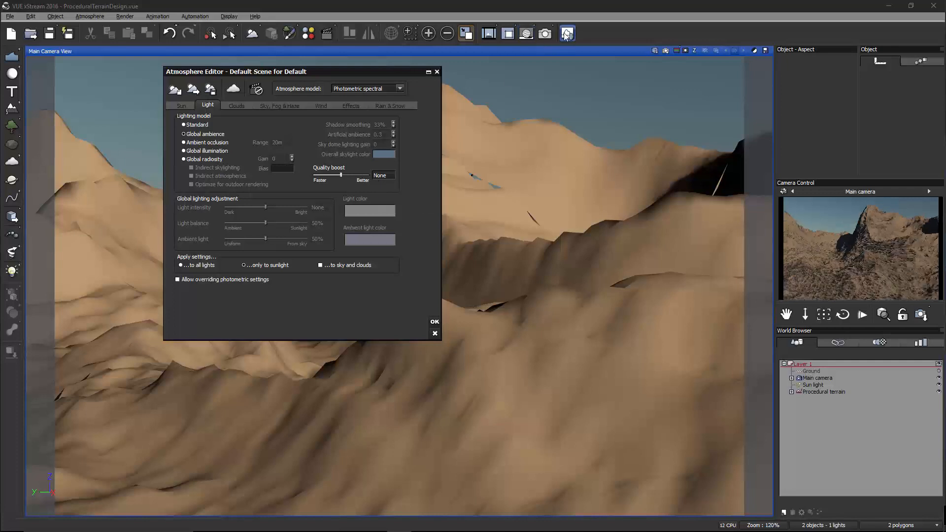
- Show the render options beside the Atmosphere Editor to compare their quality settings, and close both without applying changes
left_click(546, 33)
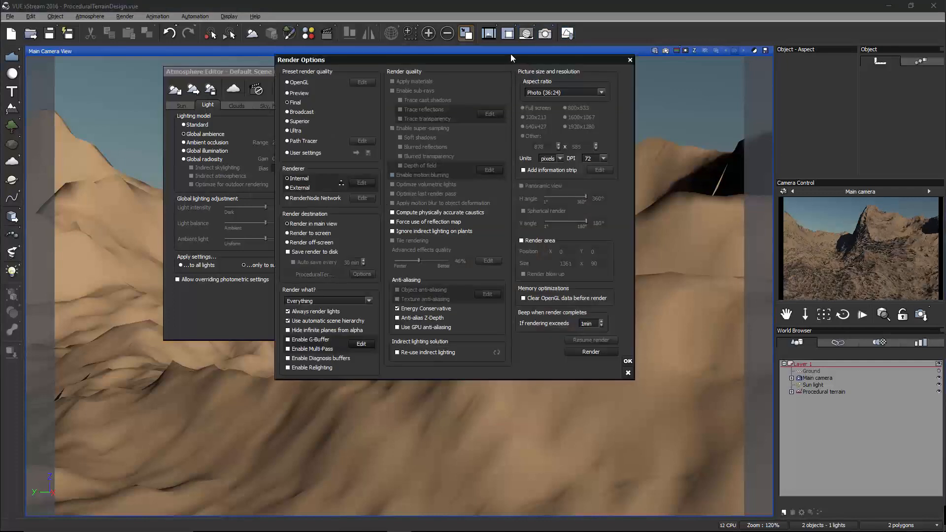
left_click_drag(511, 58, 676, 38)
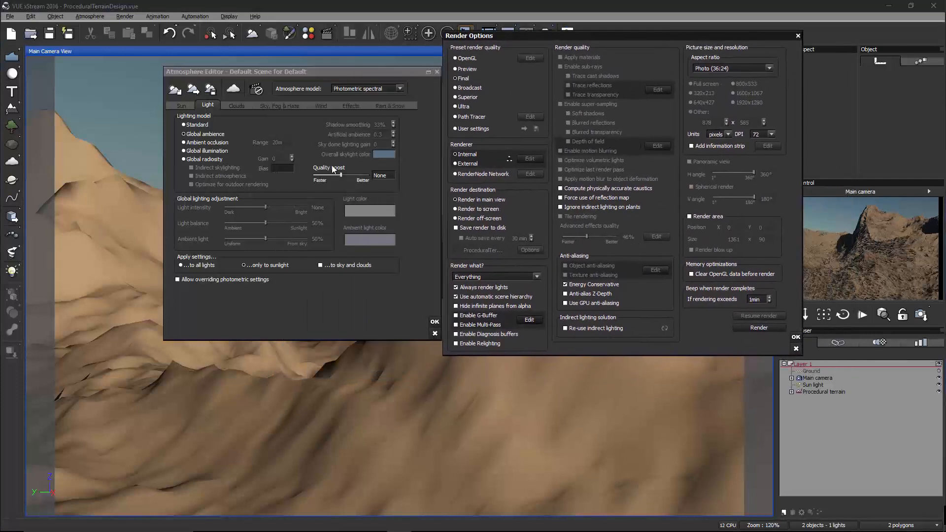
left_click(796, 348)
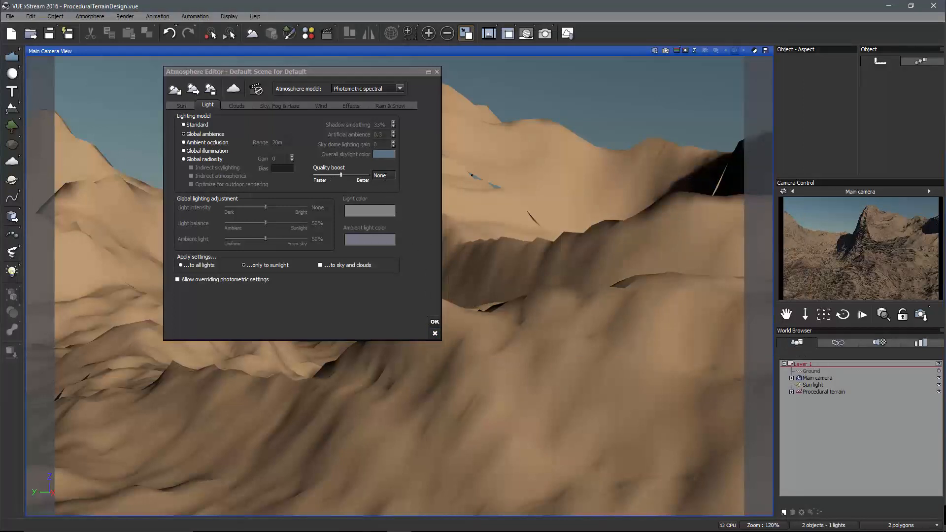
left_click(433, 335)
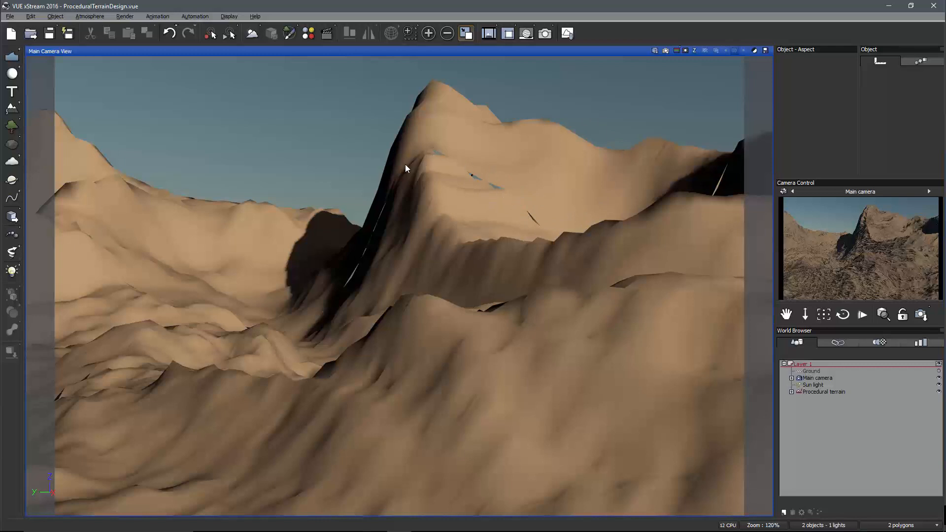
- Maximize the Top View to examine the terrain's distorted areas up close and as a whole, and restore the four-view layout
double_click(456, 51)
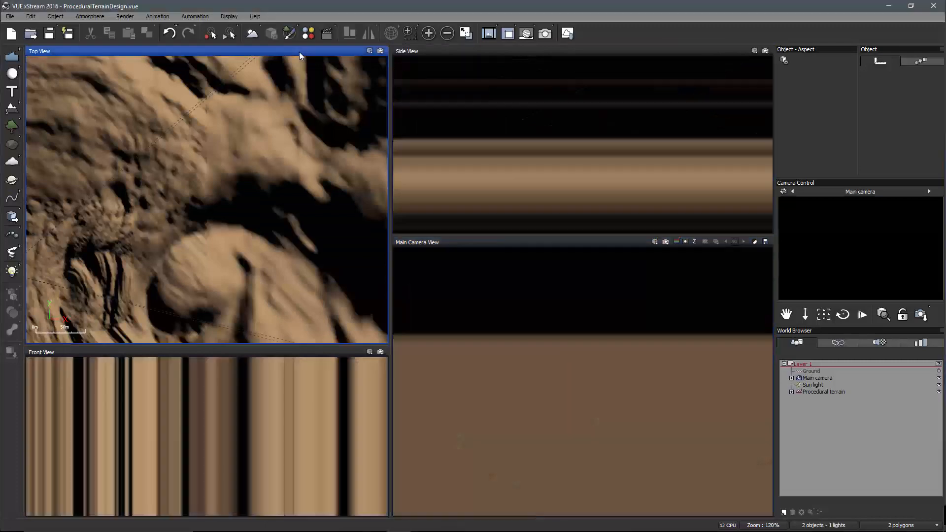
double_click(300, 52)
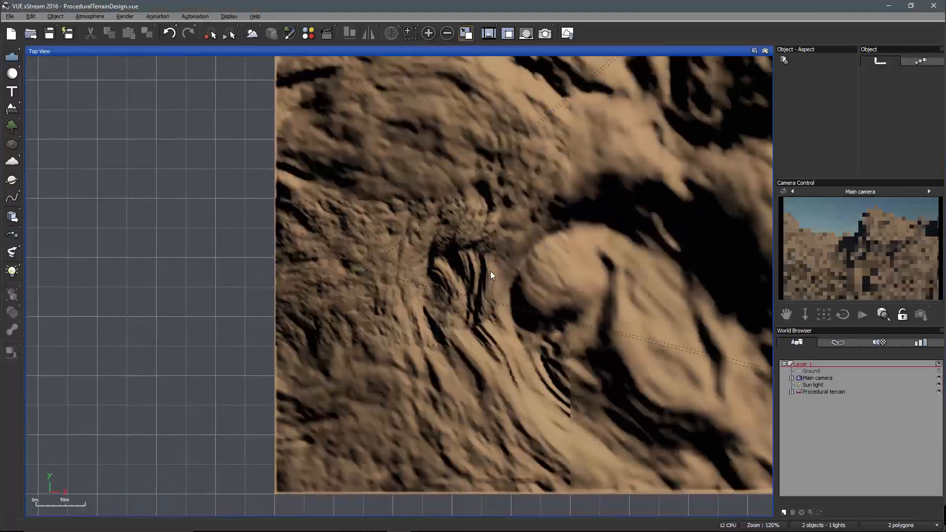
scroll(468, 291, "up", 5)
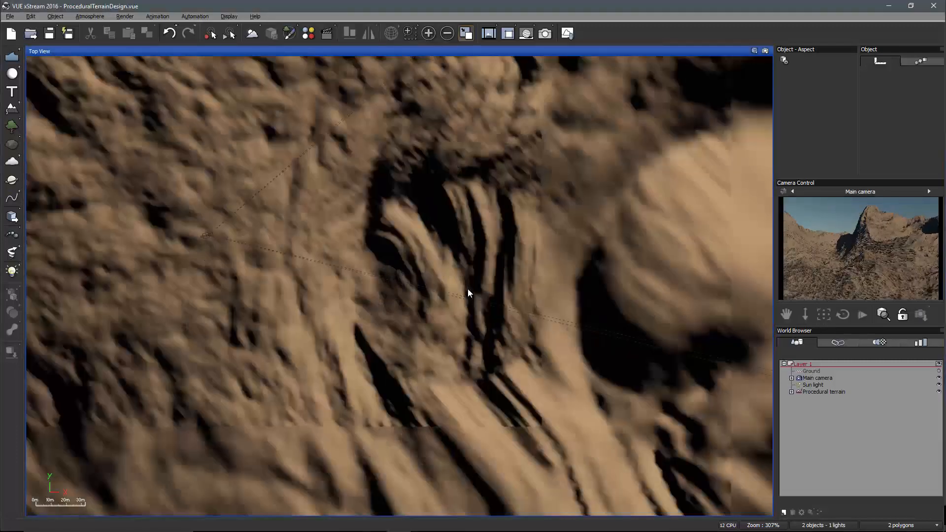
scroll(368, 315, "down", 5)
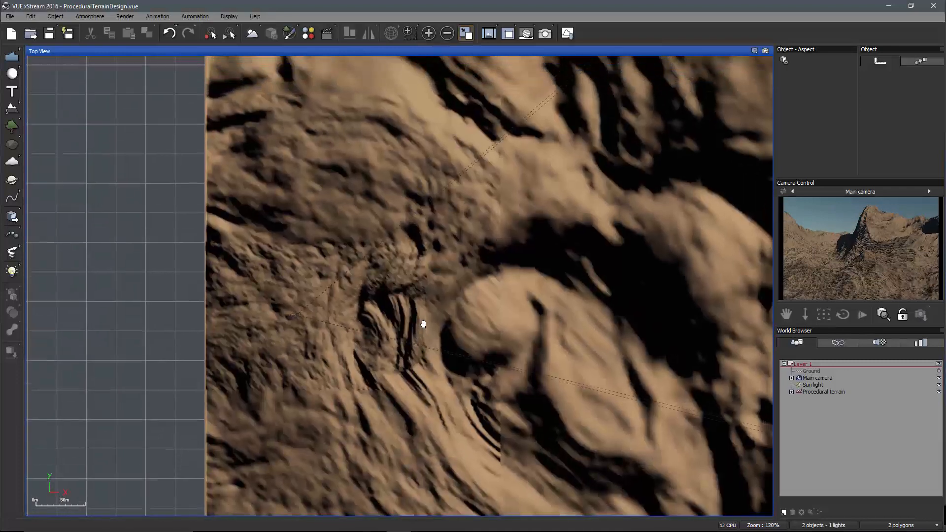
scroll(419, 334, "down", 3)
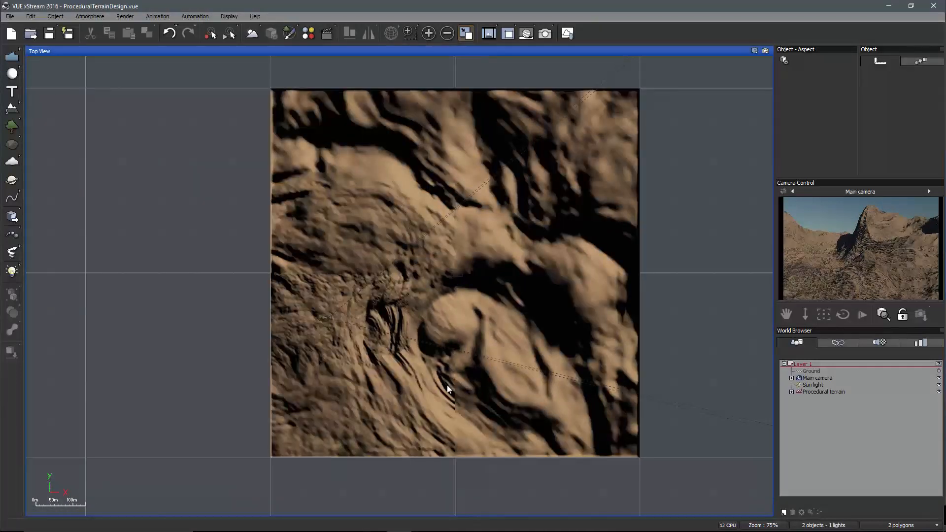
scroll(444, 371, "up", 3)
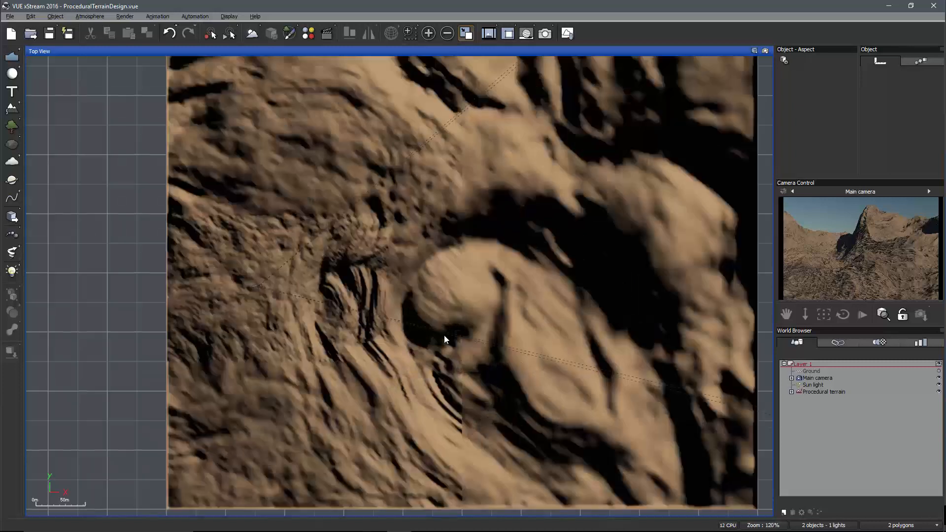
double_click(581, 49)
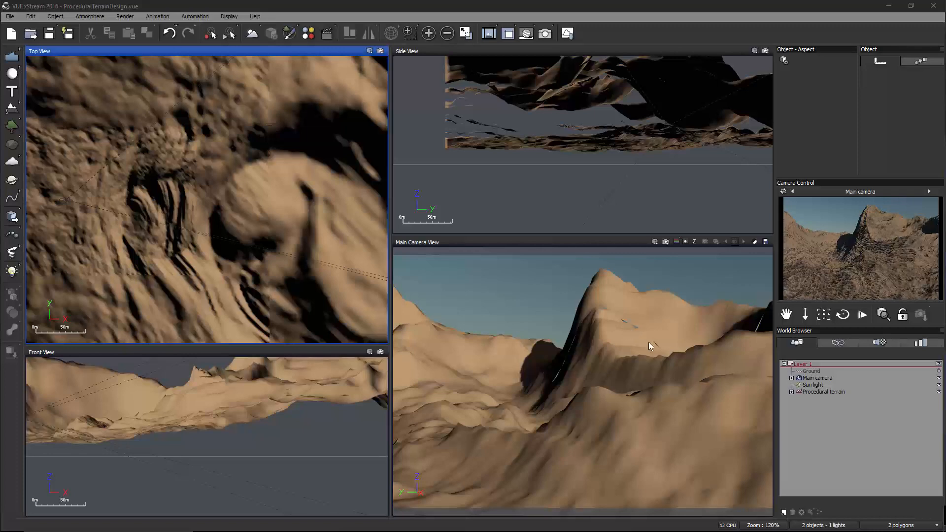
- Reopen the Procedural terrain in the Terrain Editor, view it from another side and close the editor without applying changes
double_click(820, 392)
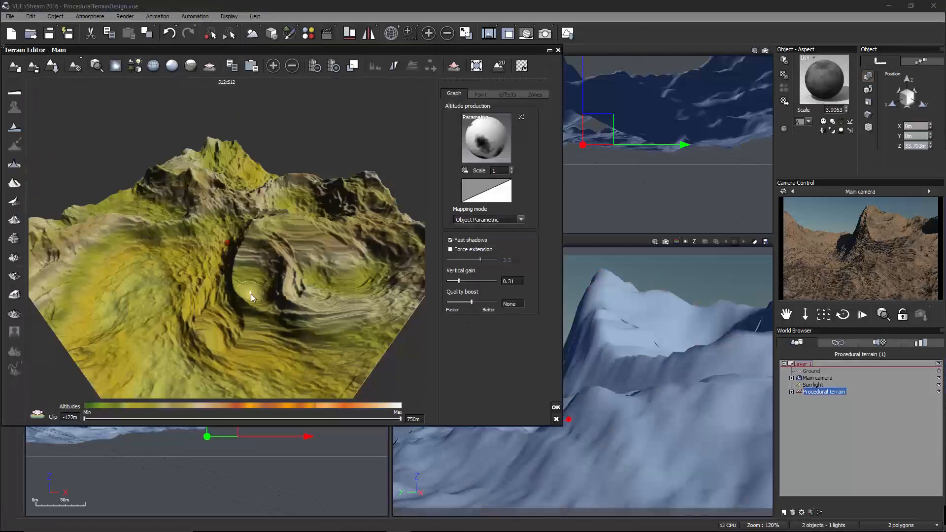
right_click_drag(251, 294, 366, 292)
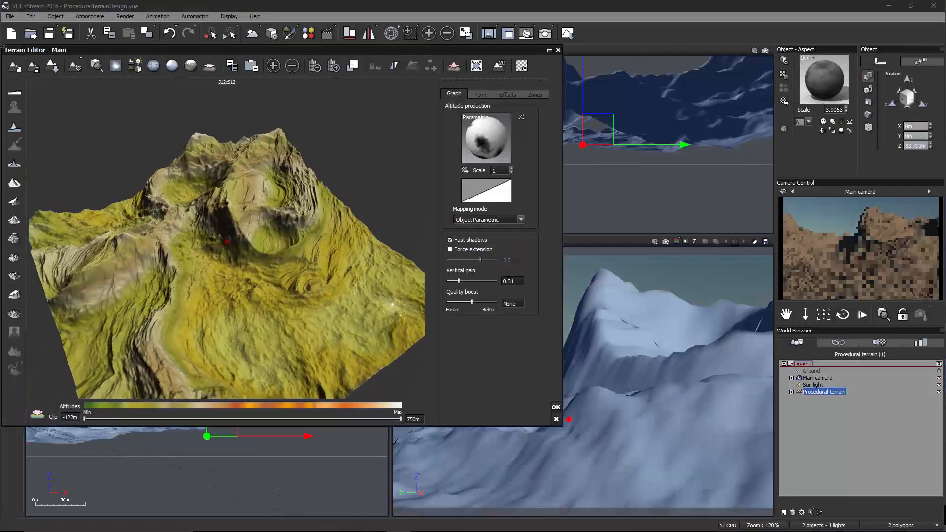
left_click(556, 419)
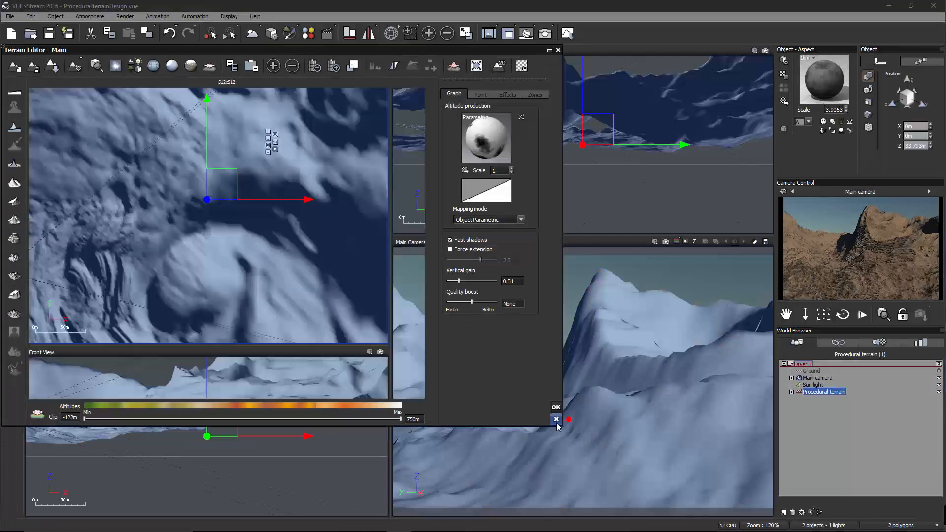